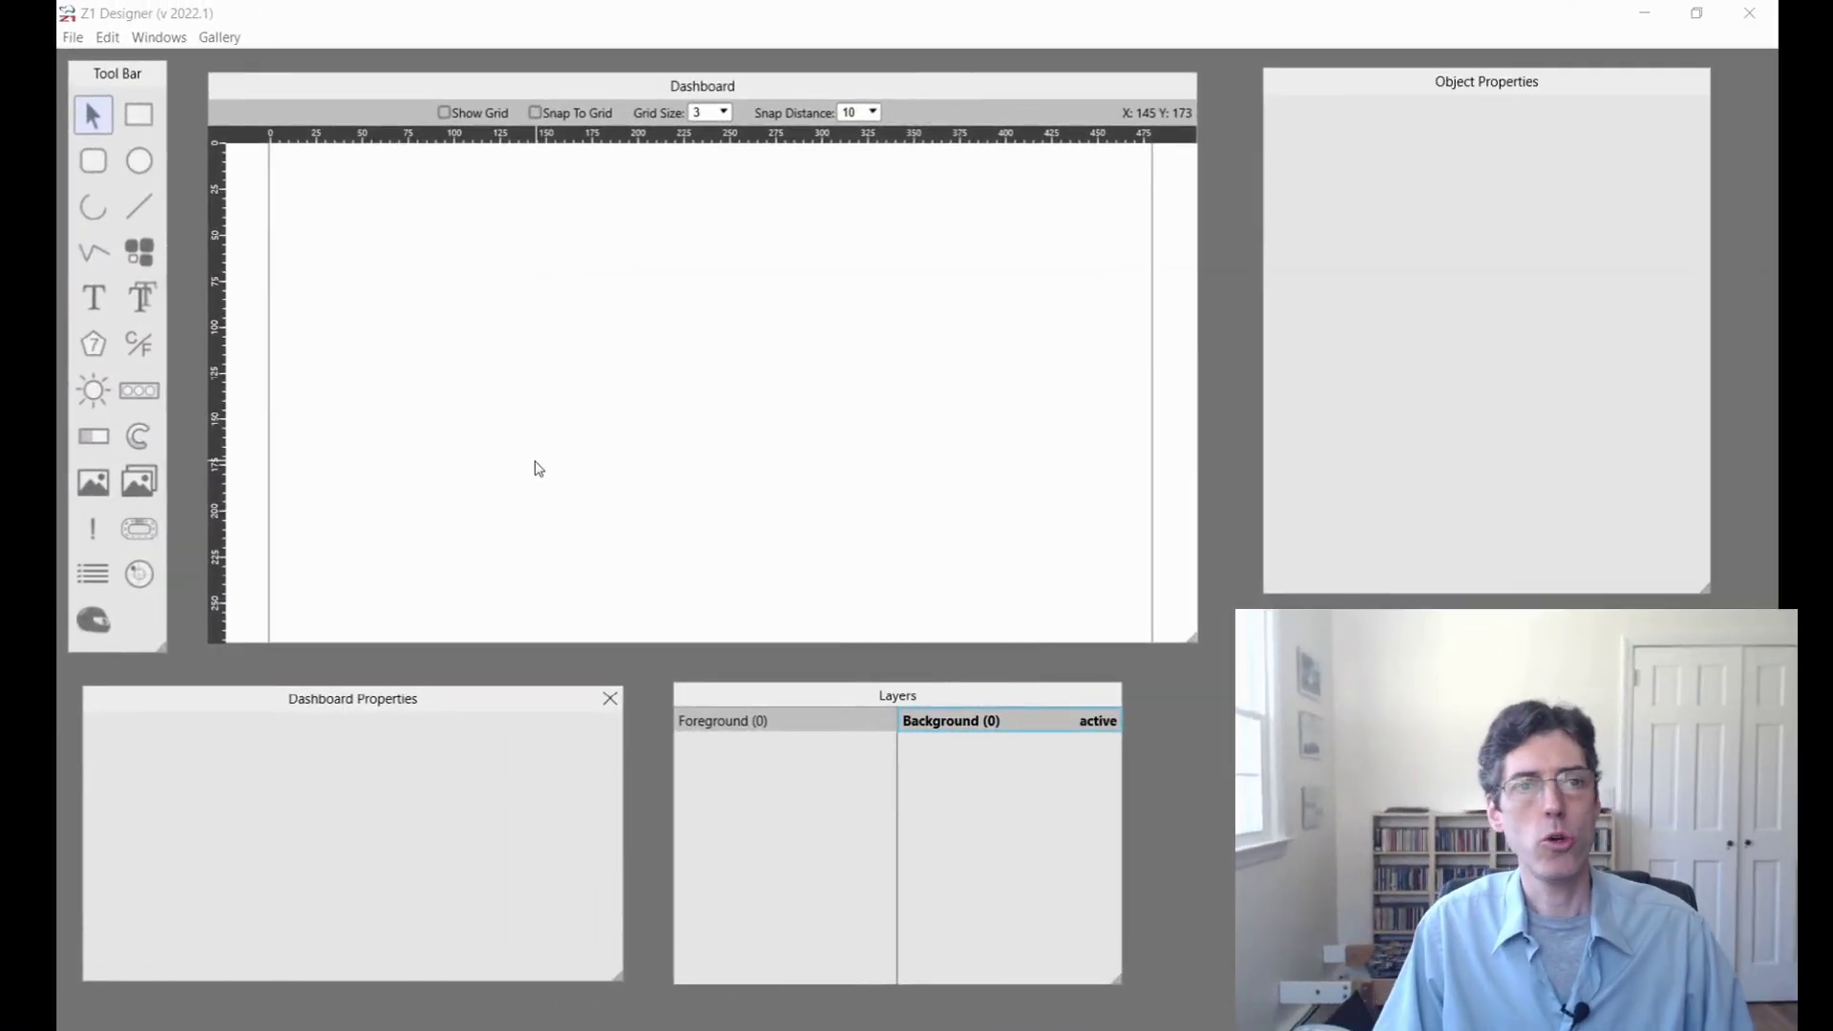
Step: Browse the saved dashboards and open the F1 Mercedes AMG W12 dashboard
{"action": "left_click", "coordinate": [72, 40]}
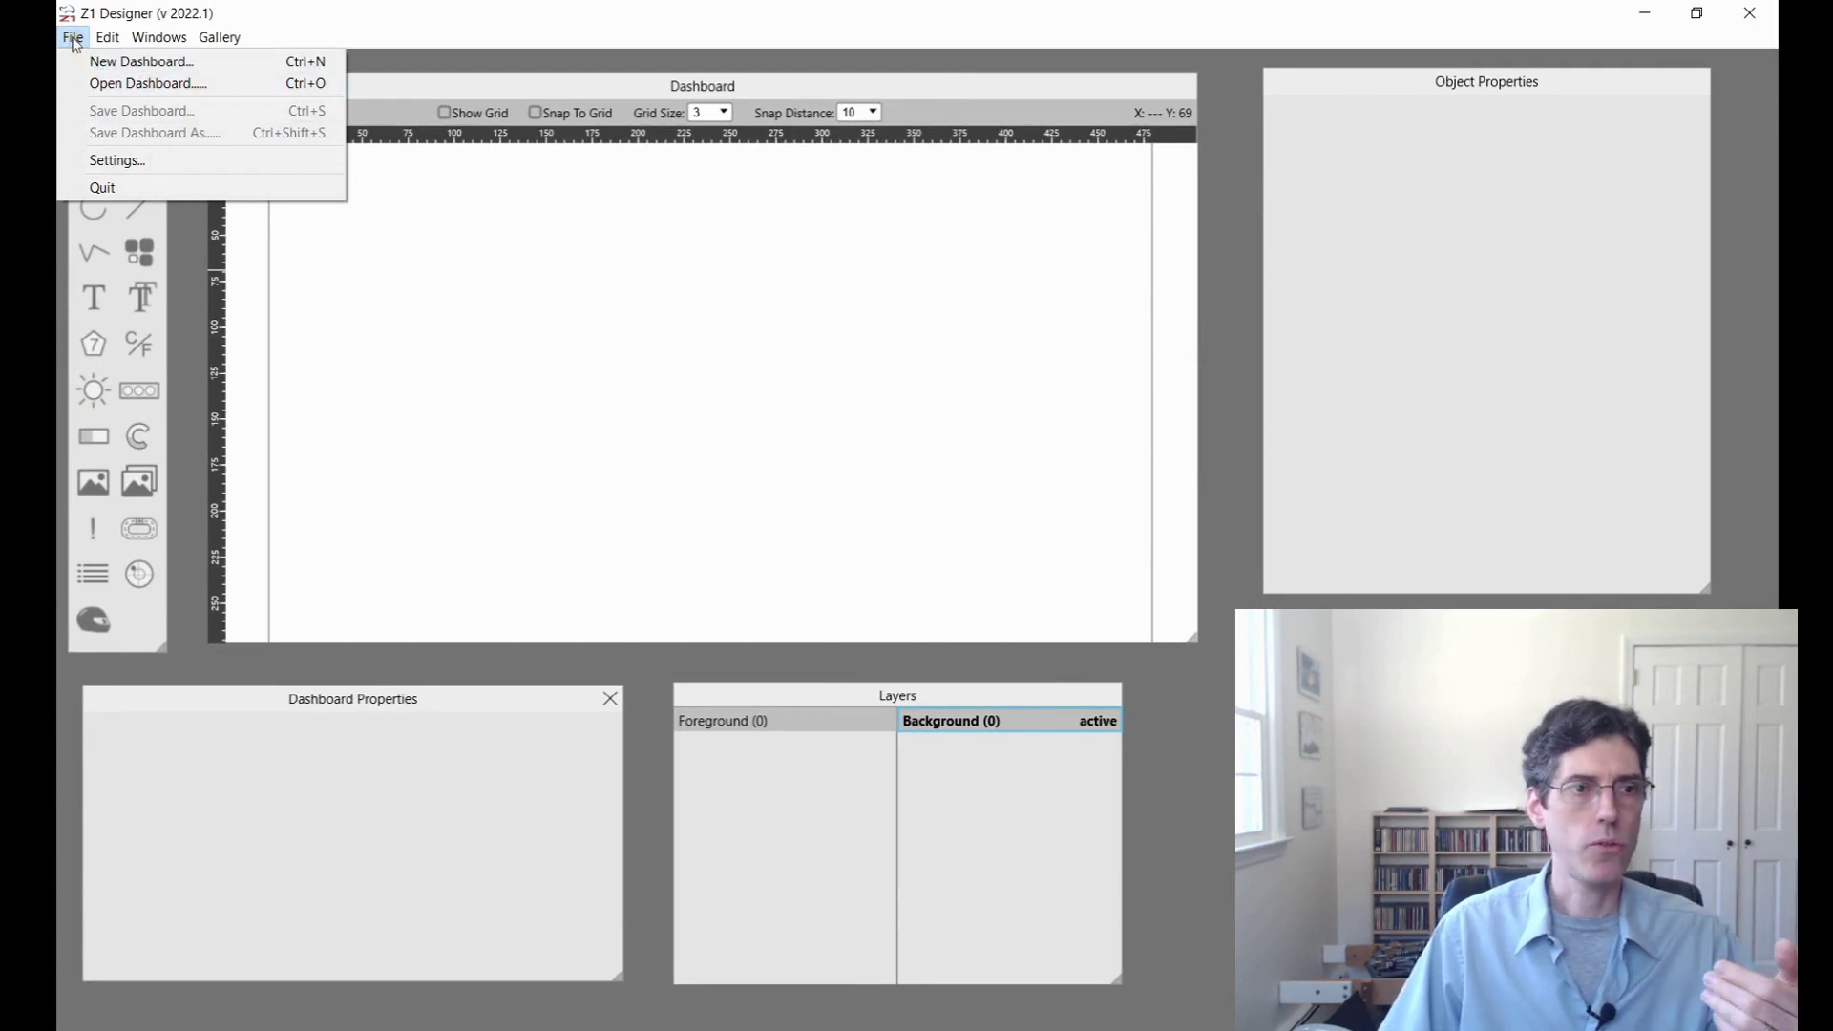
{"action": "left_click", "coordinate": [105, 84]}
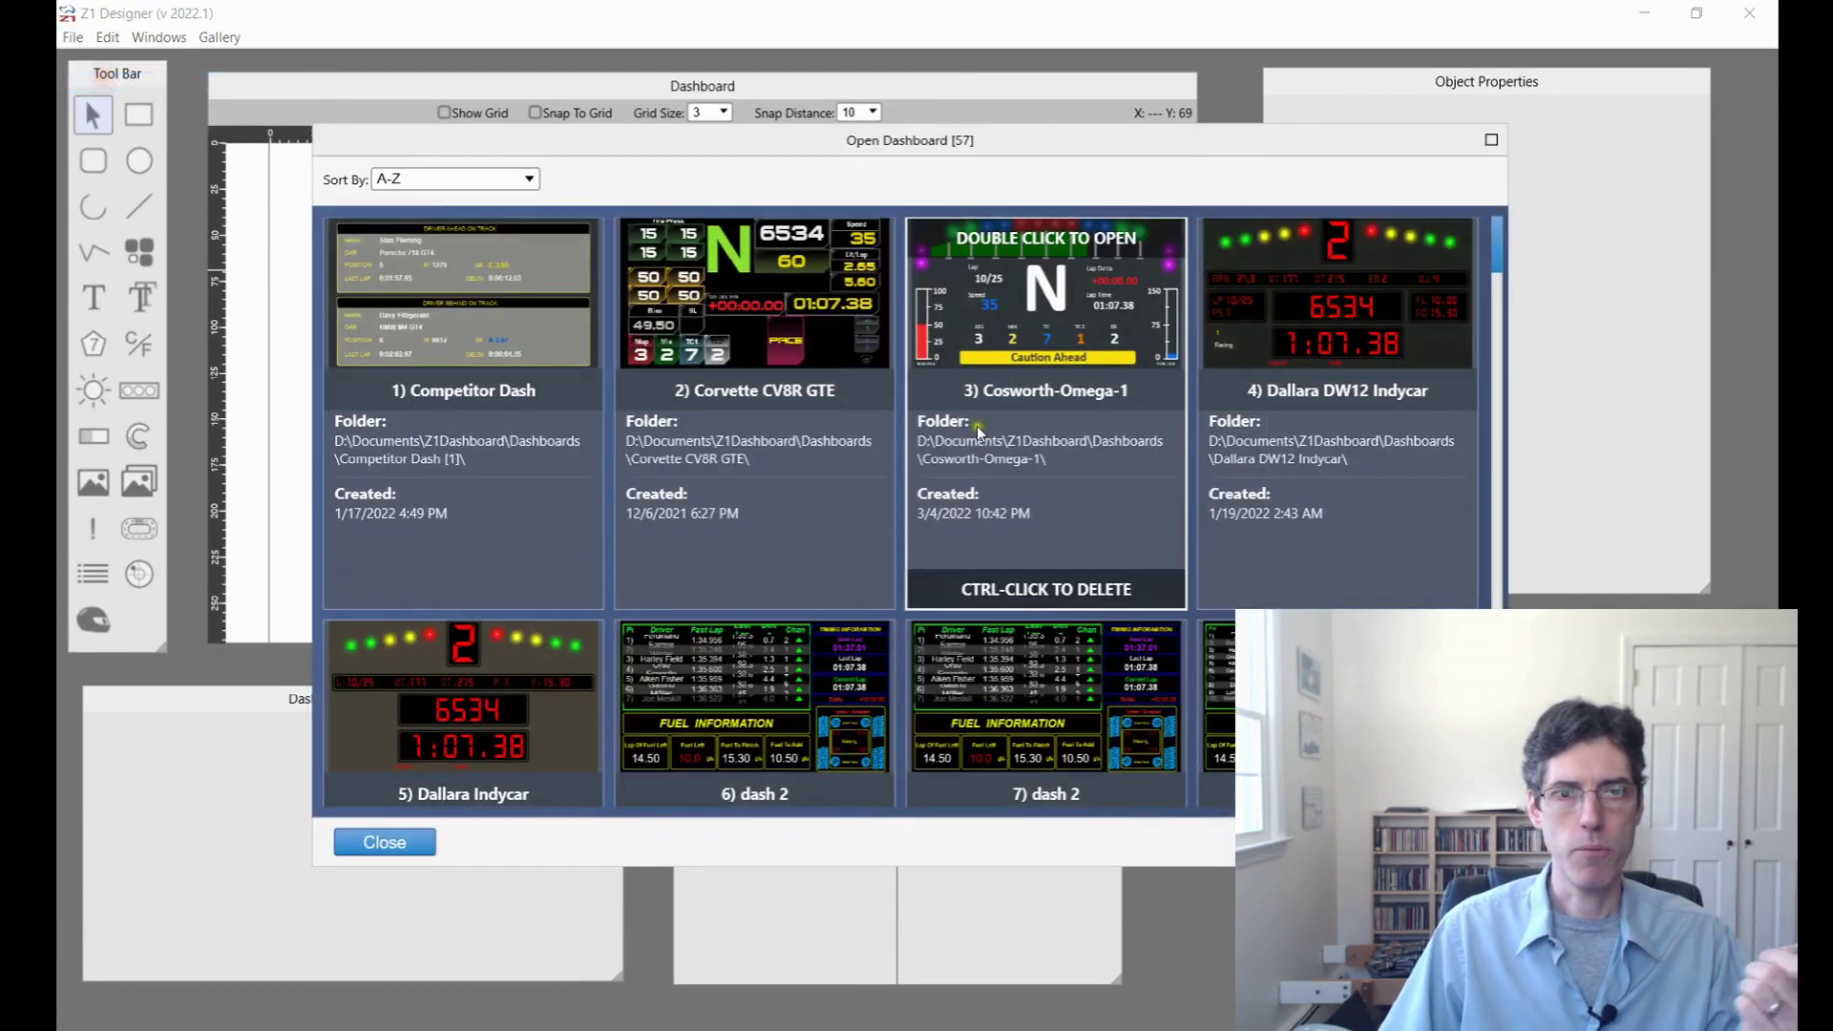
{"action": "left_click_drag", "start_coordinate": [993, 136], "coordinate": [741, 76]}
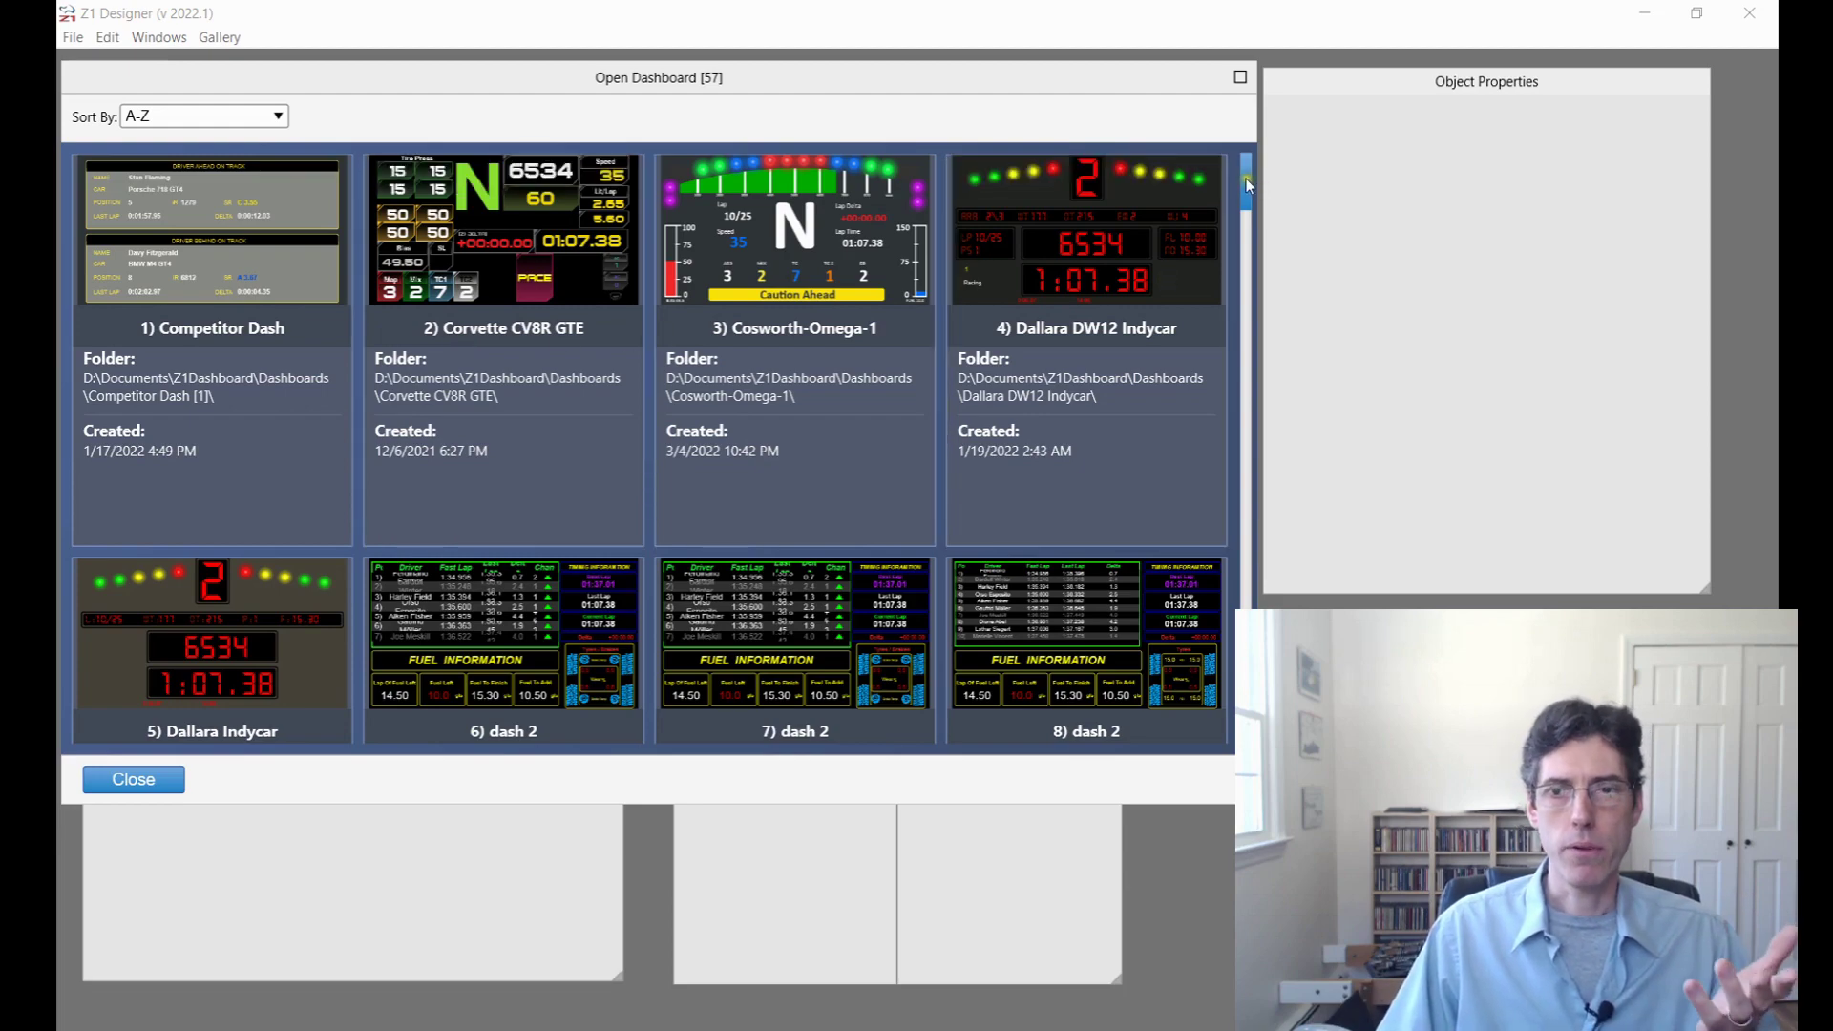
{"action": "scroll", "coordinate": [1244, 181], "scroll_direction": "down", "scroll_amount": 1}
{"action": "left_click_drag", "start_coordinate": [1245, 181], "coordinate": [1241, 279]}
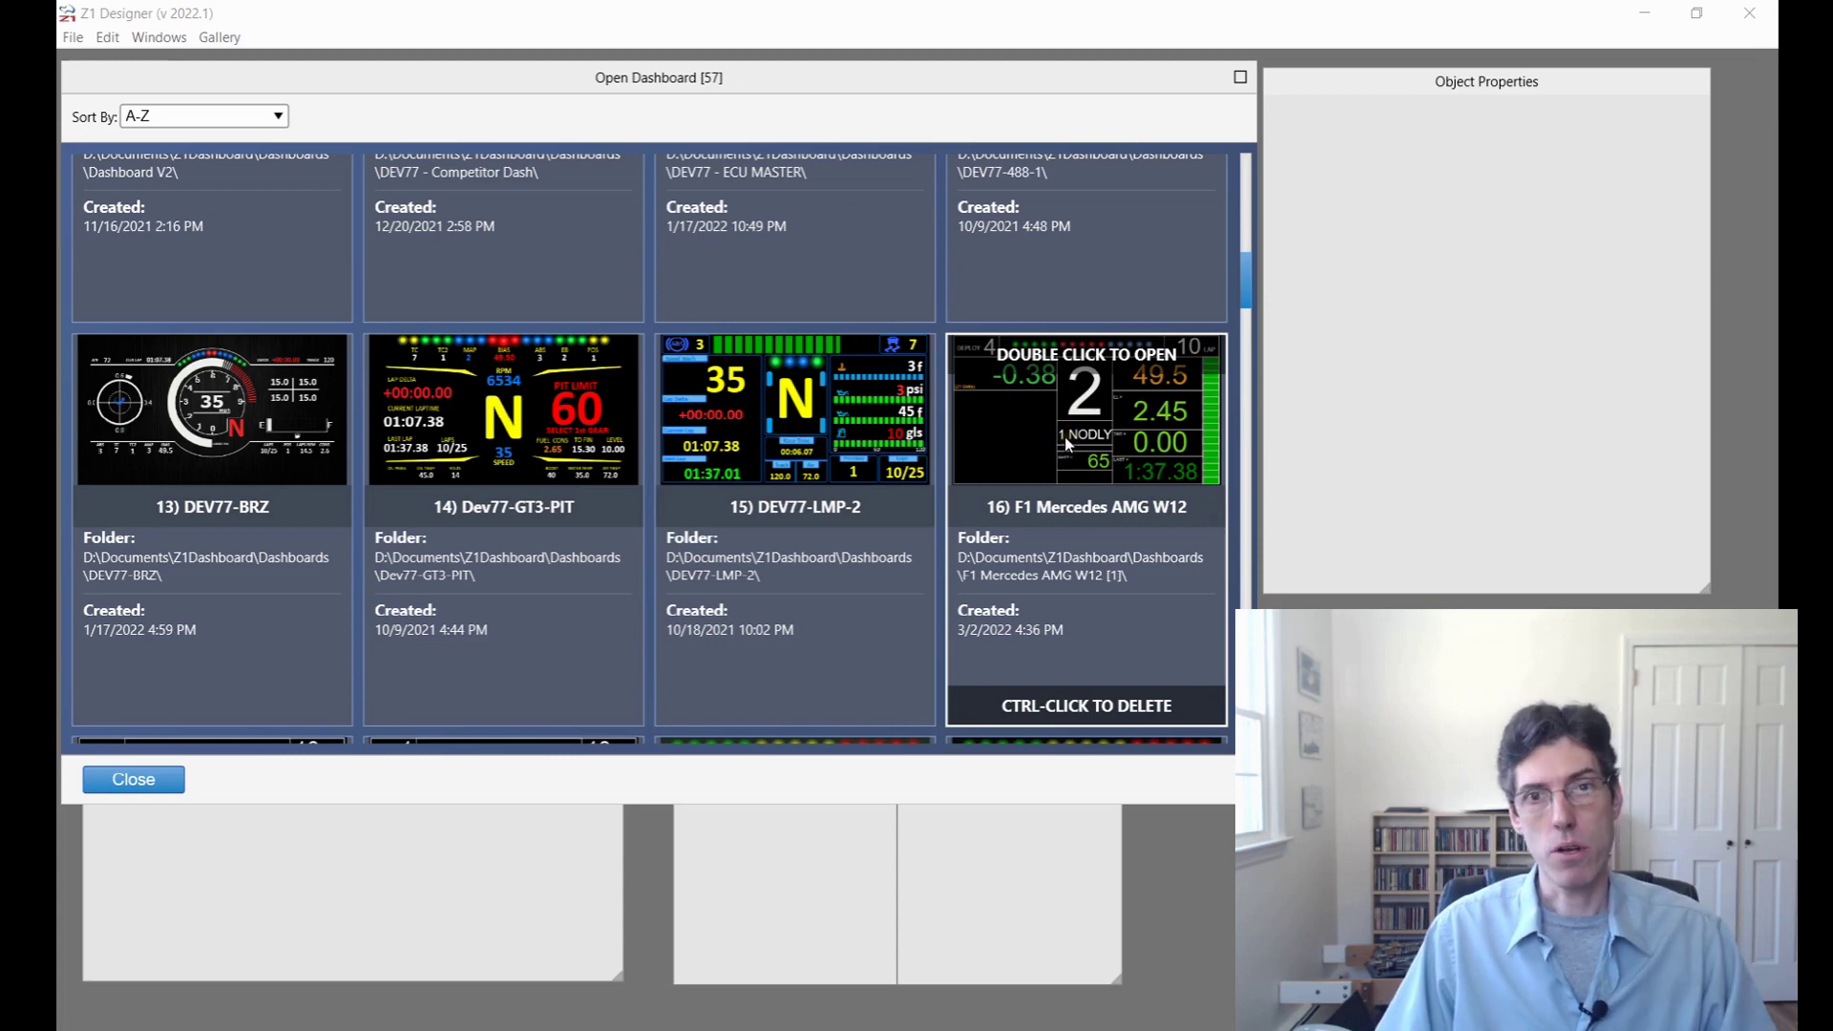
{"action": "left_click", "coordinate": [1013, 454]}
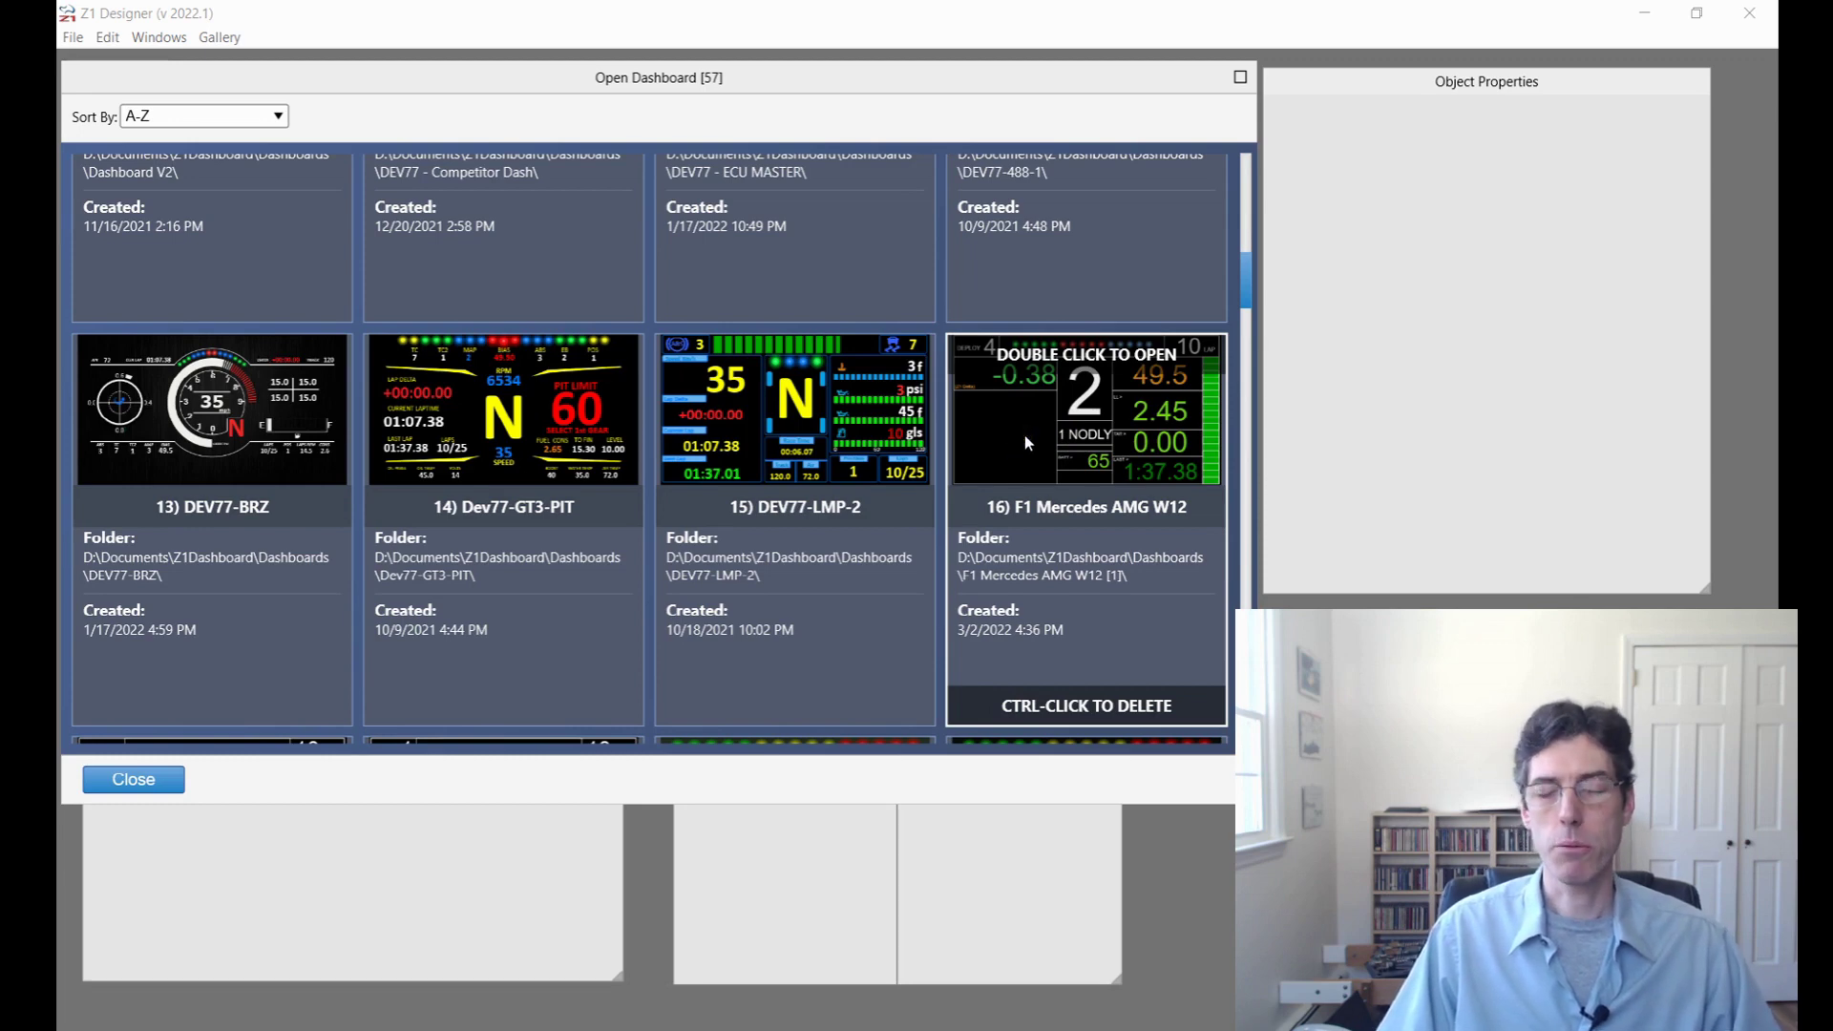
{"action": "double_click", "coordinate": [1023, 434]}
{"action": "left_click", "coordinate": [994, 610]}
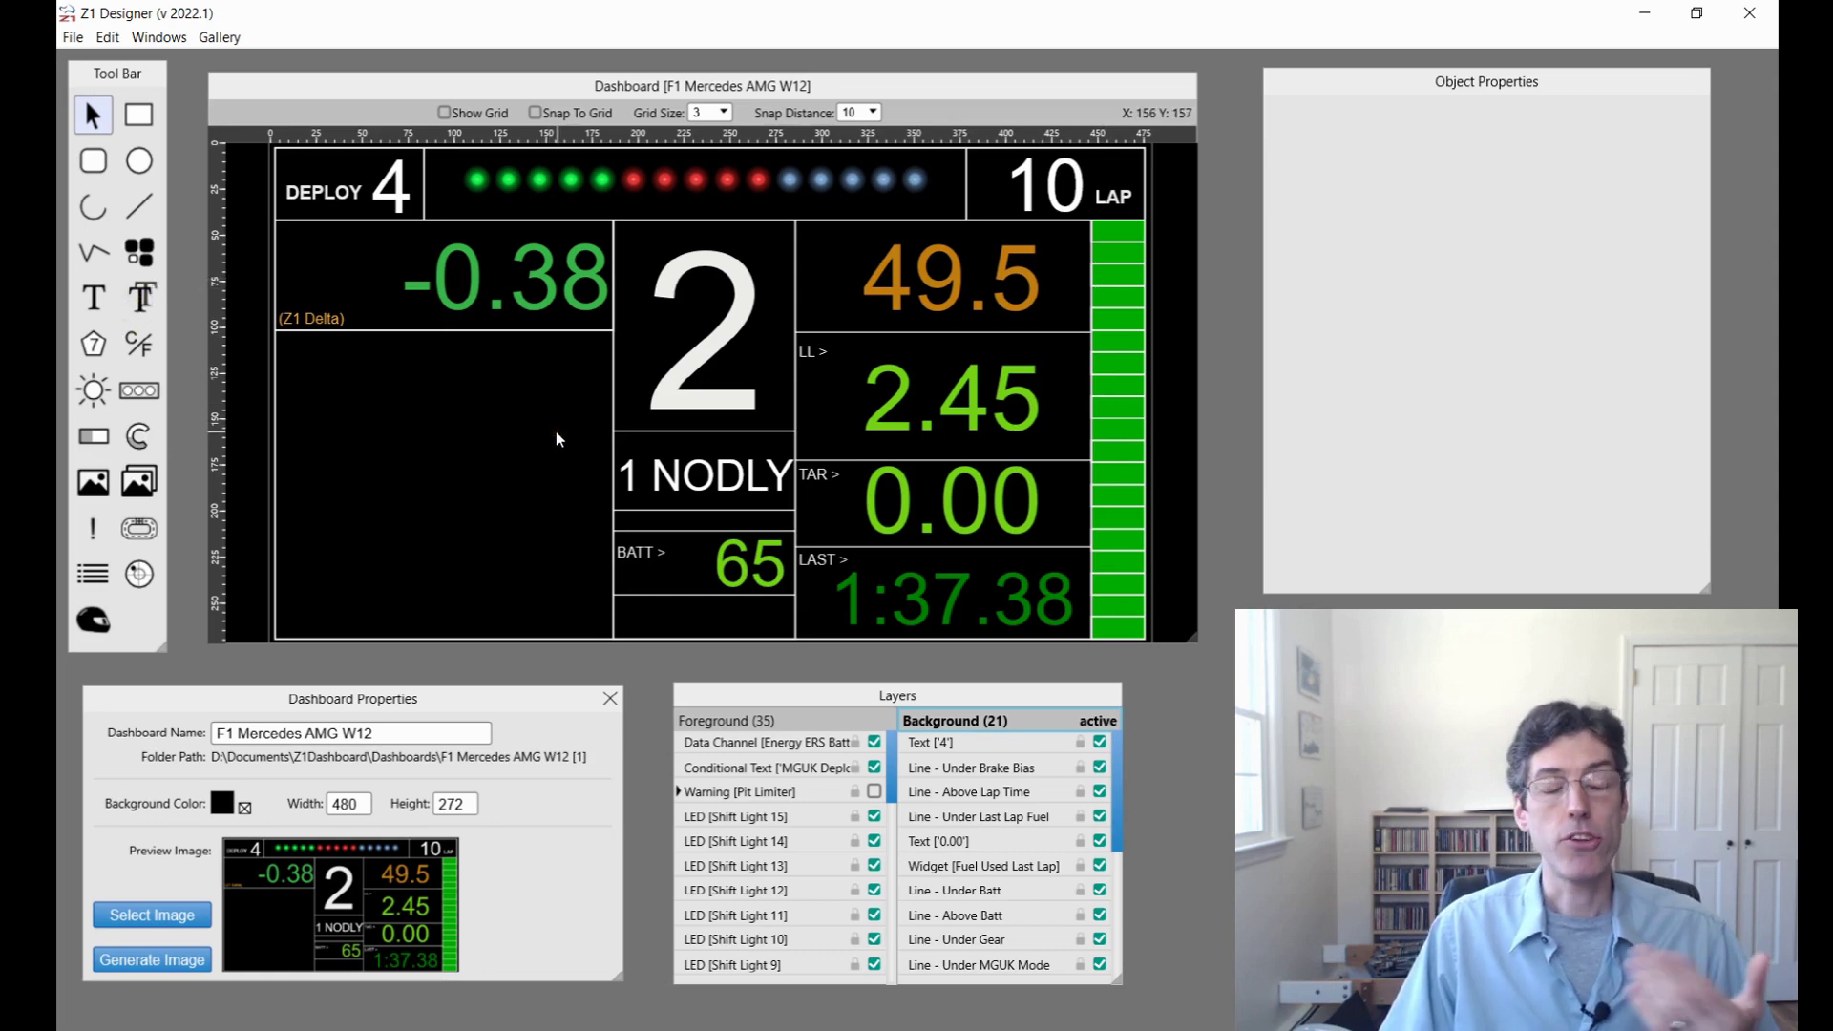
Step: Examine the channel, font and text range settings of the MGUK Deploy Mode conditional text
{"action": "left_click", "coordinate": [679, 470]}
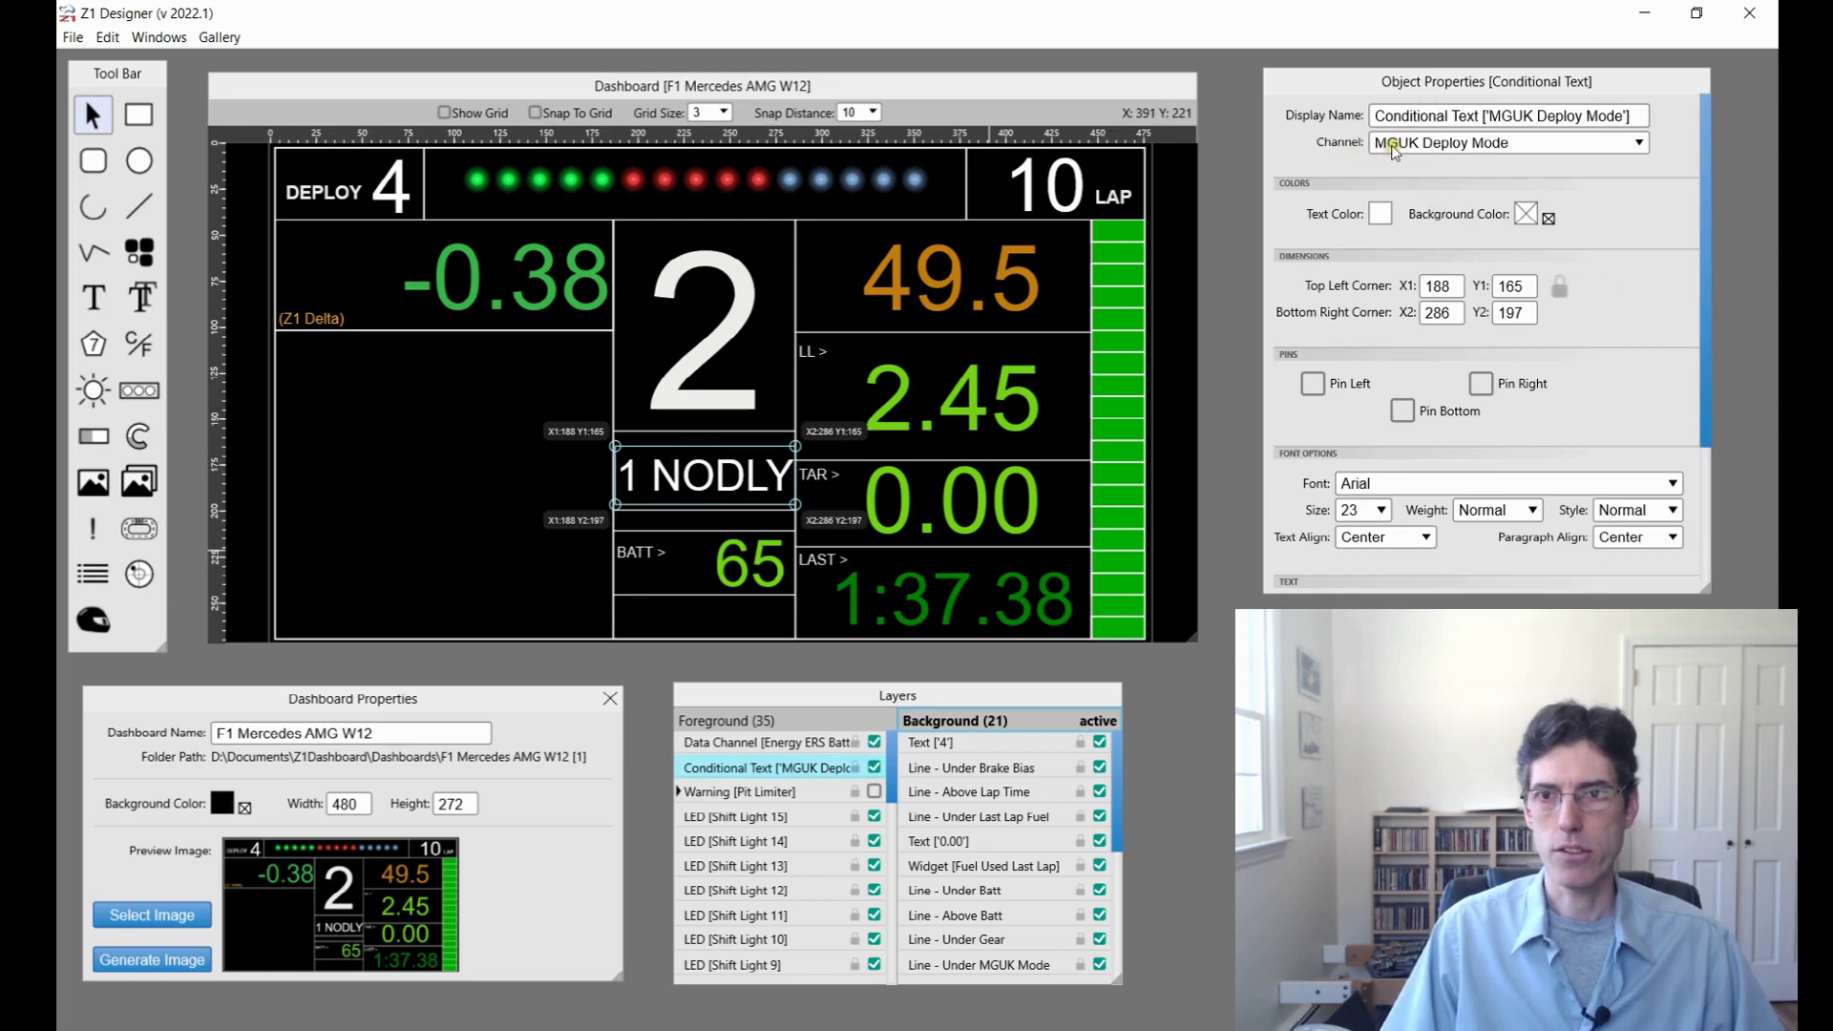
{"action": "scroll", "coordinate": [1438, 432], "scroll_direction": "down", "scroll_amount": 3}
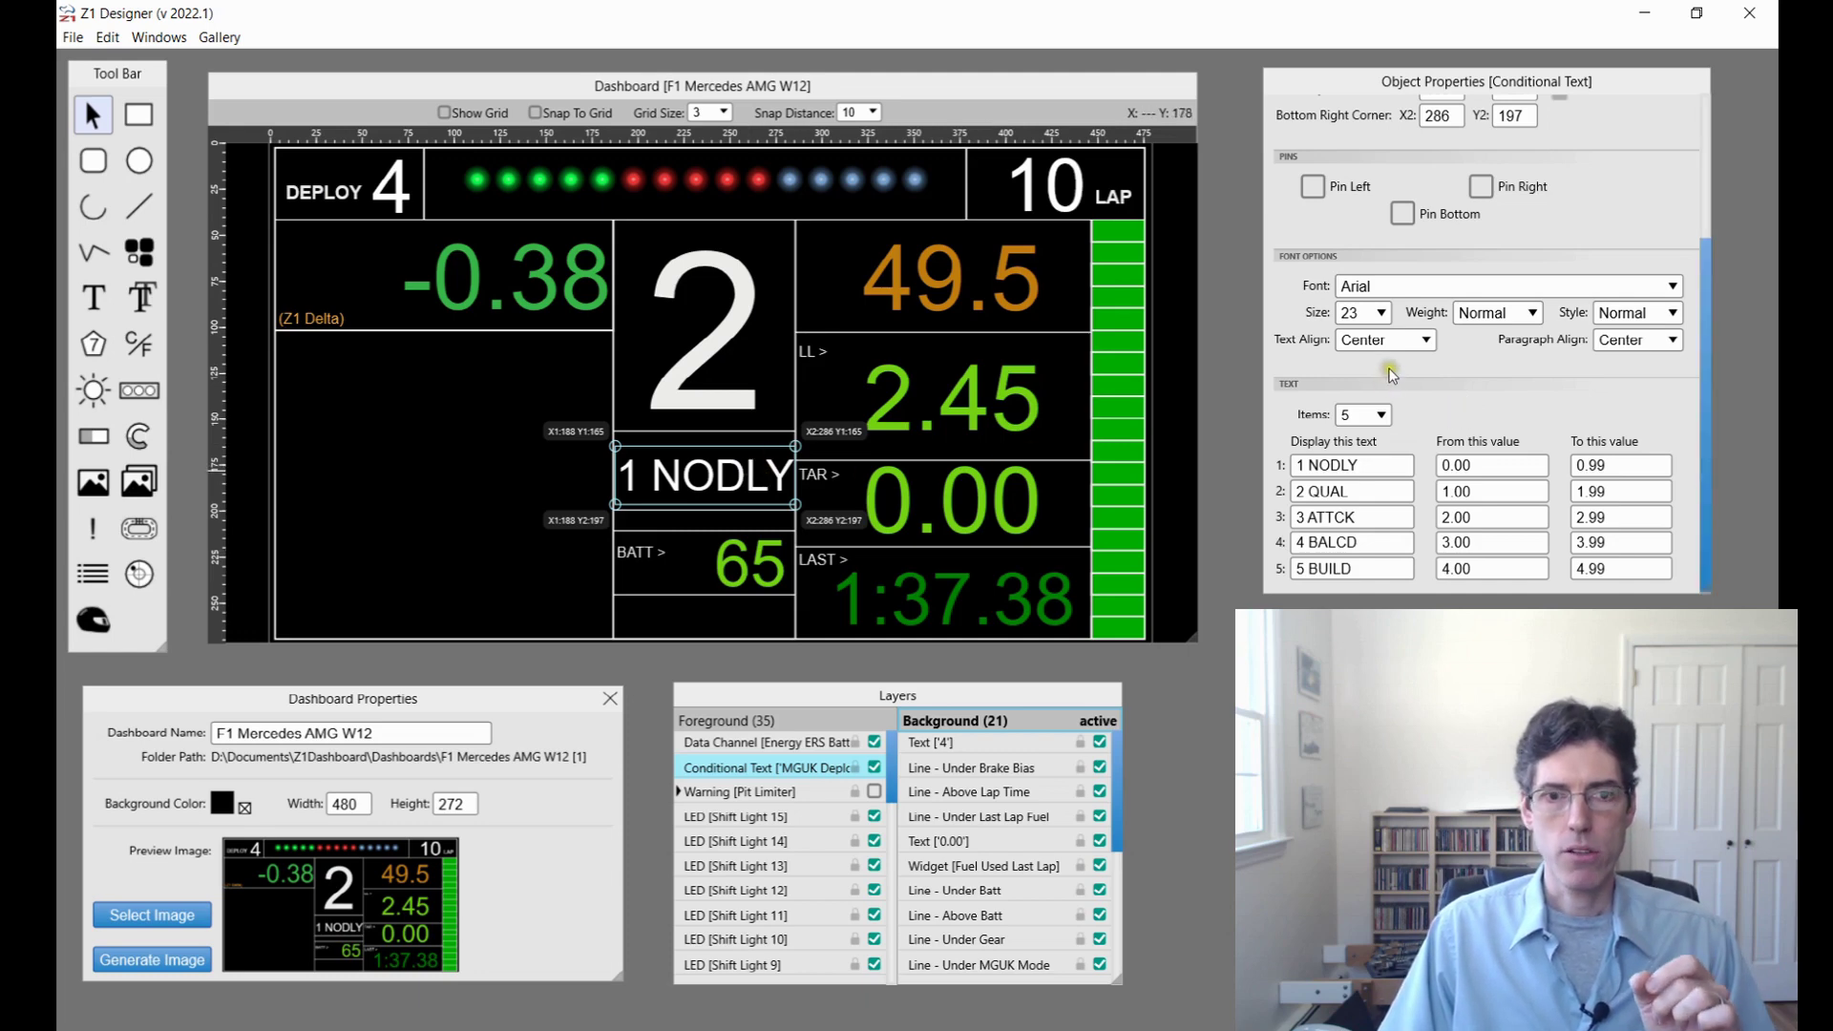
{"action": "scroll", "coordinate": [1388, 374], "scroll_direction": "up", "scroll_amount": 5}
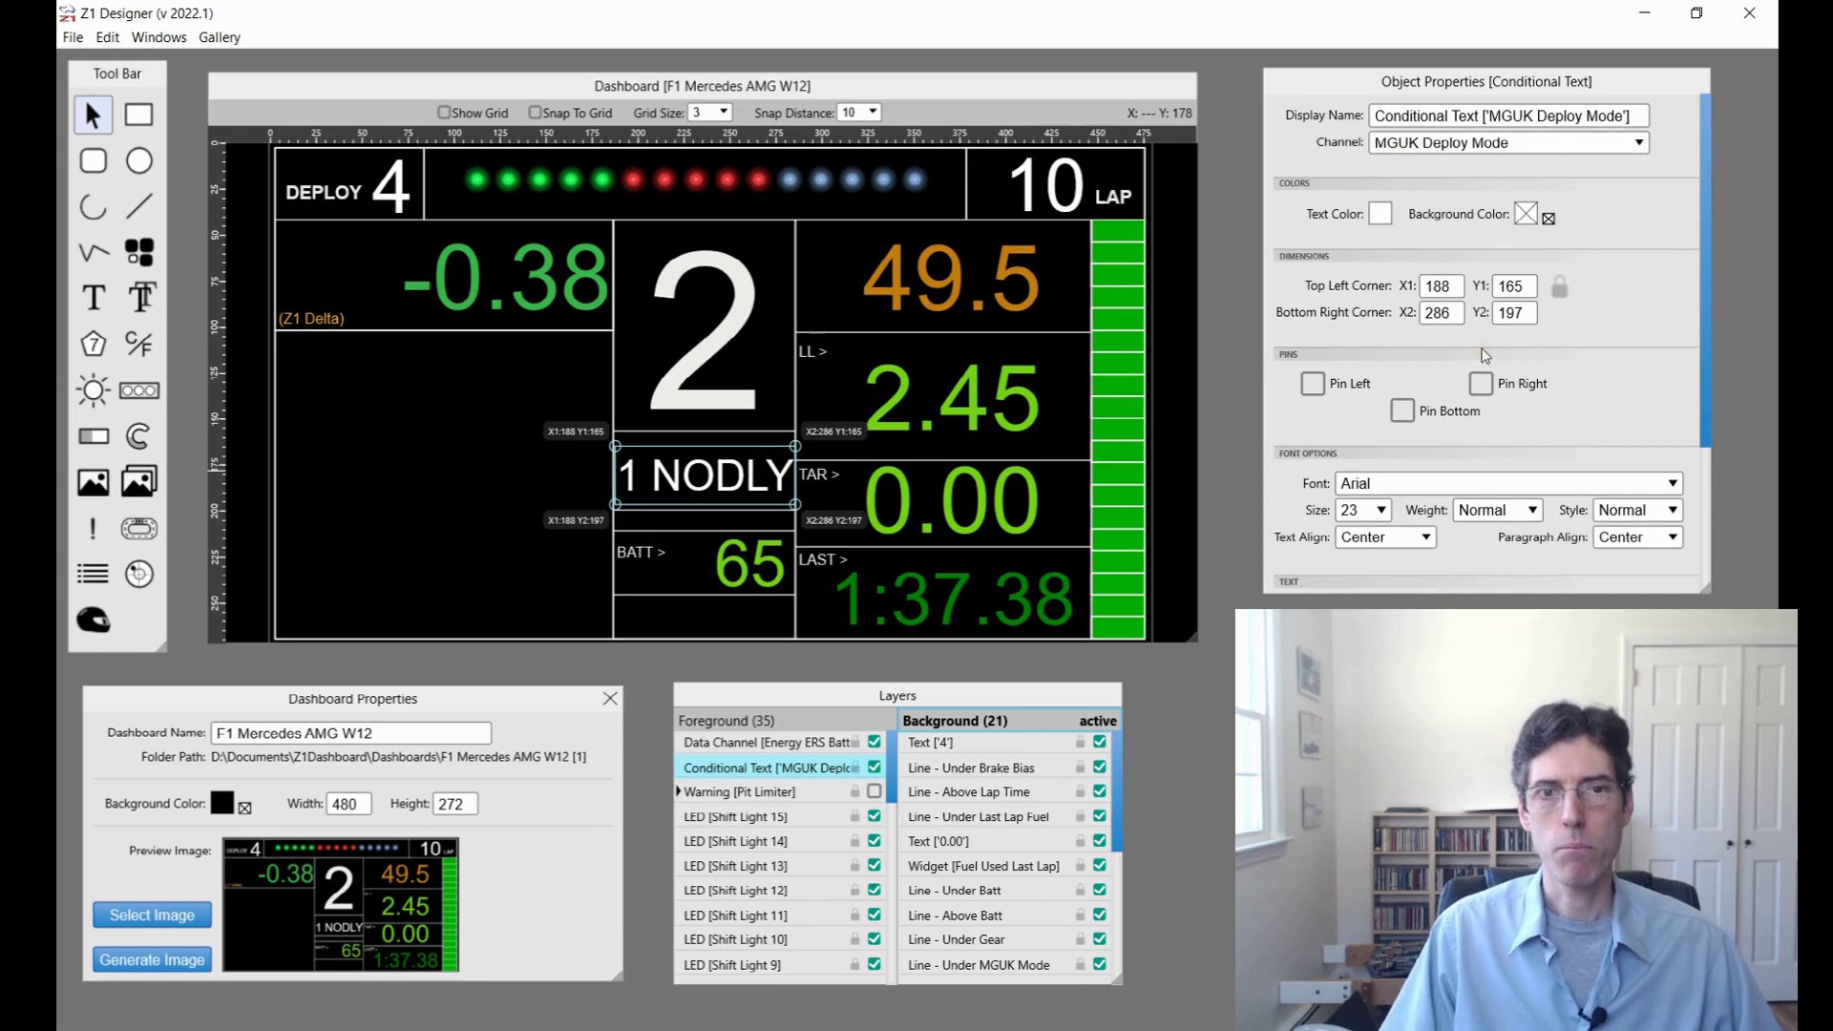
{"action": "scroll", "coordinate": [1477, 351], "scroll_direction": "down", "scroll_amount": 3}
{"action": "scroll", "coordinate": [1478, 351], "scroll_direction": "down", "scroll_amount": 1}
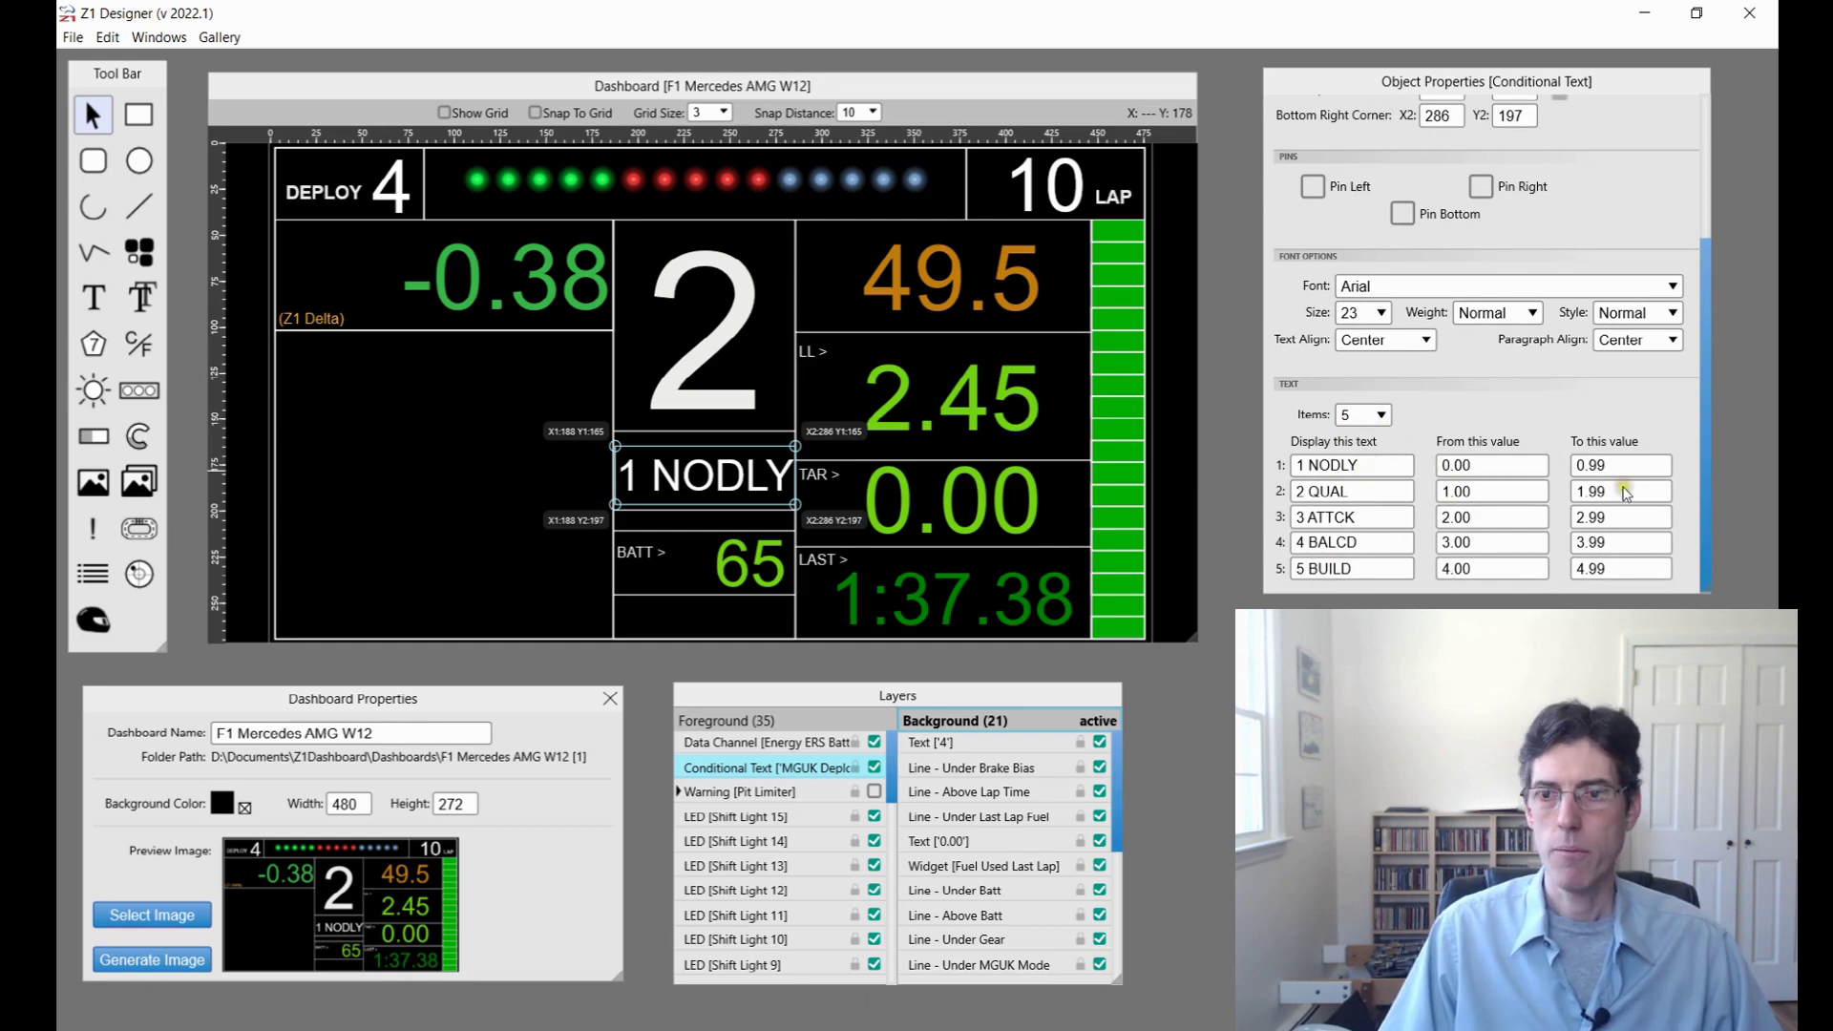
Step: Preview each of the five display texts of the MGUK Deploy Mode conditional text on the dashboard
{"action": "left_click", "coordinate": [1349, 468]}
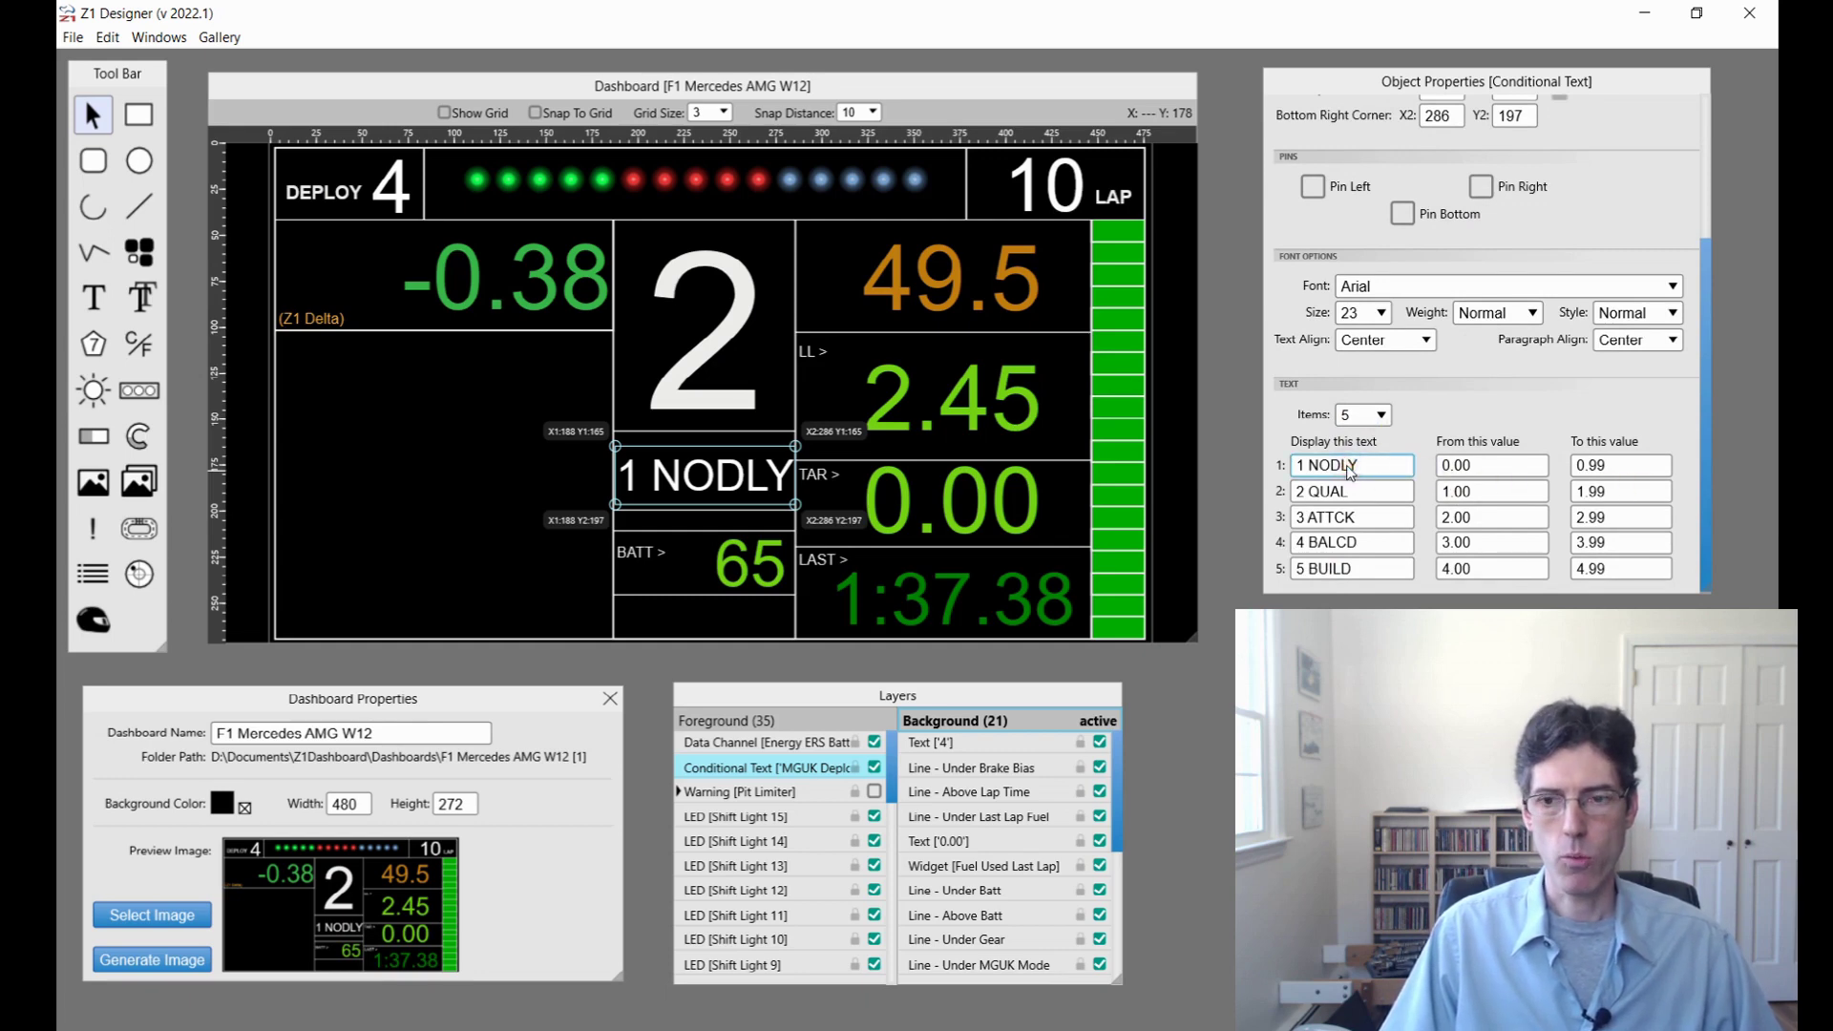
{"action": "left_click", "coordinate": [1353, 491]}
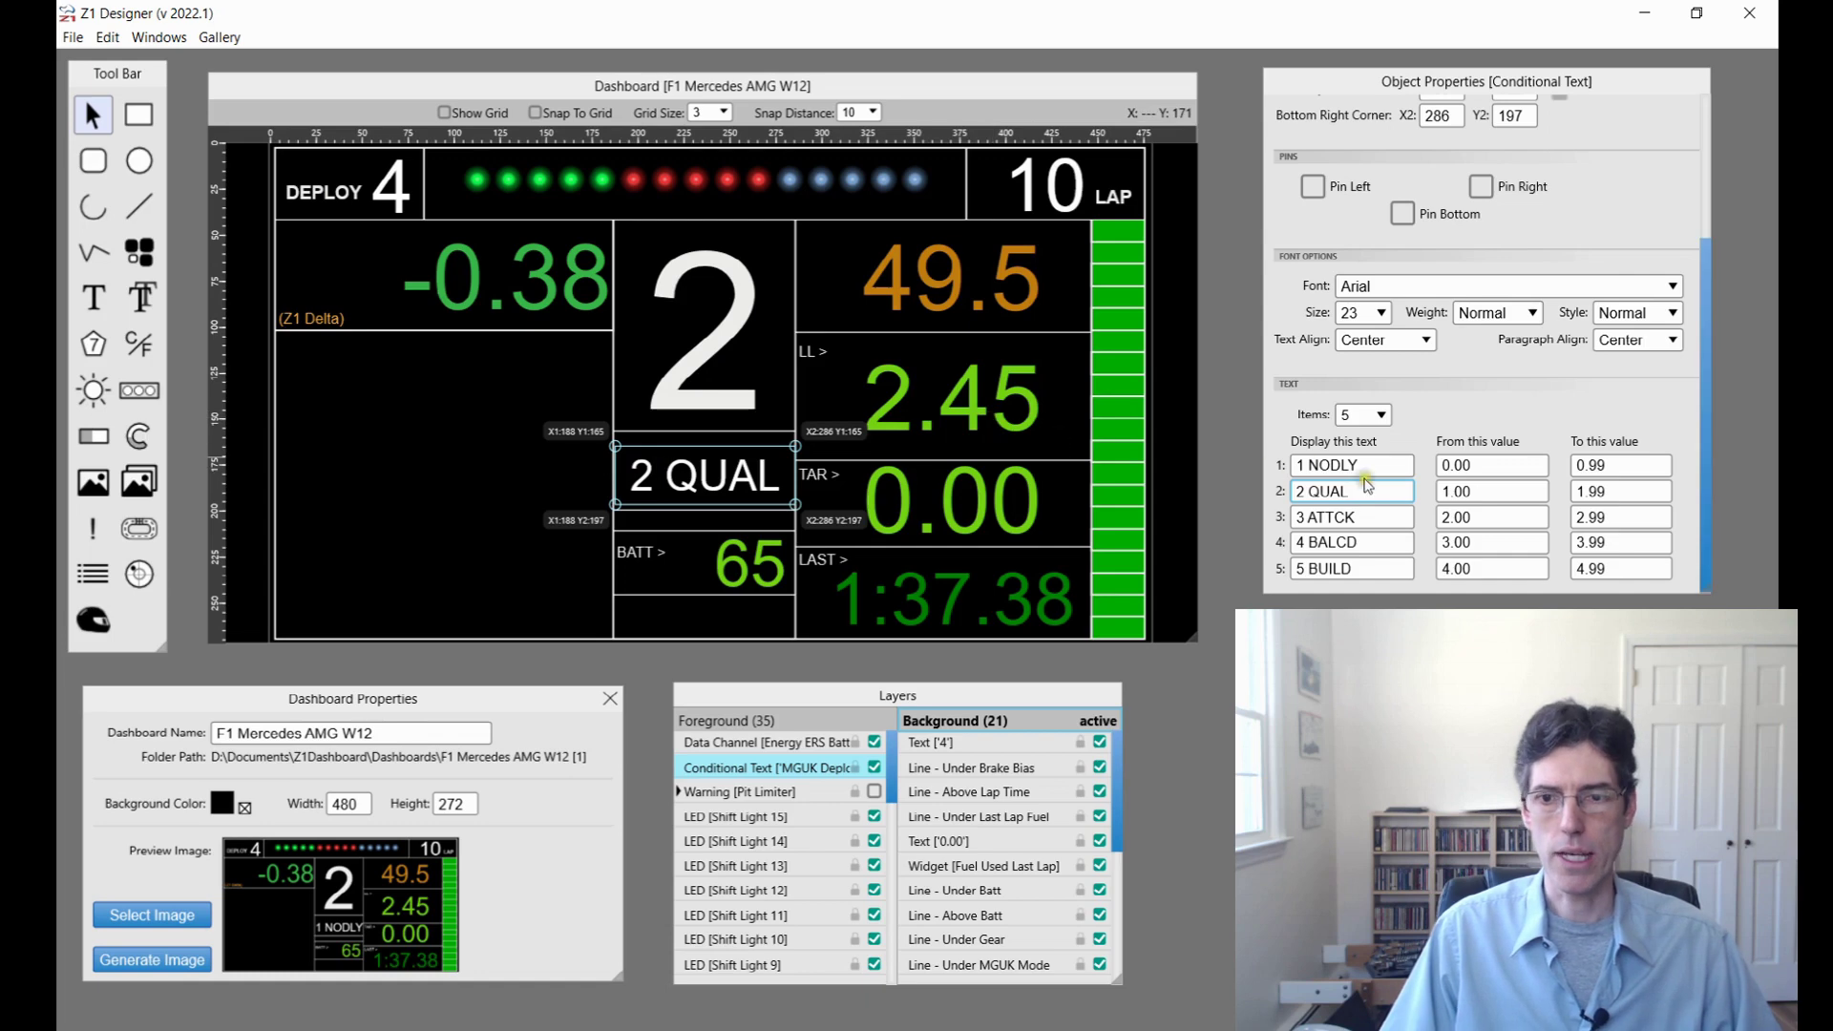
{"action": "left_click", "coordinate": [1340, 520]}
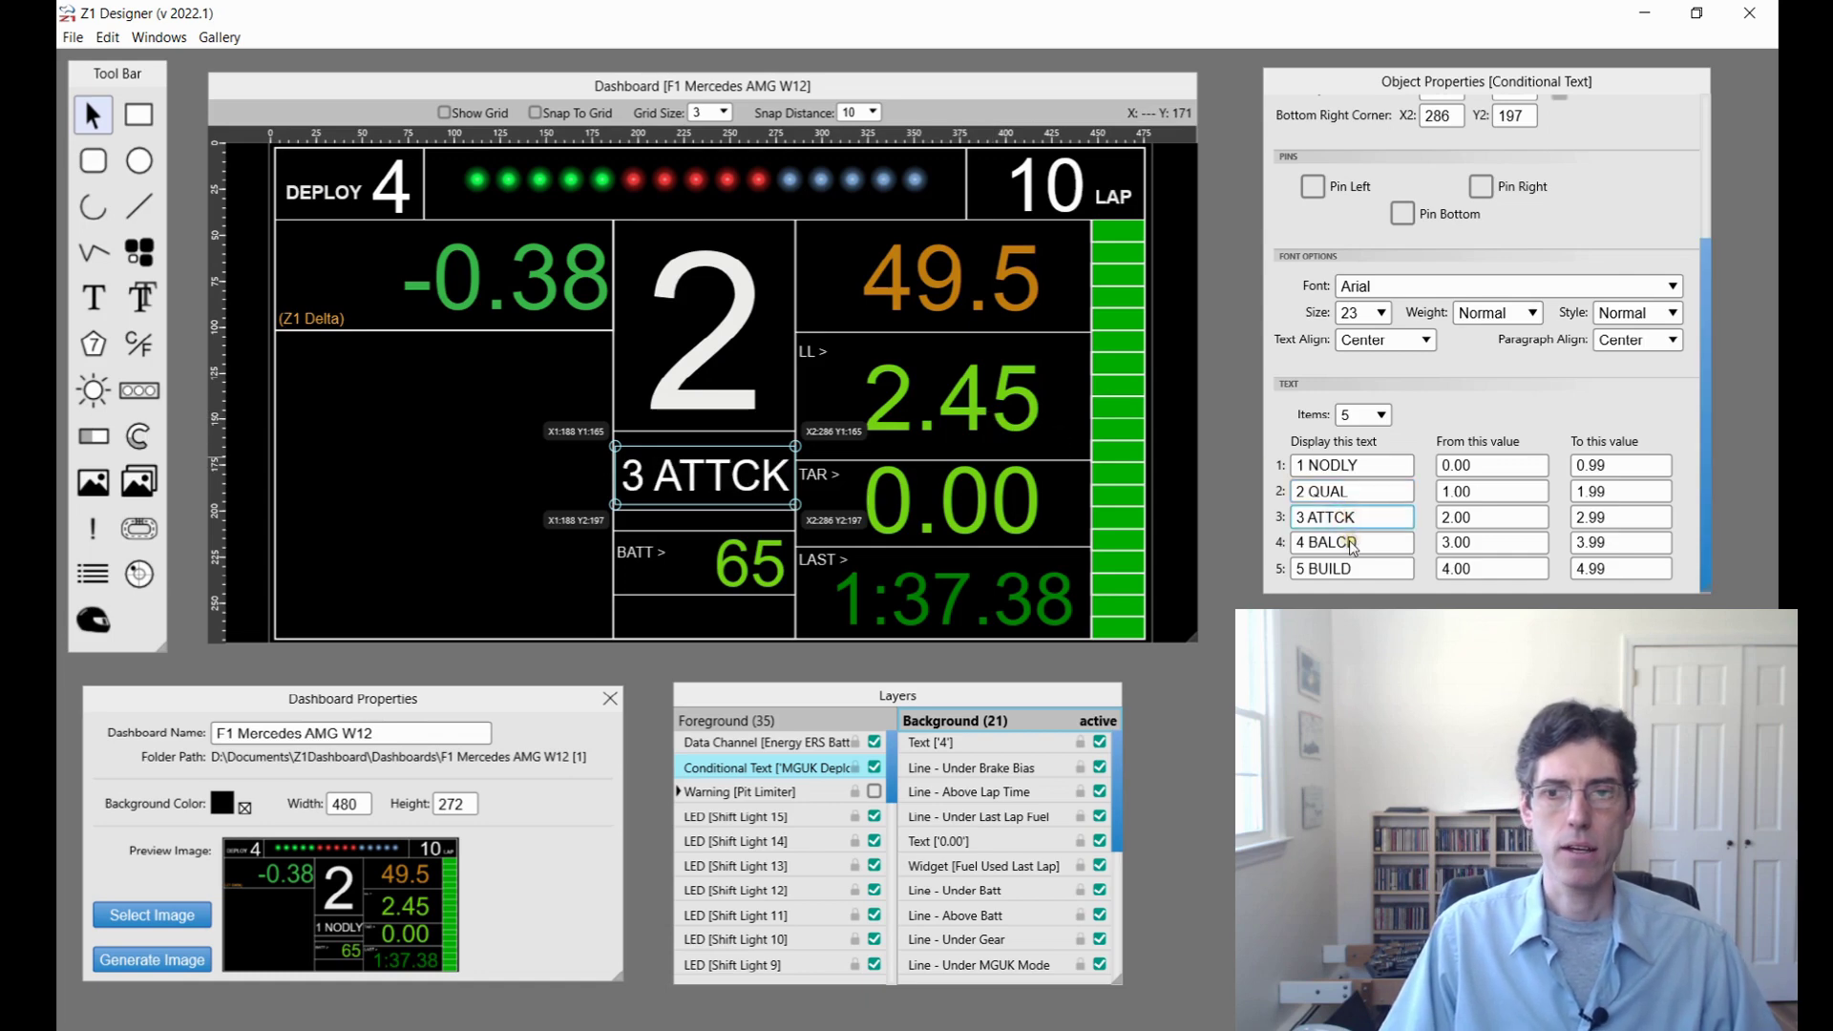
{"action": "left_click", "coordinate": [1343, 543]}
{"action": "left_click", "coordinate": [1346, 575]}
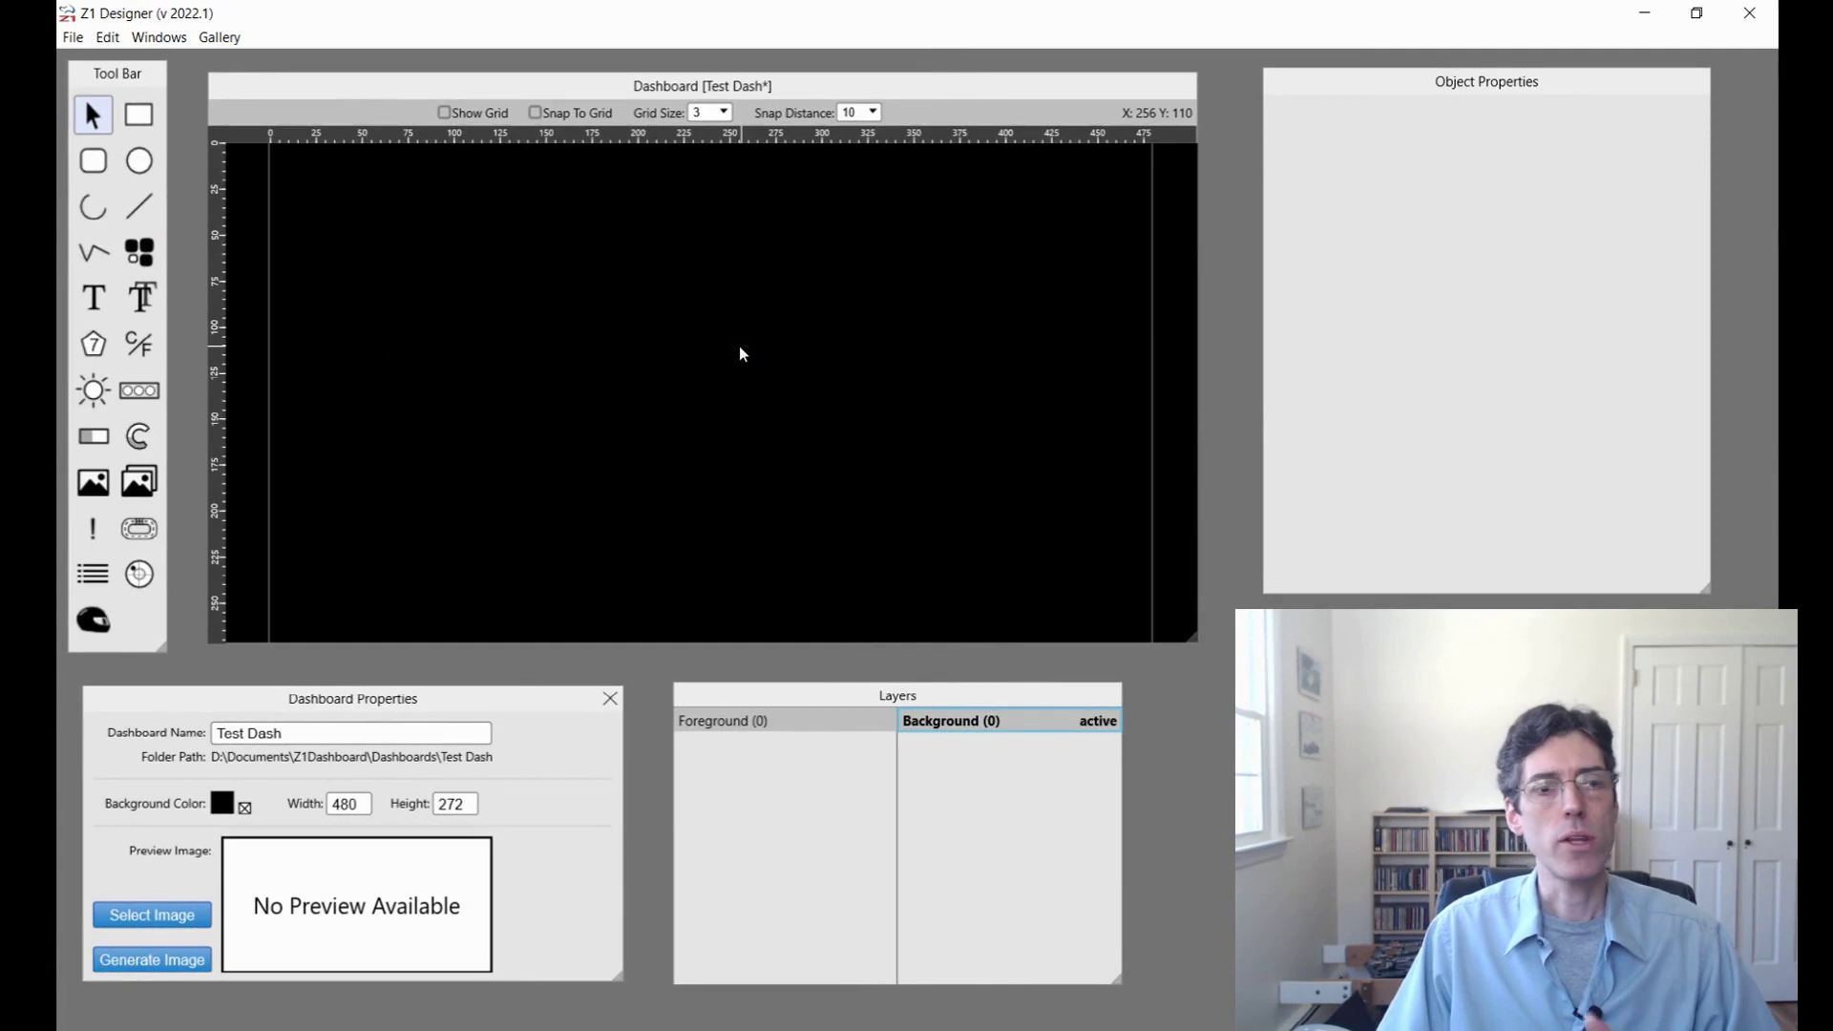
Step: Draw an LED group about 320 by 53 across the upper part of the Test Dash canvas and move it to the foreground
{"action": "left_click", "coordinate": [616, 350]}
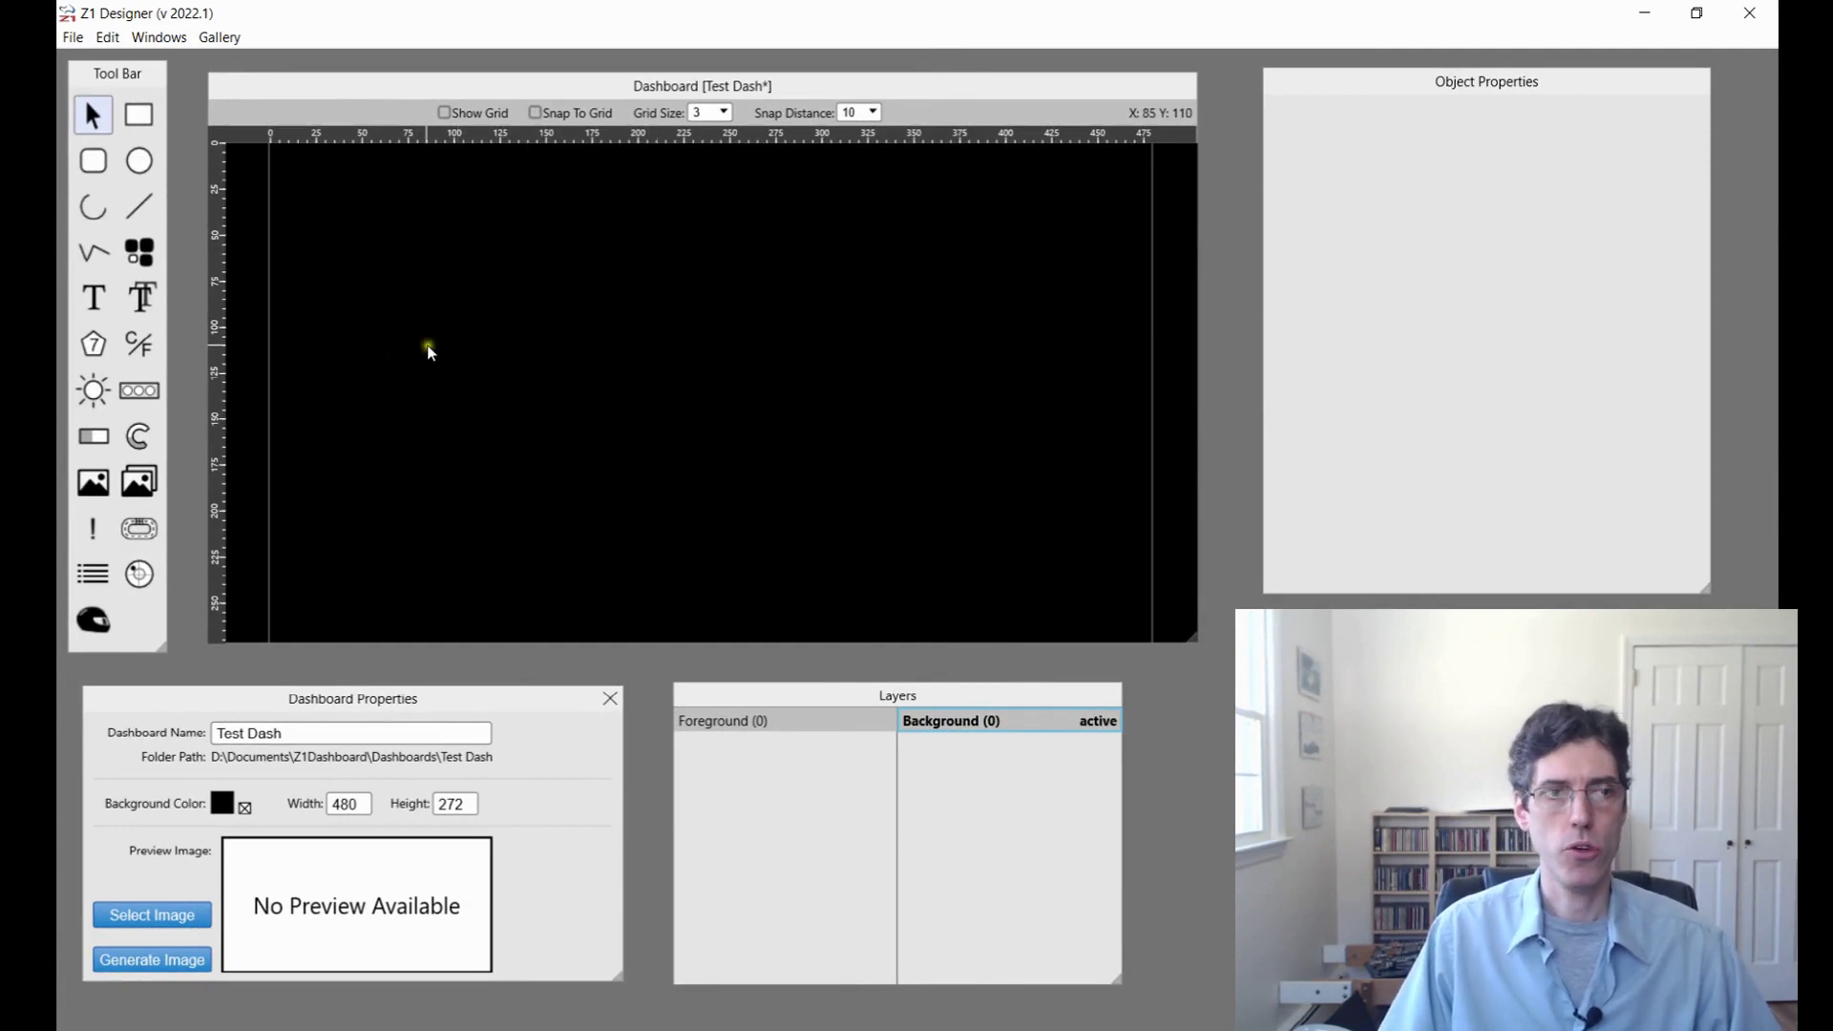
{"action": "left_click", "coordinate": [242, 350]}
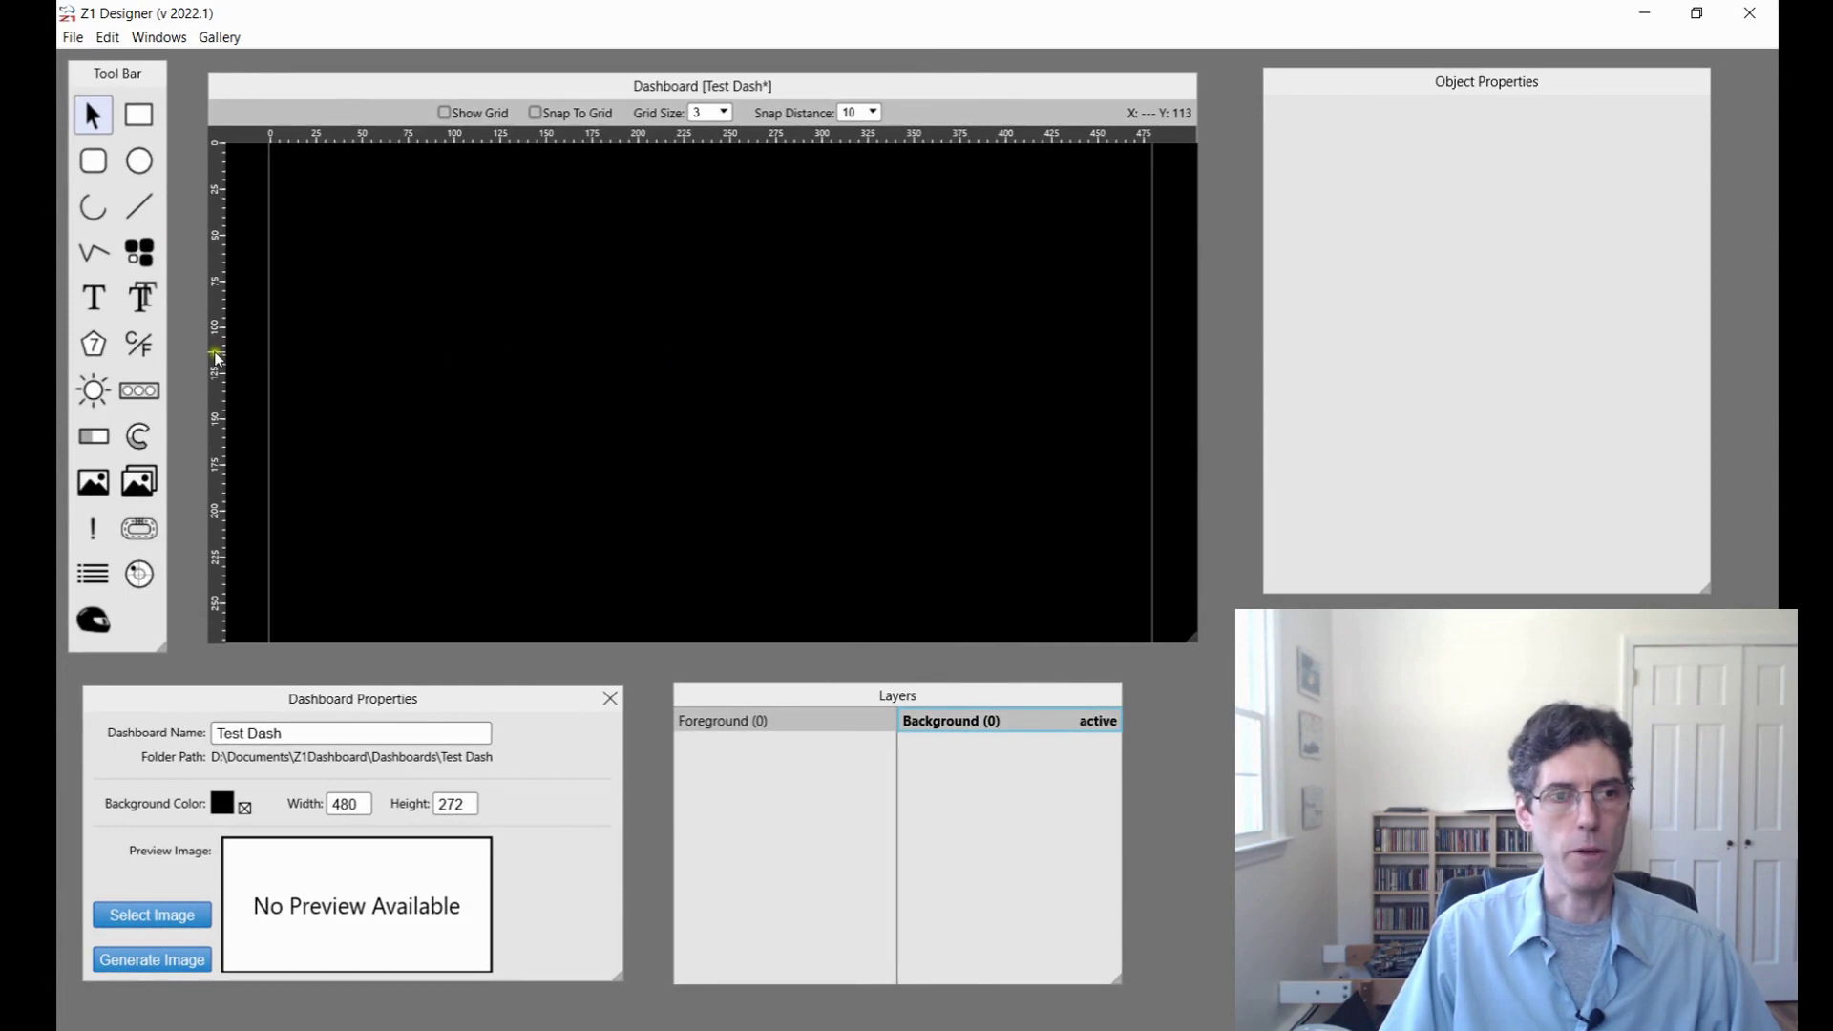
{"action": "left_click", "coordinate": [138, 394]}
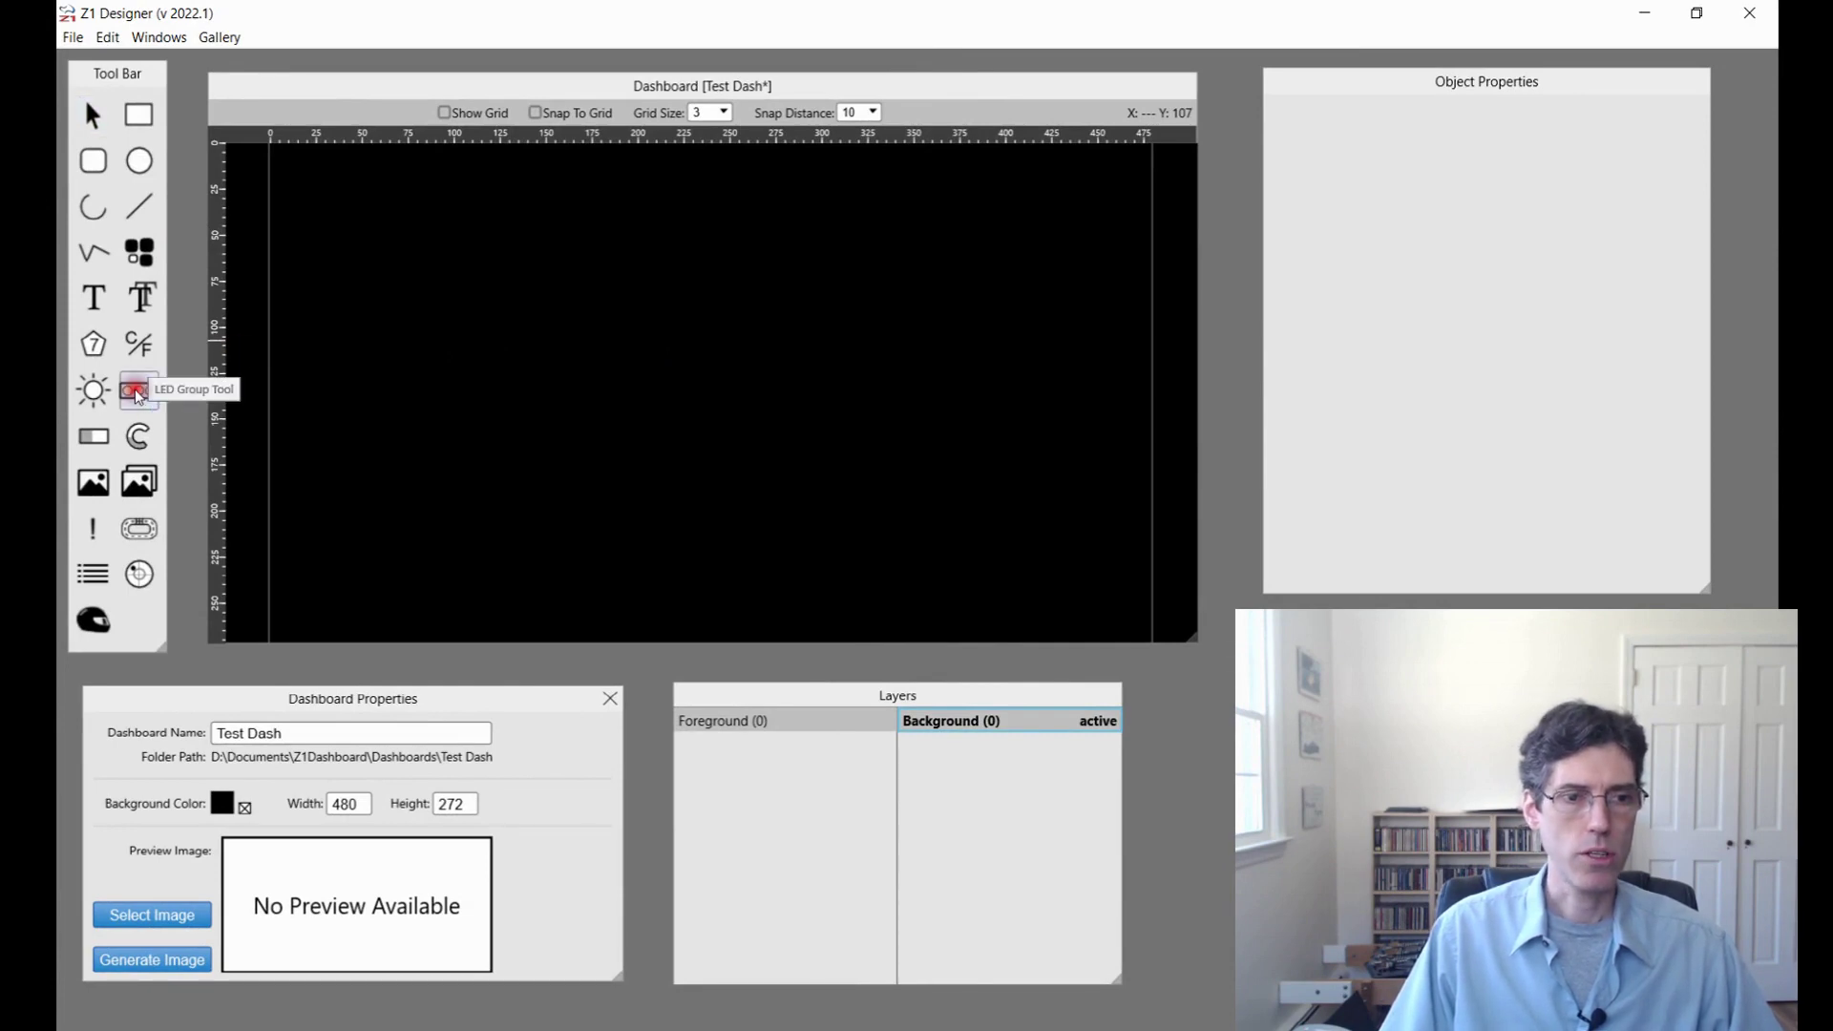
{"action": "left_click_drag", "start_coordinate": [435, 232], "coordinate": [1023, 328]}
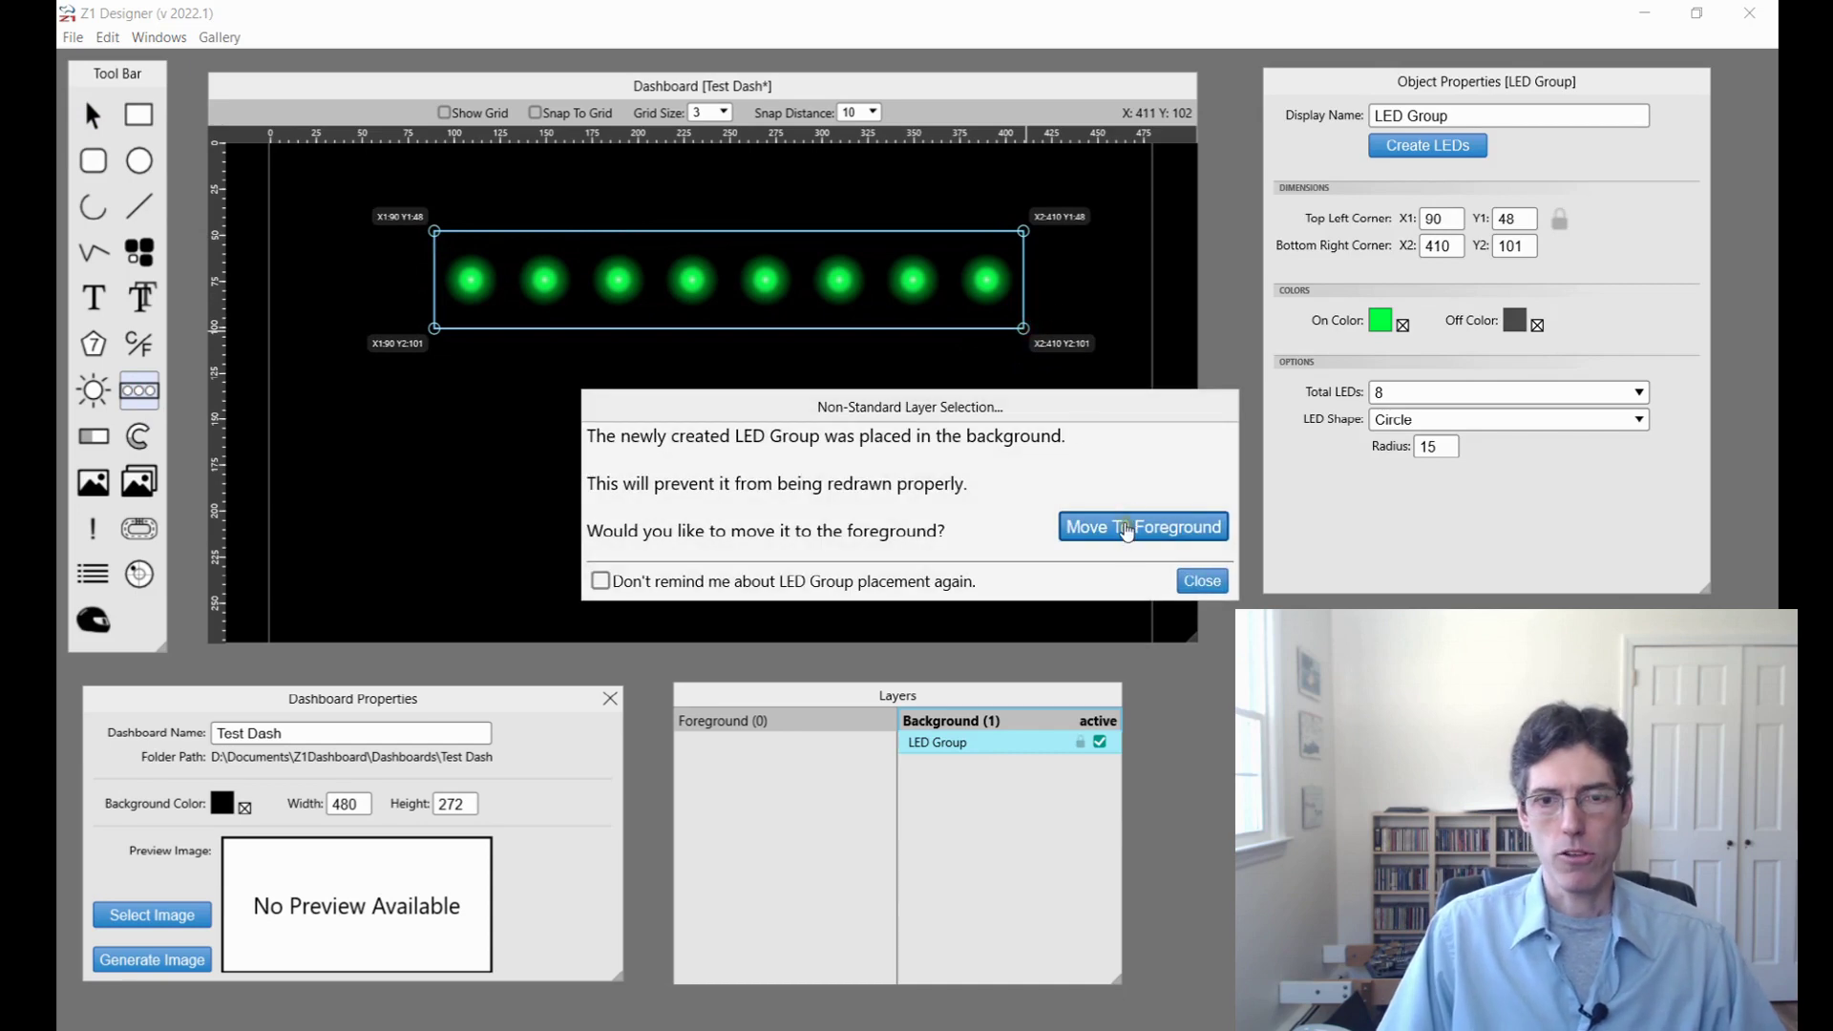
{"action": "left_click", "coordinate": [1129, 537]}
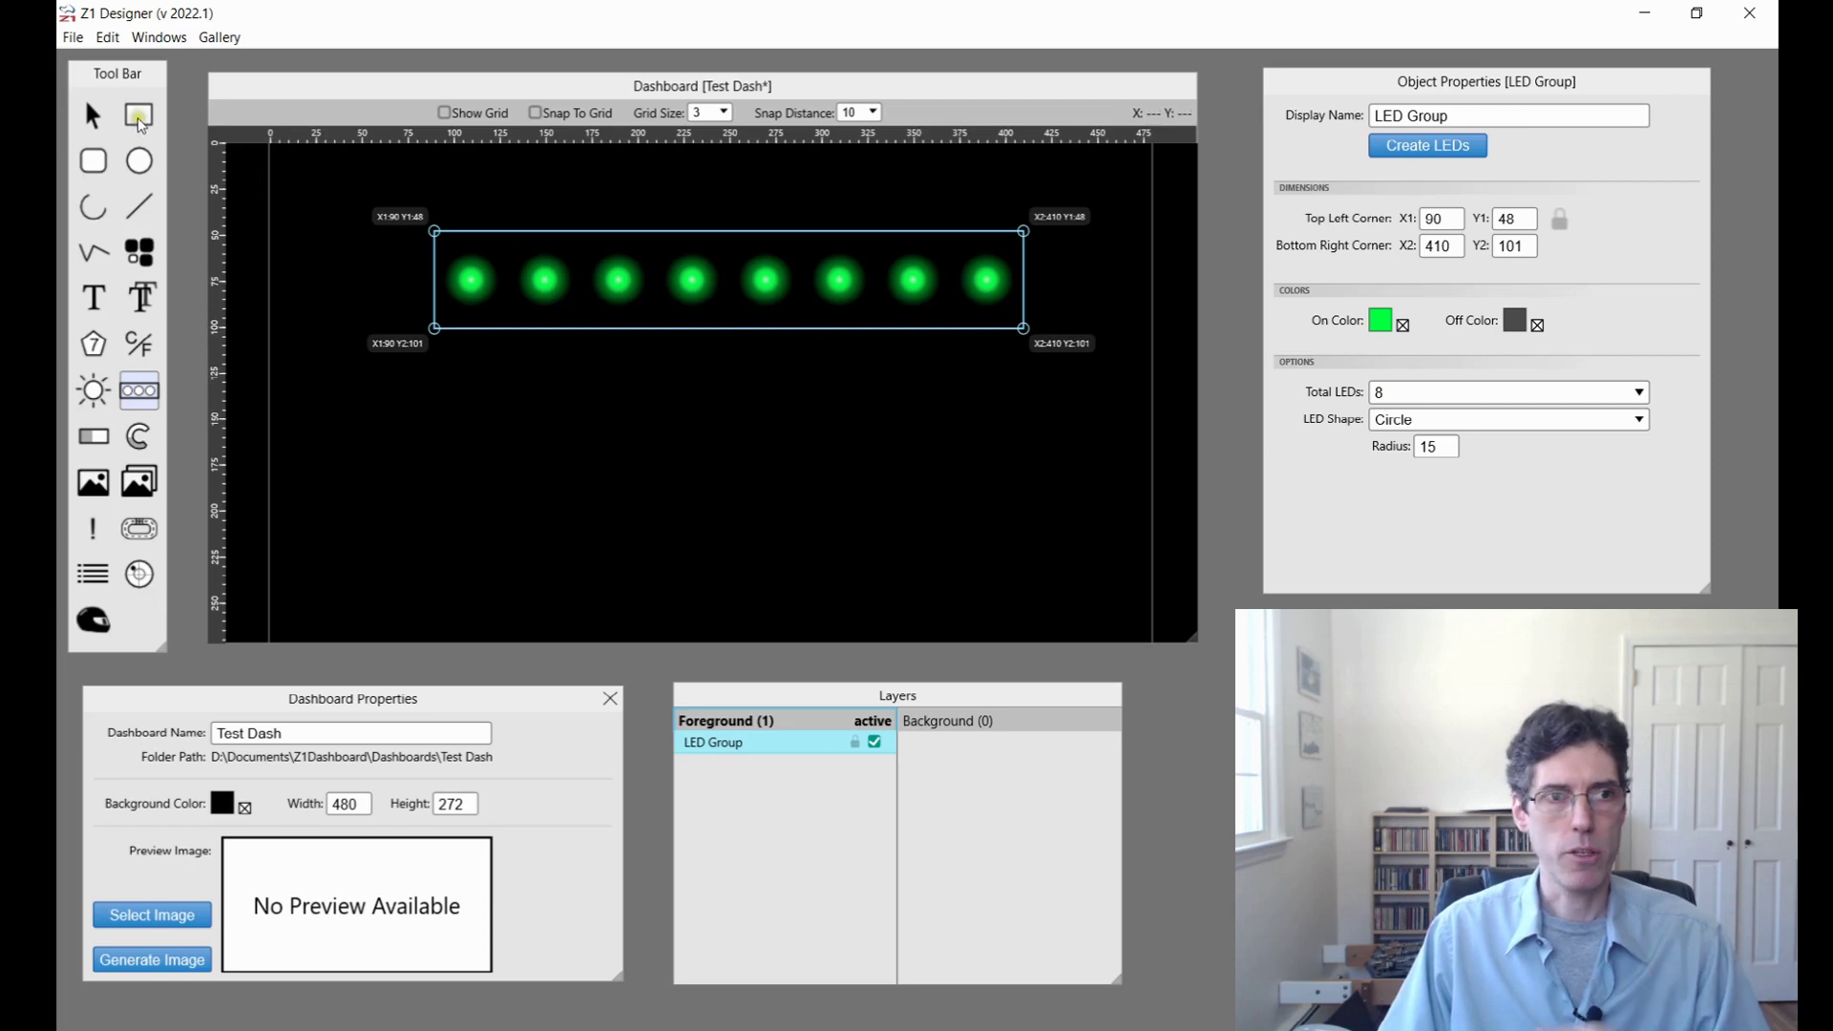
Step: Move the LED group up to about X 68, Y 4 and set its on color to the bright standard red (239, 41, 41)
{"action": "left_click", "coordinate": [93, 115]}
{"action": "left_click_drag", "start_coordinate": [735, 306], "coordinate": [706, 211]}
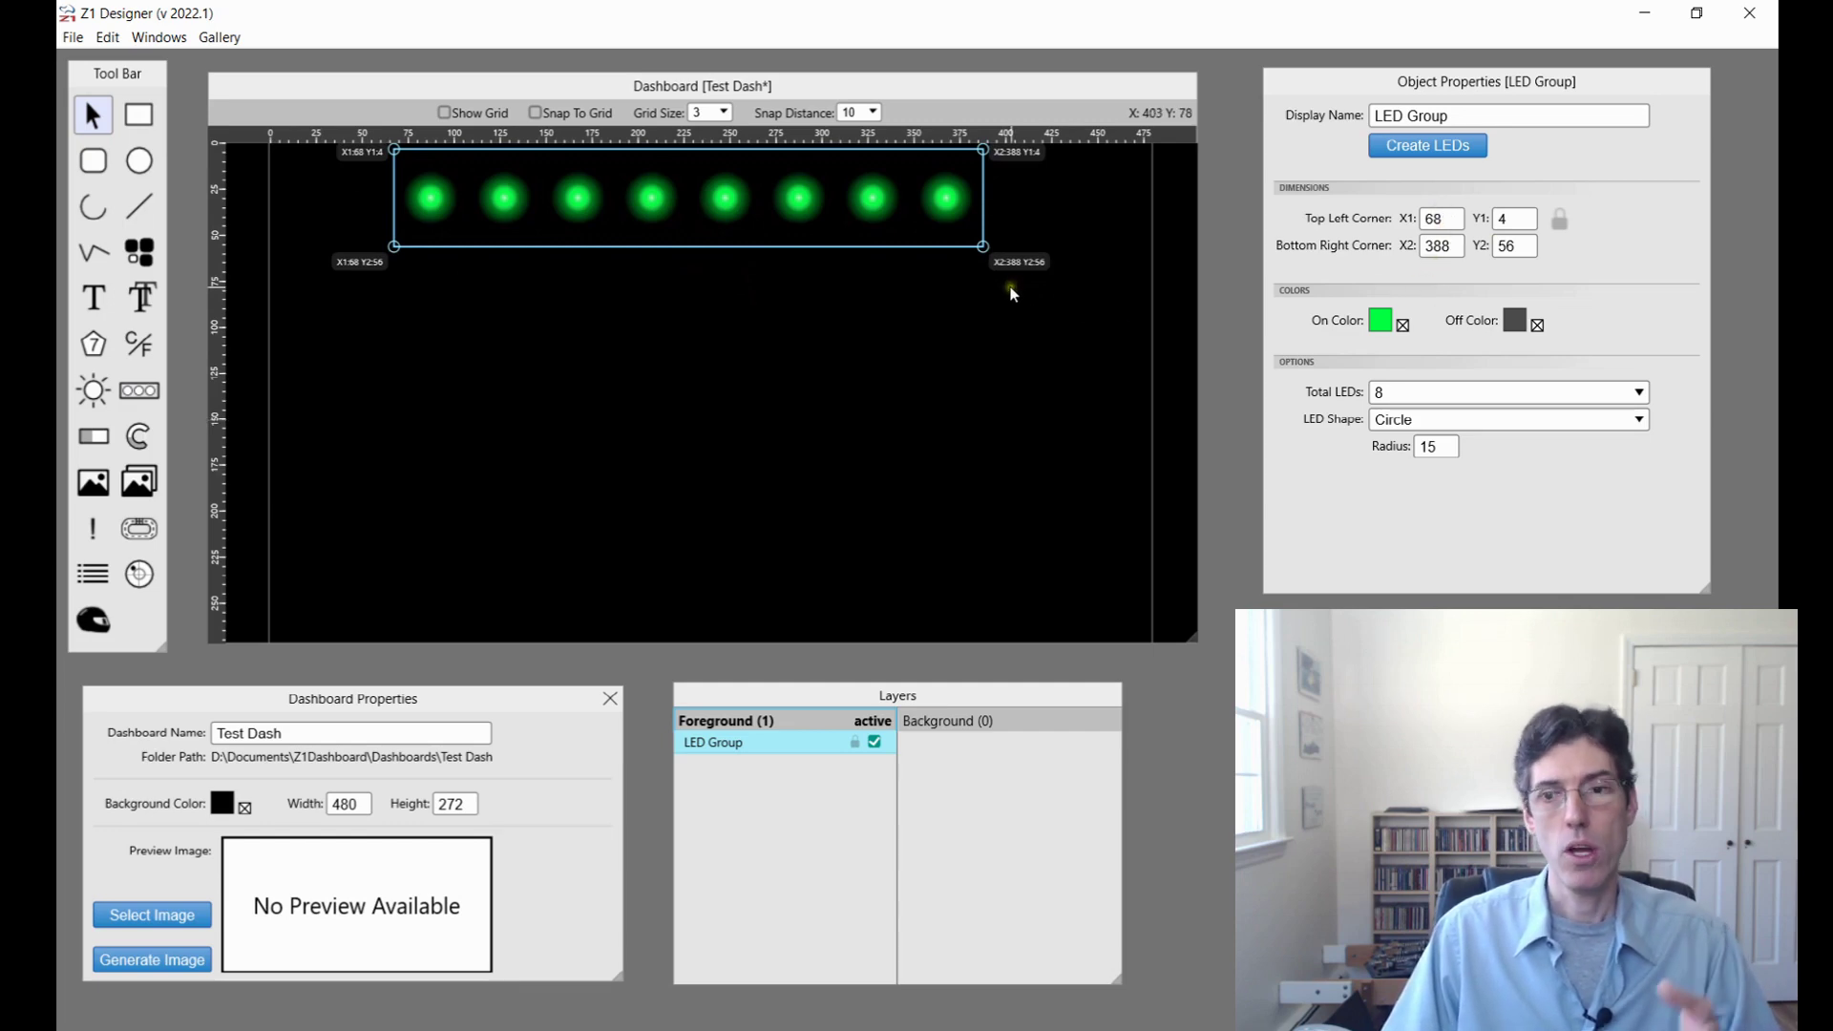
{"action": "left_click", "coordinate": [1379, 321]}
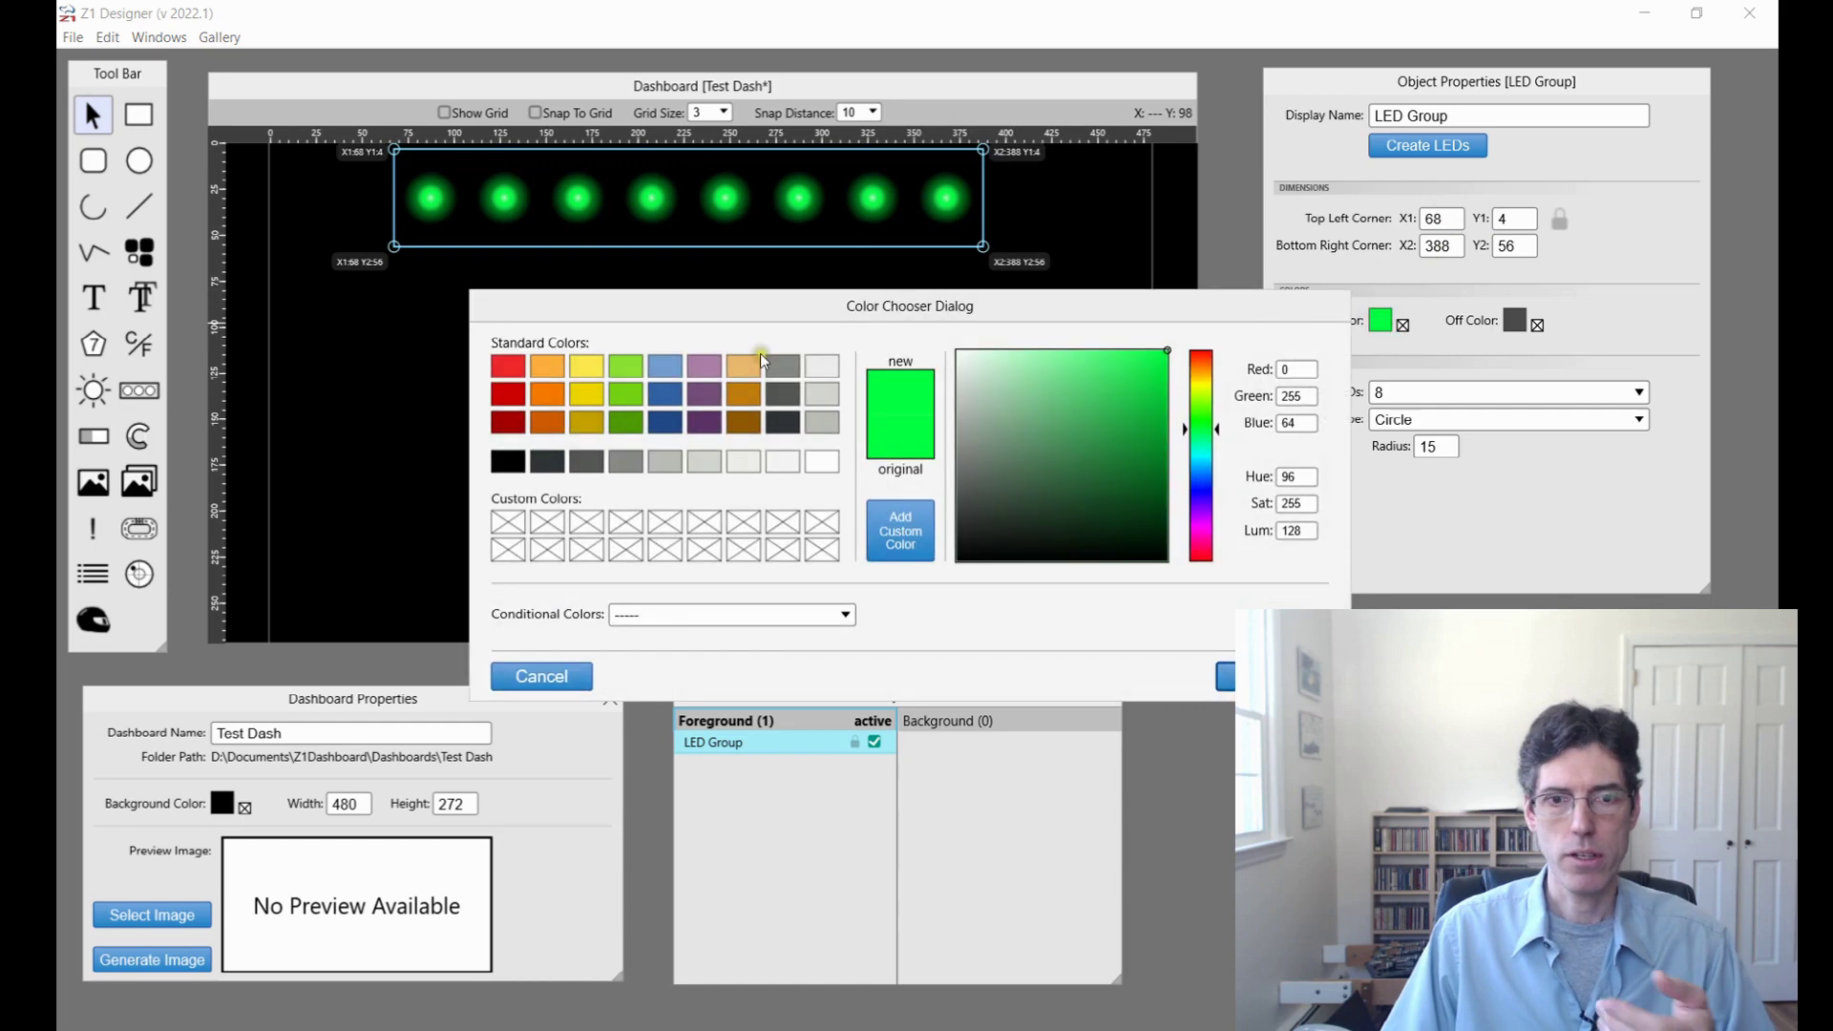
{"action": "left_click", "coordinate": [500, 367]}
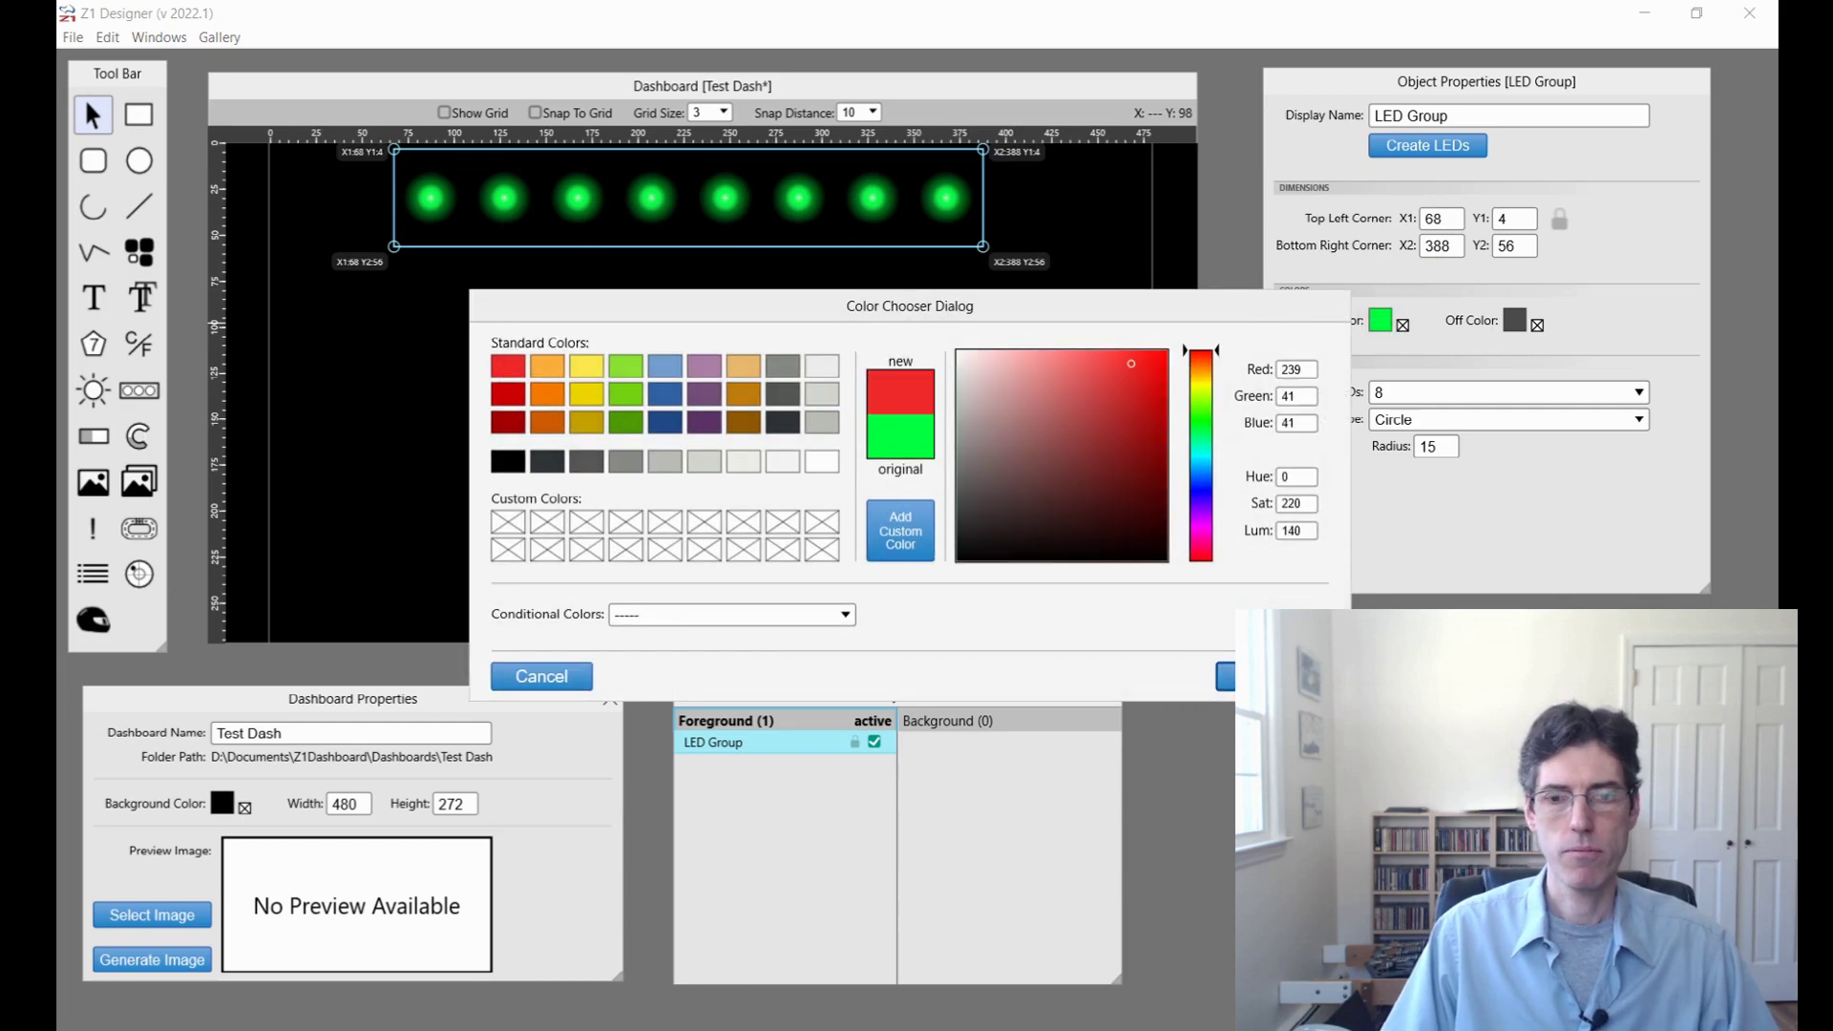
{"action": "left_click", "coordinate": [1220, 676]}
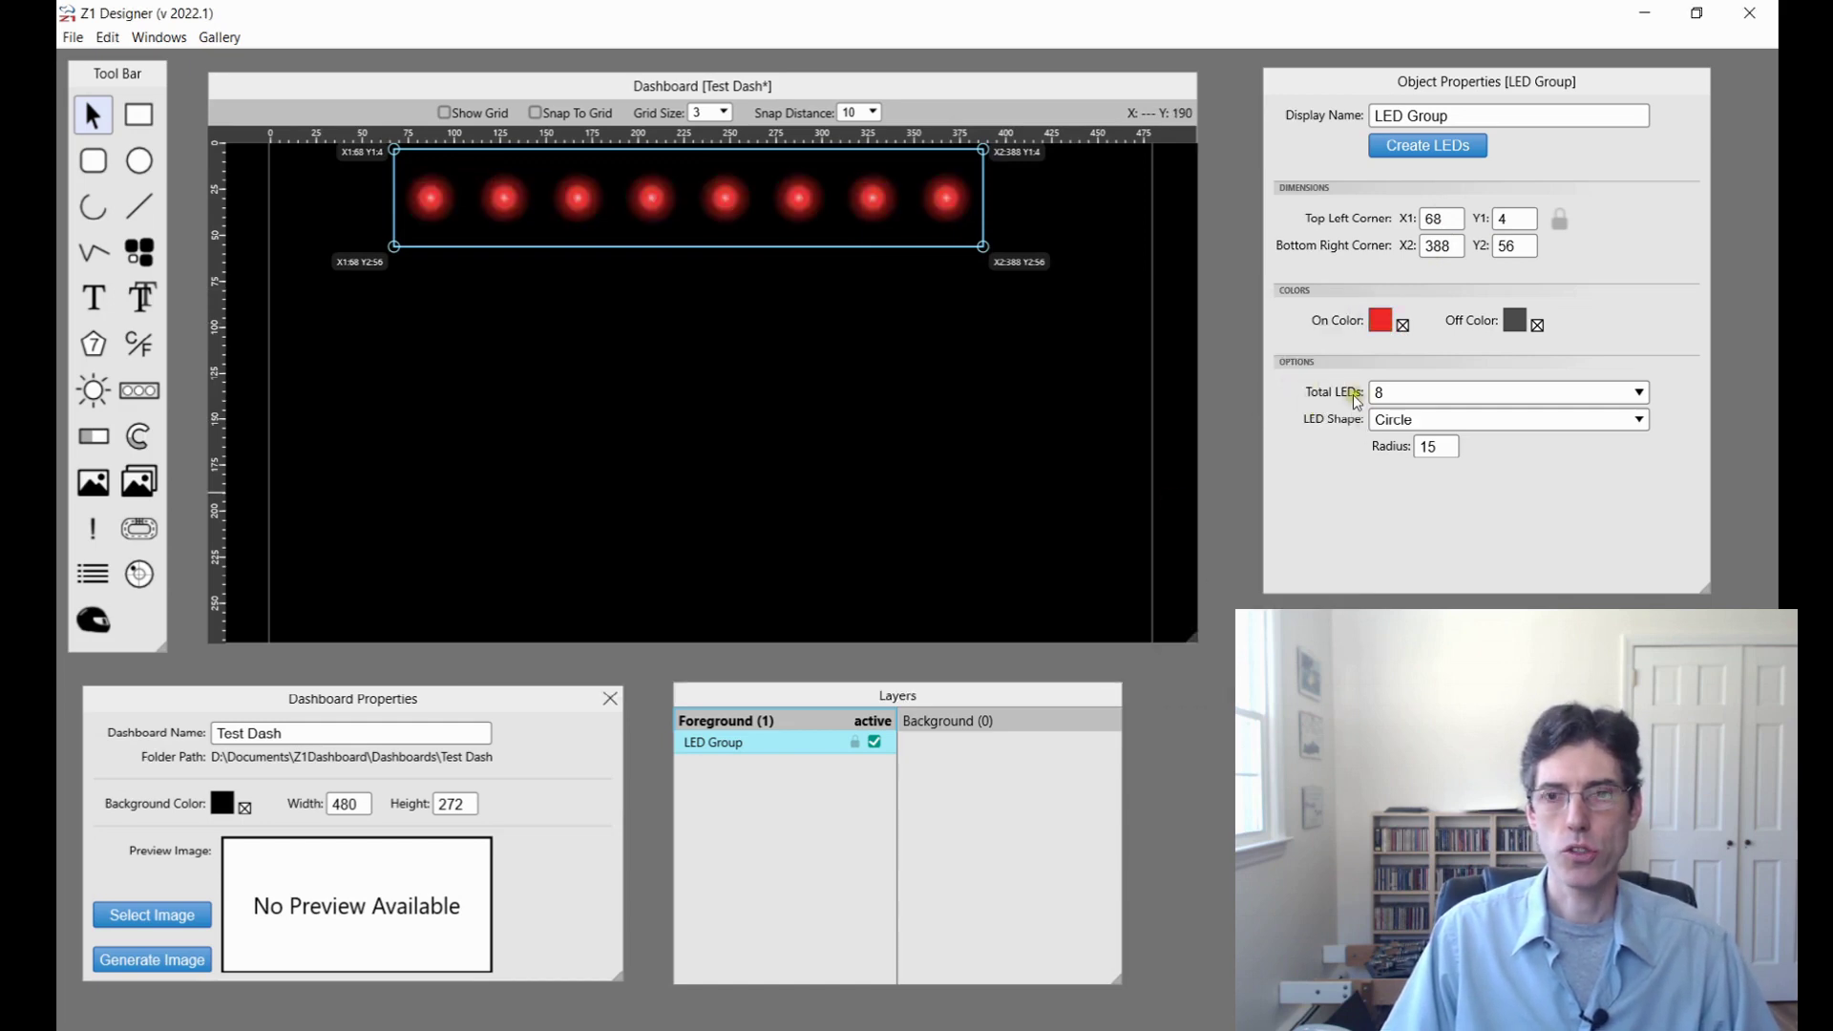
Step: Try the Rectangle shape for the group's LEDs and return them to Circle
{"action": "left_click", "coordinate": [1417, 420]}
{"action": "left_click", "coordinate": [1411, 444]}
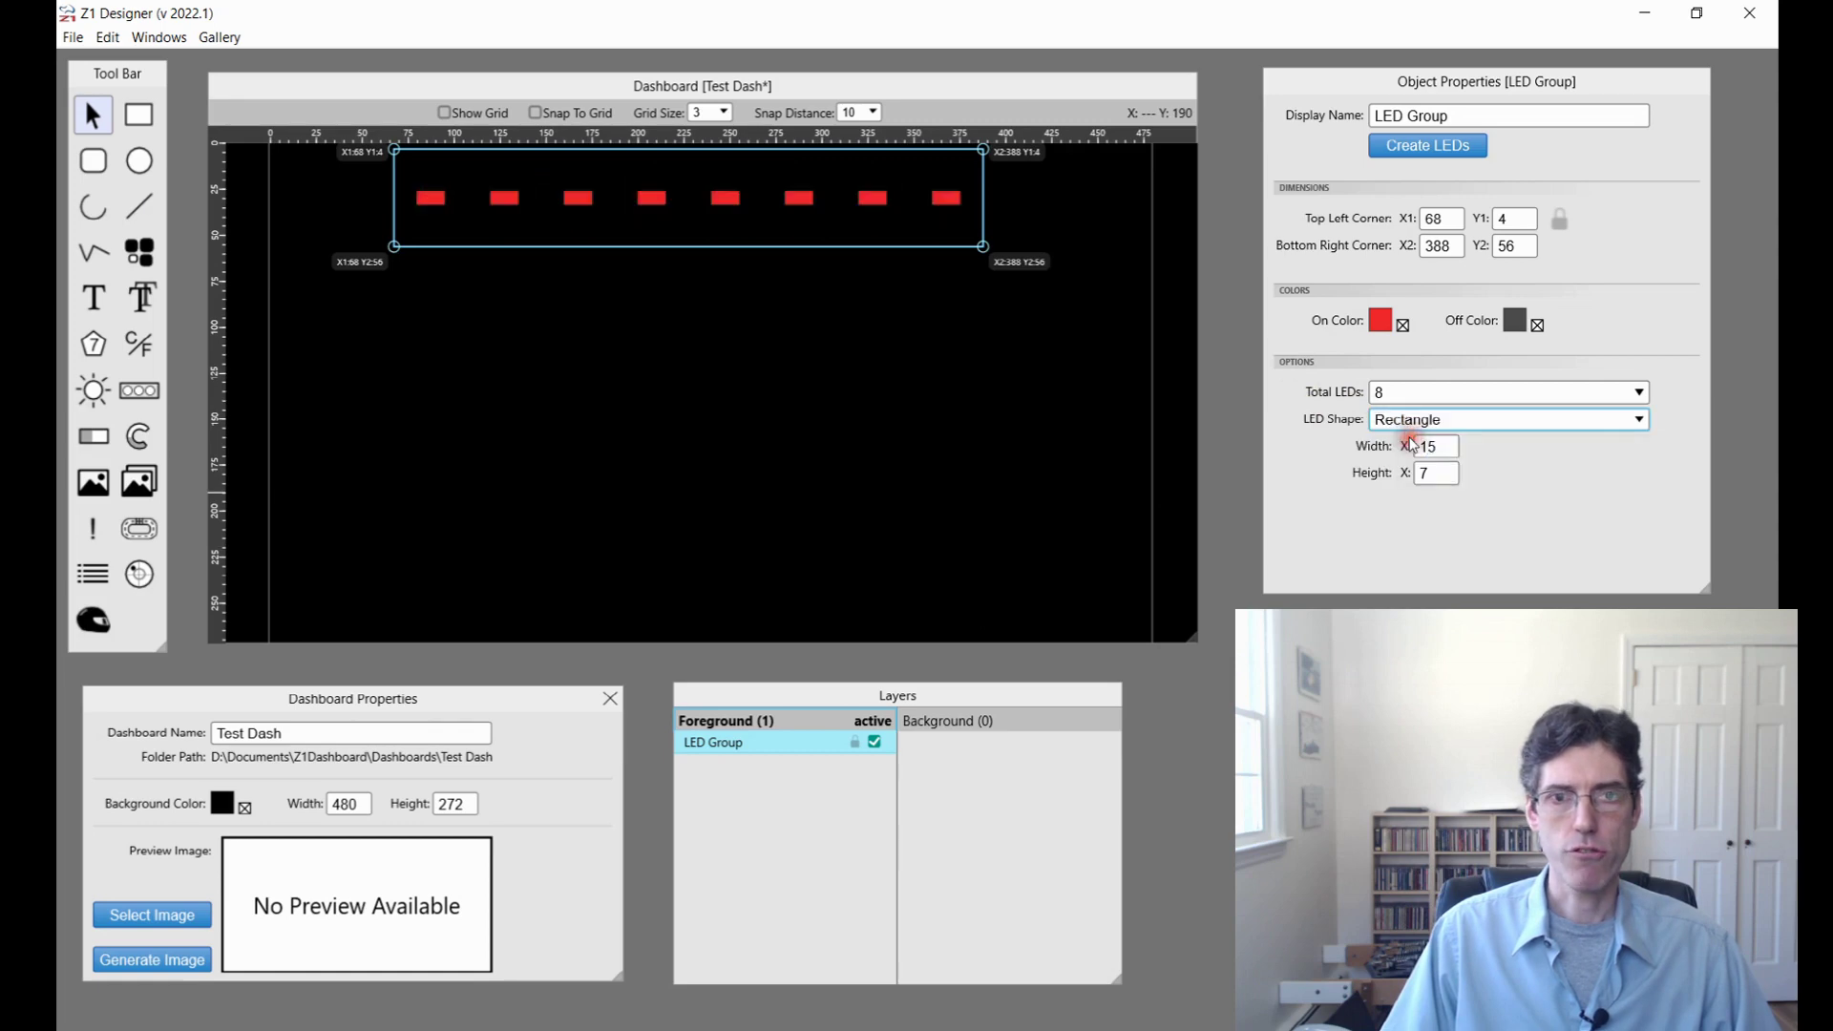
{"action": "left_click", "coordinate": [1403, 420]}
{"action": "left_click", "coordinate": [1407, 420]}
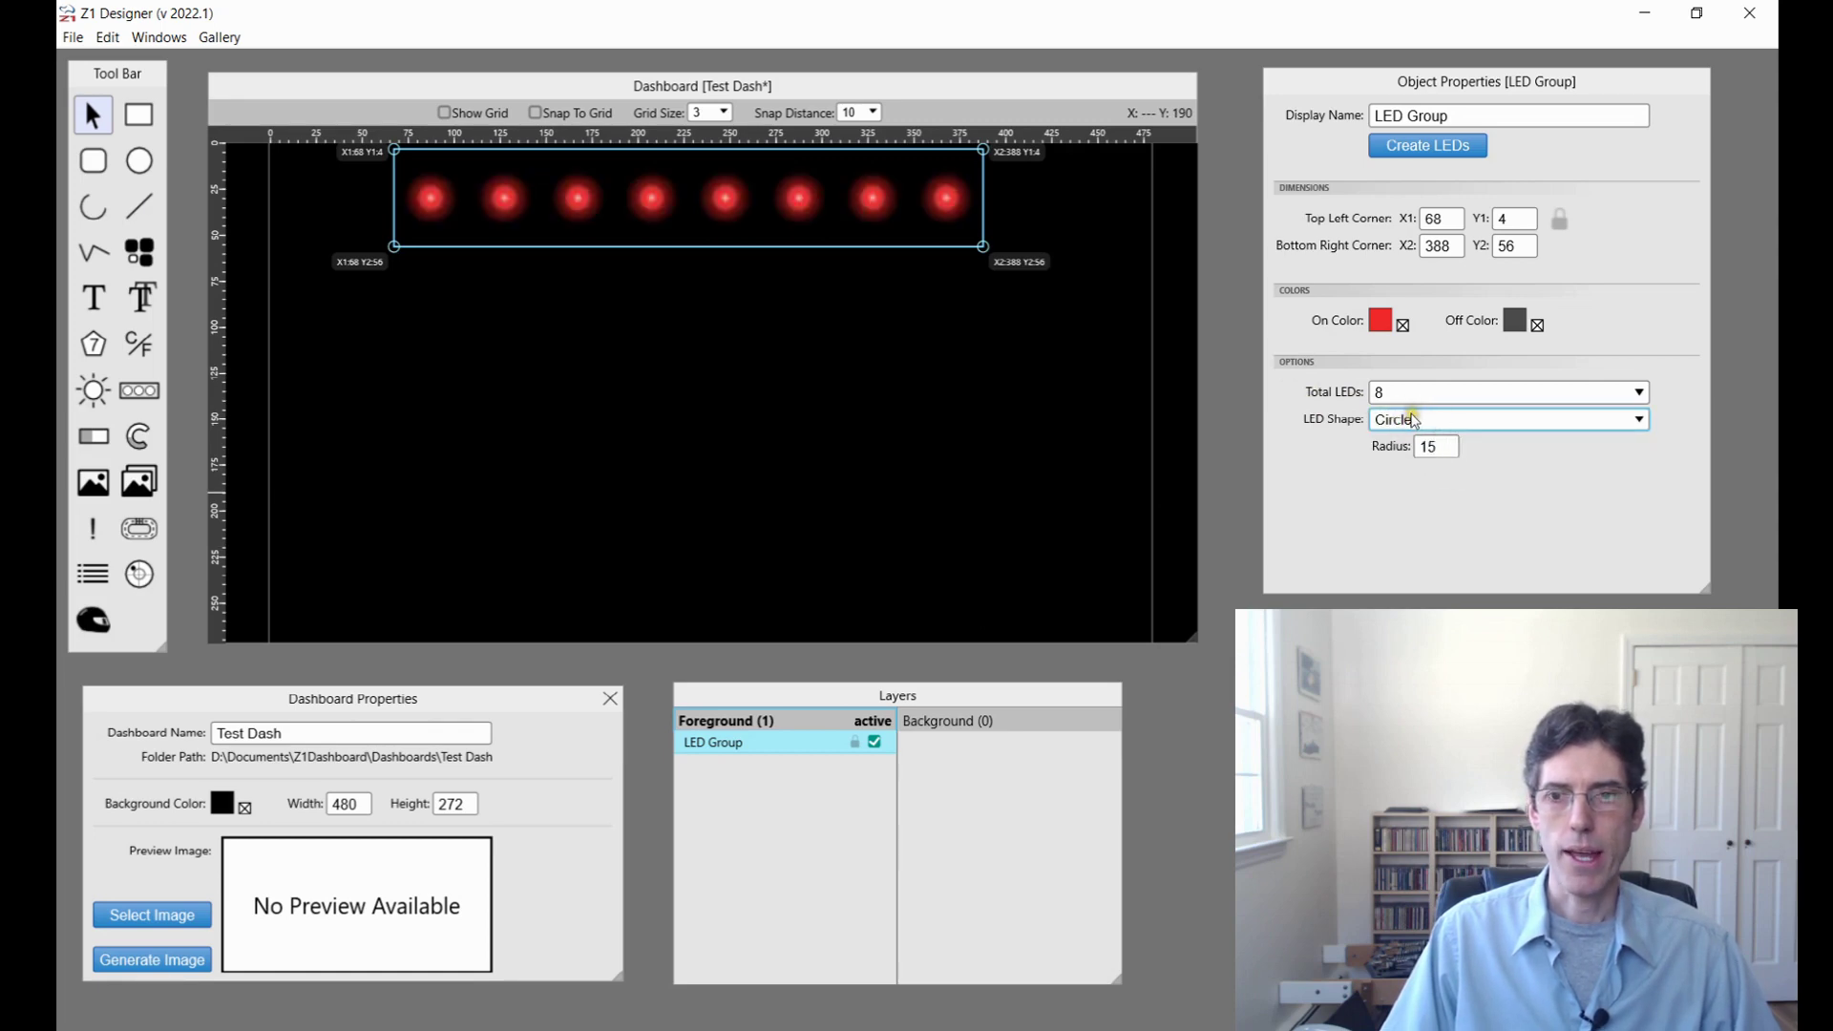
Step: Try 3 LEDs in the group, and finally set the total to 14 LEDs
{"action": "left_click", "coordinate": [1424, 392]}
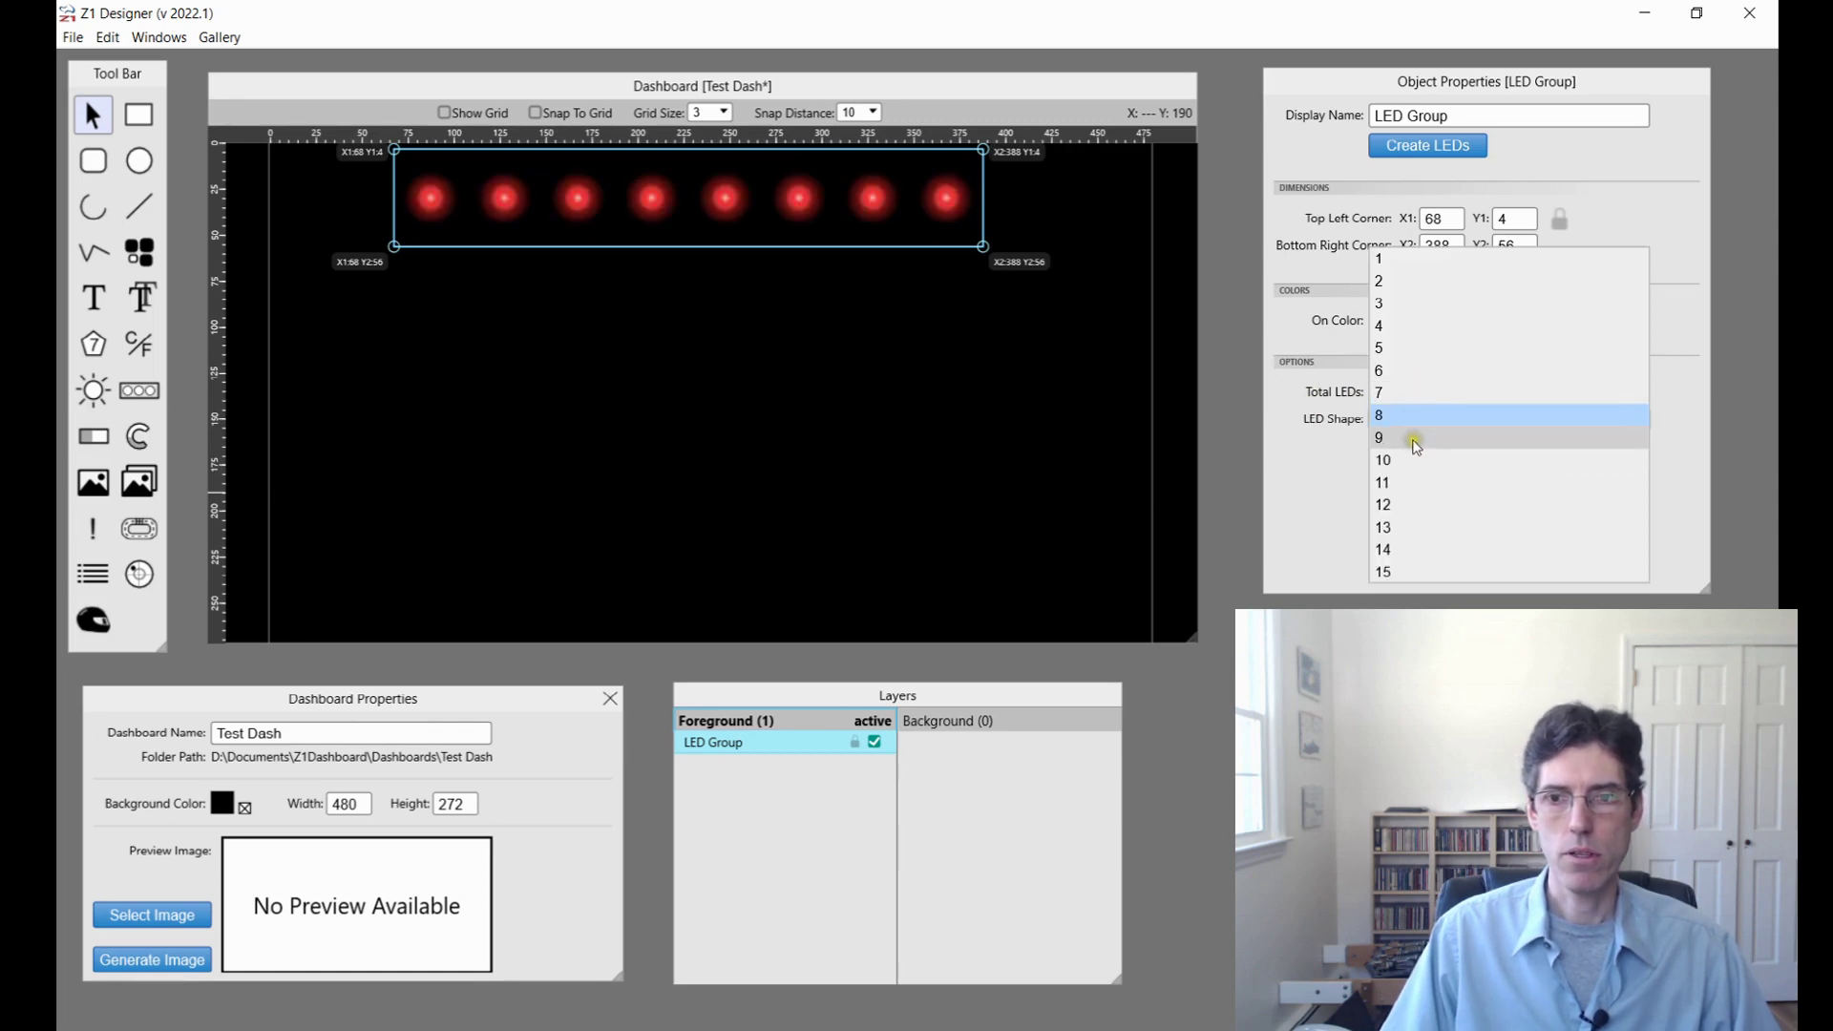
{"action": "left_click", "coordinate": [1401, 303]}
{"action": "left_click", "coordinate": [1410, 395]}
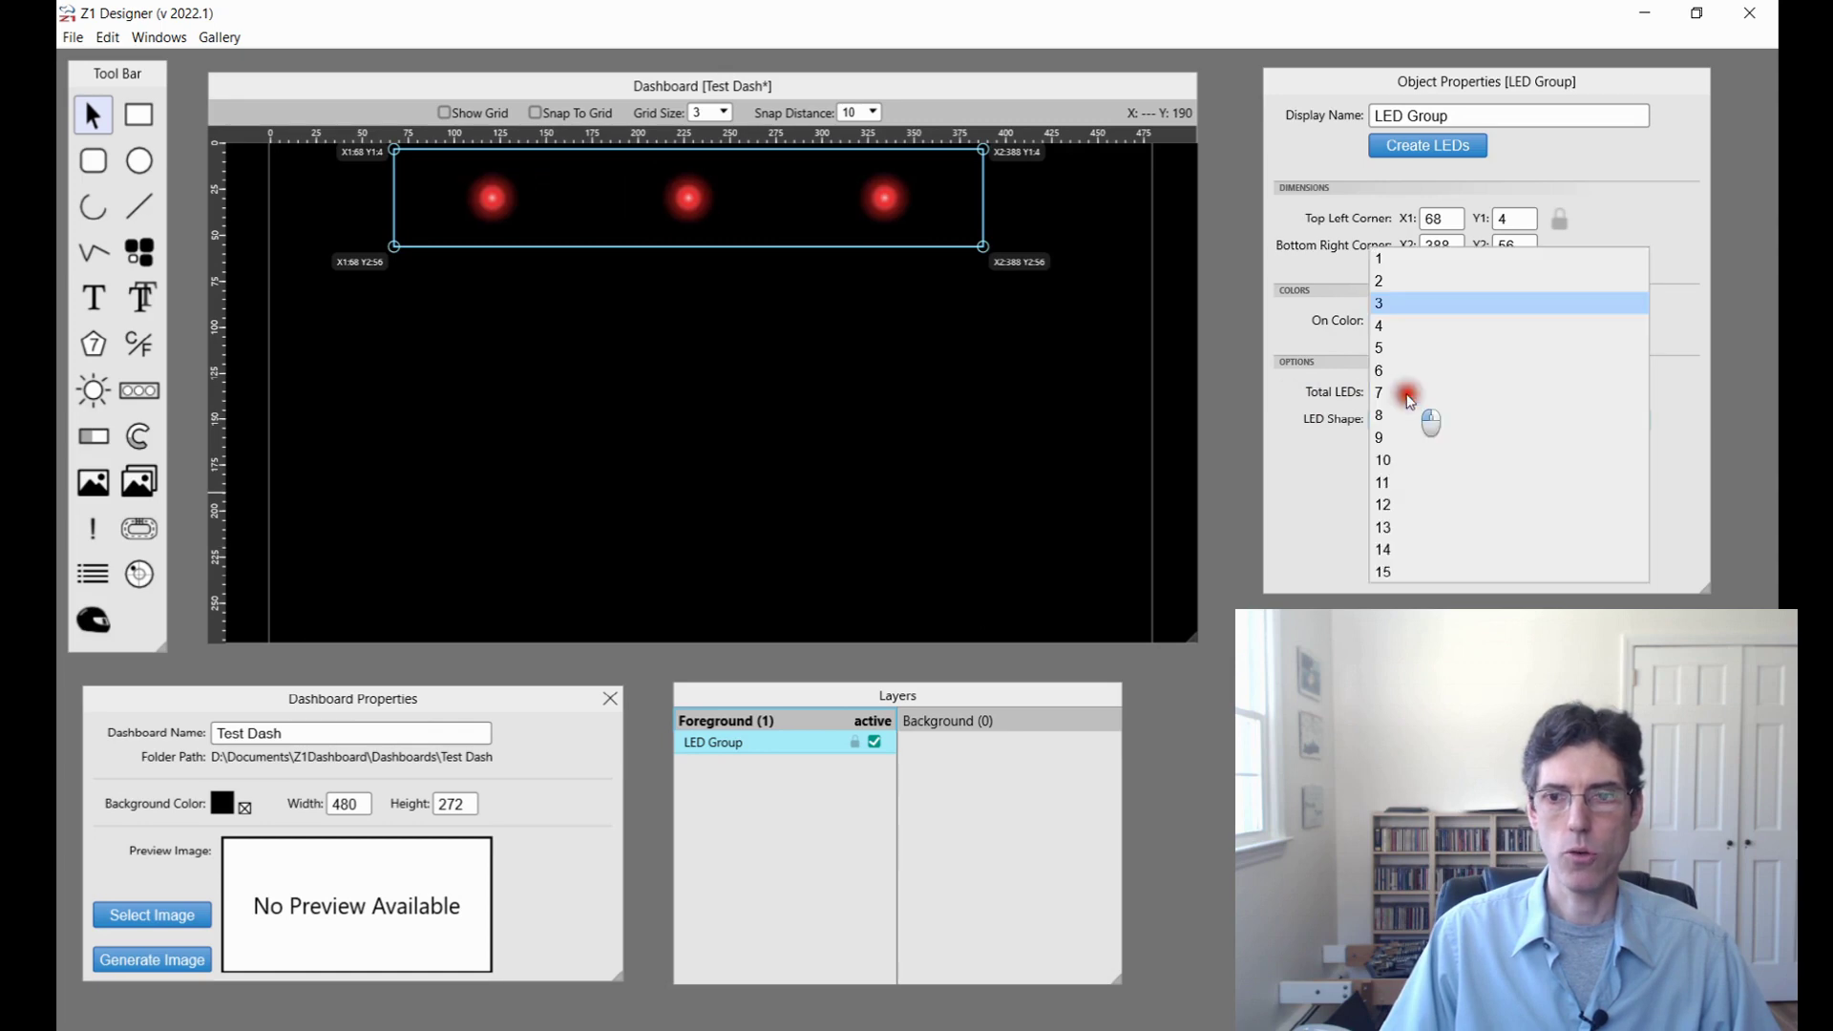
{"action": "left_click", "coordinate": [1396, 549]}
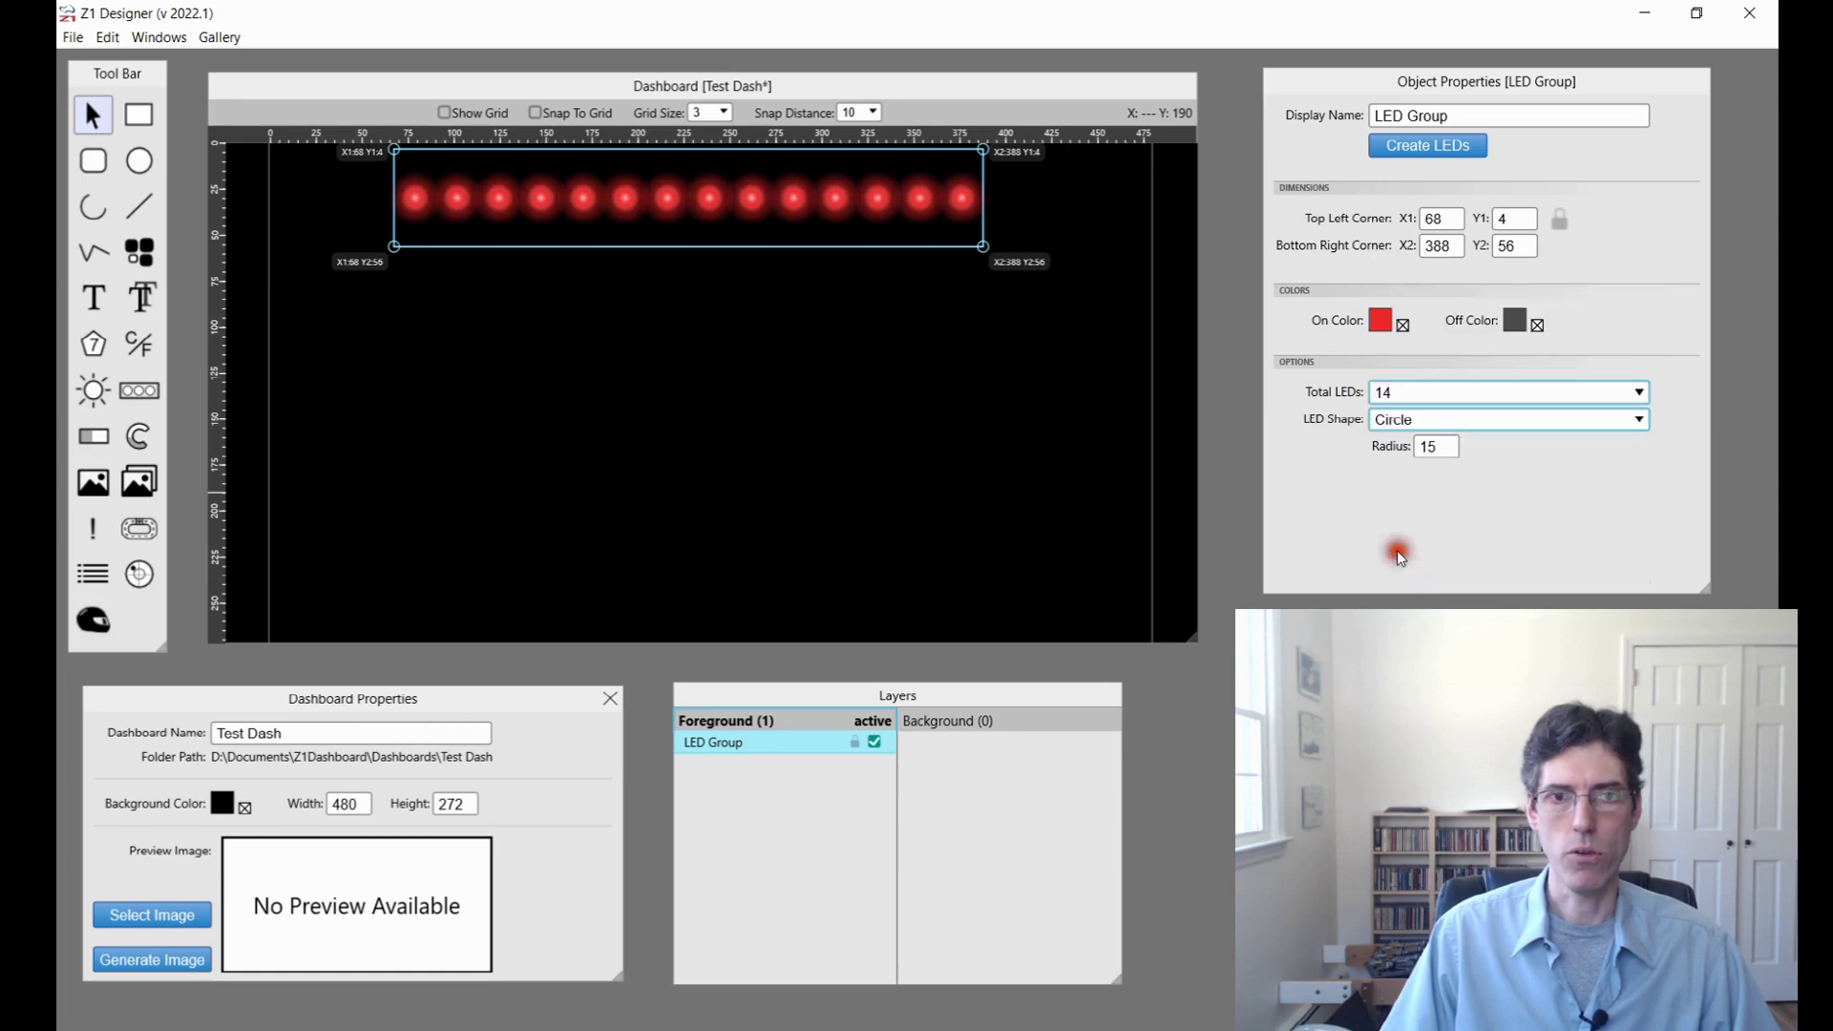
Step: Set the LED radius to 25 and create the individual LEDs from the group
{"action": "left_click", "coordinate": [1431, 448]}
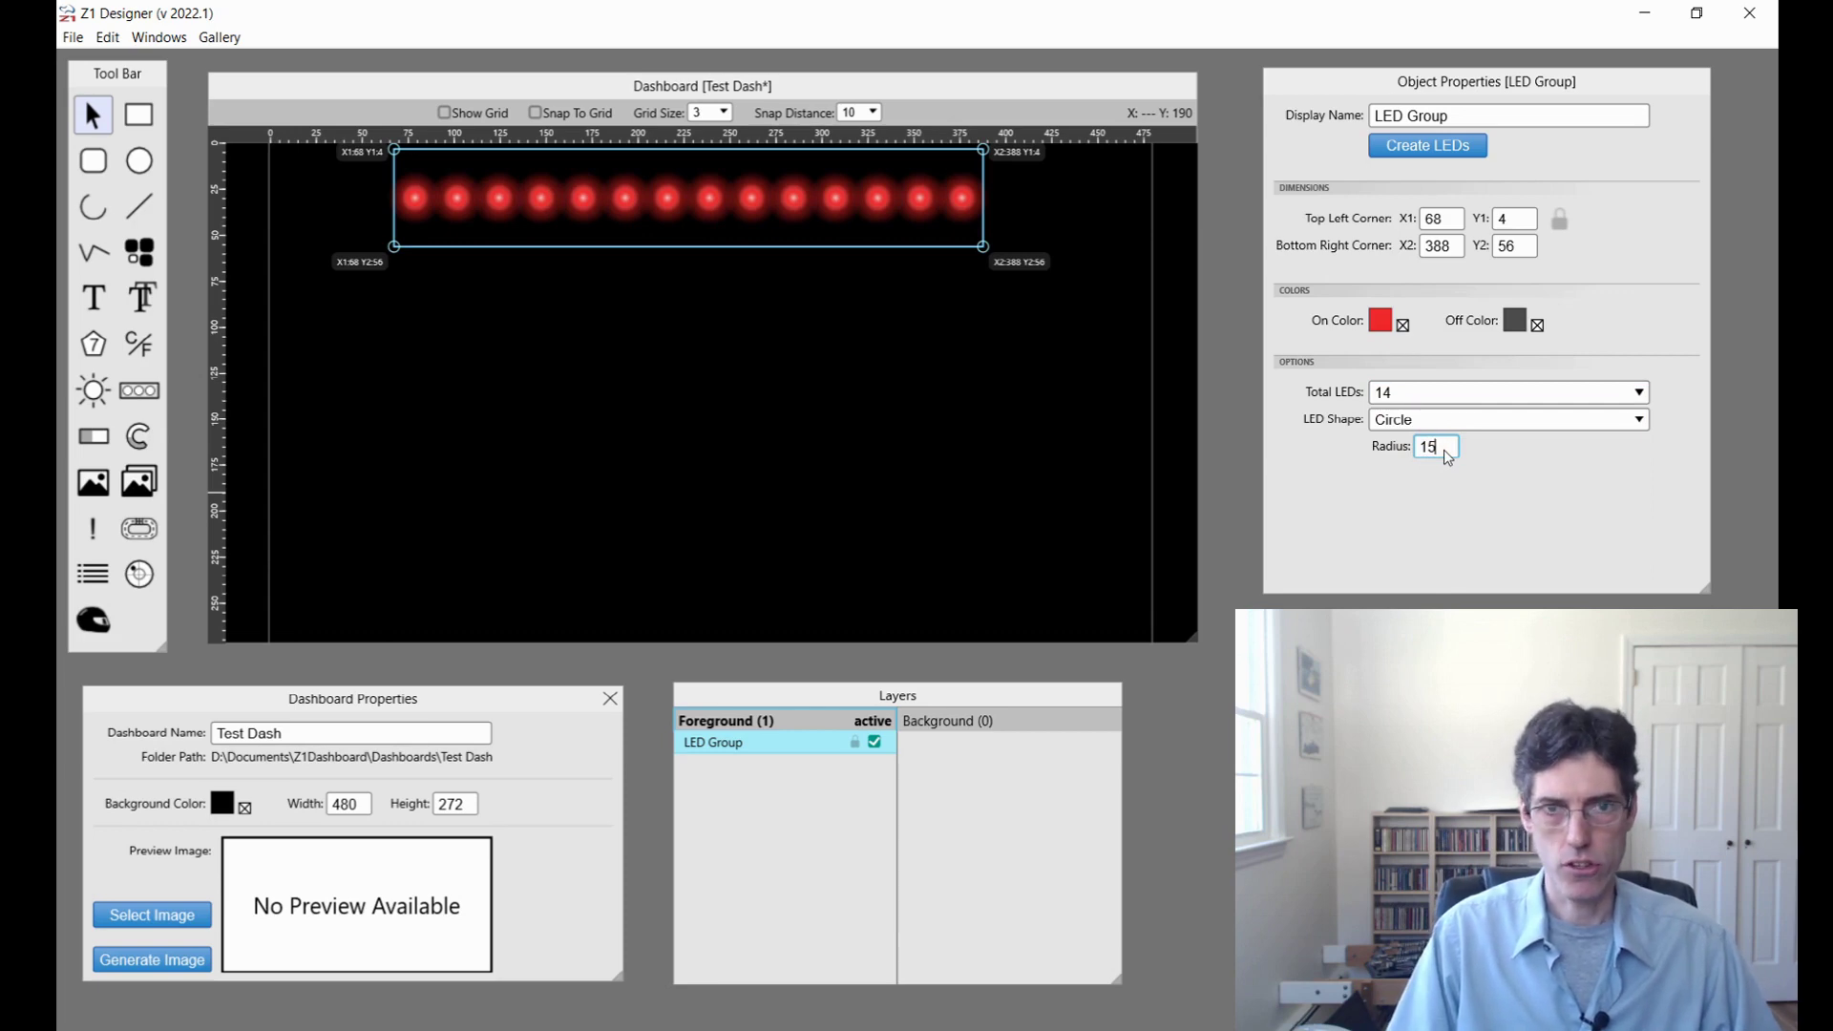
{"action": "key", "text": "BackSpace"}
{"action": "key", "text": "BackSpace"}
{"action": "type", "text": "25"}
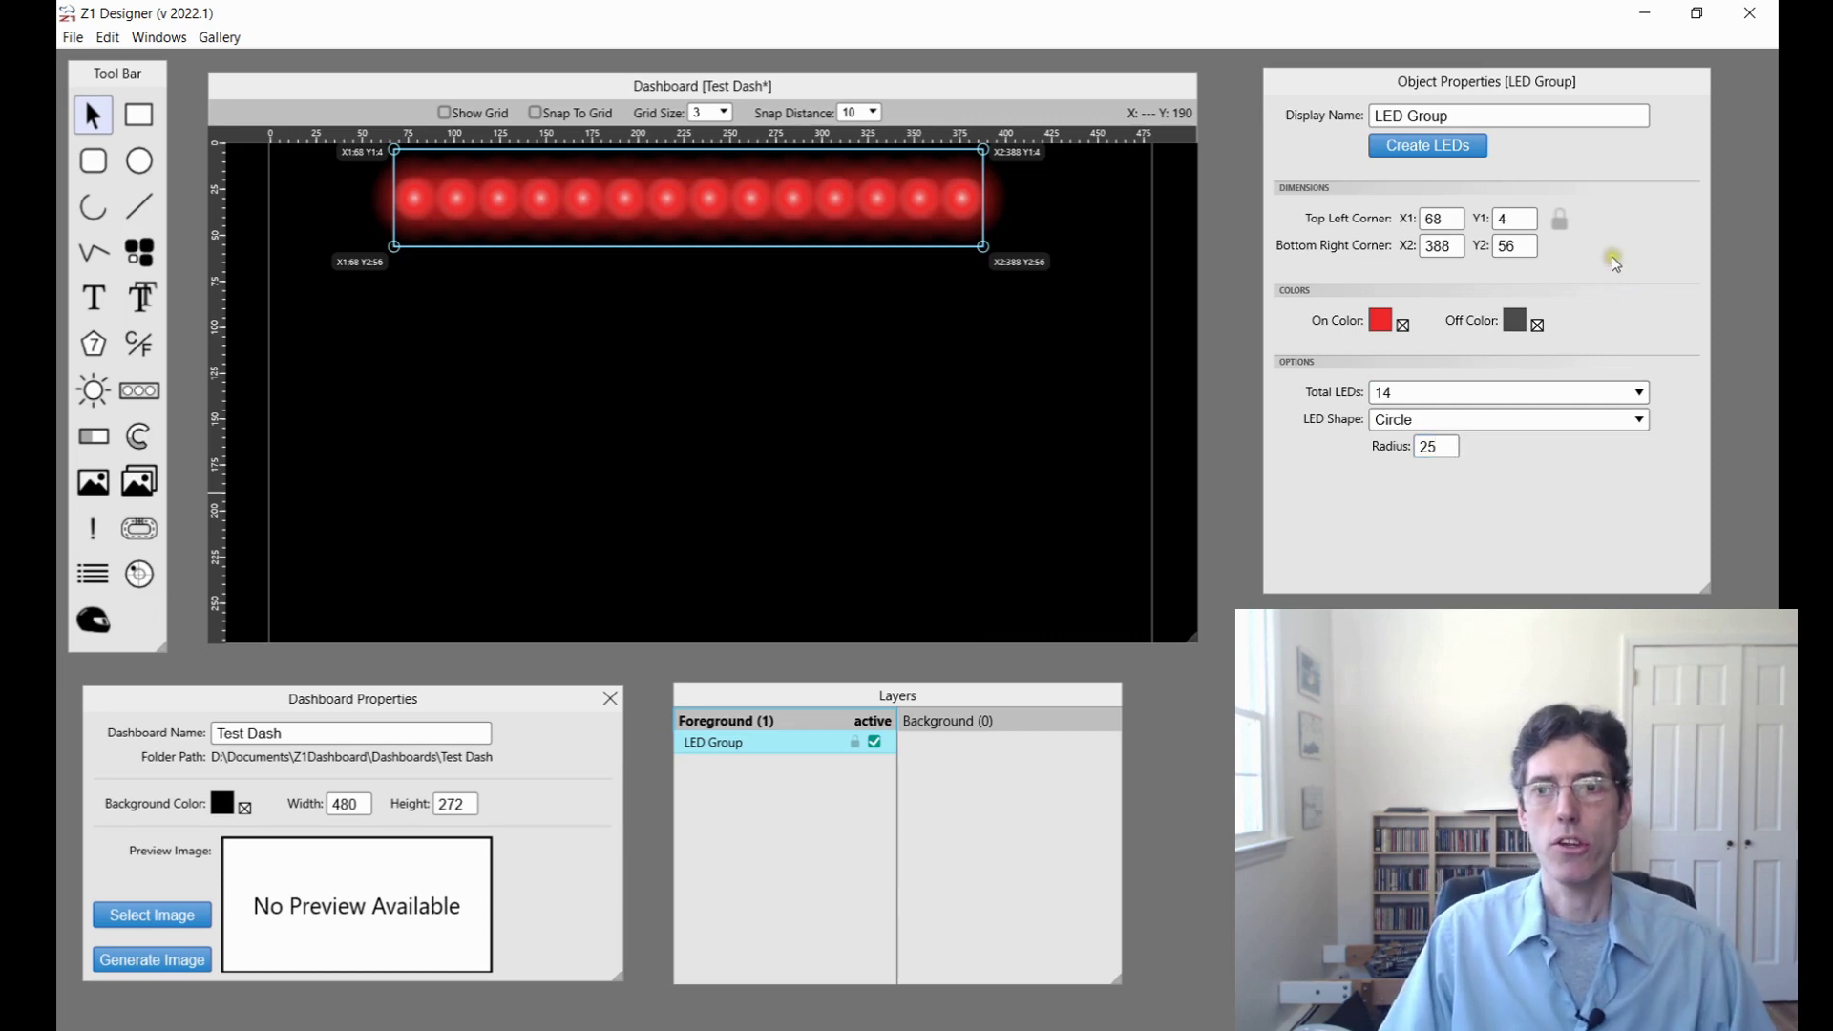
{"action": "left_click", "coordinate": [1424, 149]}
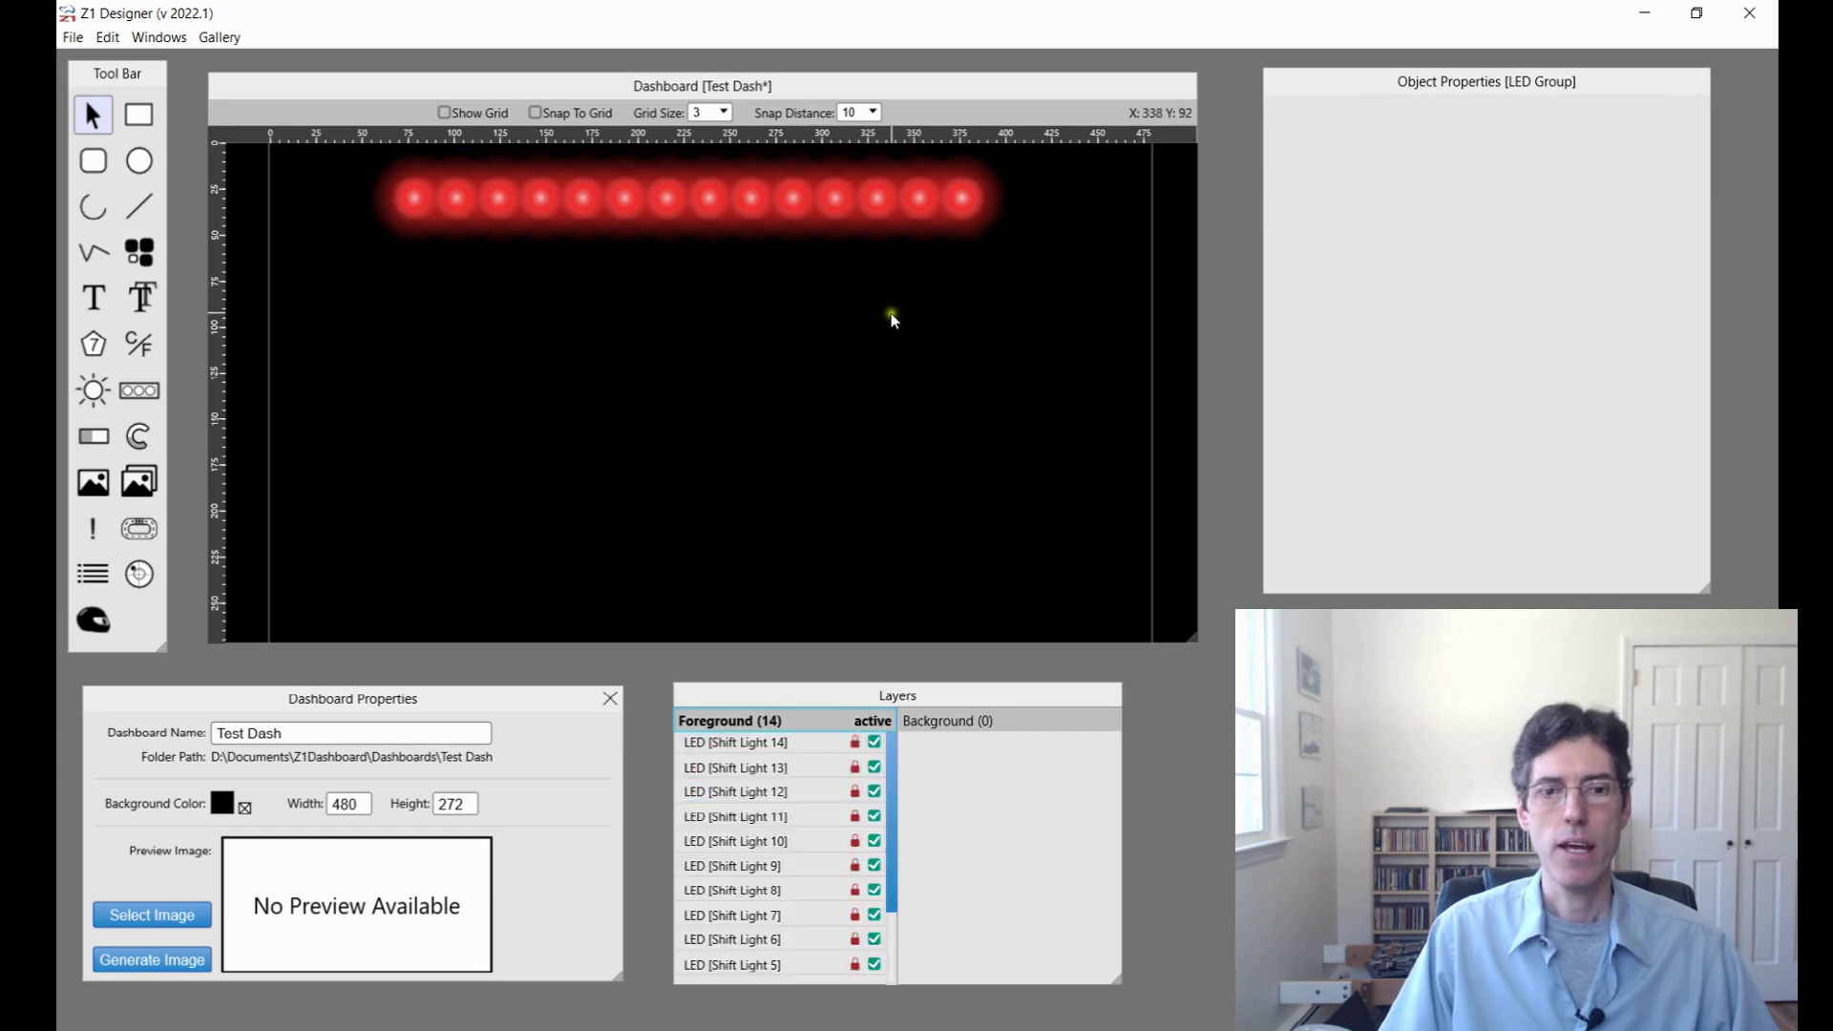
Step: Select several of the created LEDs along the row to check their individual shift light properties
{"action": "left_click", "coordinate": [82, 119]}
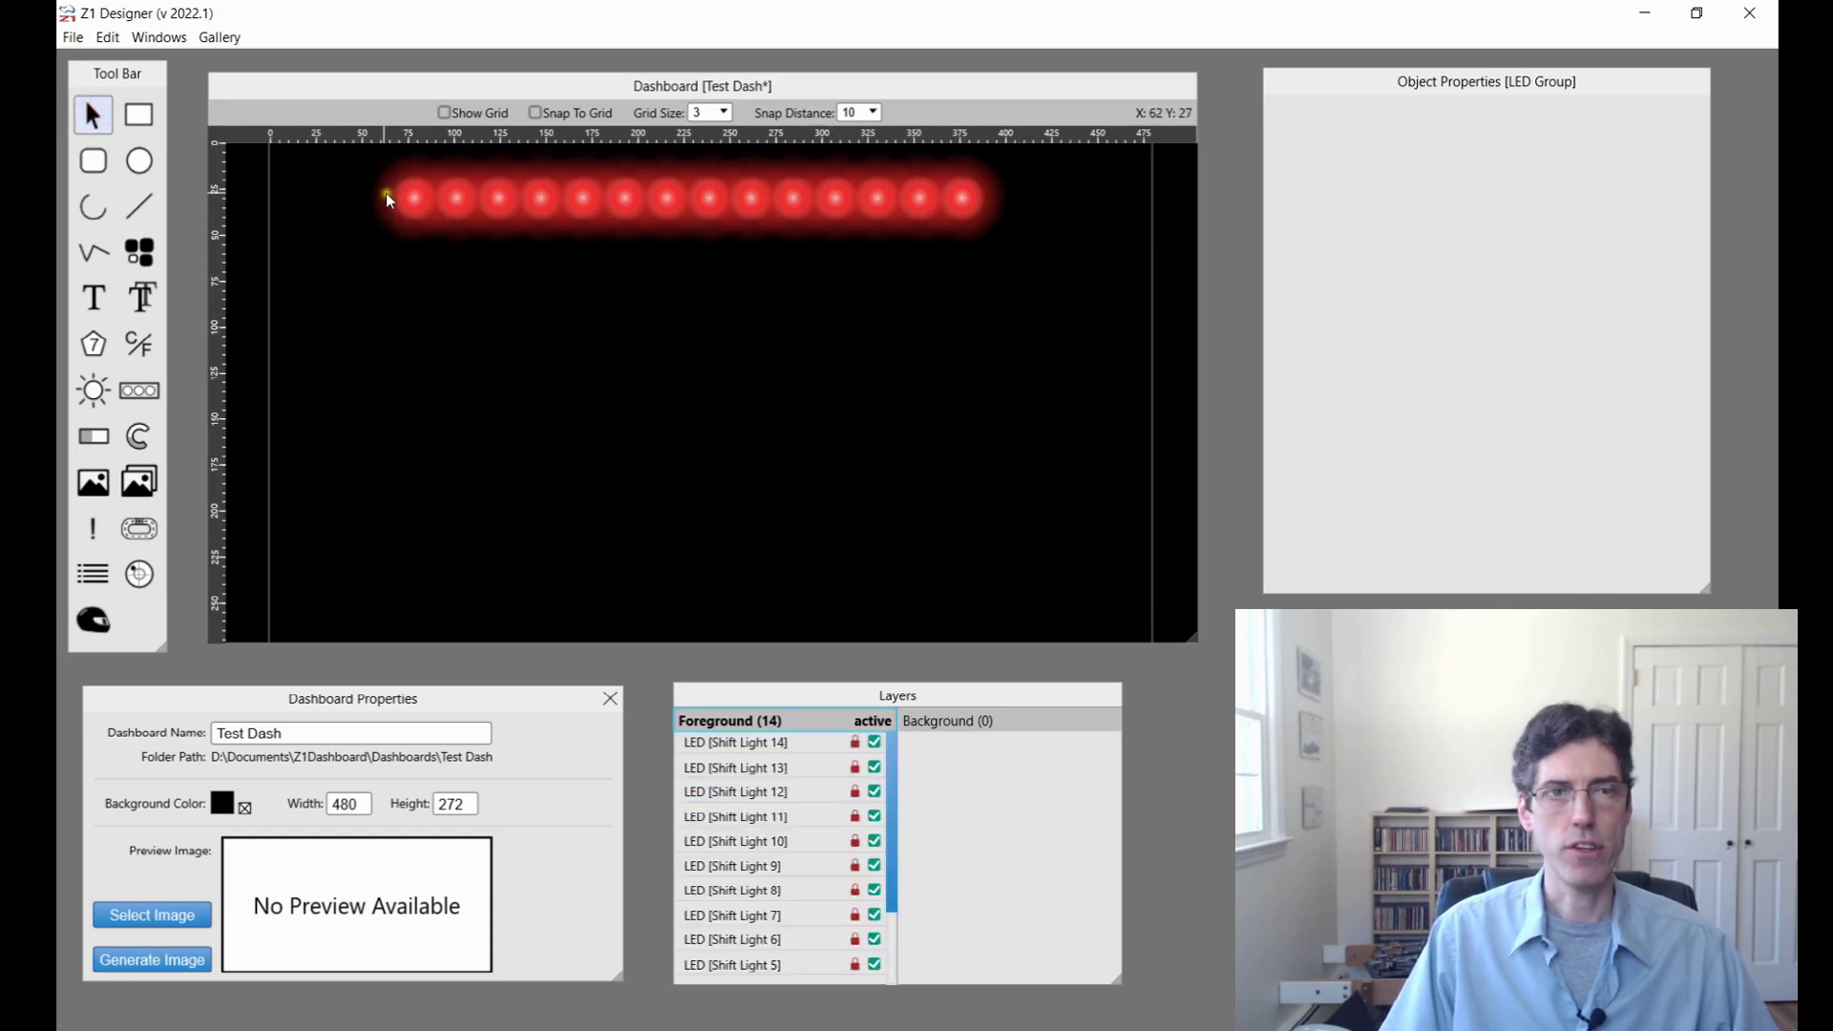
{"action": "left_click", "coordinate": [415, 194]}
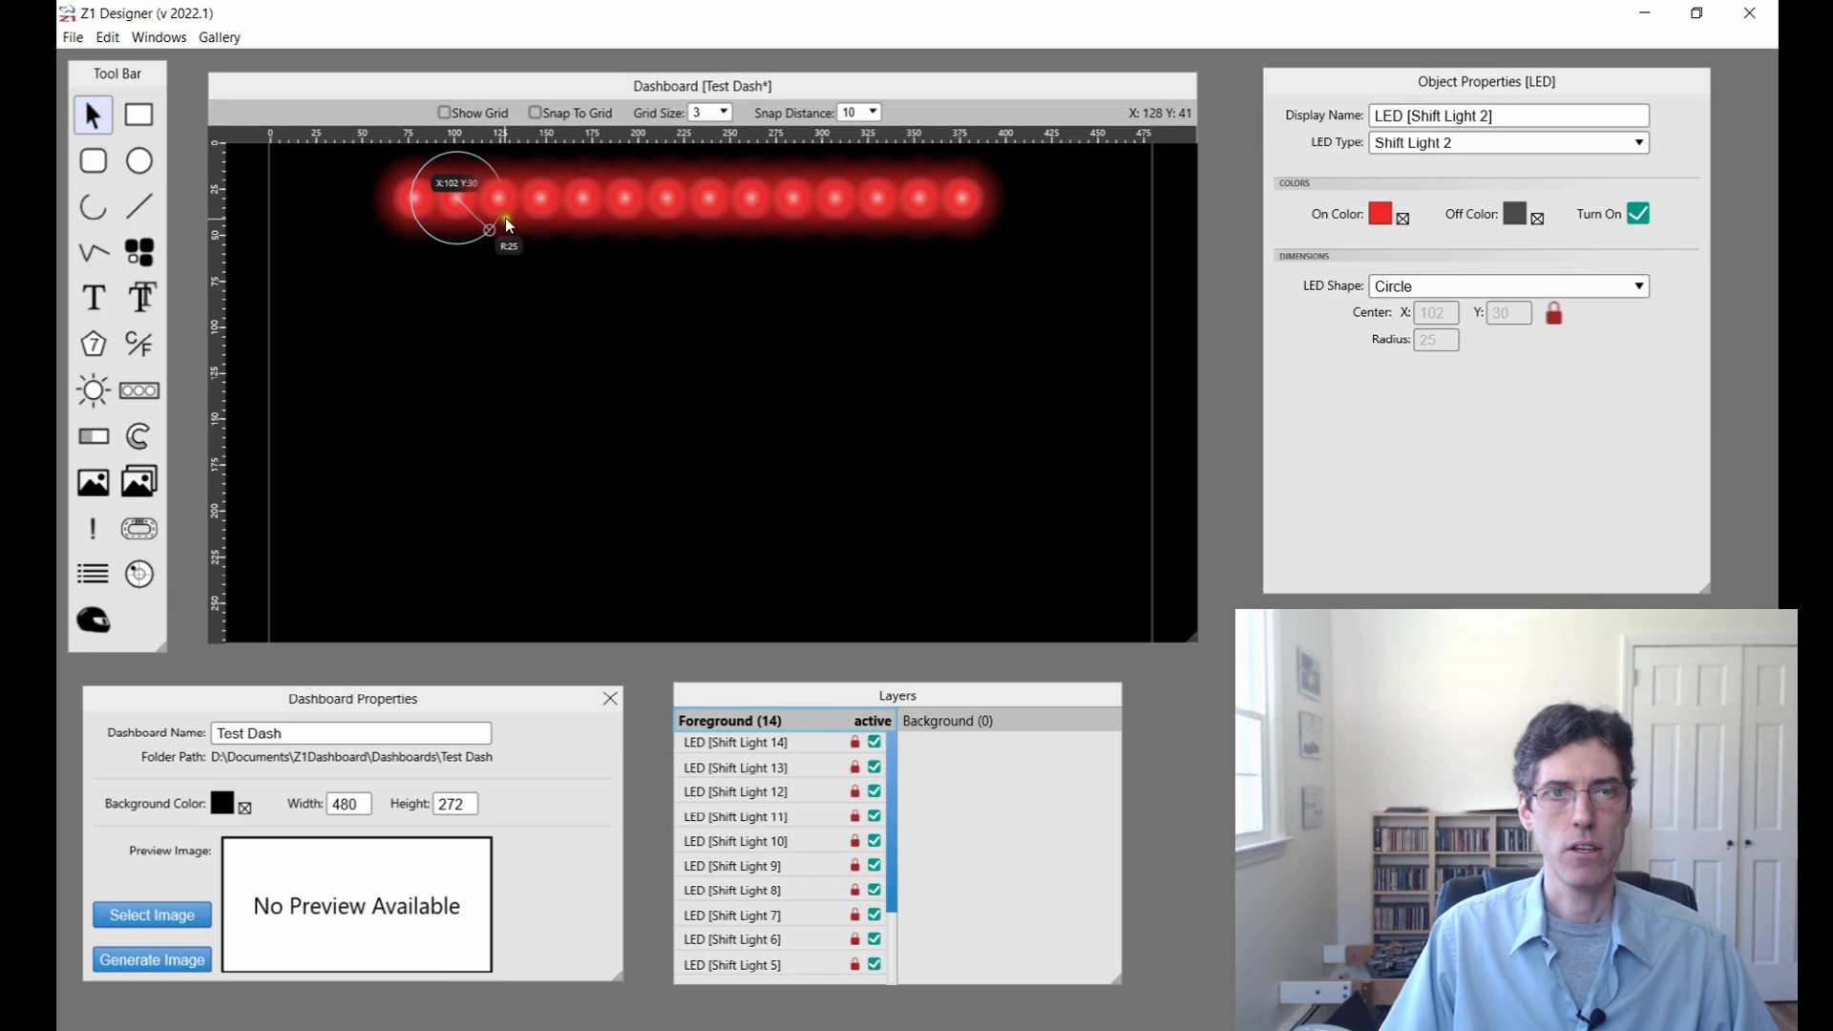
{"action": "left_click", "coordinate": [511, 193]}
{"action": "left_click", "coordinate": [742, 203]}
{"action": "left_click", "coordinate": [957, 197]}
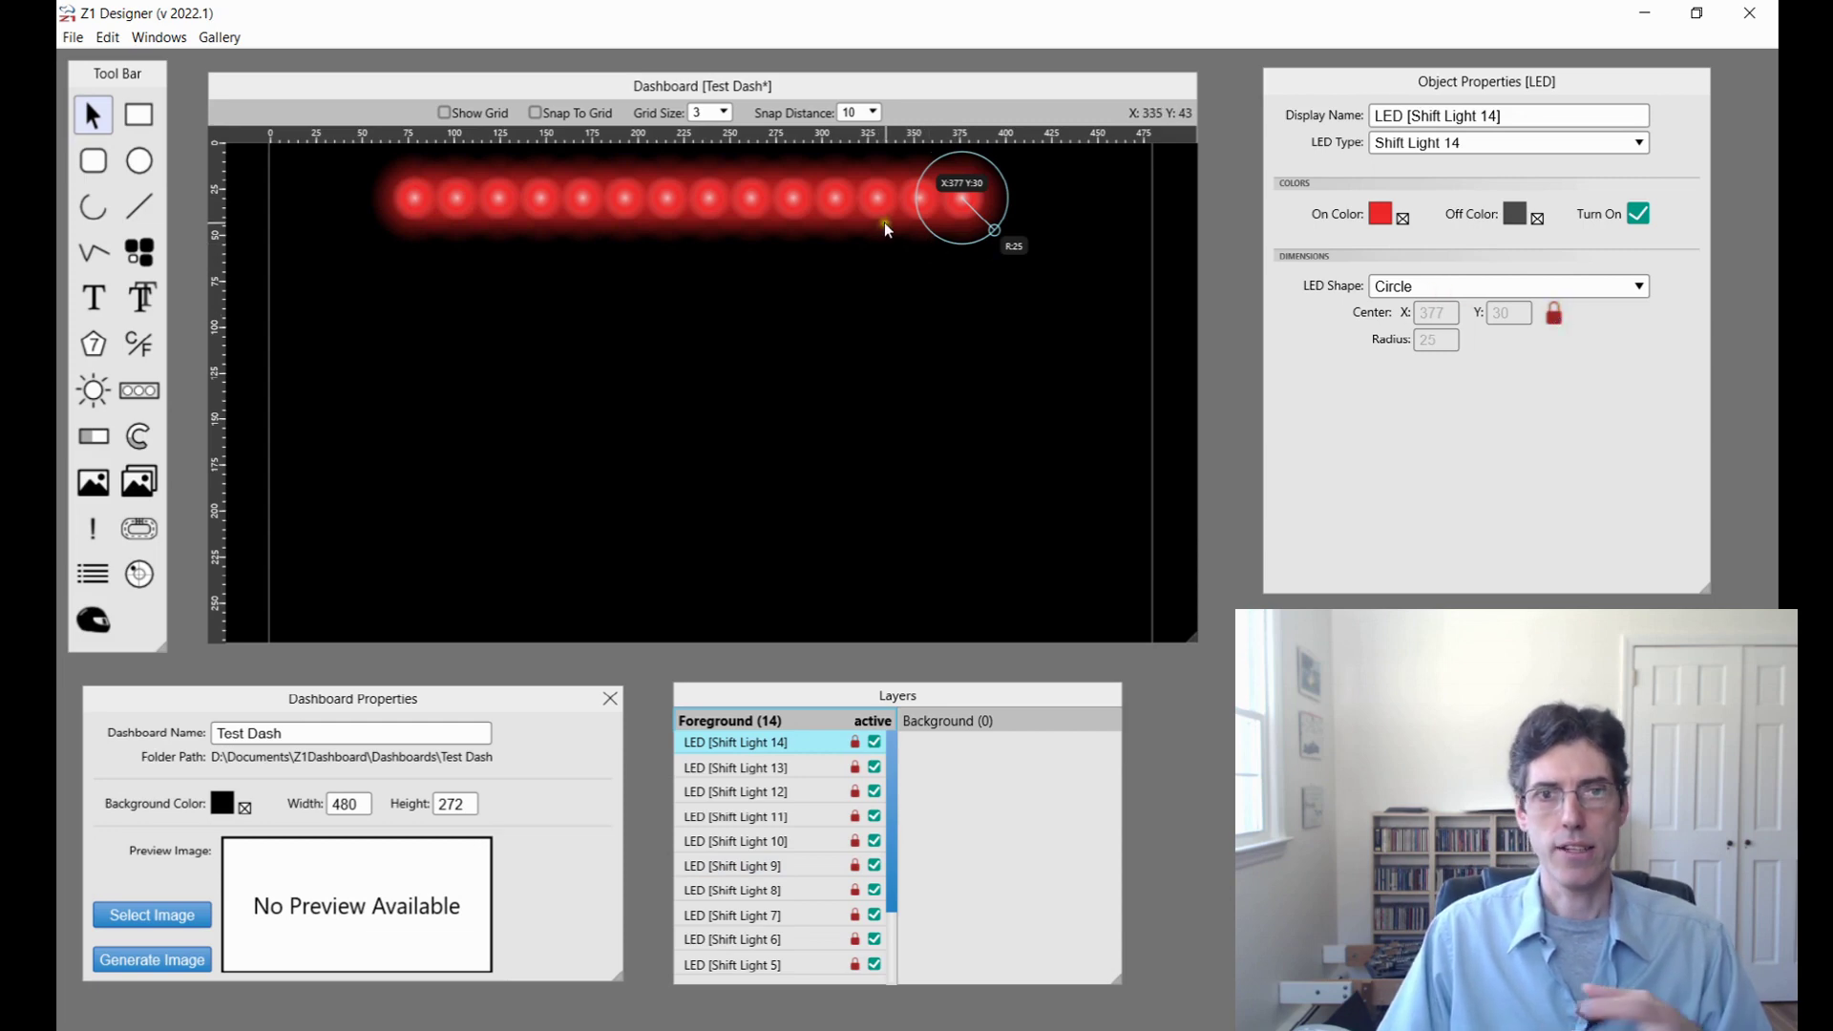
Step: Unlock the position of the Shift Light 14 LED and move it out of the row to the middle of the canvas
{"action": "left_click", "coordinate": [1554, 315]}
{"action": "left_click_drag", "start_coordinate": [960, 207], "coordinate": [794, 400]}
{"action": "left_click", "coordinate": [844, 187]}
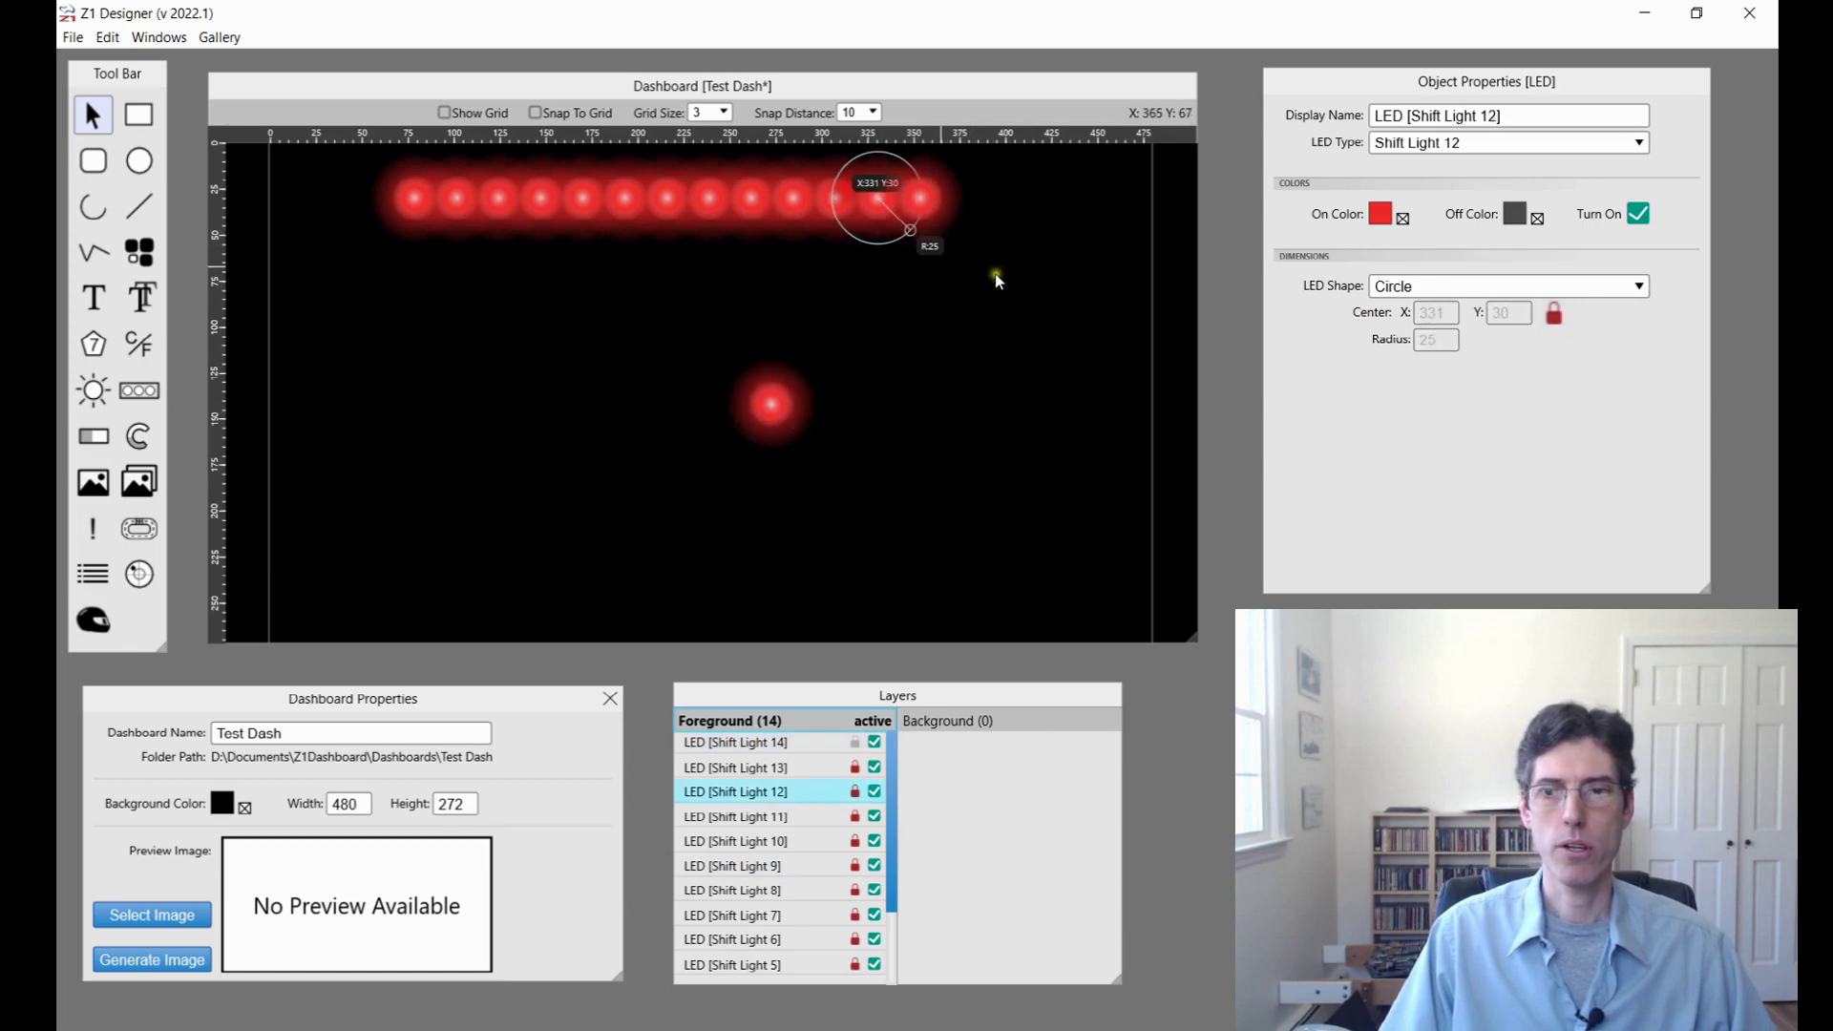
Step: Try to move the position-locked Shift Light 12 LED down out of the row
{"action": "left_click_drag", "start_coordinate": [874, 205], "coordinate": [891, 326]}
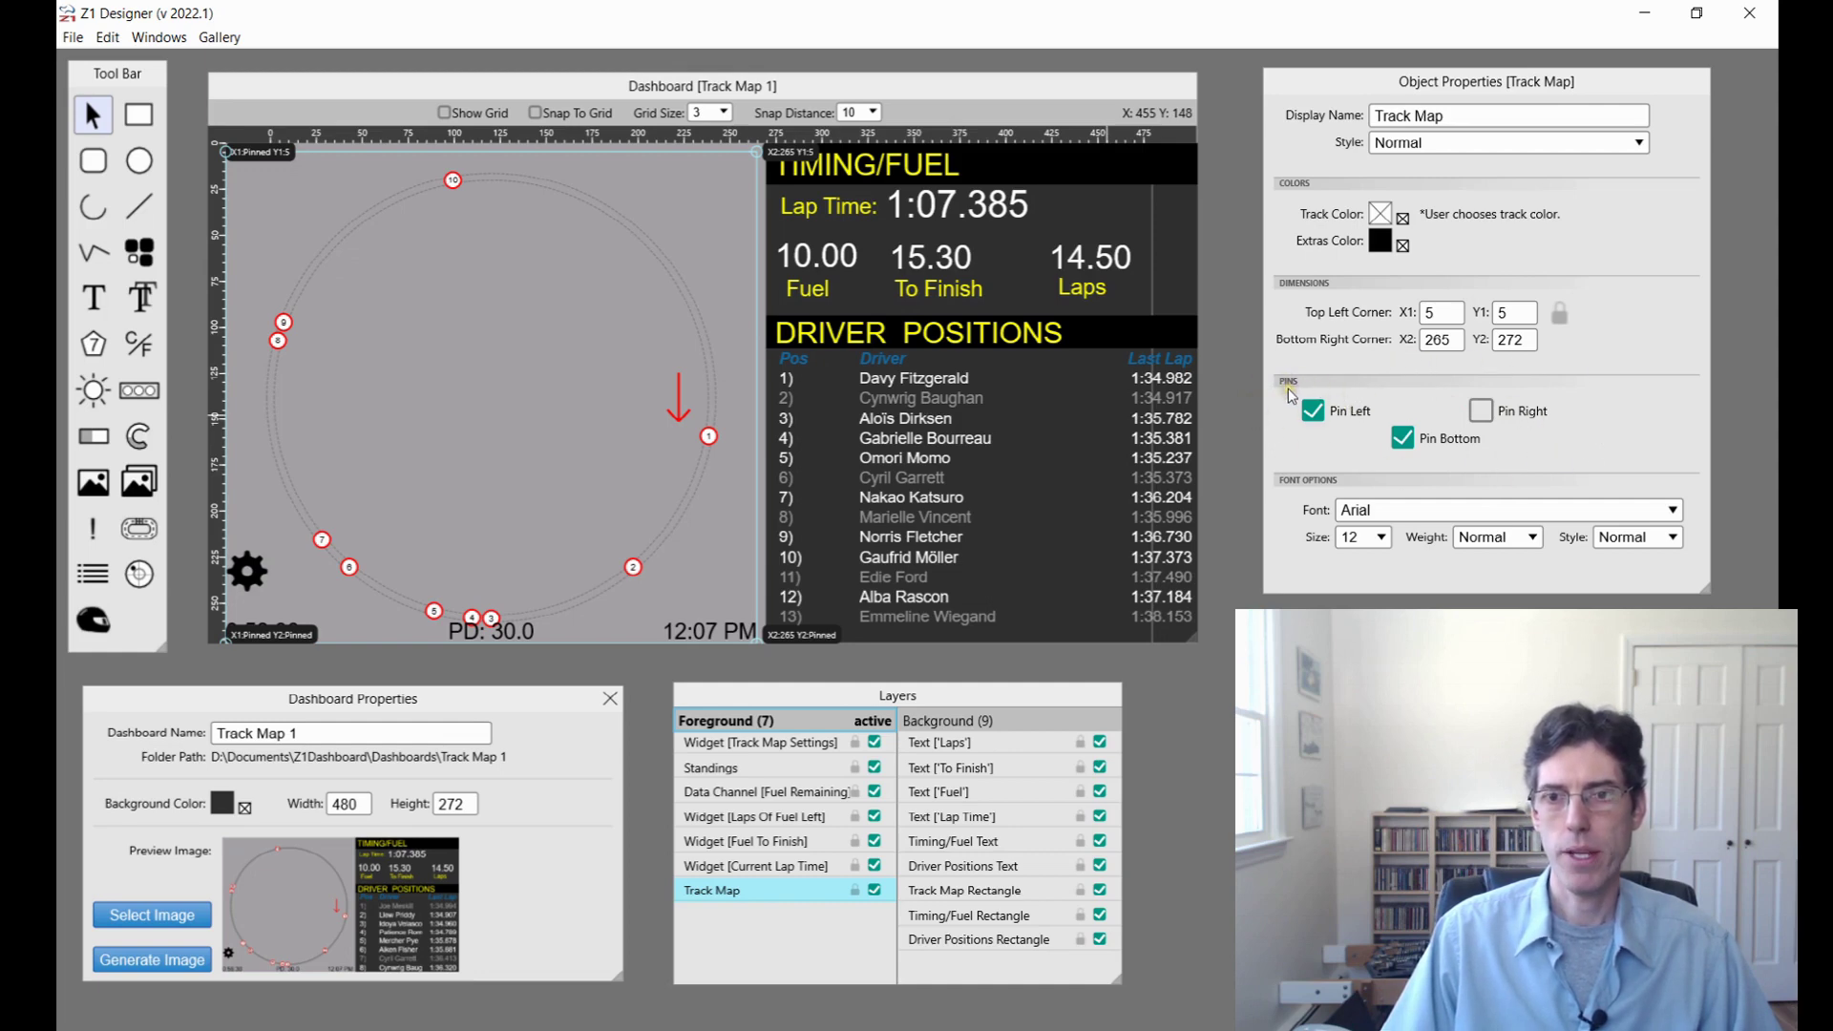
Step: Unpin the Track Map's left and bottom edges and shrink the dashboard window to test how the map behaves
{"action": "left_click", "coordinate": [1345, 396]}
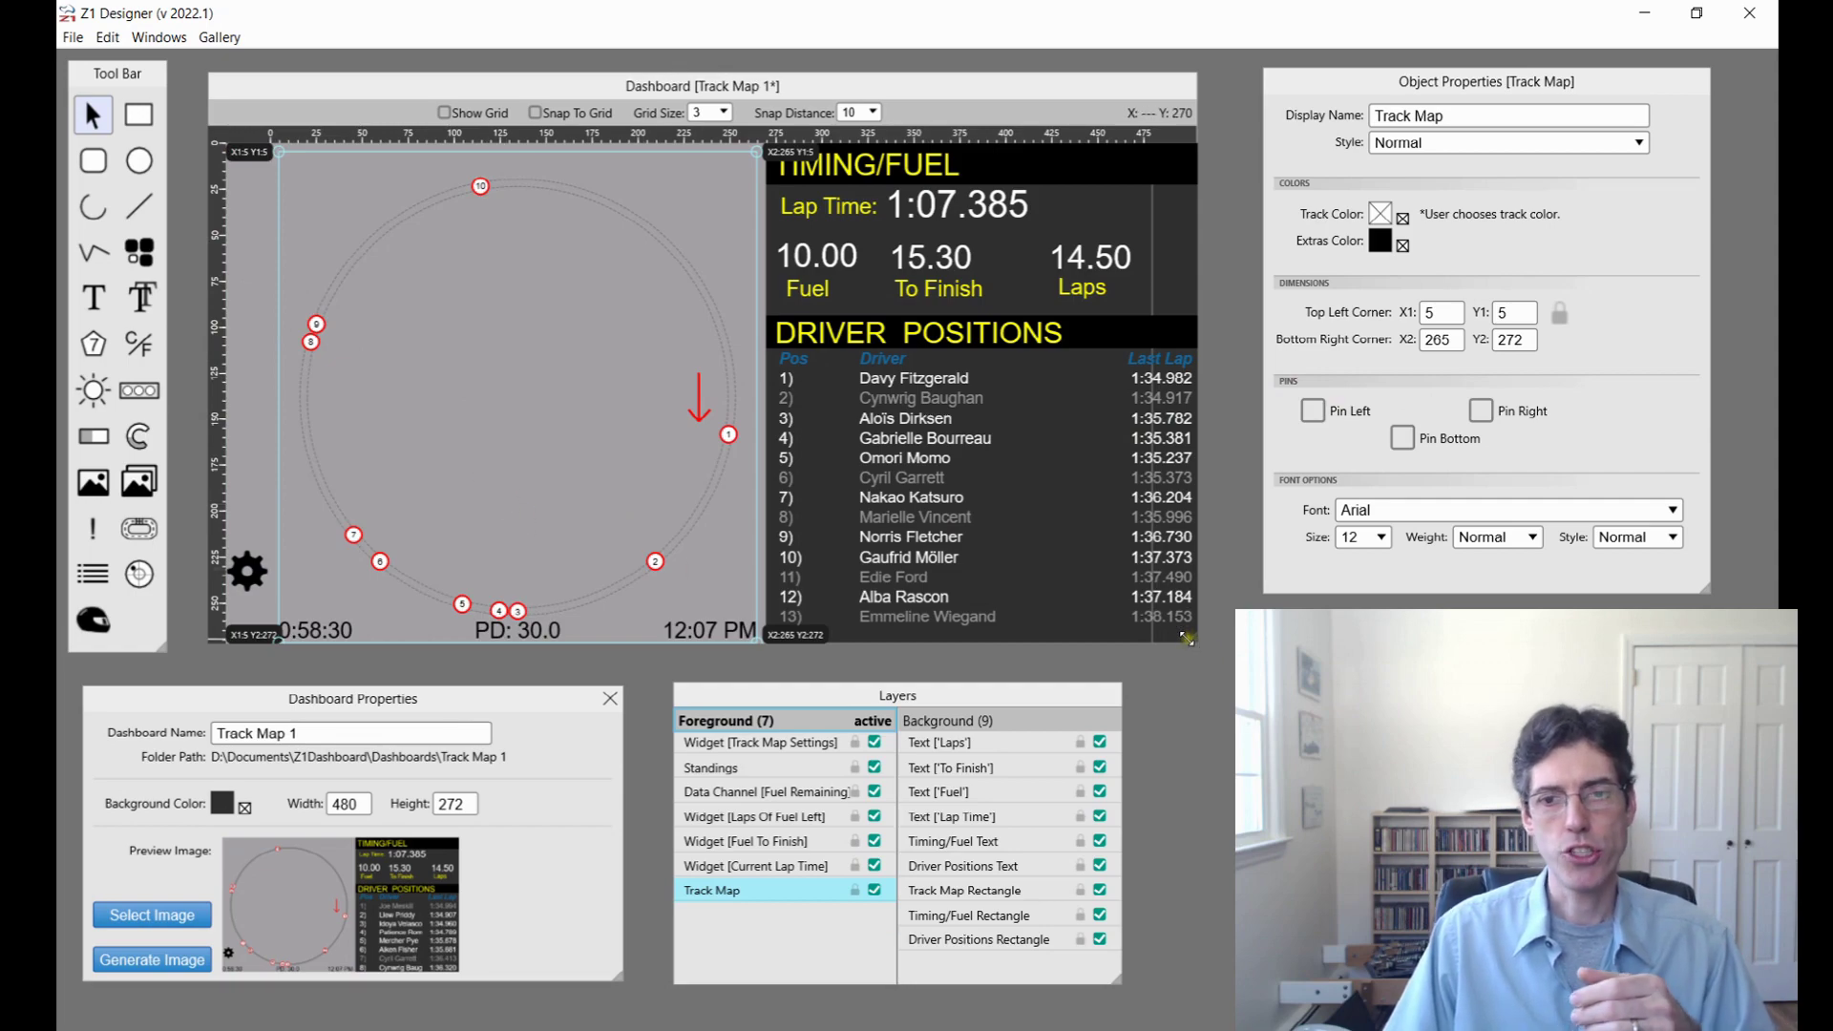
{"action": "mouse_move", "coordinate": [1189, 637]}
{"action": "left_mouse_down"}
{"action": "mouse_move", "coordinate": [1078, 575]}
{"action": "mouse_move", "coordinate": [931, 659]}
{"action": "mouse_move", "coordinate": [1416, 663]}
{"action": "mouse_move", "coordinate": [995, 590]}
{"action": "mouse_move", "coordinate": [1139, 673]}
{"action": "mouse_move", "coordinate": [1423, 639]}
{"action": "mouse_move", "coordinate": [1215, 611]}
{"action": "mouse_move", "coordinate": [1451, 613]}
{"action": "mouse_move", "coordinate": [1199, 605]}
{"action": "left_mouse_up"}
{"action": "left_click", "coordinate": [627, 430]}
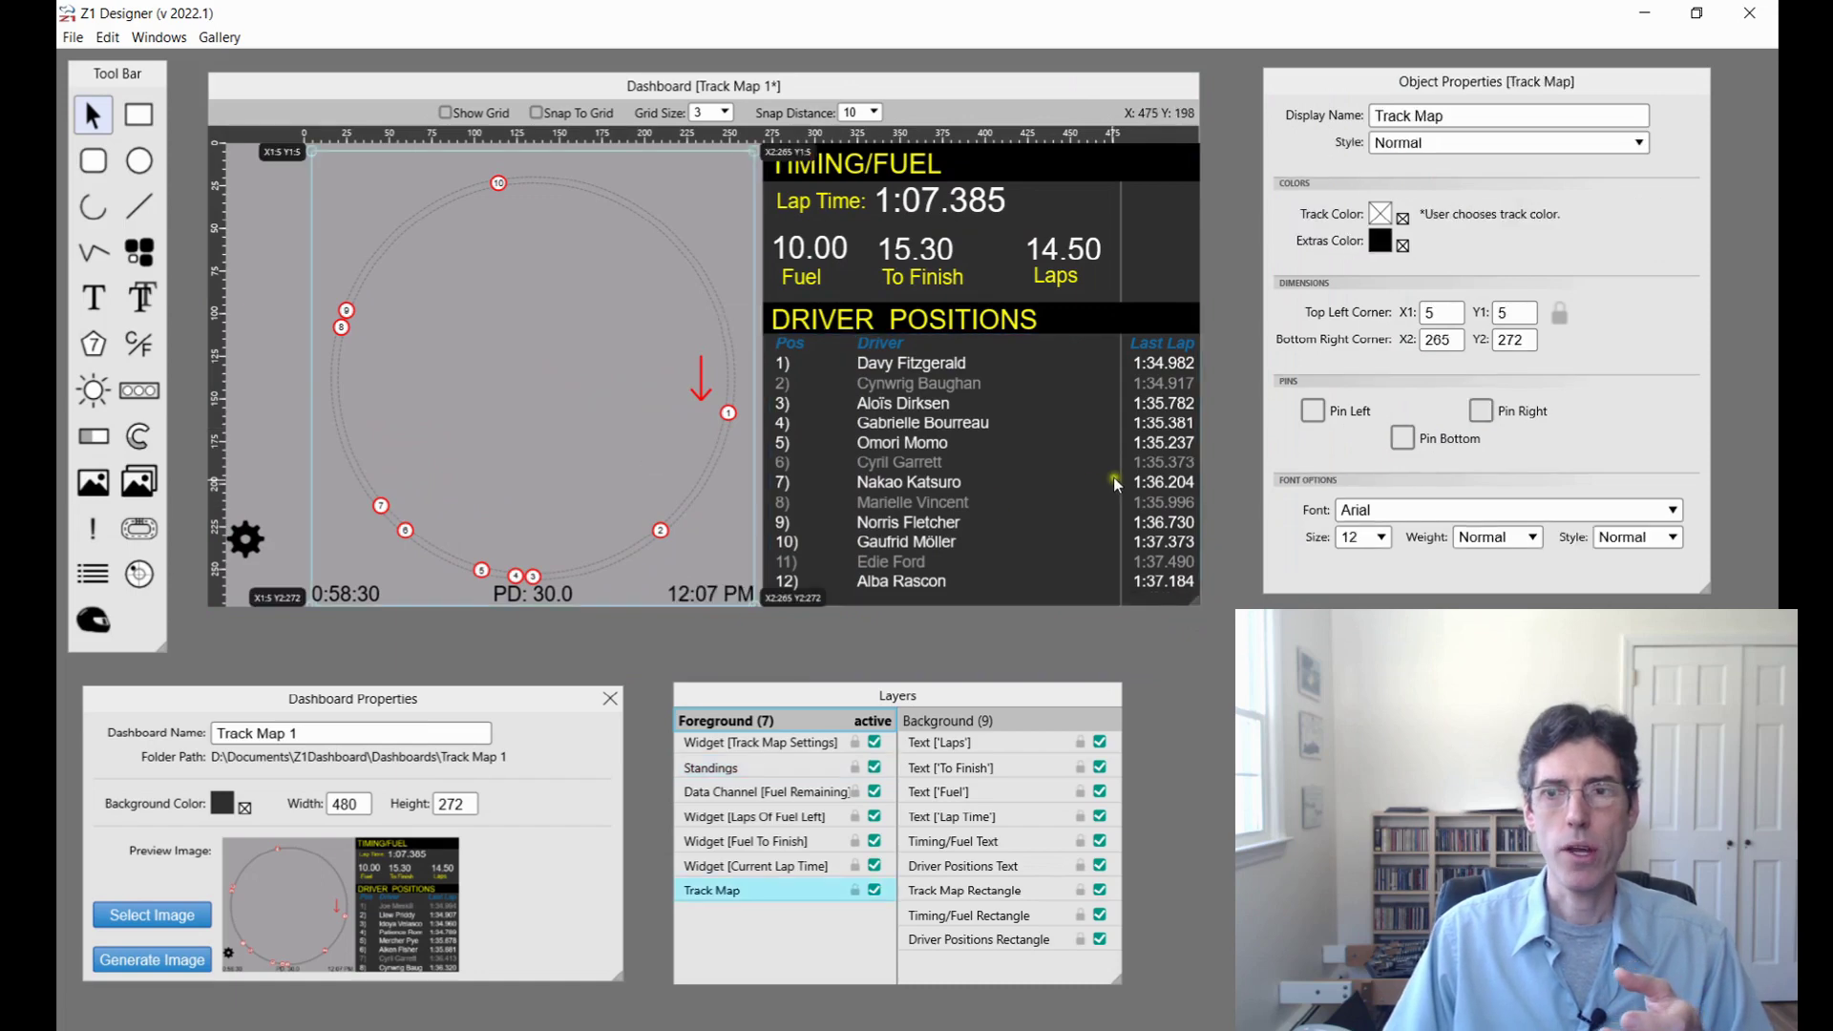
Step: Pin the Track Map to the left and bottom edges and resize the dashboard window to test the pins
{"action": "left_click", "coordinate": [1313, 412]}
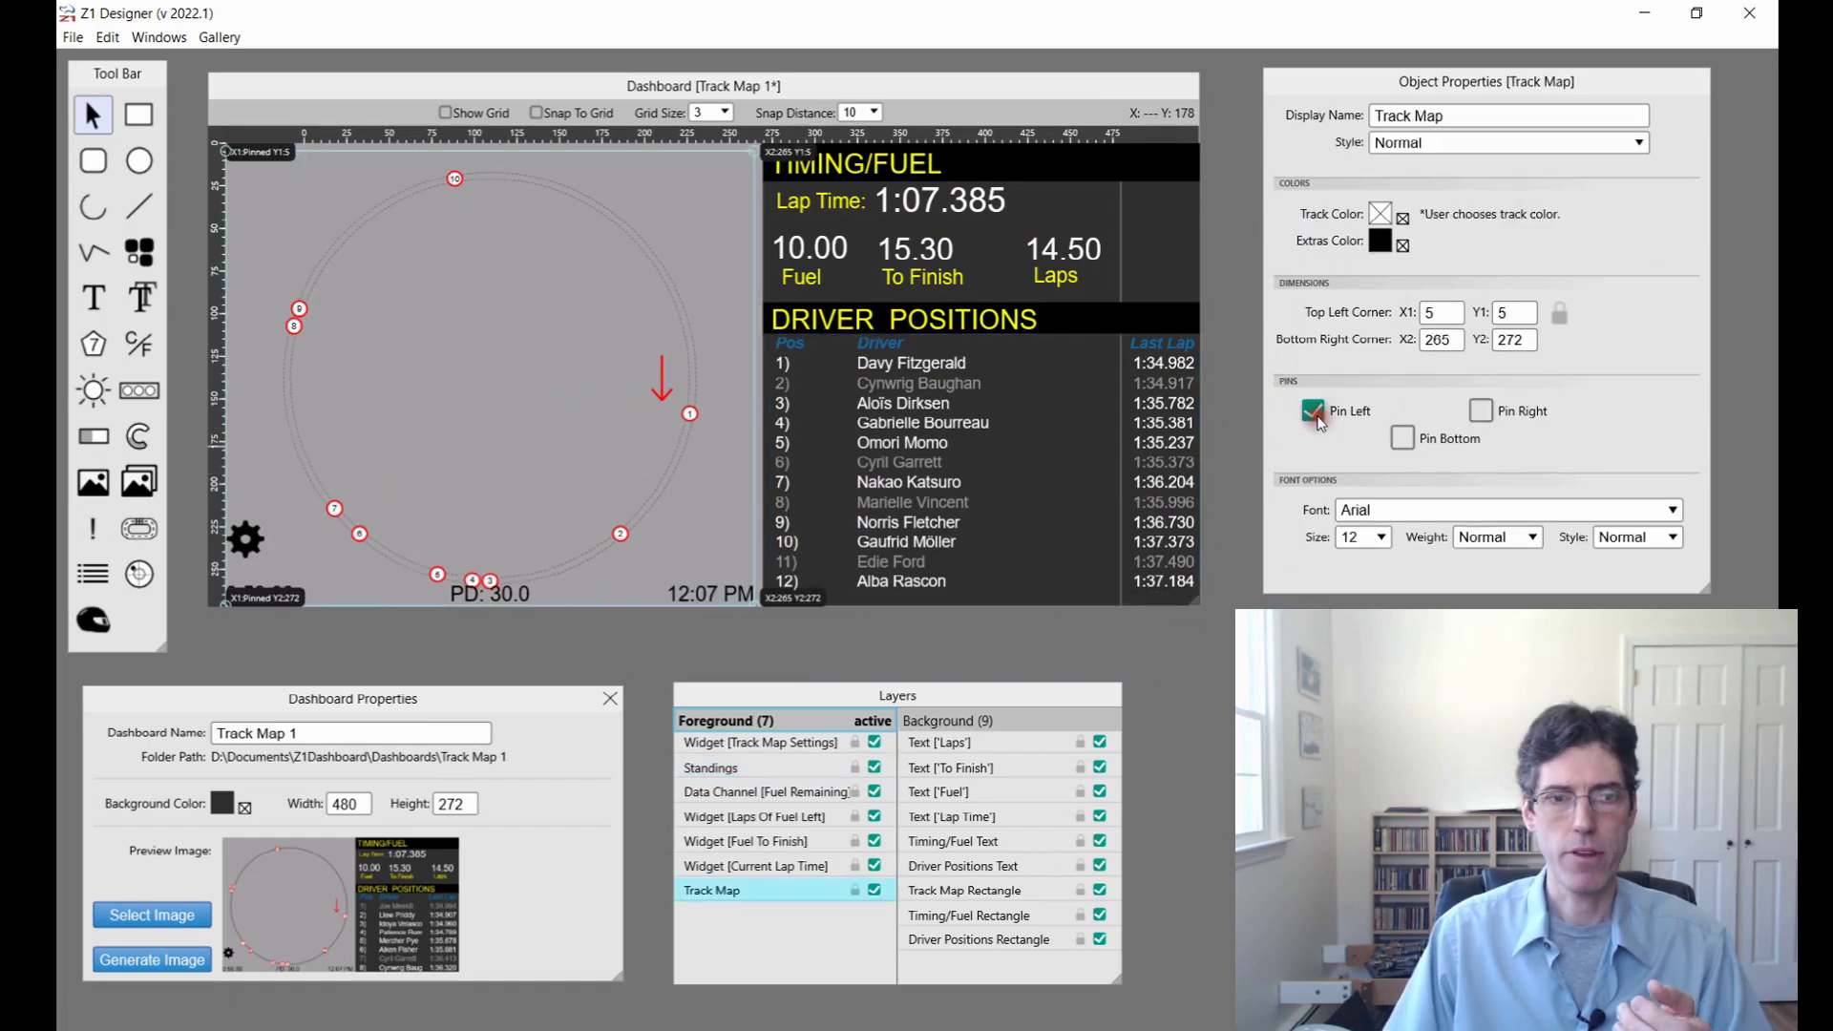
{"action": "left_click", "coordinate": [1402, 438]}
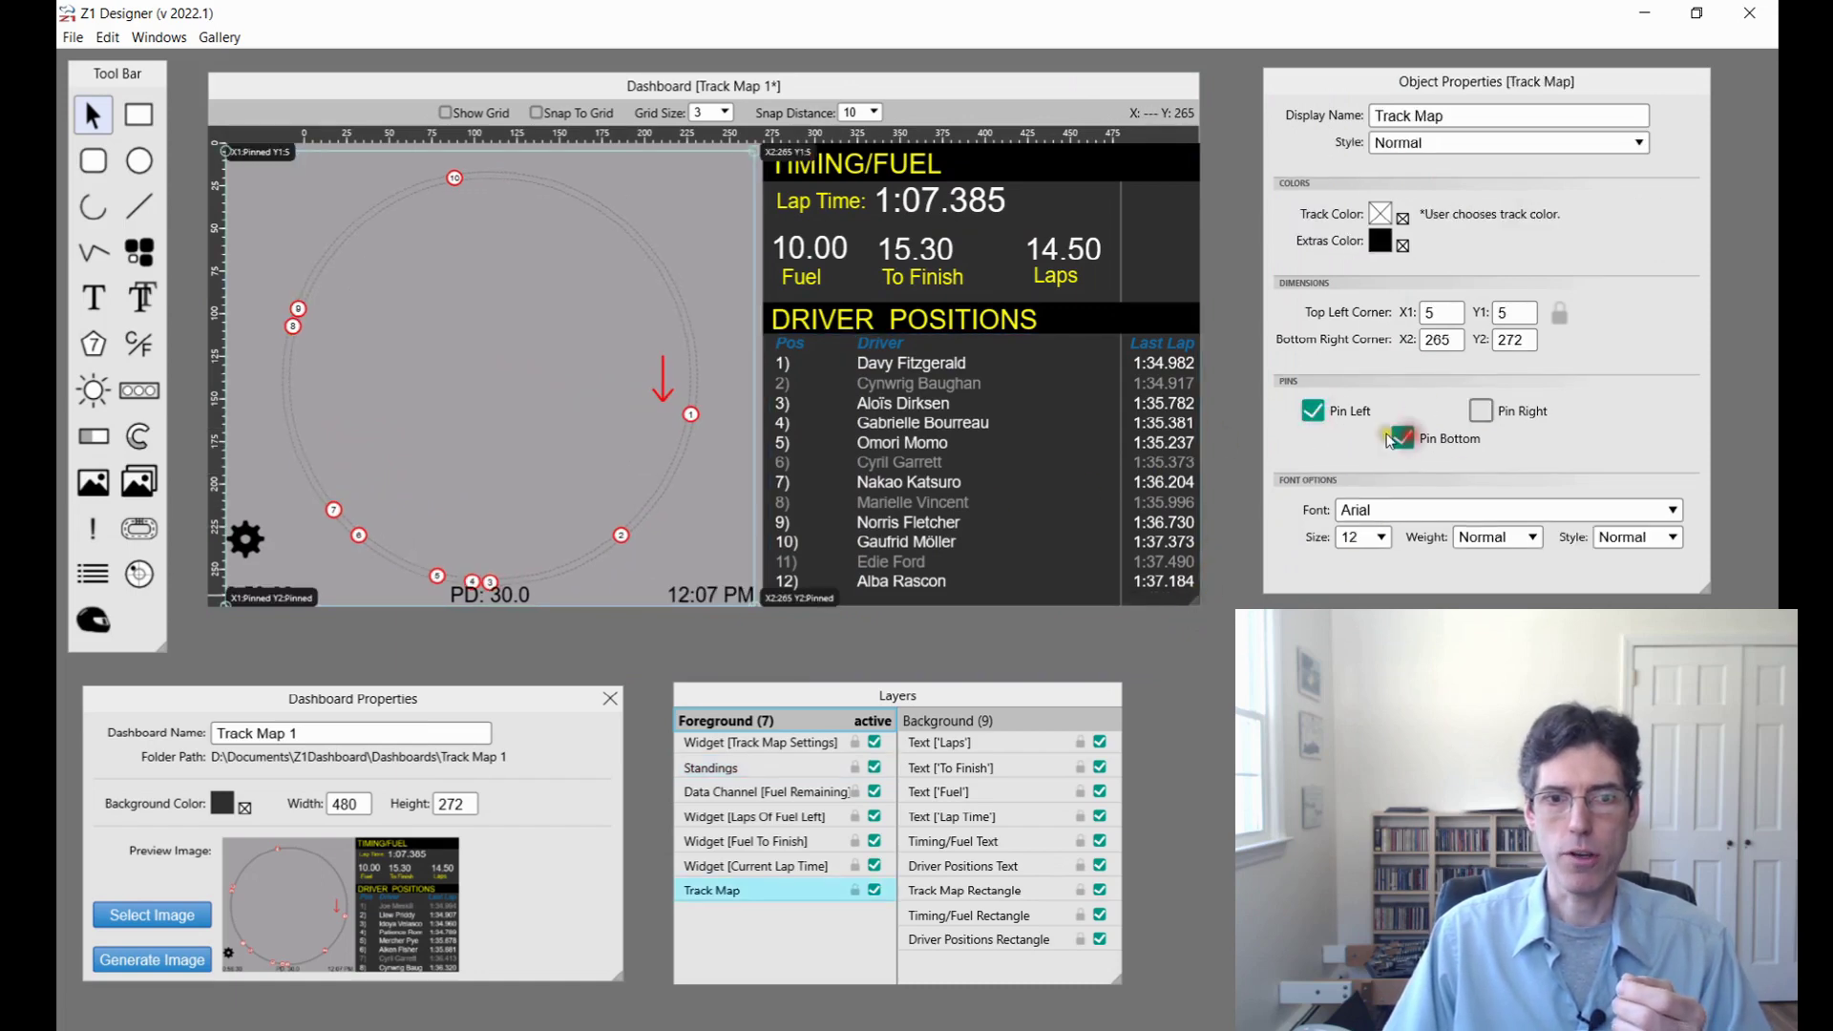
{"action": "left_click_drag", "start_coordinate": [1195, 601], "coordinate": [1263, 626]}
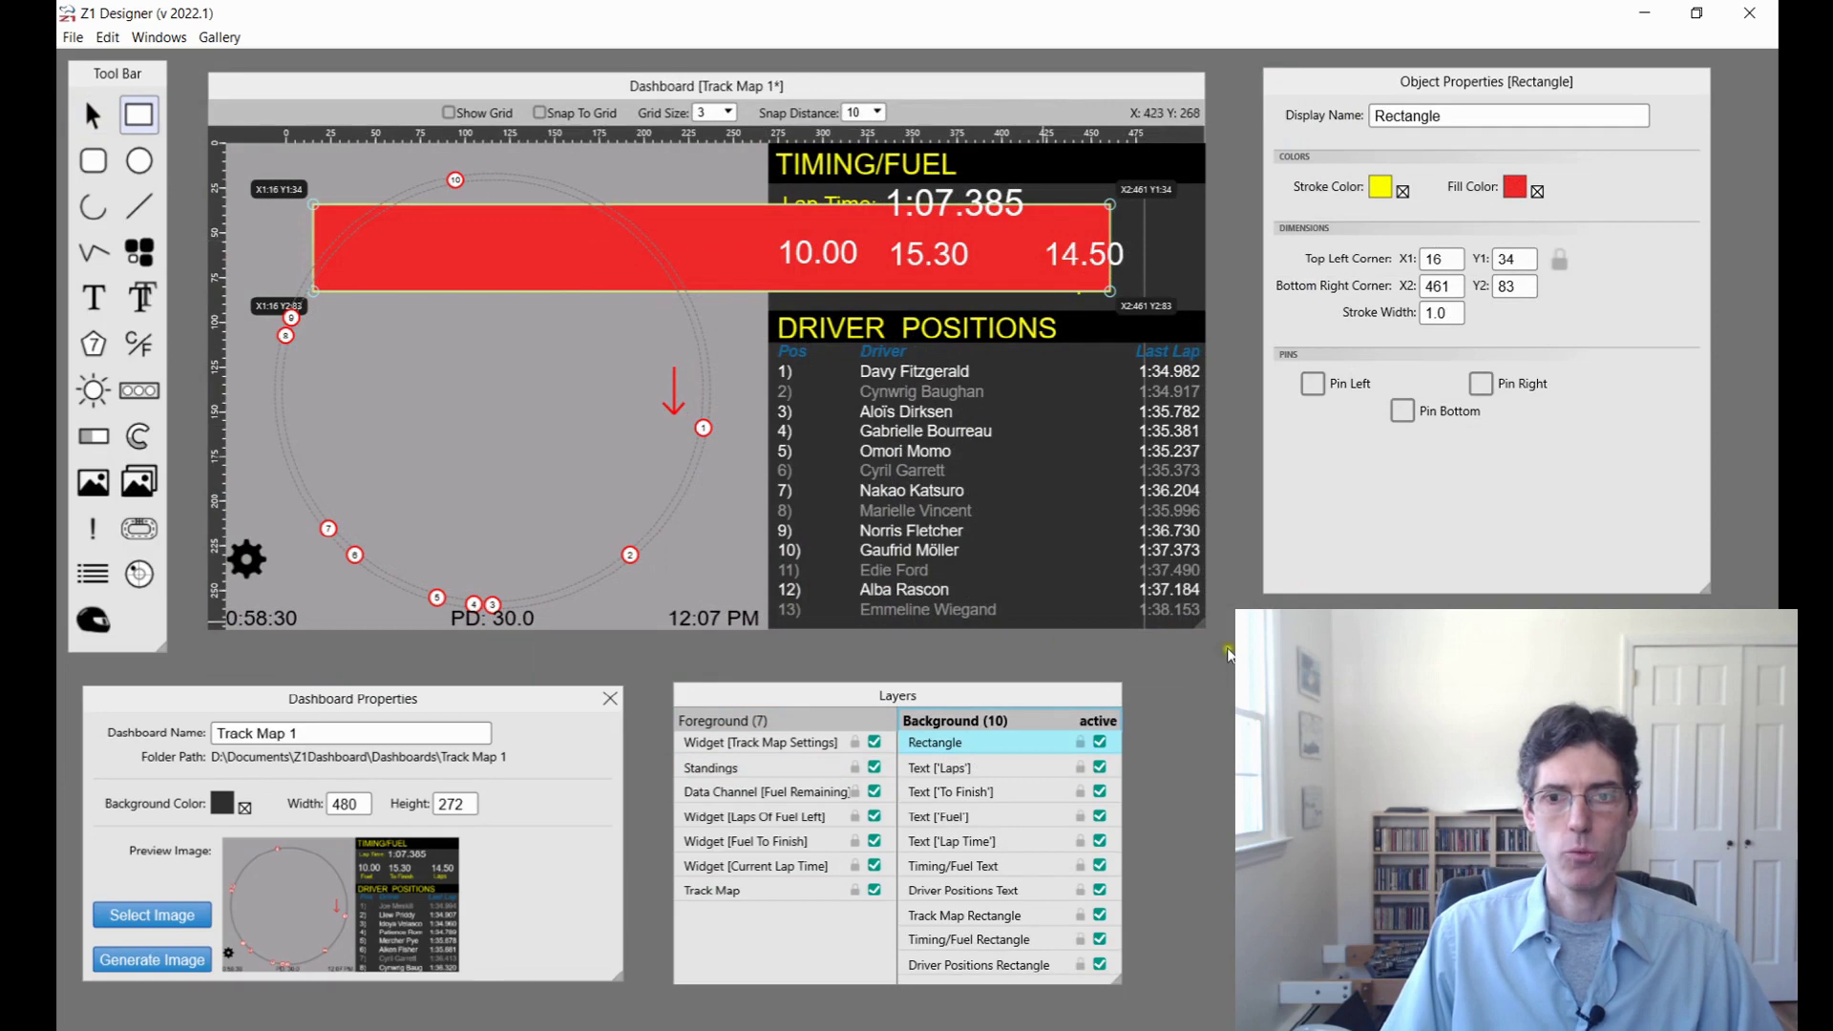
Step: Pin the red rectangle to the left and right edges and narrow the dashboard window to test the stretching
{"action": "left_click", "coordinate": [1312, 383]}
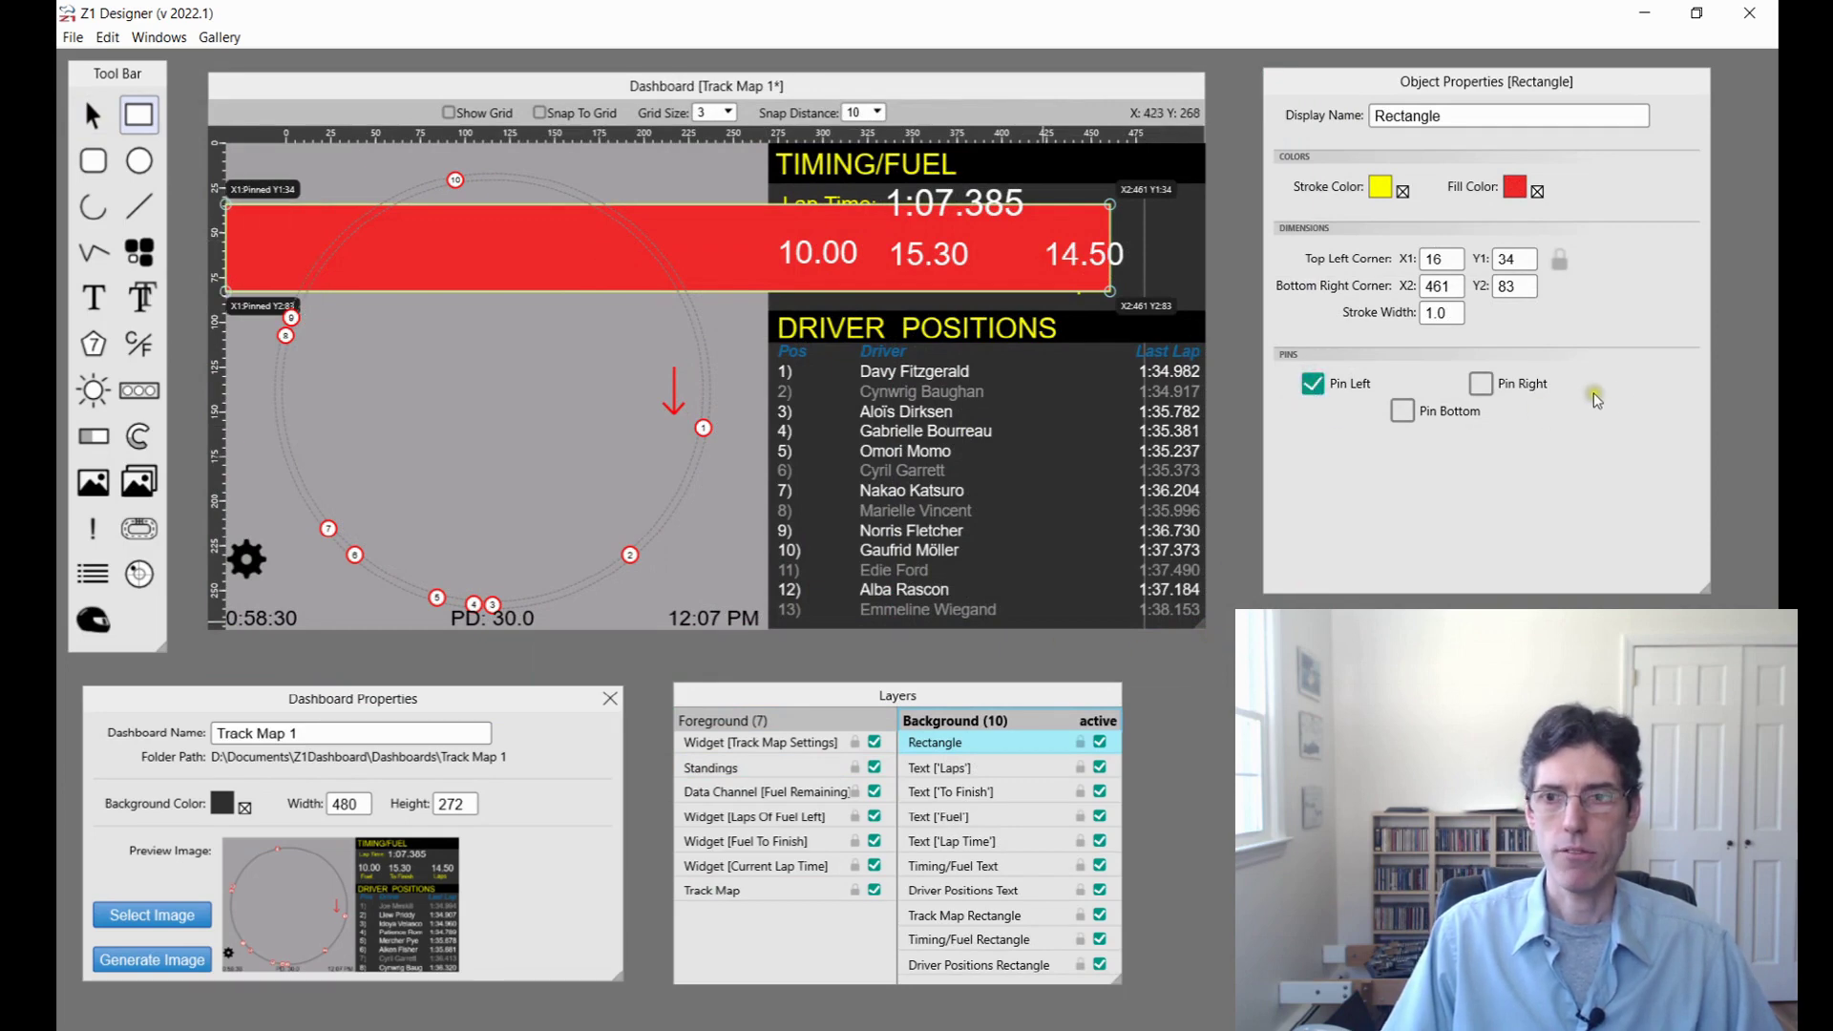
{"action": "left_click", "coordinate": [1480, 384]}
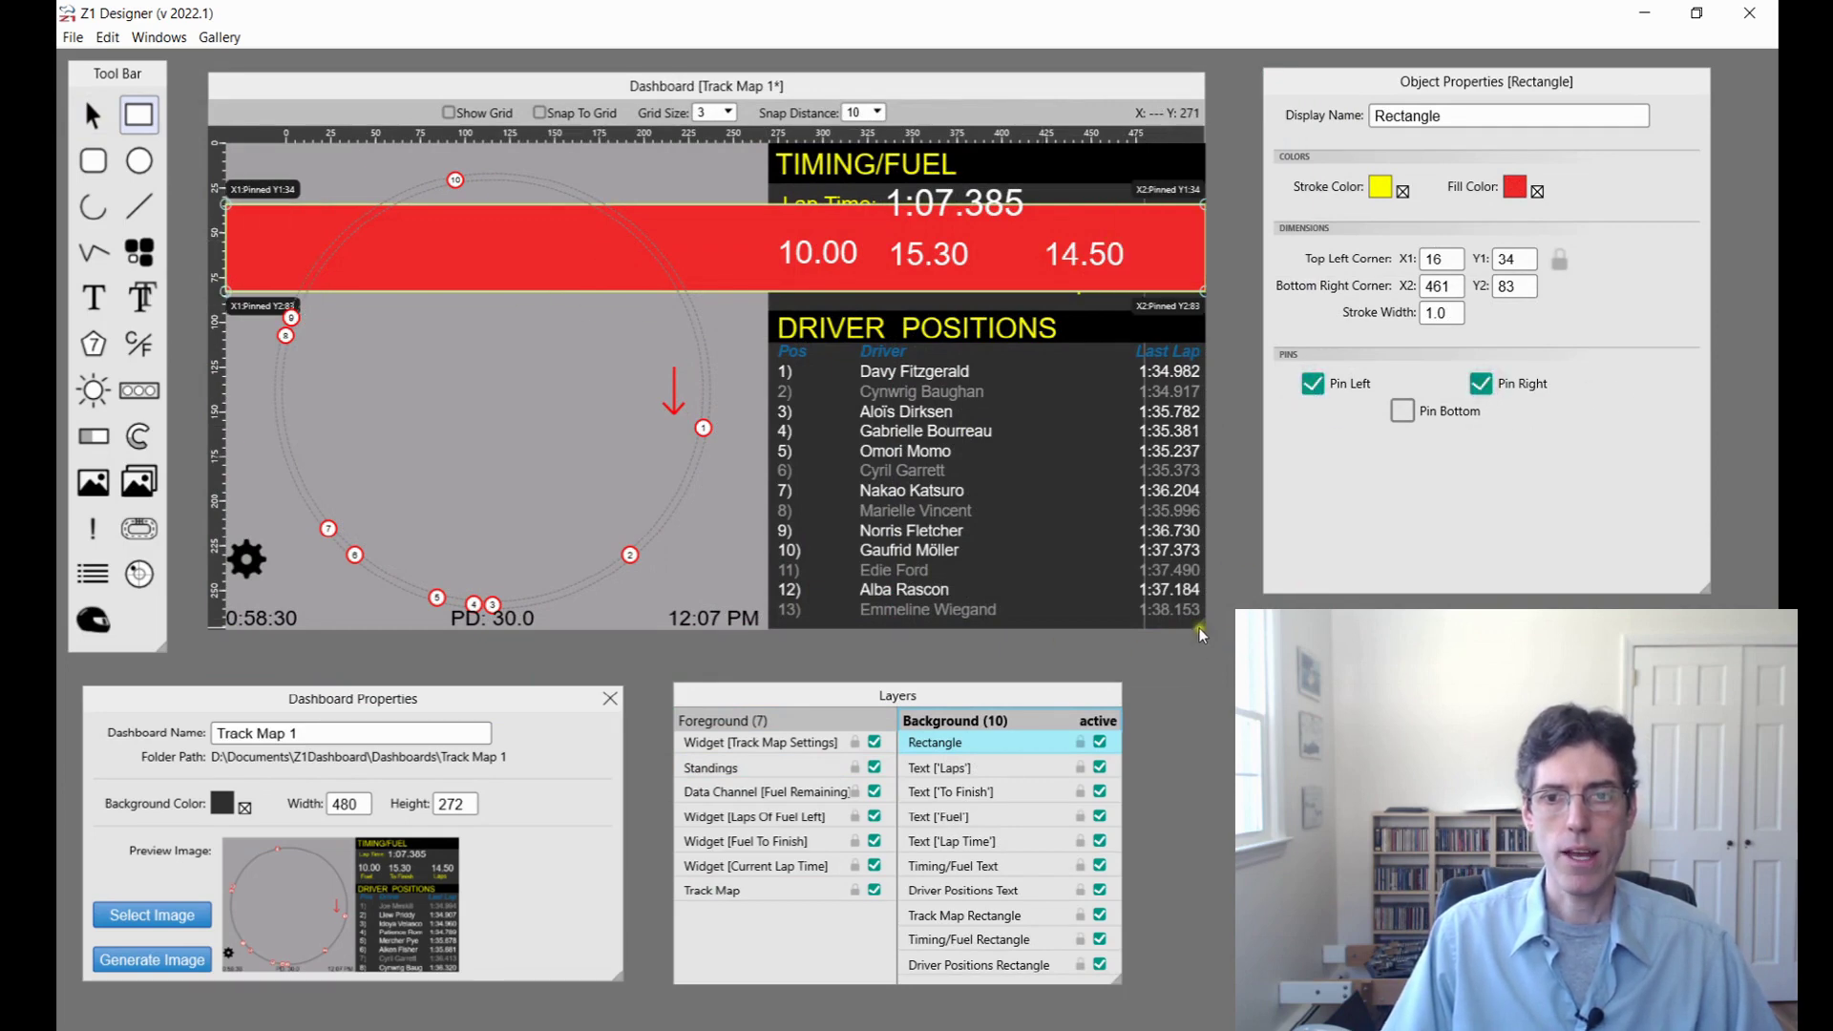
{"action": "left_click_drag", "start_coordinate": [1201, 635], "coordinate": [1143, 614]}
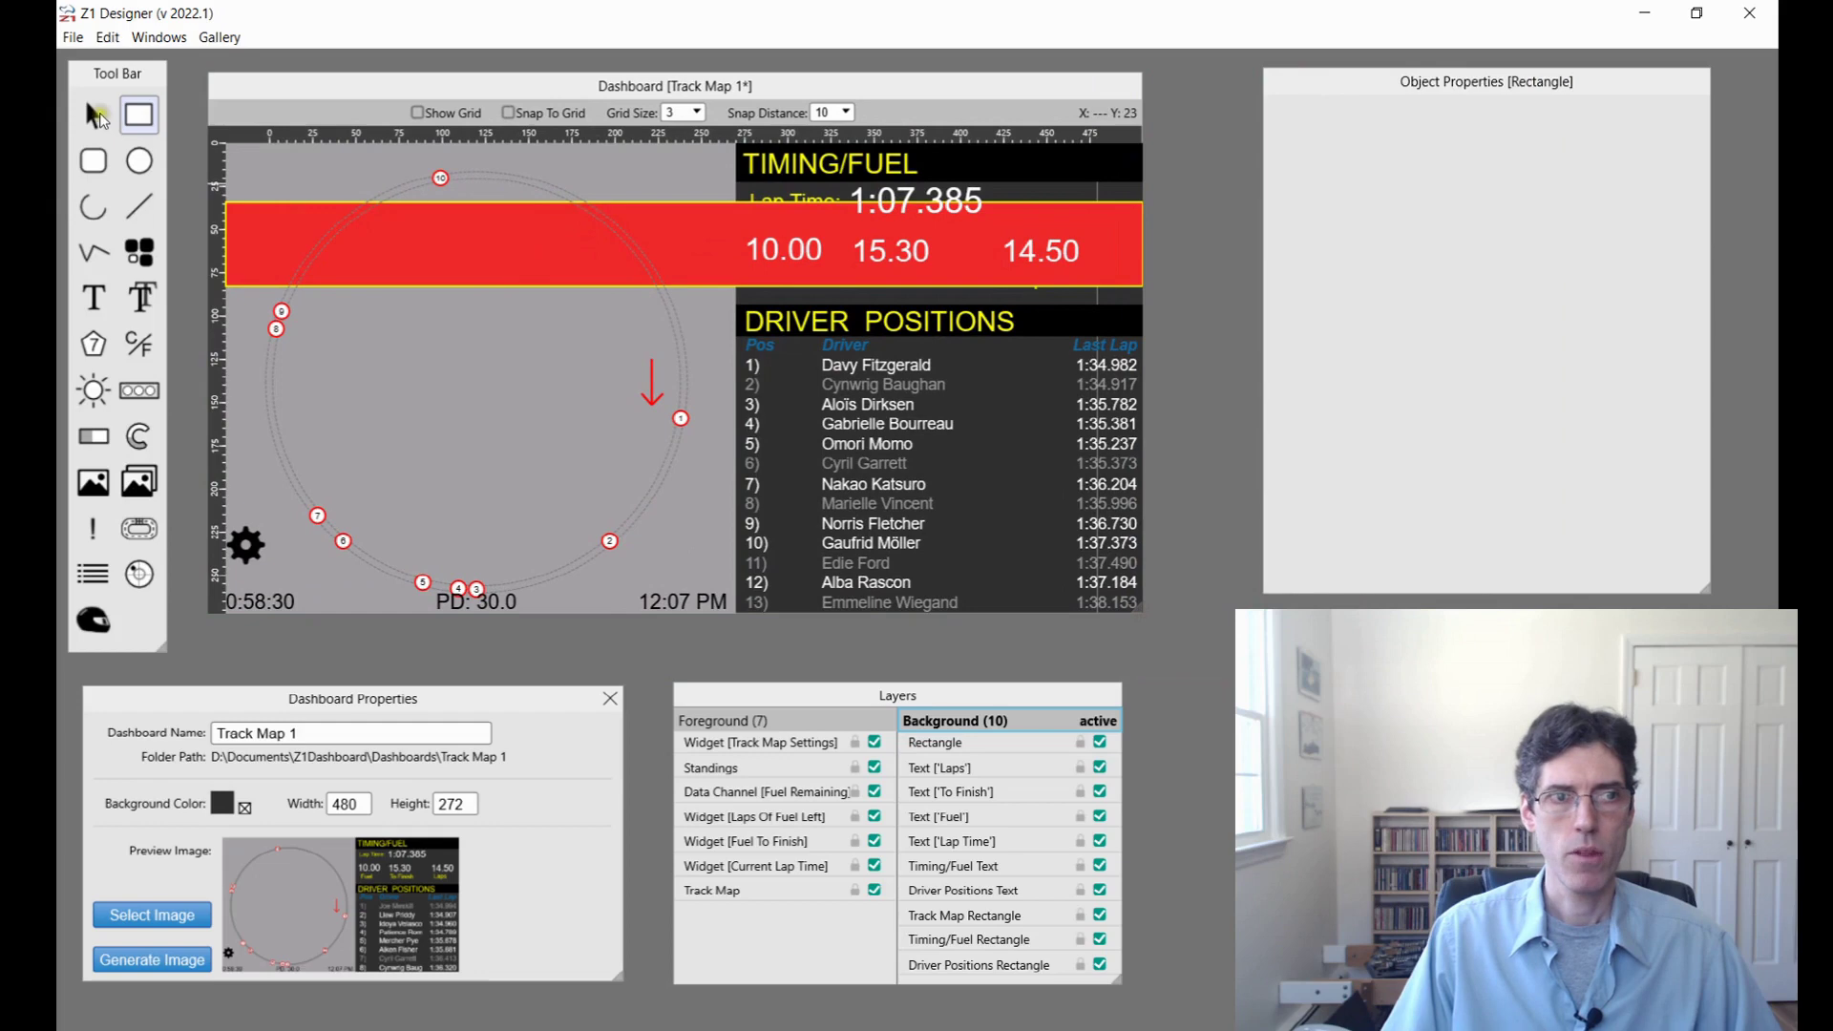
Step: Check the Track Map's pins, then remove the left and right pins from the red rectangle and narrow the dashboard window
{"action": "left_click", "coordinate": [93, 114]}
{"action": "left_click", "coordinate": [270, 233]}
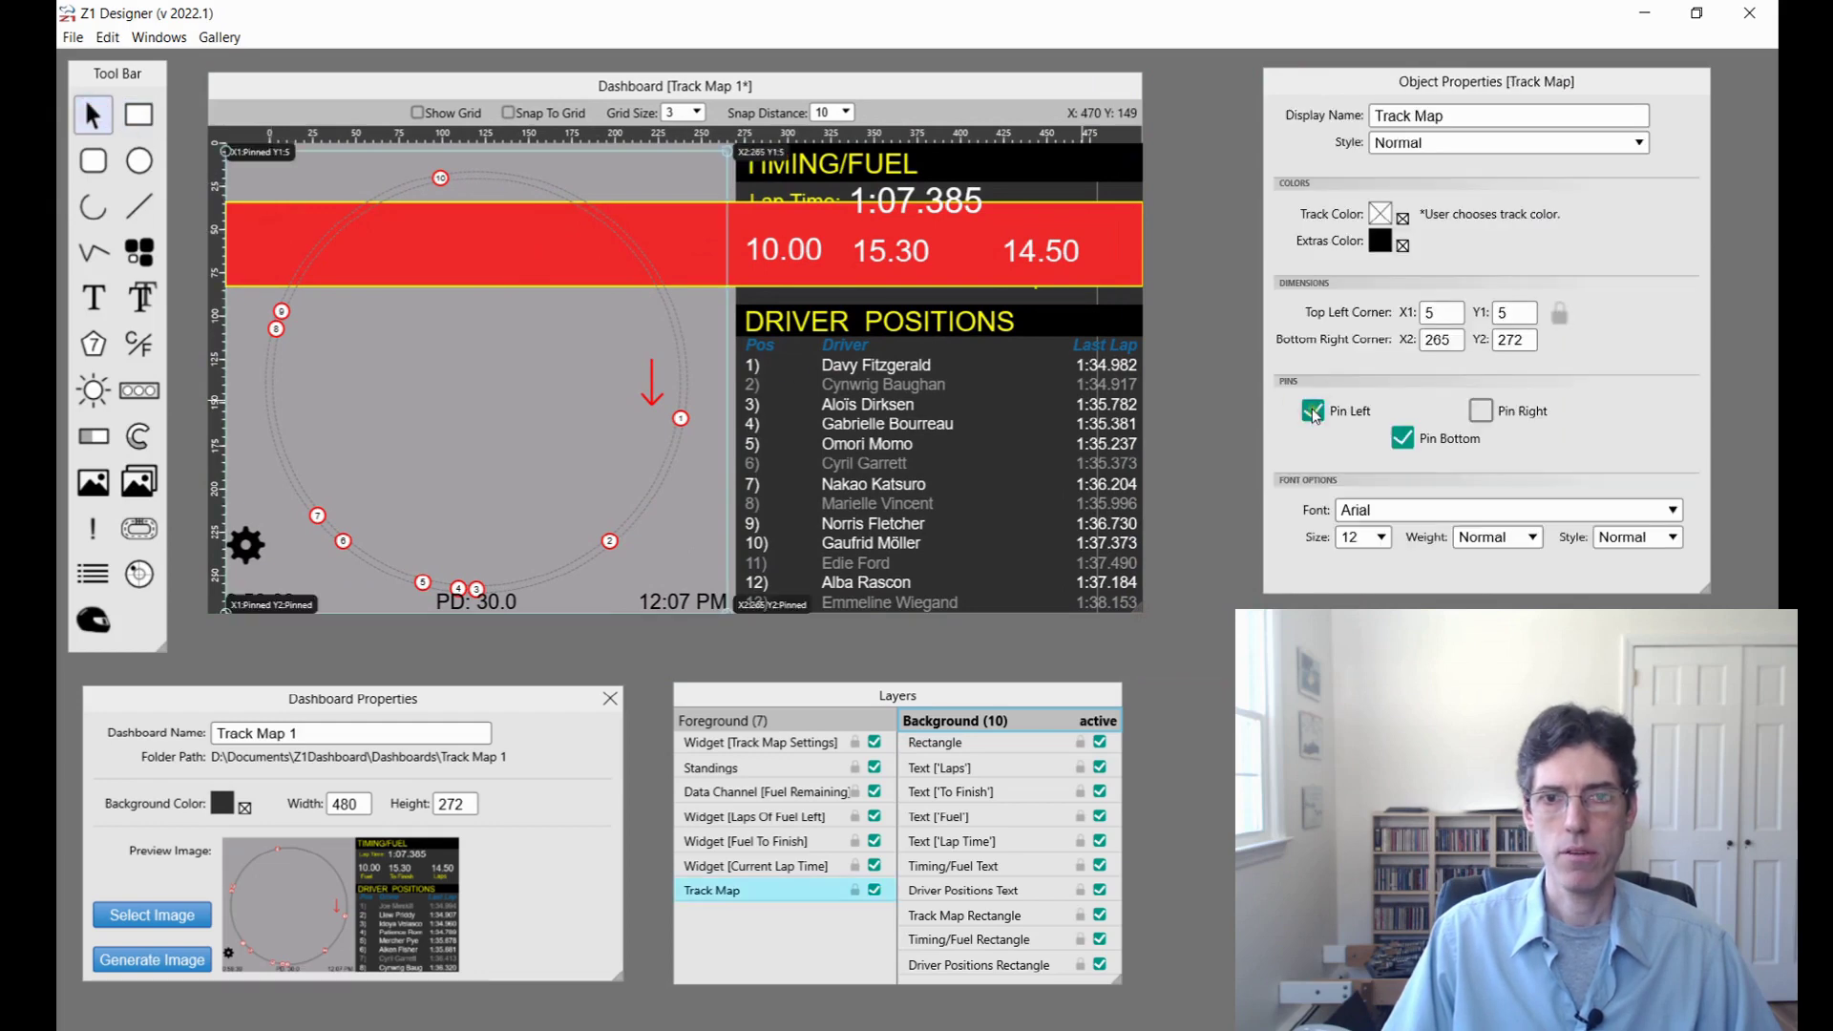
{"action": "left_click", "coordinate": [940, 743]}
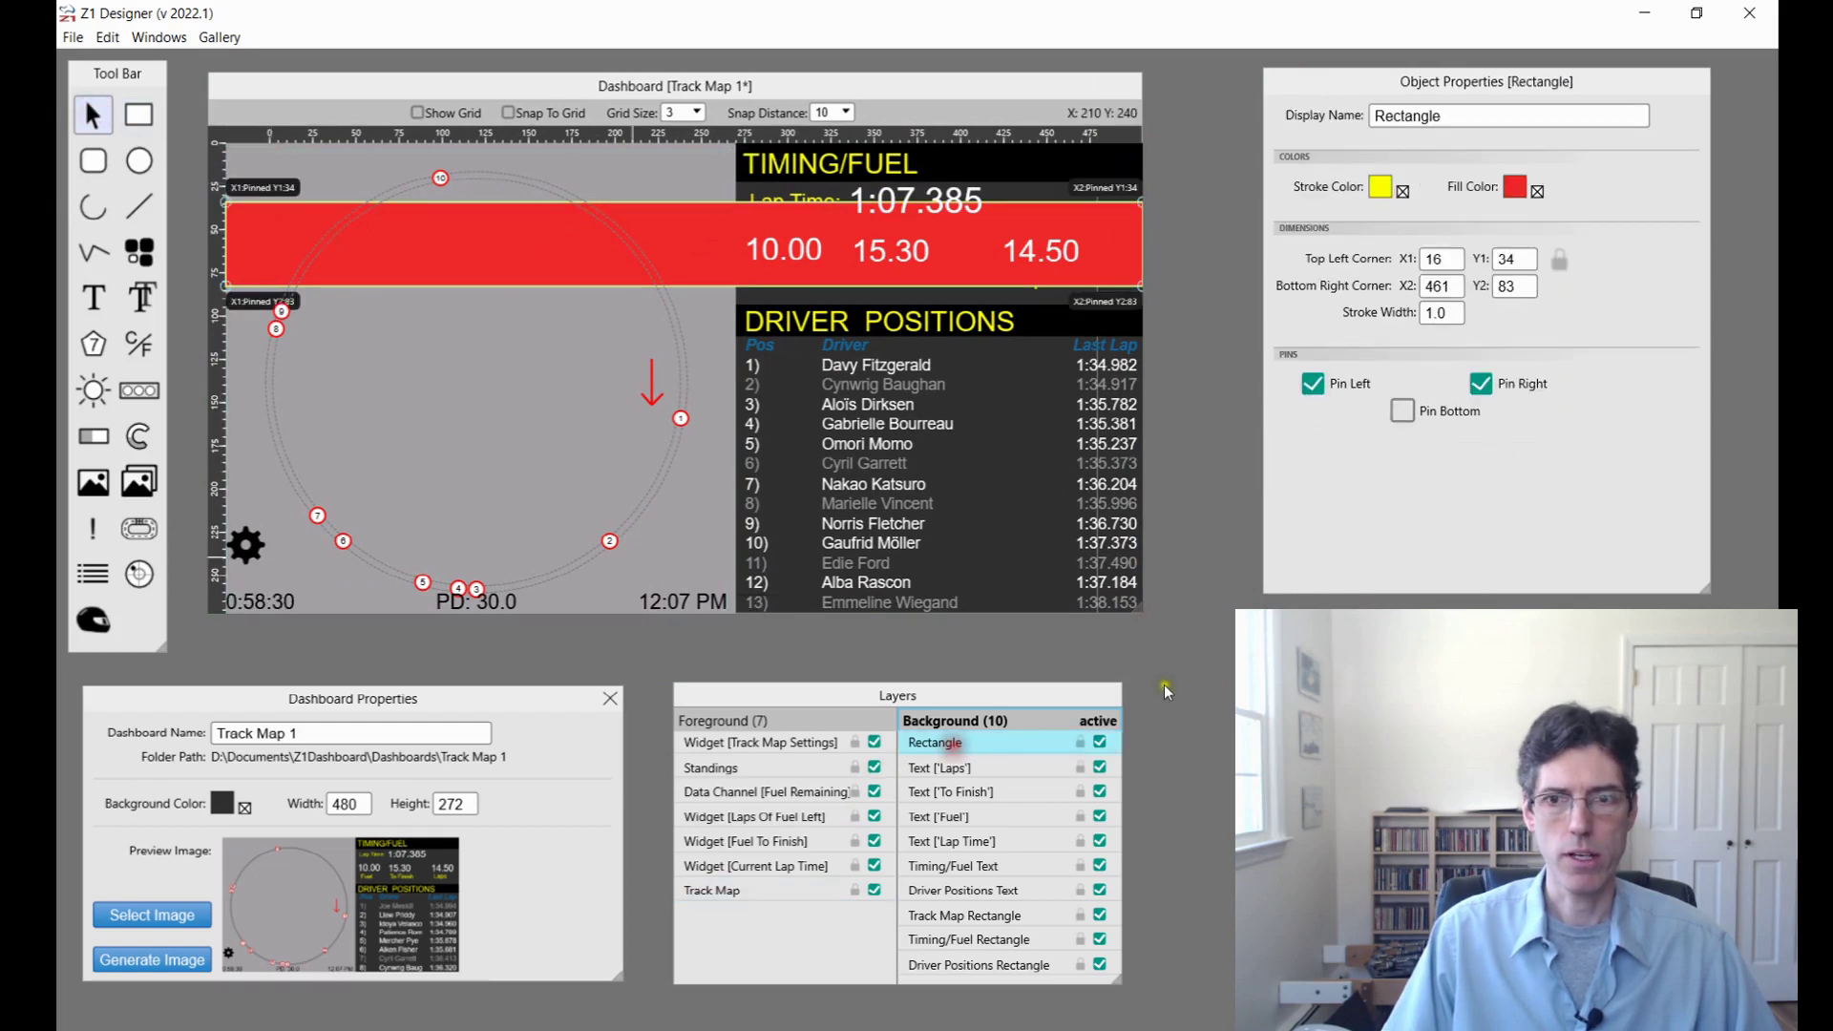
{"action": "left_click", "coordinate": [1313, 383]}
{"action": "left_click", "coordinate": [1480, 384]}
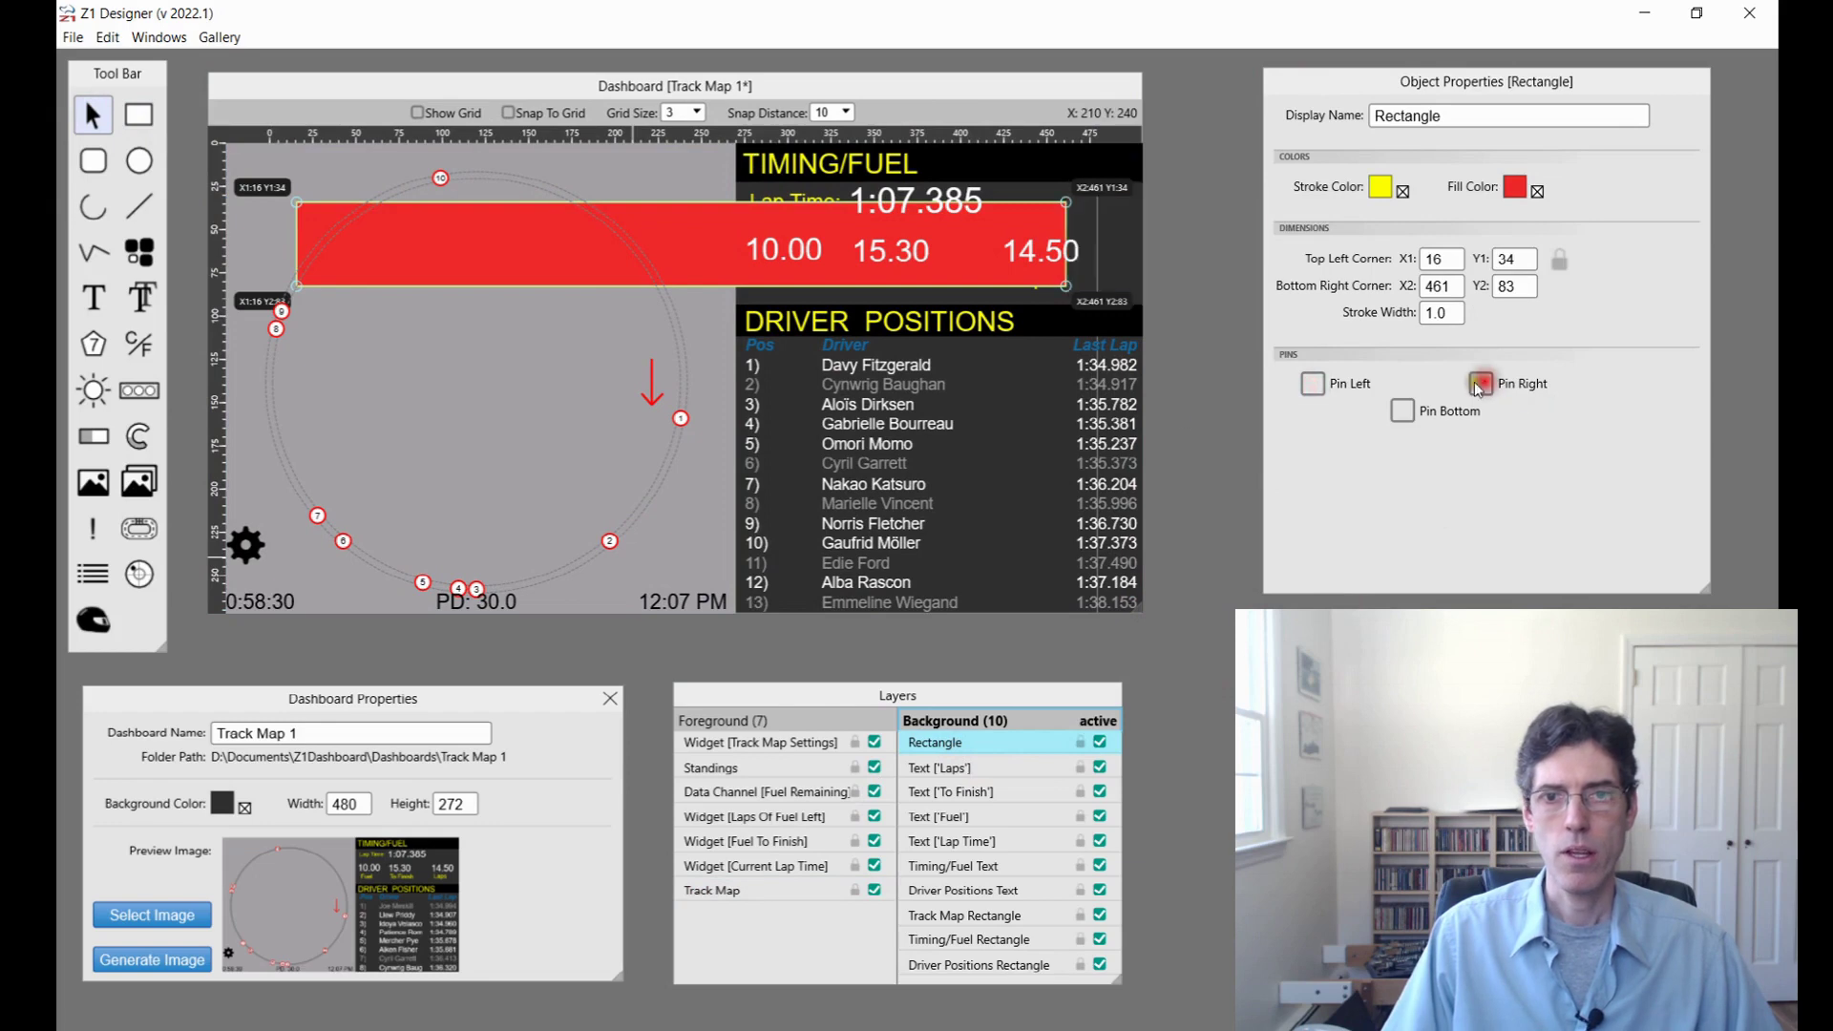
{"action": "mouse_move", "coordinate": [1136, 603]}
{"action": "left_mouse_down"}
{"action": "mouse_move", "coordinate": [1330, 620]}
{"action": "mouse_move", "coordinate": [1033, 609]}
{"action": "mouse_move", "coordinate": [1532, 630]}
{"action": "mouse_move", "coordinate": [1157, 626]}
{"action": "mouse_move", "coordinate": [1119, 607]}
{"action": "left_mouse_up"}
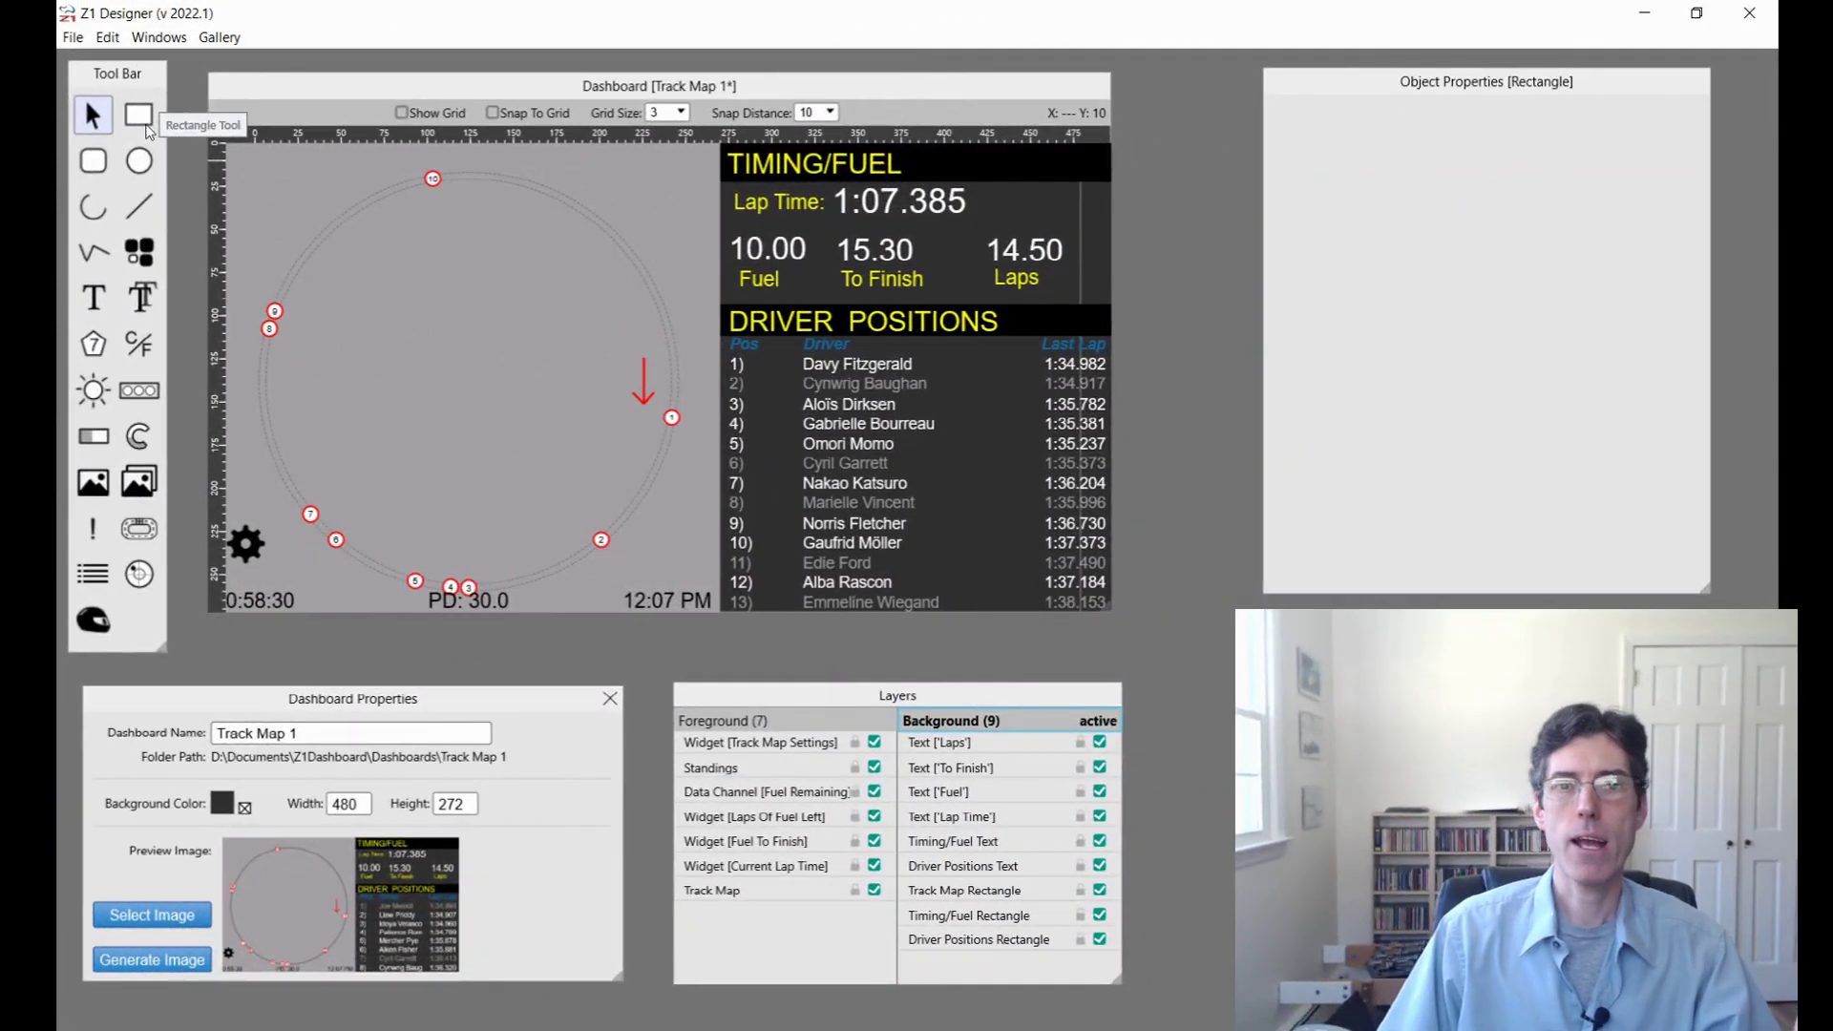
Step: Try the Flat style on the Track Map and finally return its style to Normal
{"action": "left_click", "coordinate": [374, 239]}
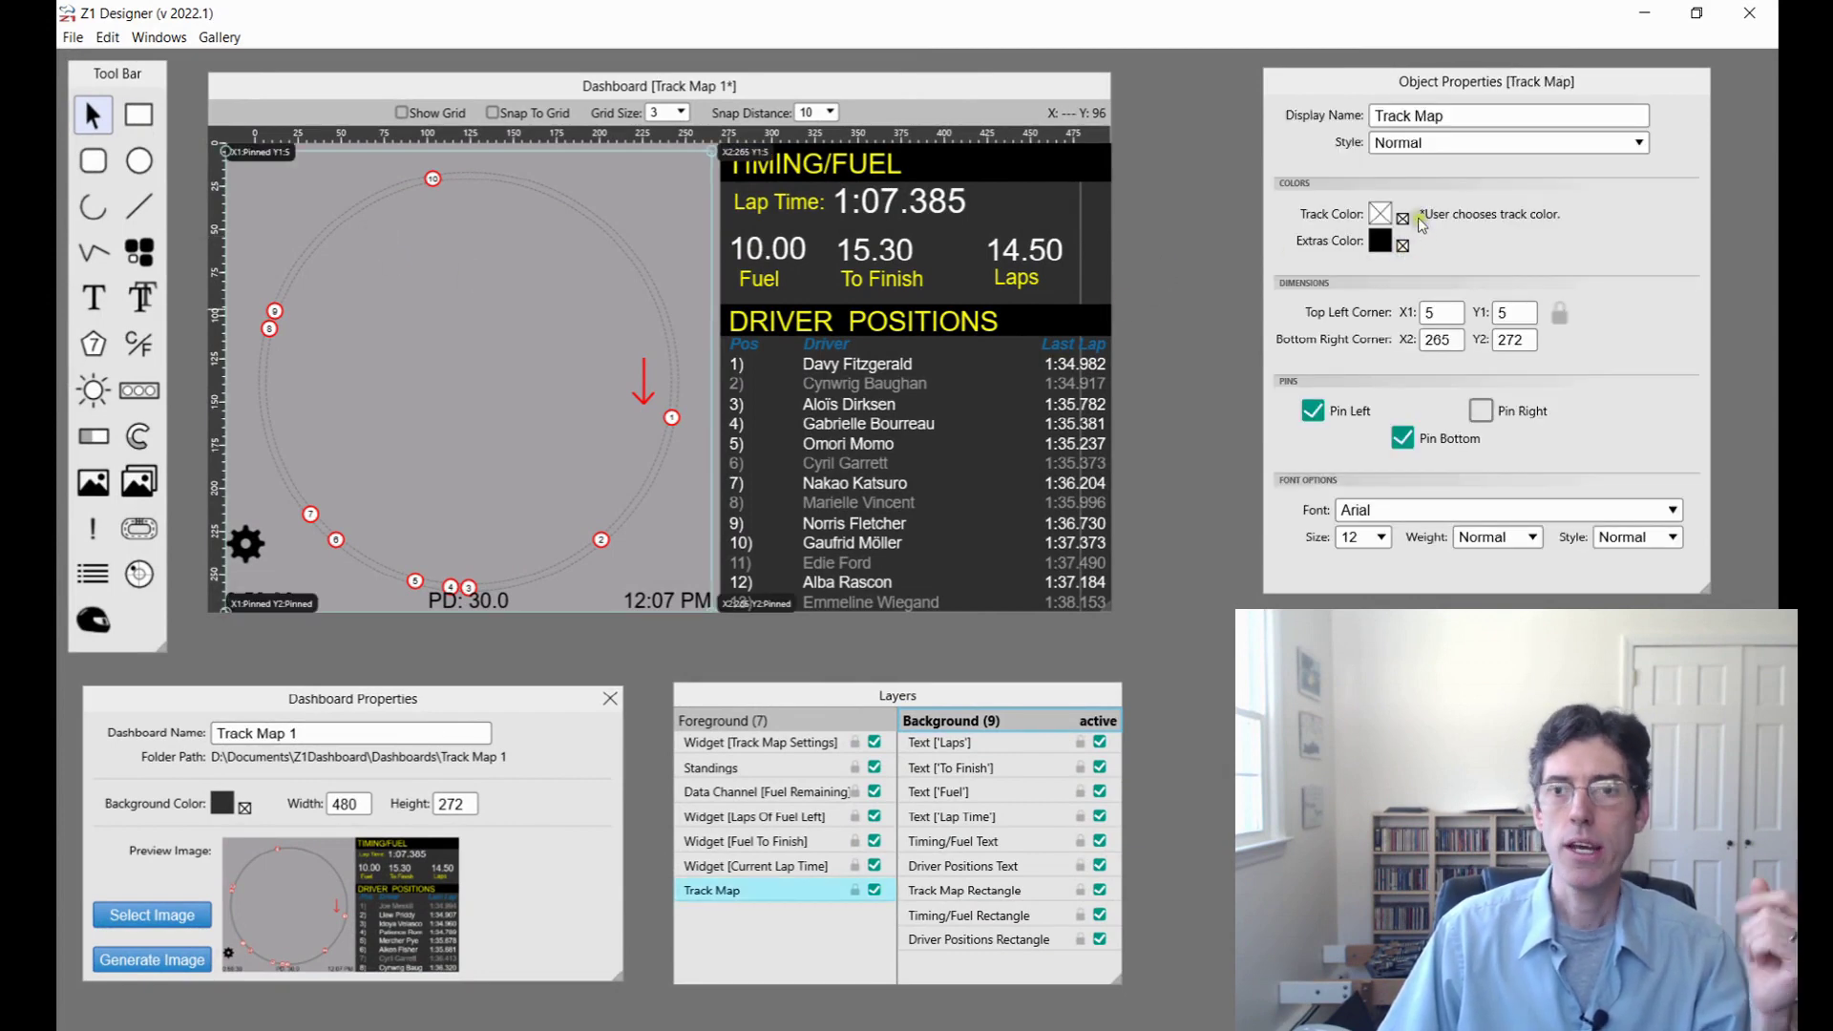
{"action": "left_click", "coordinate": [1426, 145]}
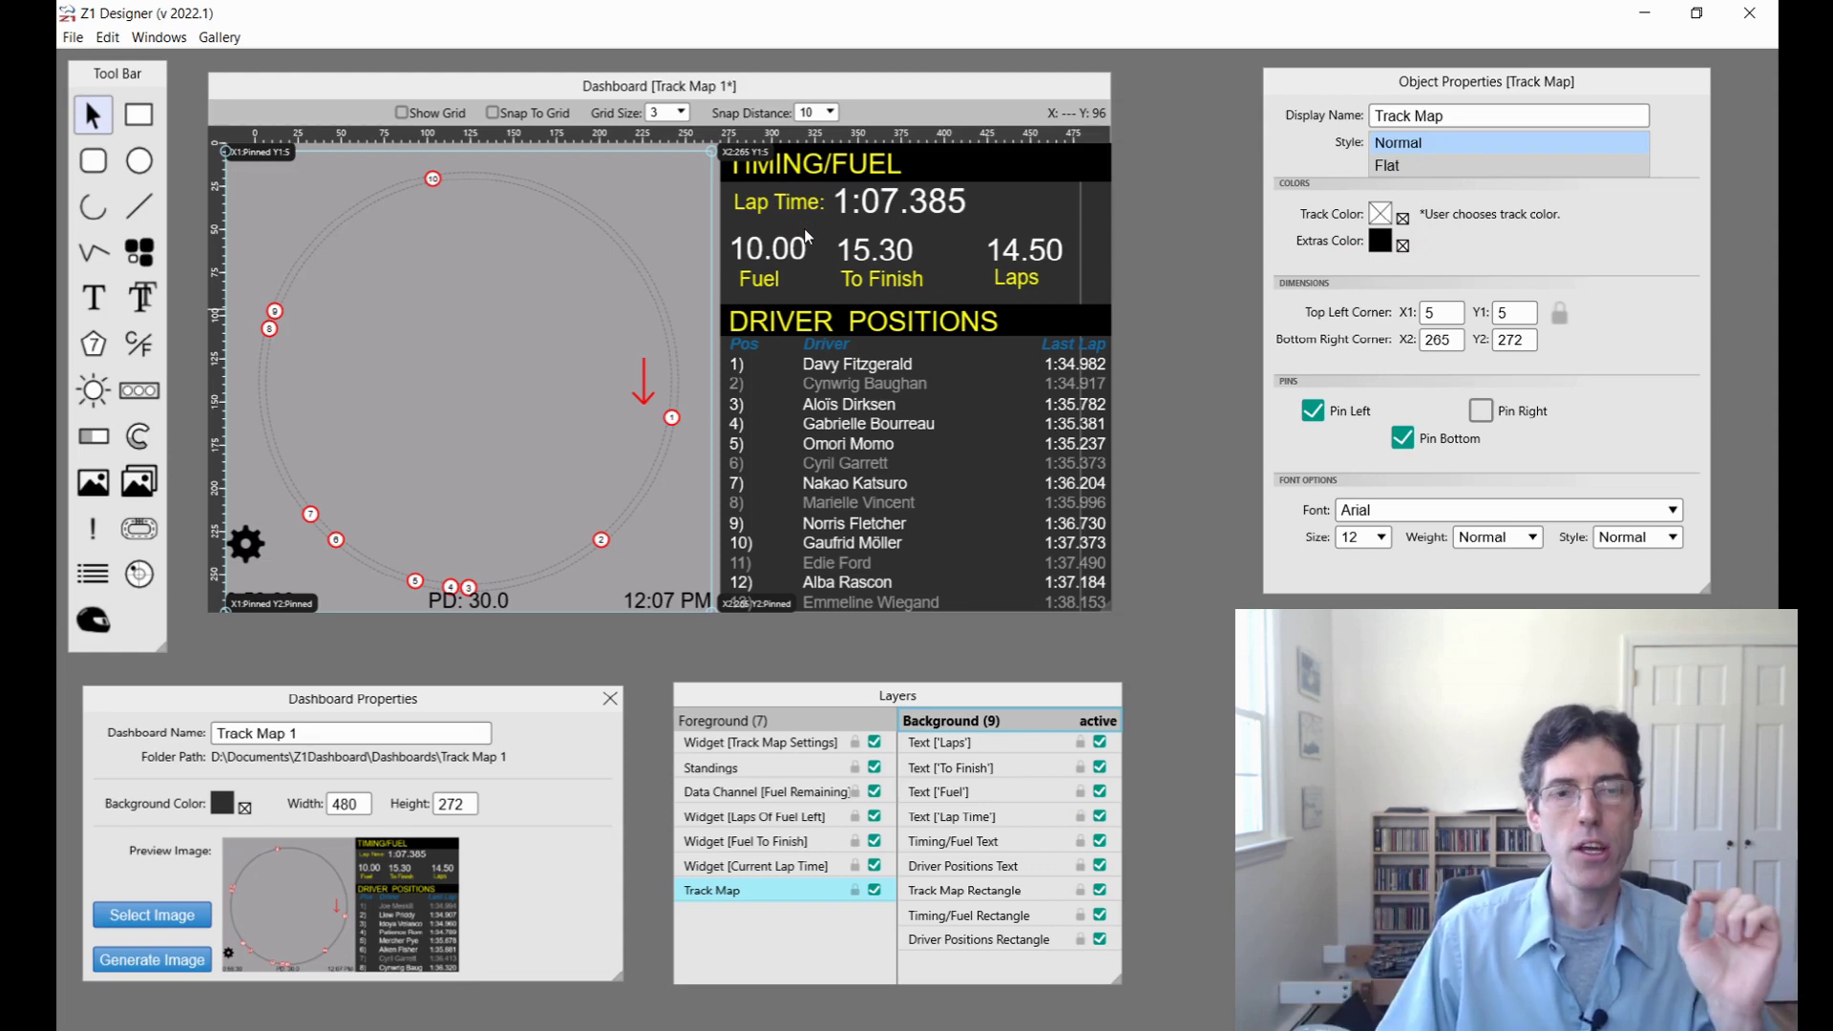
{"action": "left_click", "coordinate": [1405, 166]}
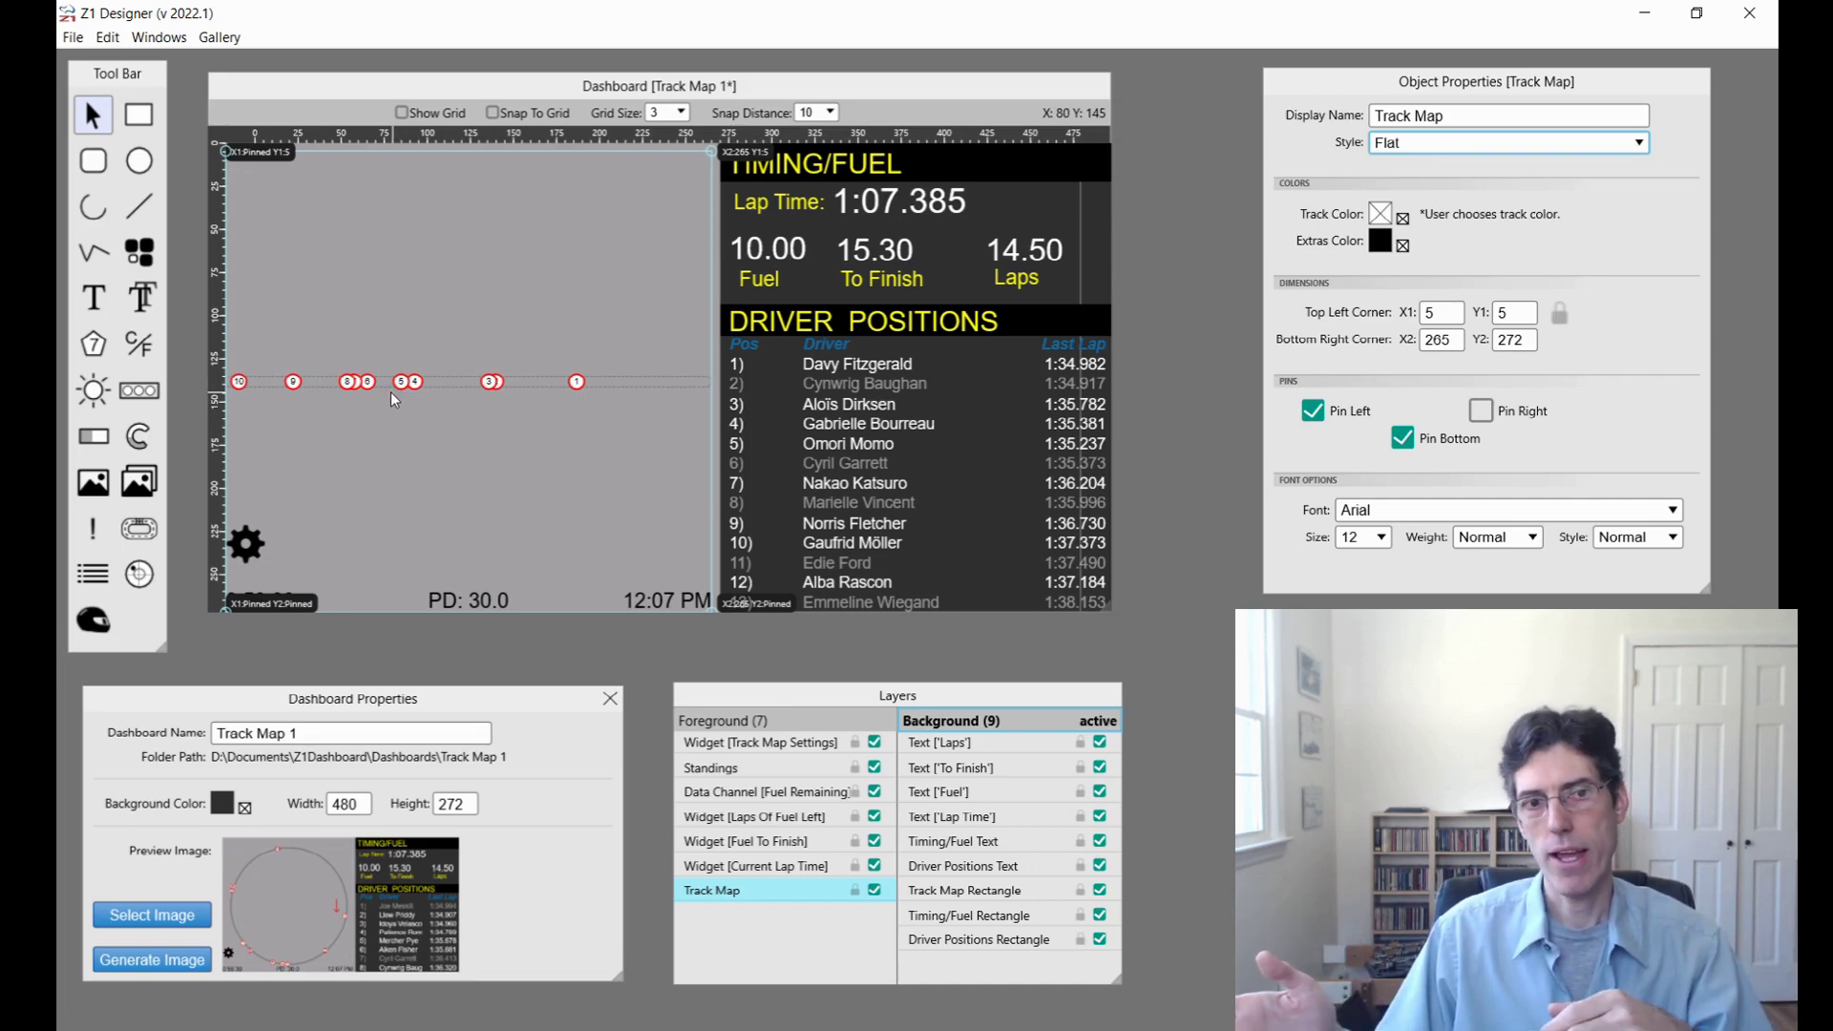
{"action": "left_click", "coordinate": [442, 413]}
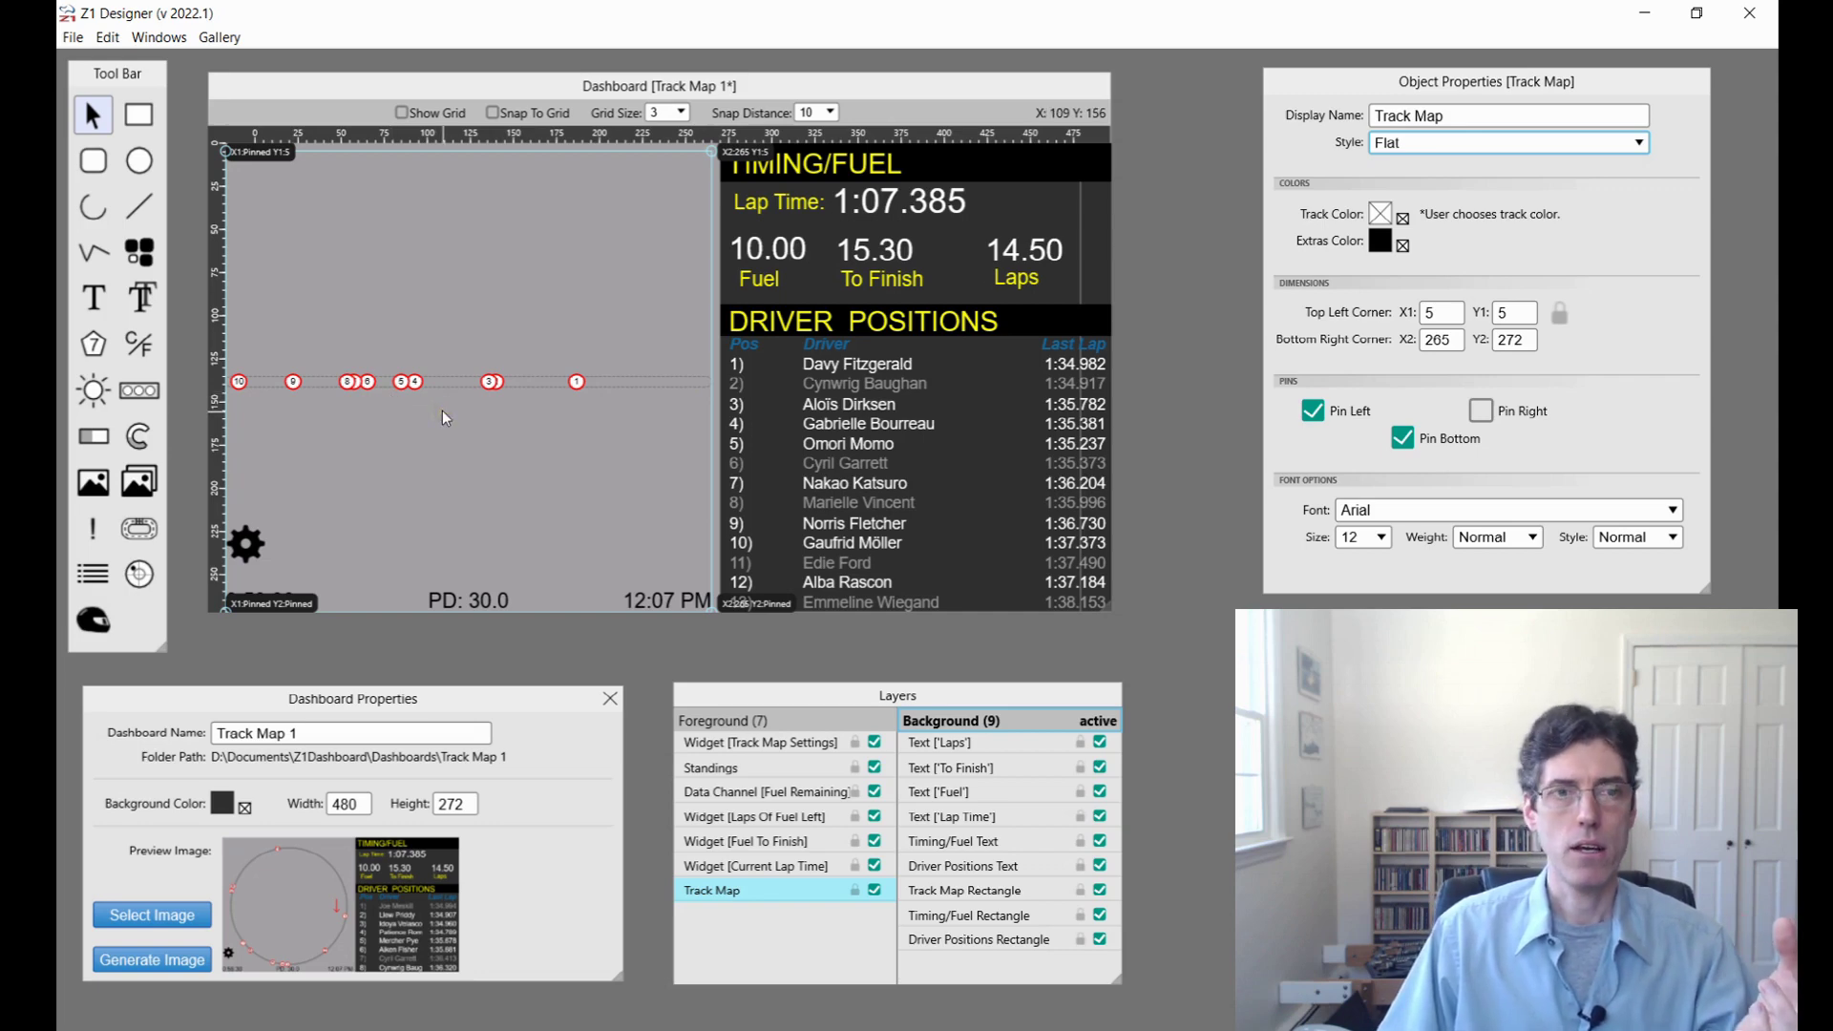
{"action": "left_click", "coordinate": [449, 409]}
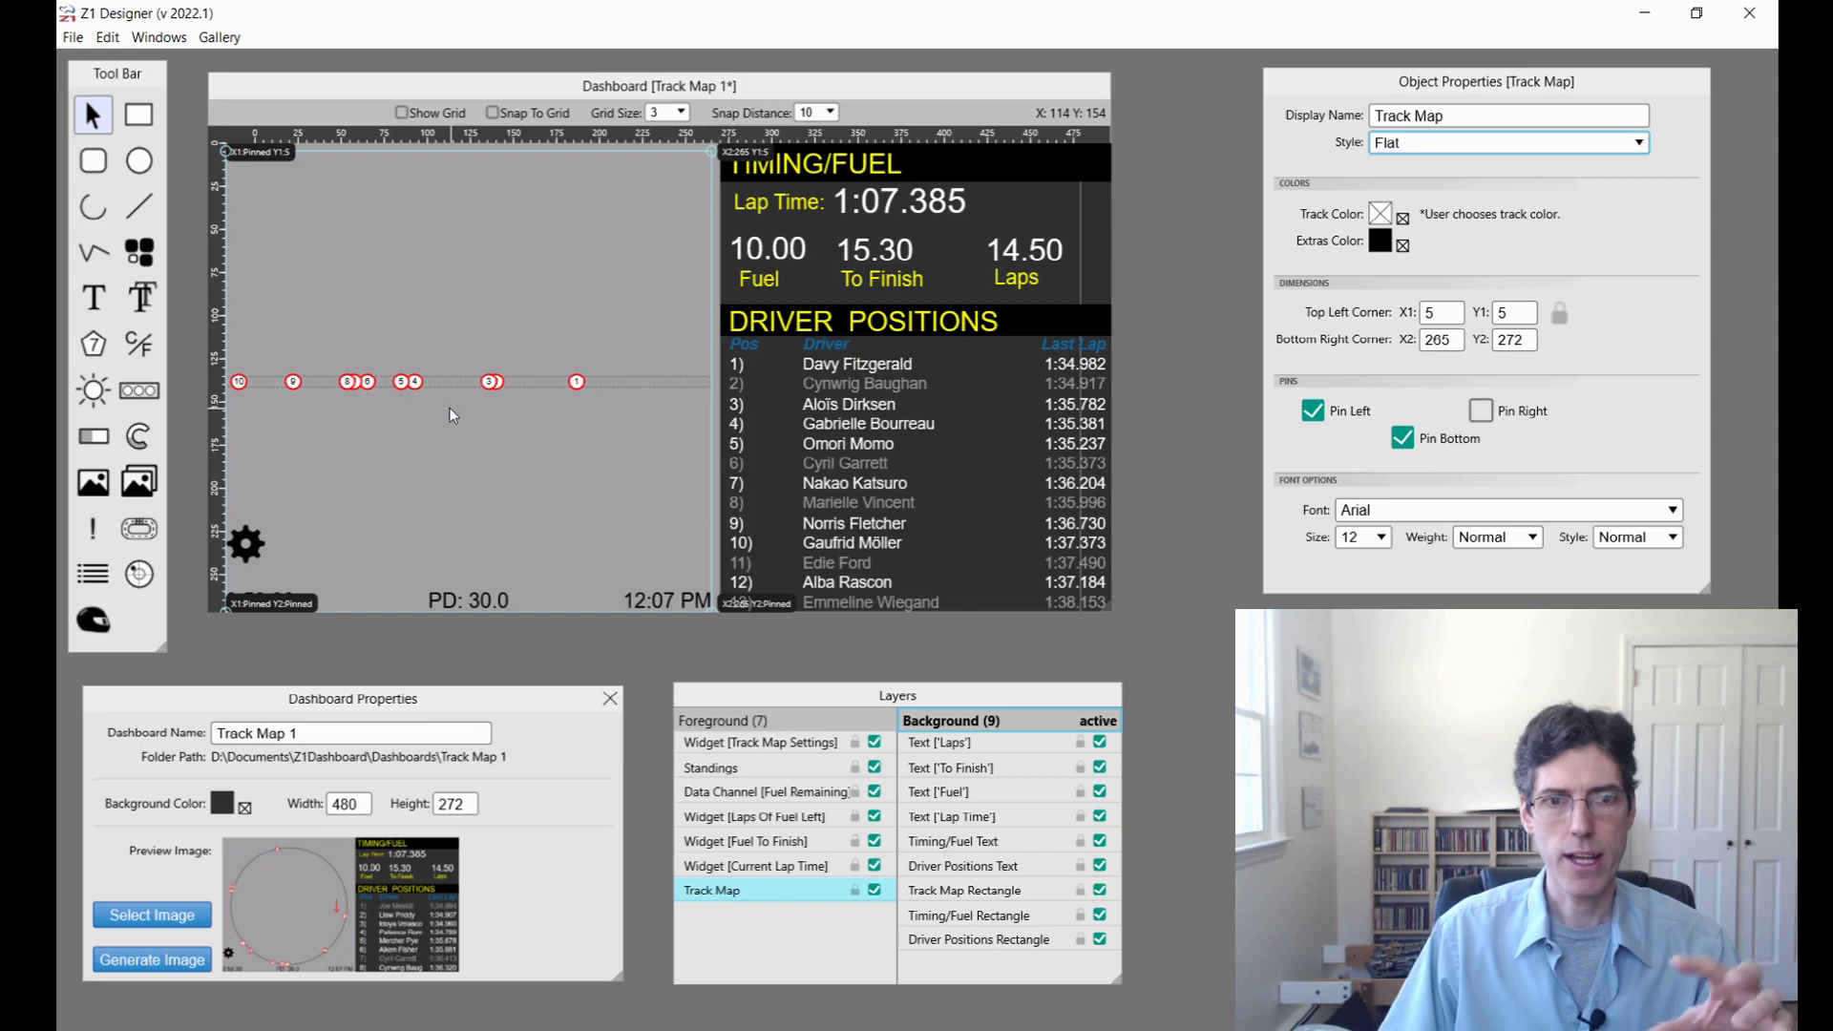
{"action": "left_click", "coordinate": [1465, 145]}
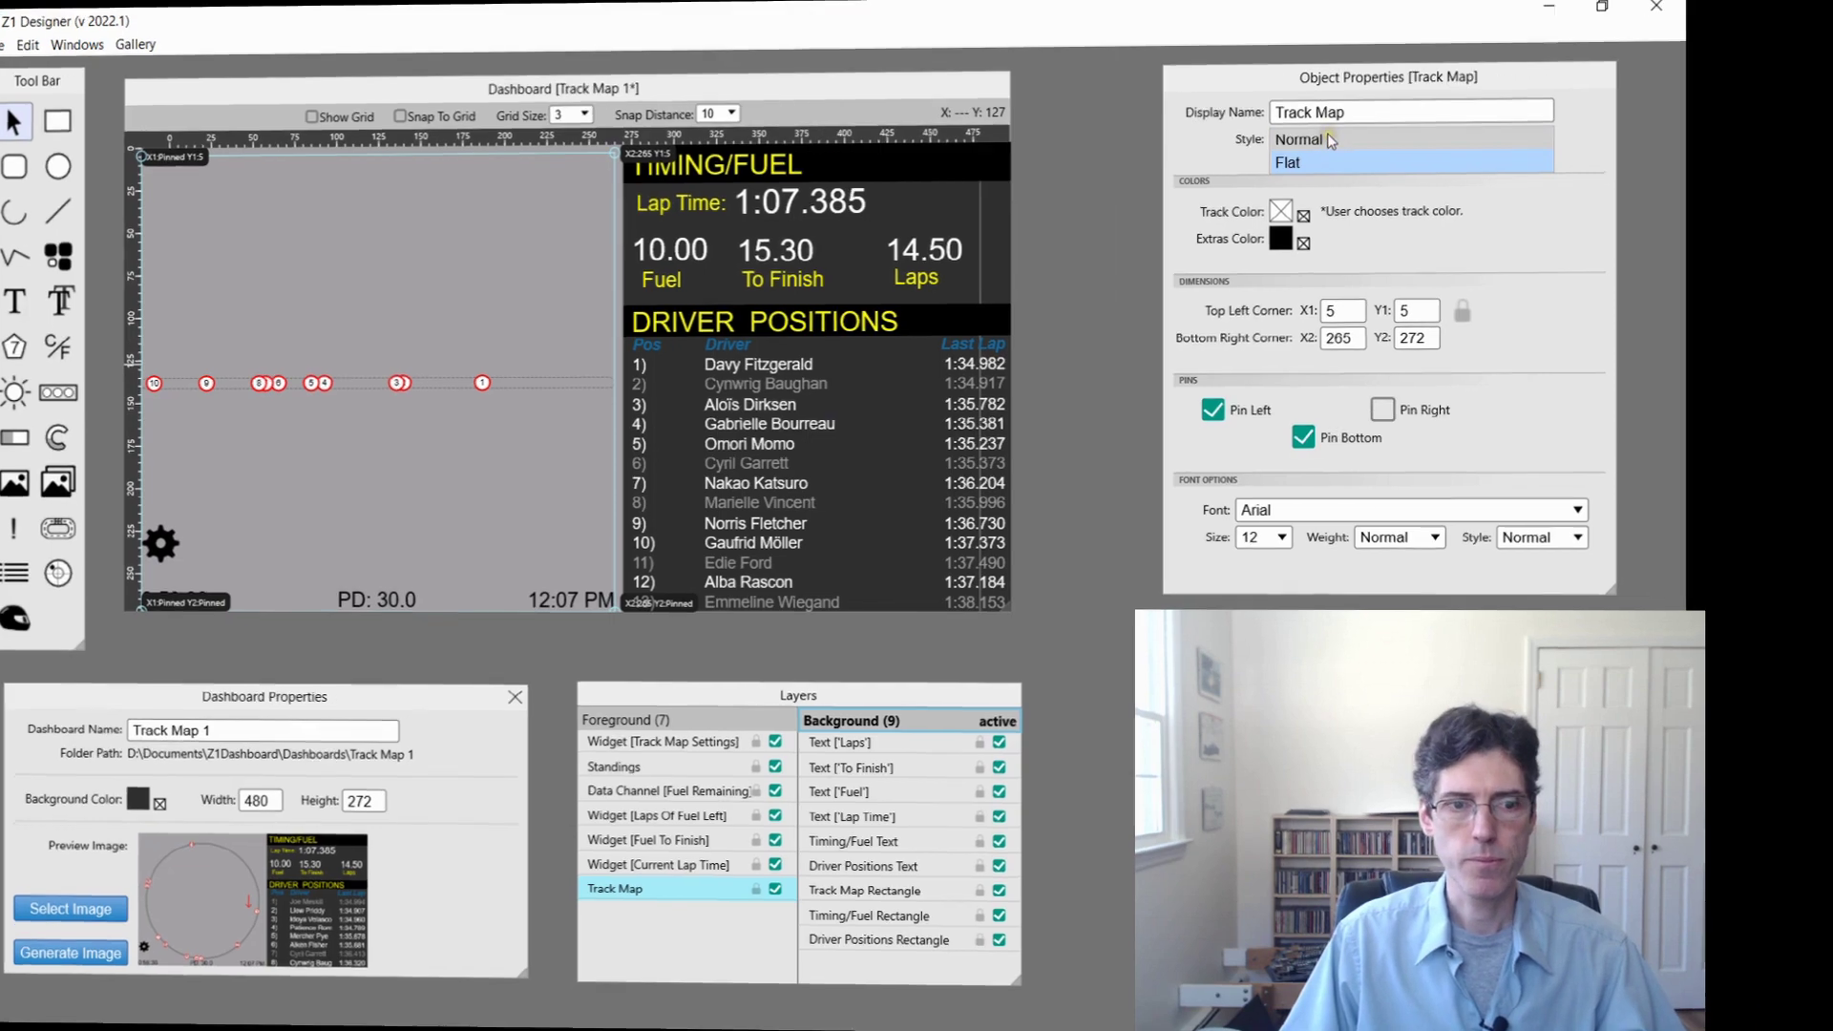
{"action": "left_click", "coordinate": [1423, 146]}
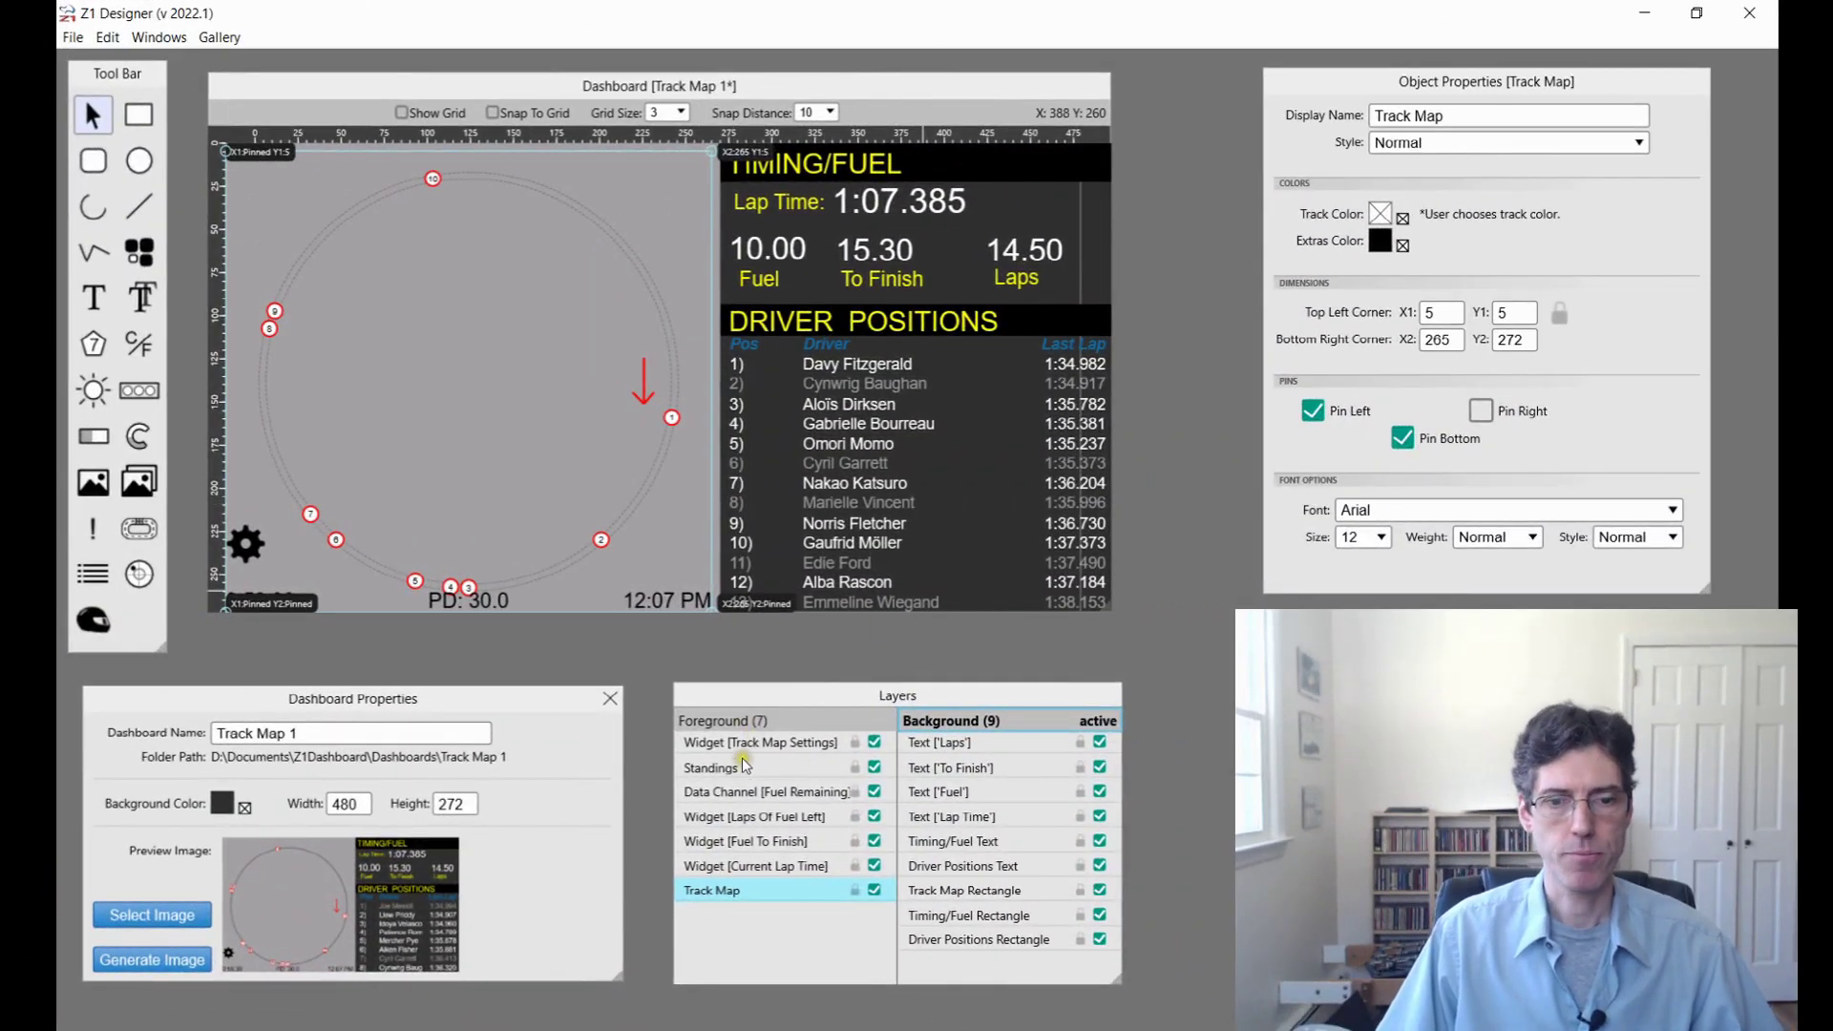
Step: Examine the Track Map Settings gear widget, keeping its widget type, and try its Track Map Menu preview option
{"action": "left_click", "coordinate": [270, 566]}
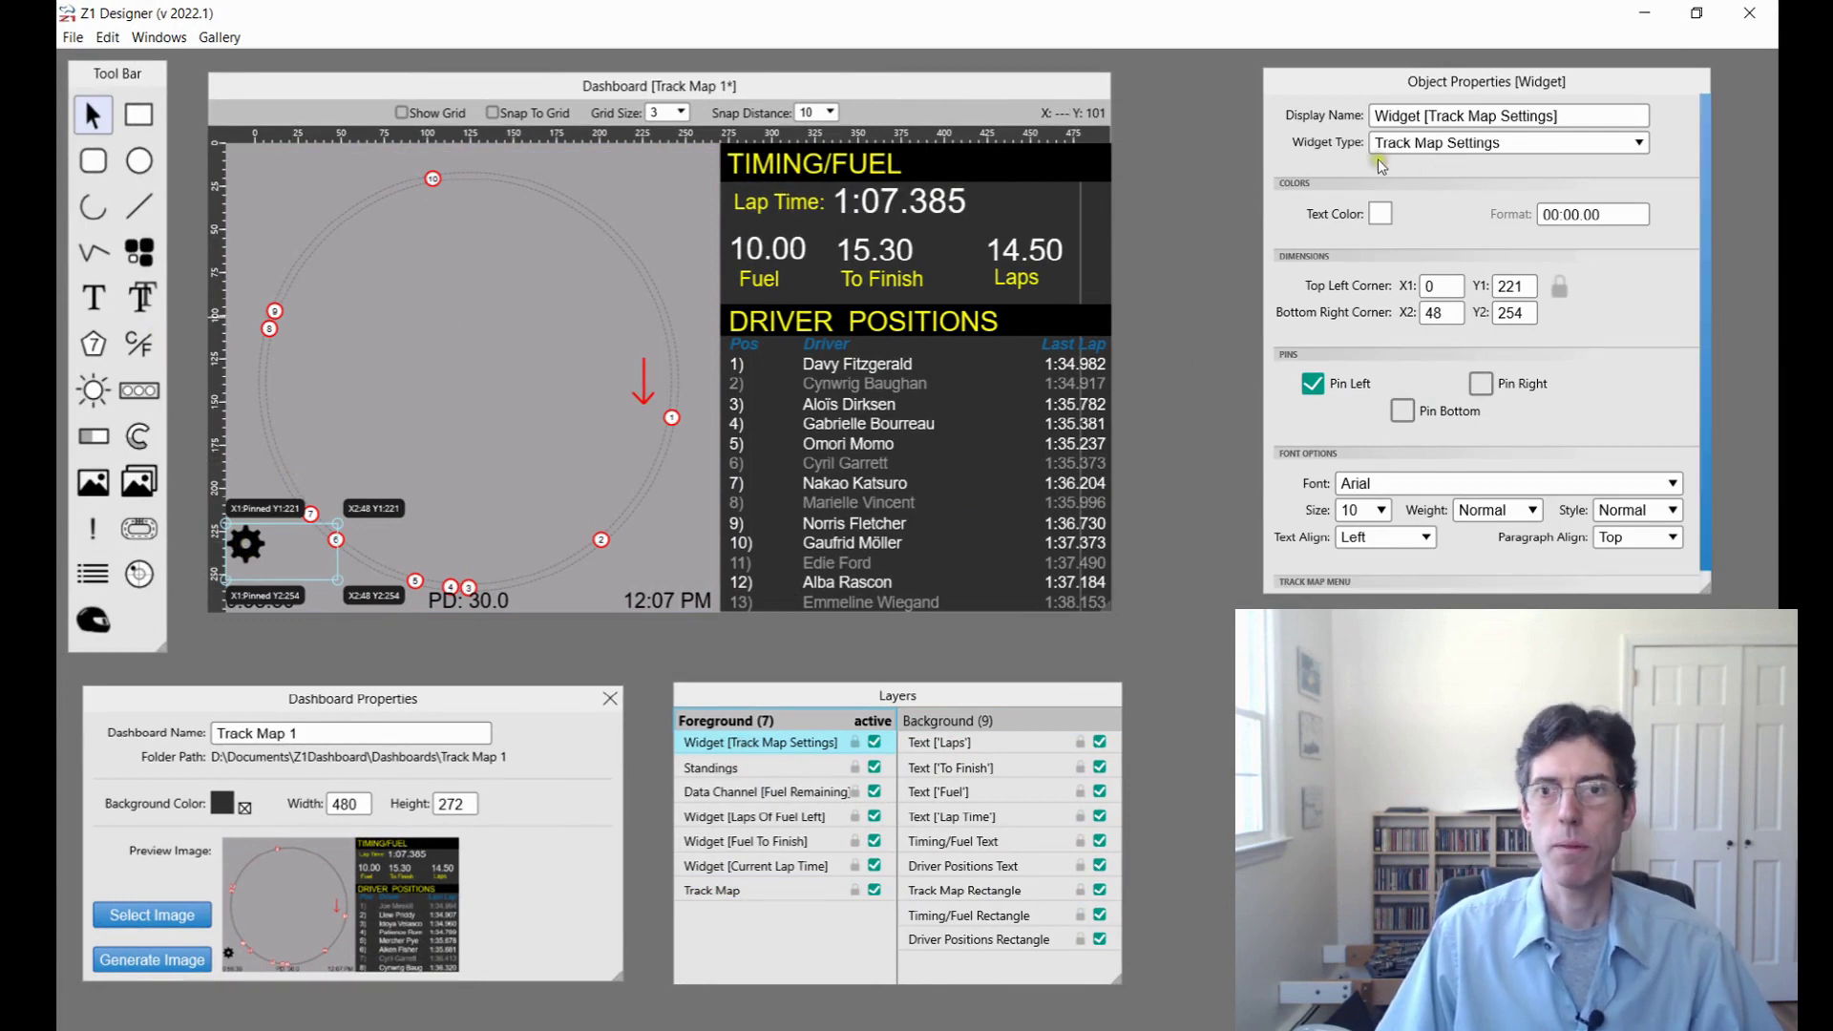
{"action": "left_click", "coordinate": [1443, 150]}
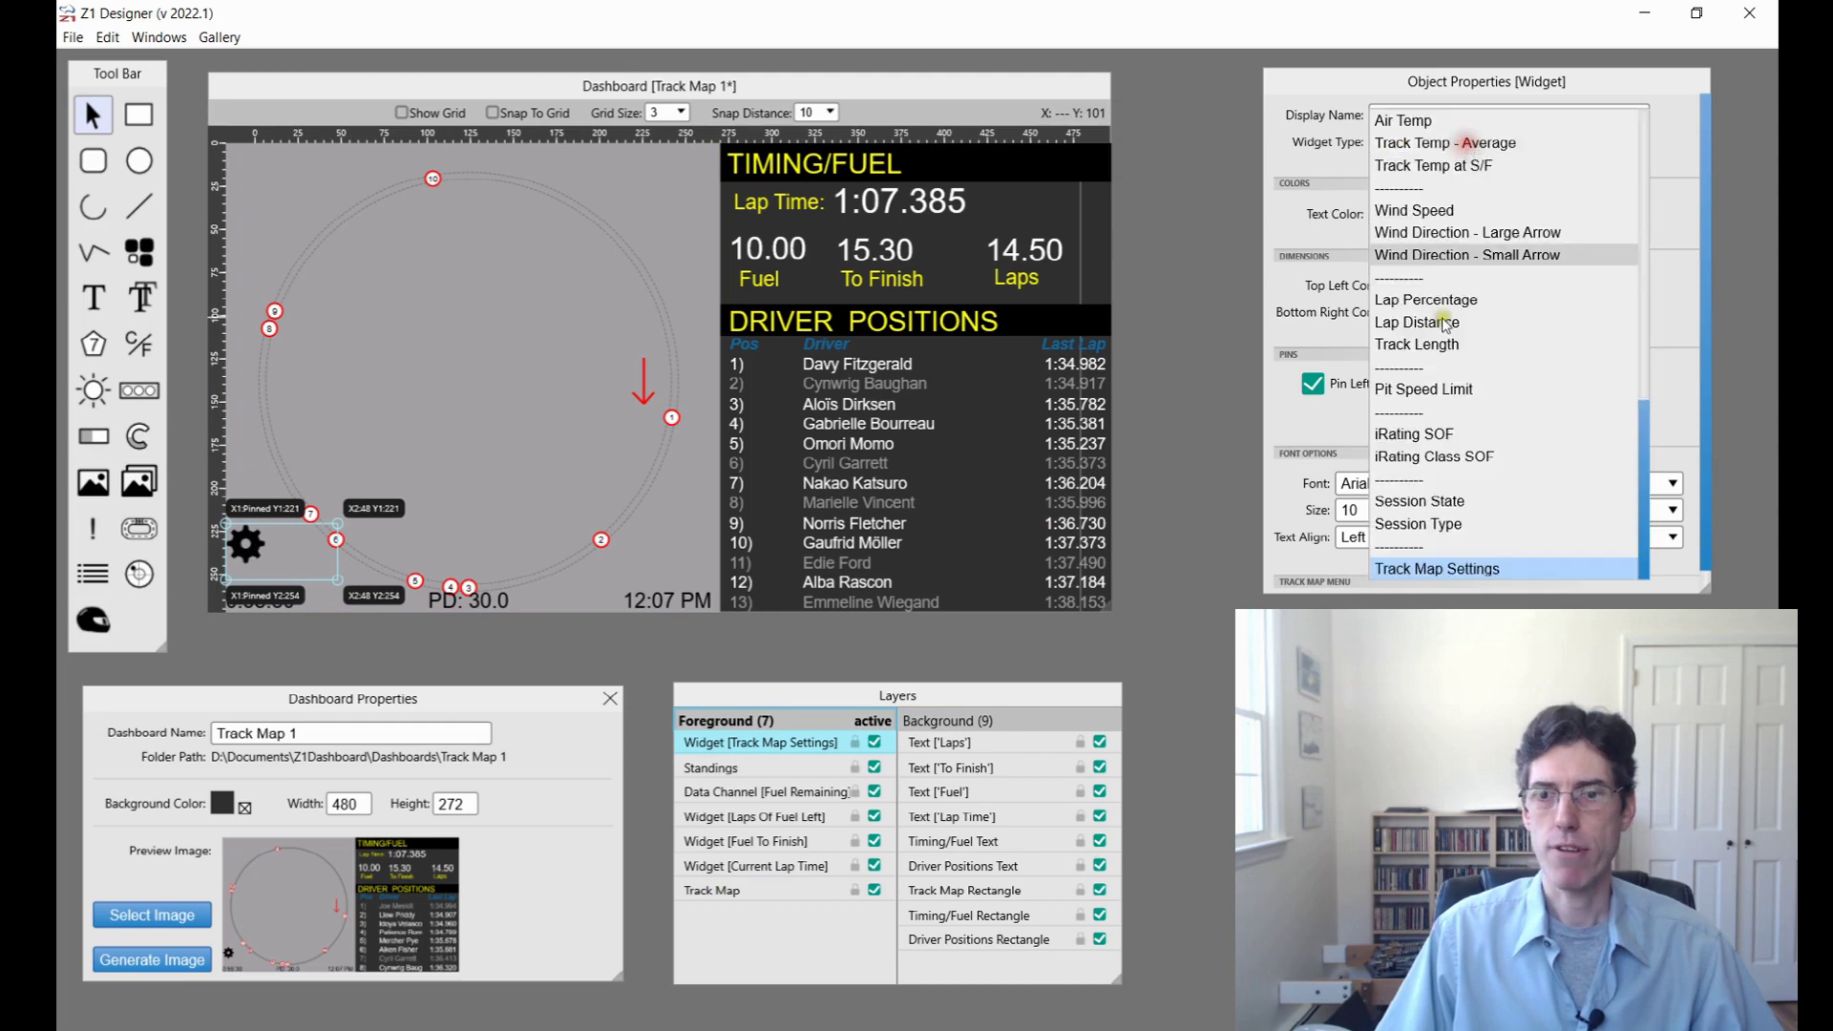
{"action": "left_click", "coordinate": [1462, 575]}
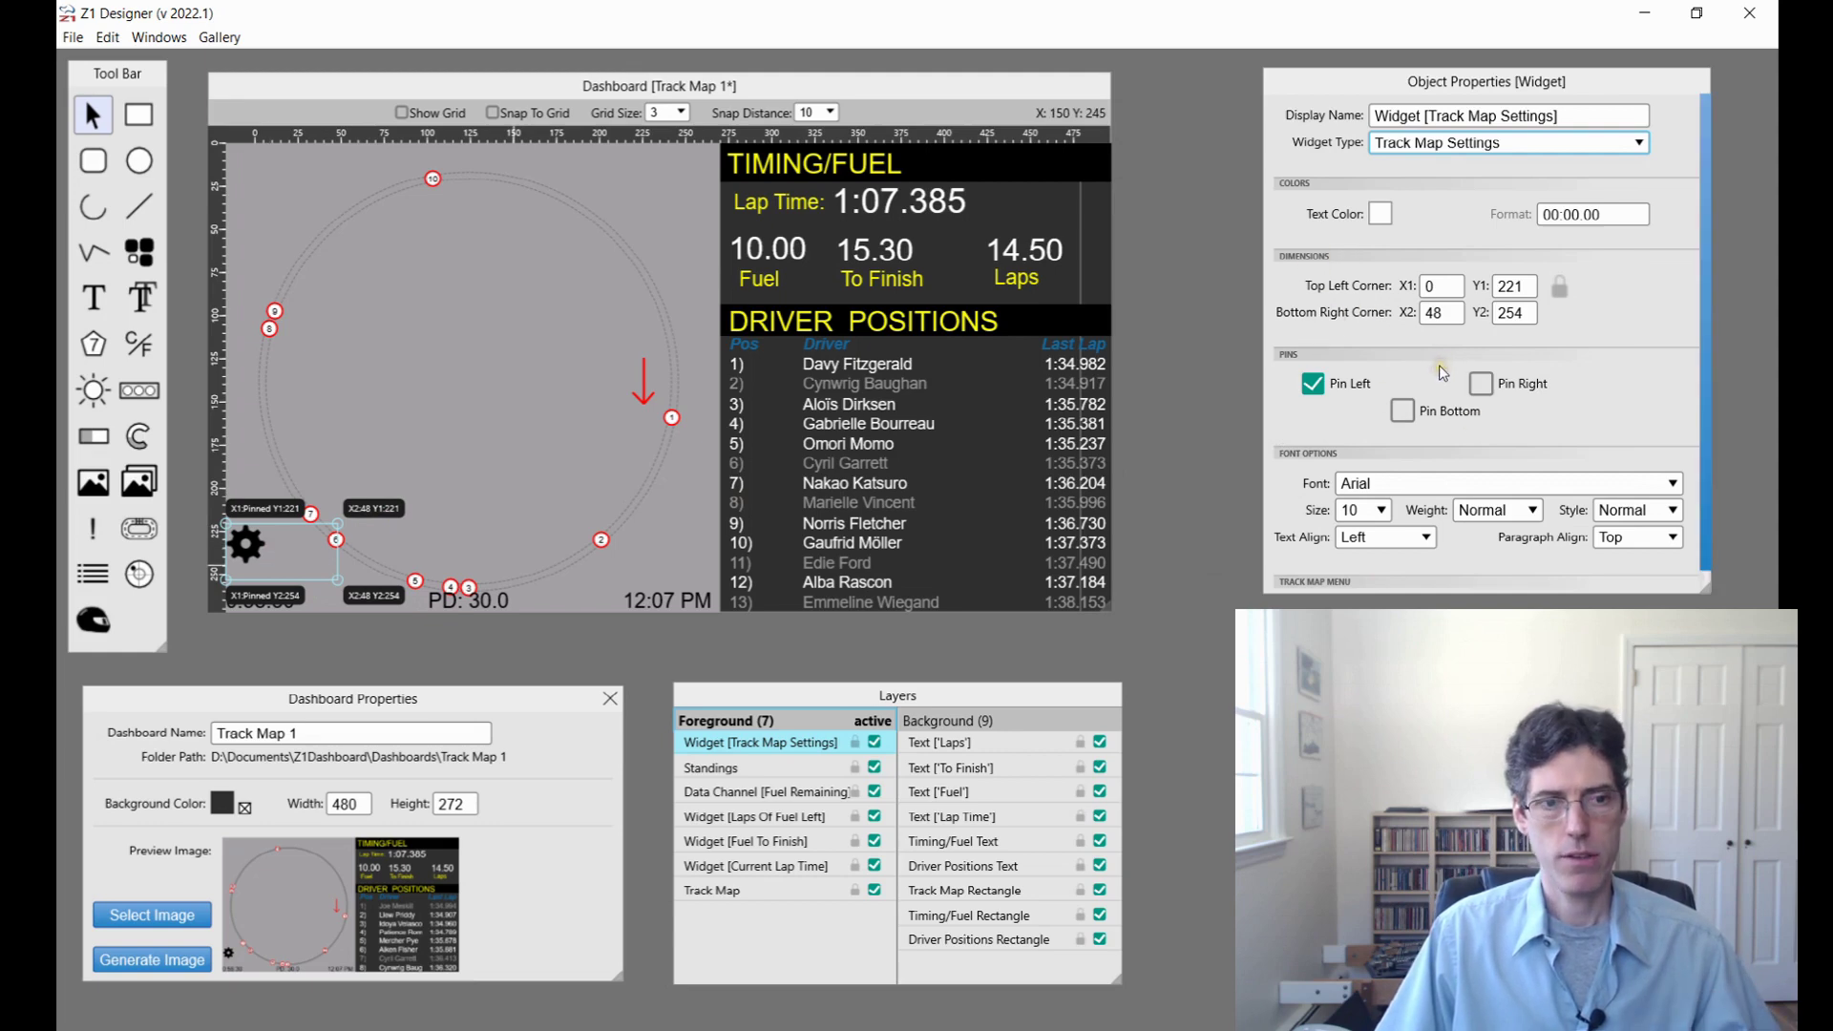
{"action": "scroll", "coordinate": [1439, 364], "scroll_direction": "down", "scroll_amount": 1}
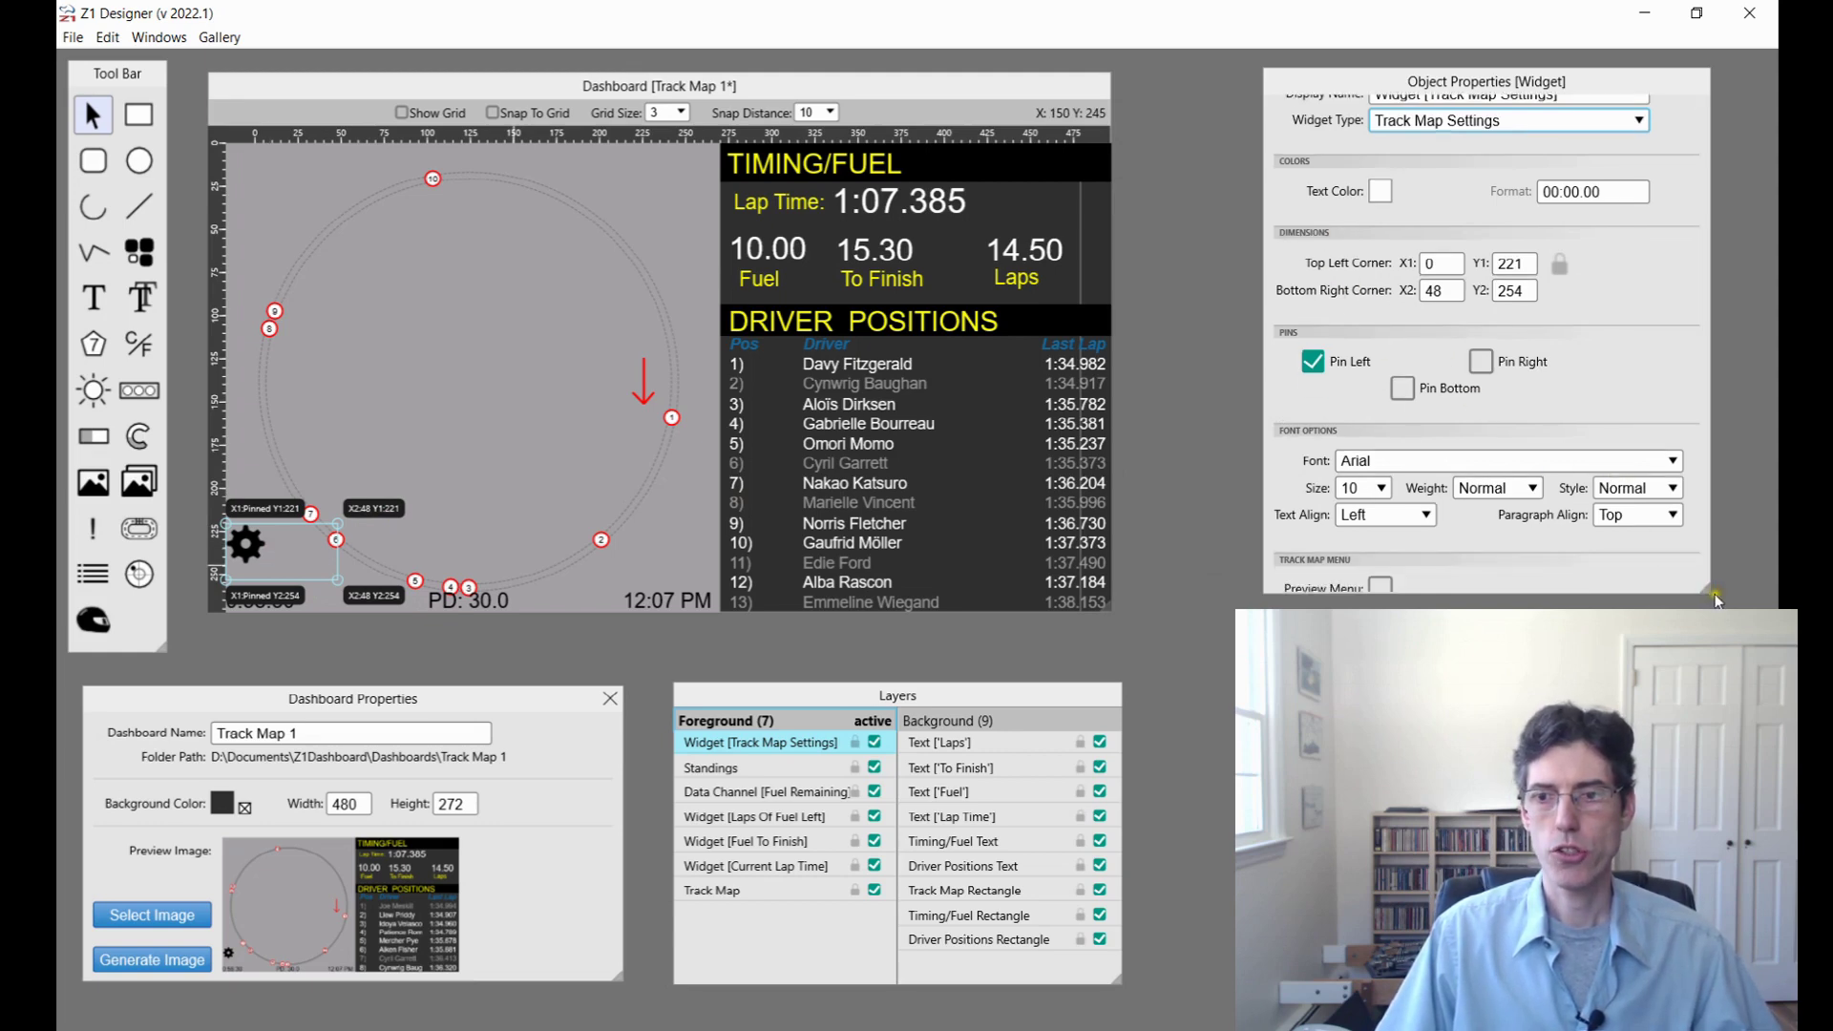
{"action": "left_click_drag", "start_coordinate": [1715, 598], "coordinate": [1715, 630]}
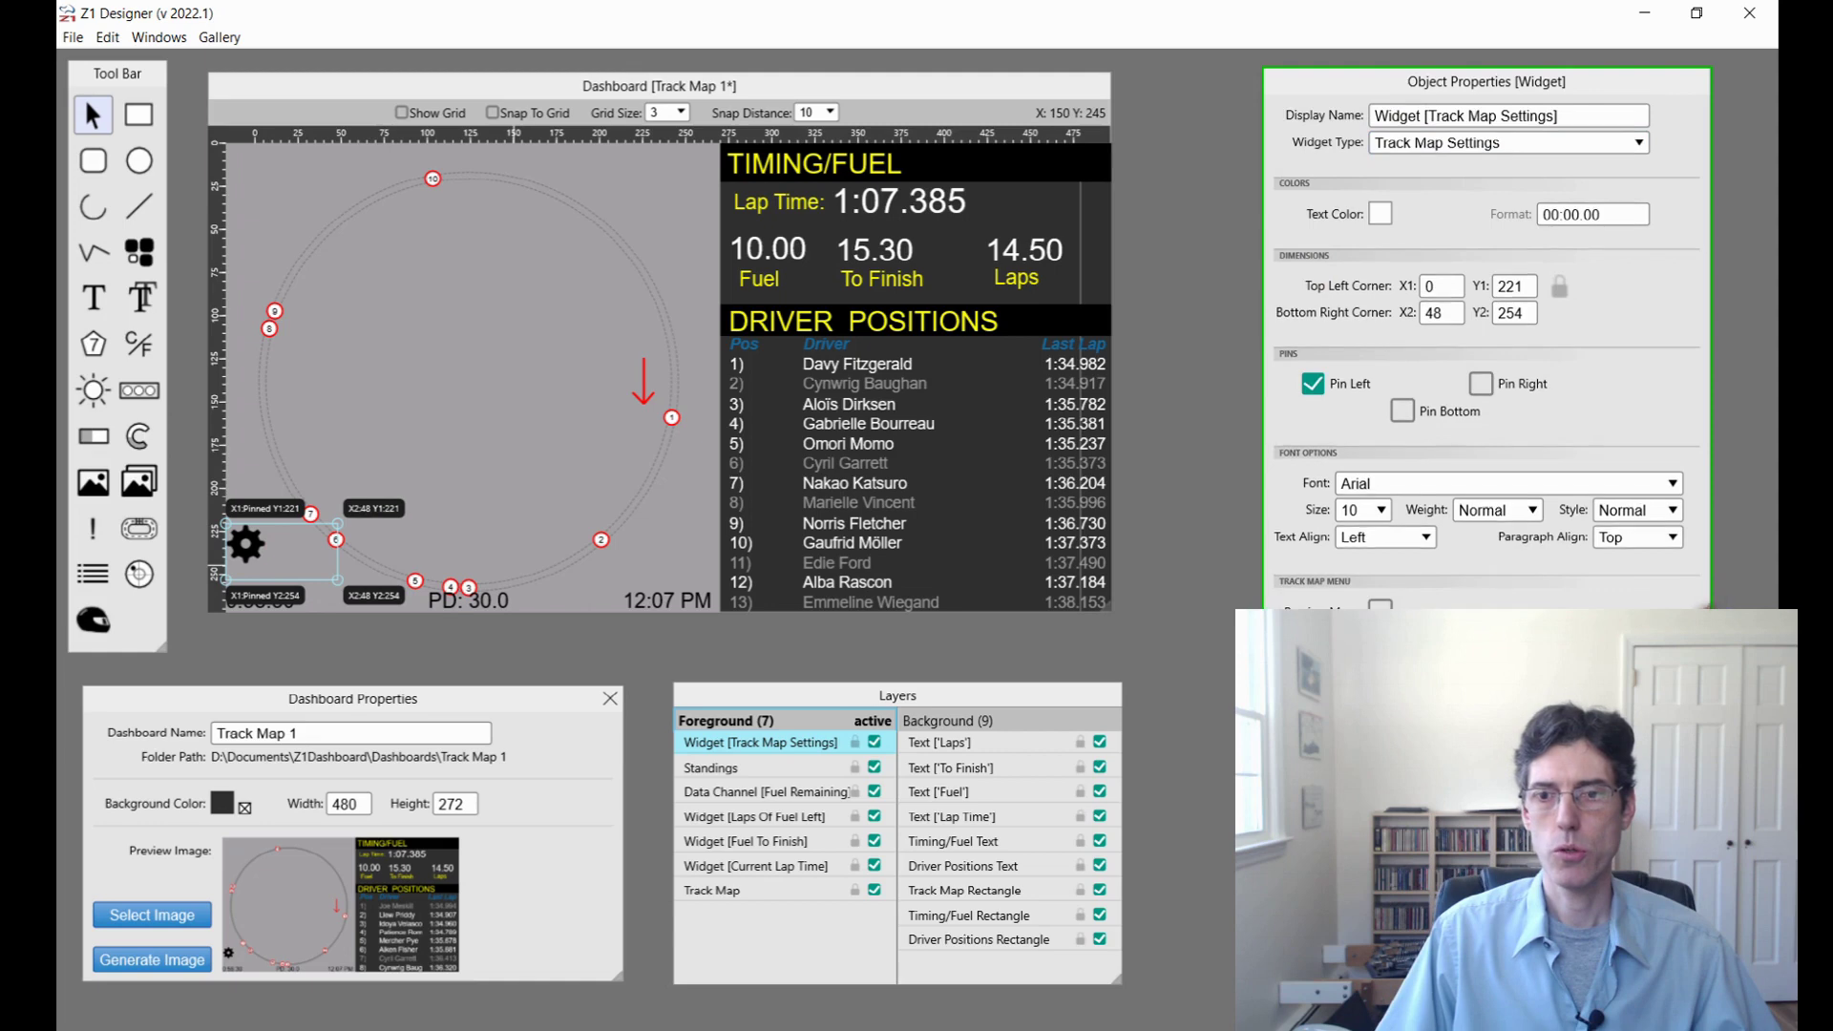
{"action": "left_click", "coordinate": [1380, 605]}
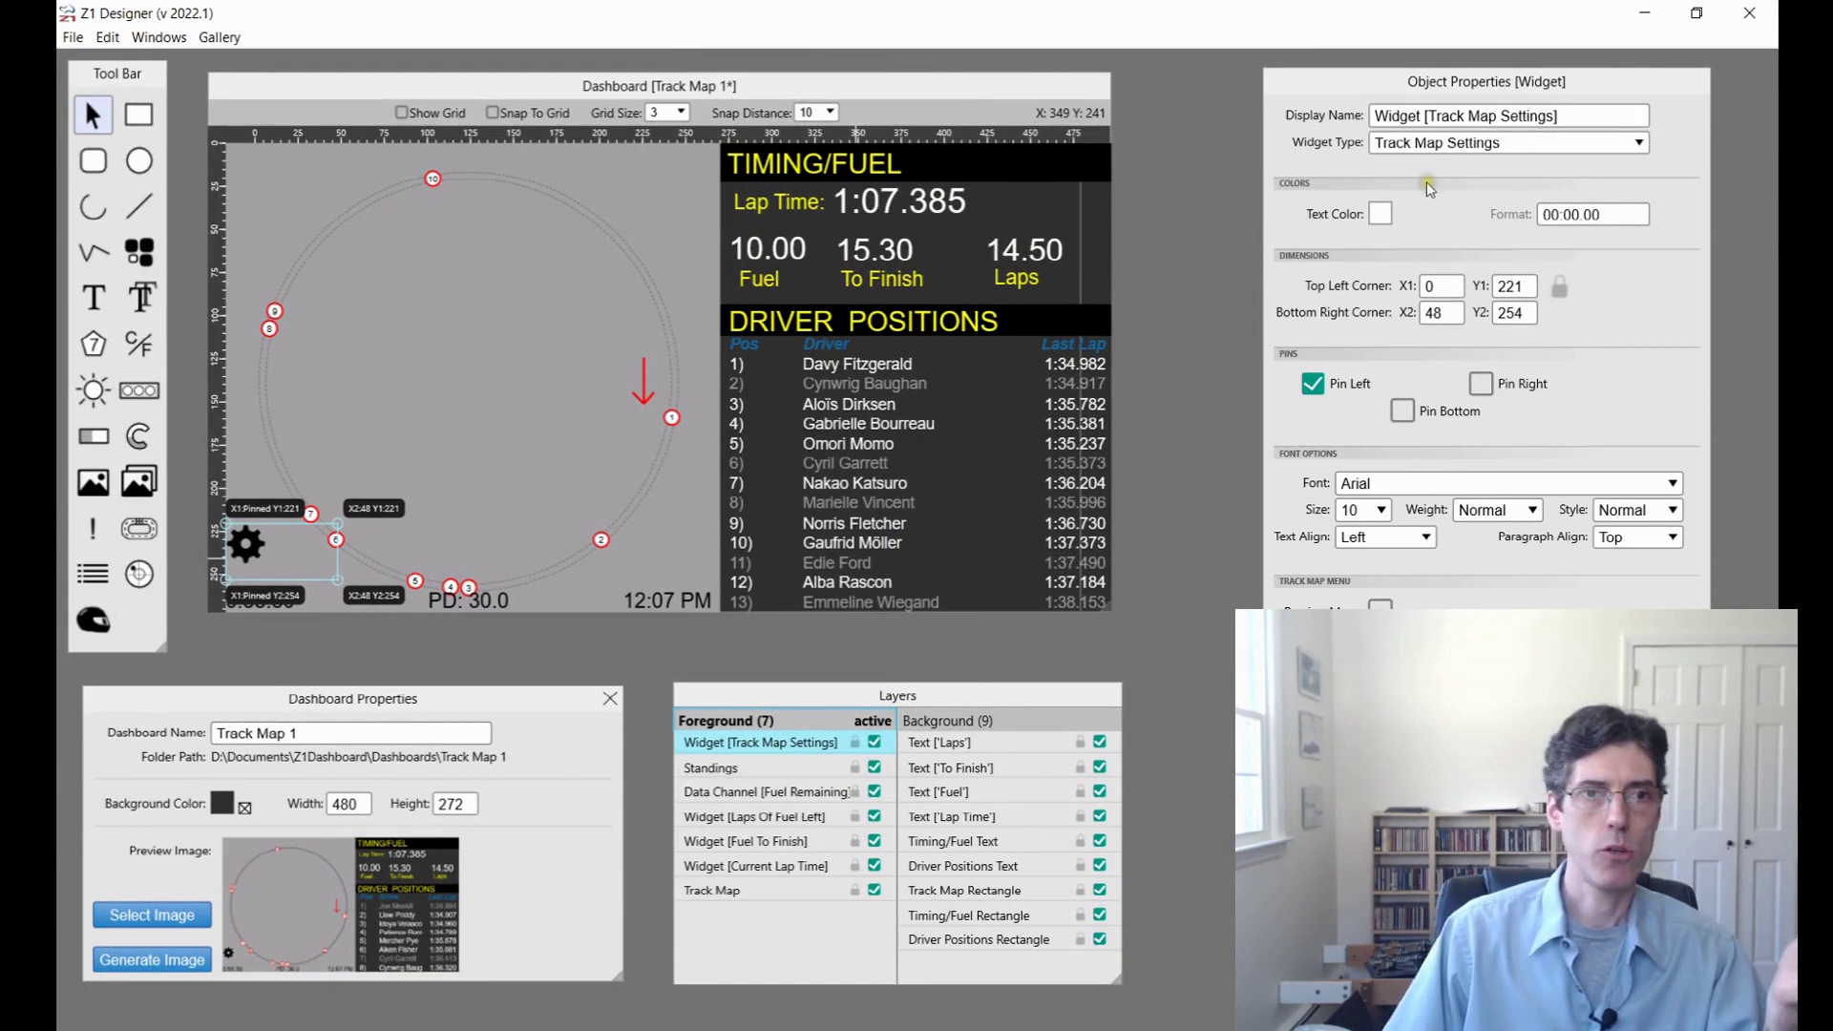
Step: Switch the gear widget's type between Session State and Session Type, and finally leave it as Session Type
{"action": "left_click", "coordinate": [1577, 141]}
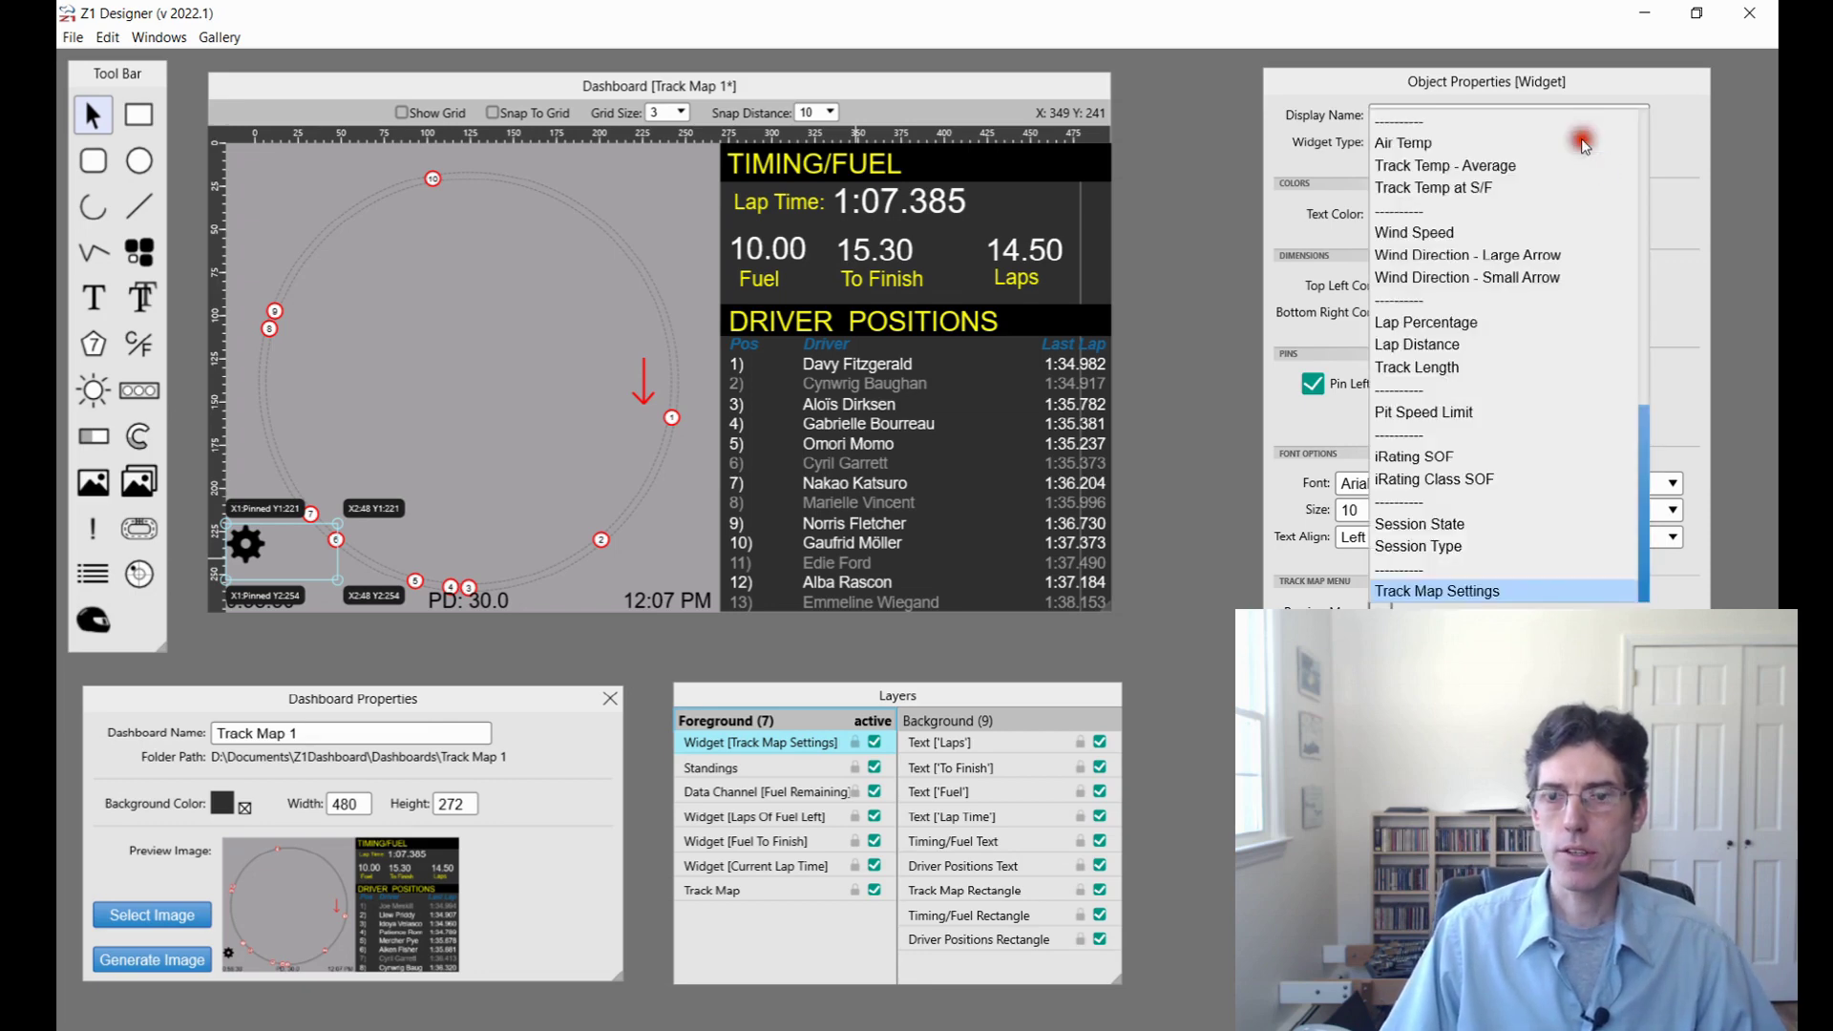
{"action": "left_click", "coordinate": [1451, 524]}
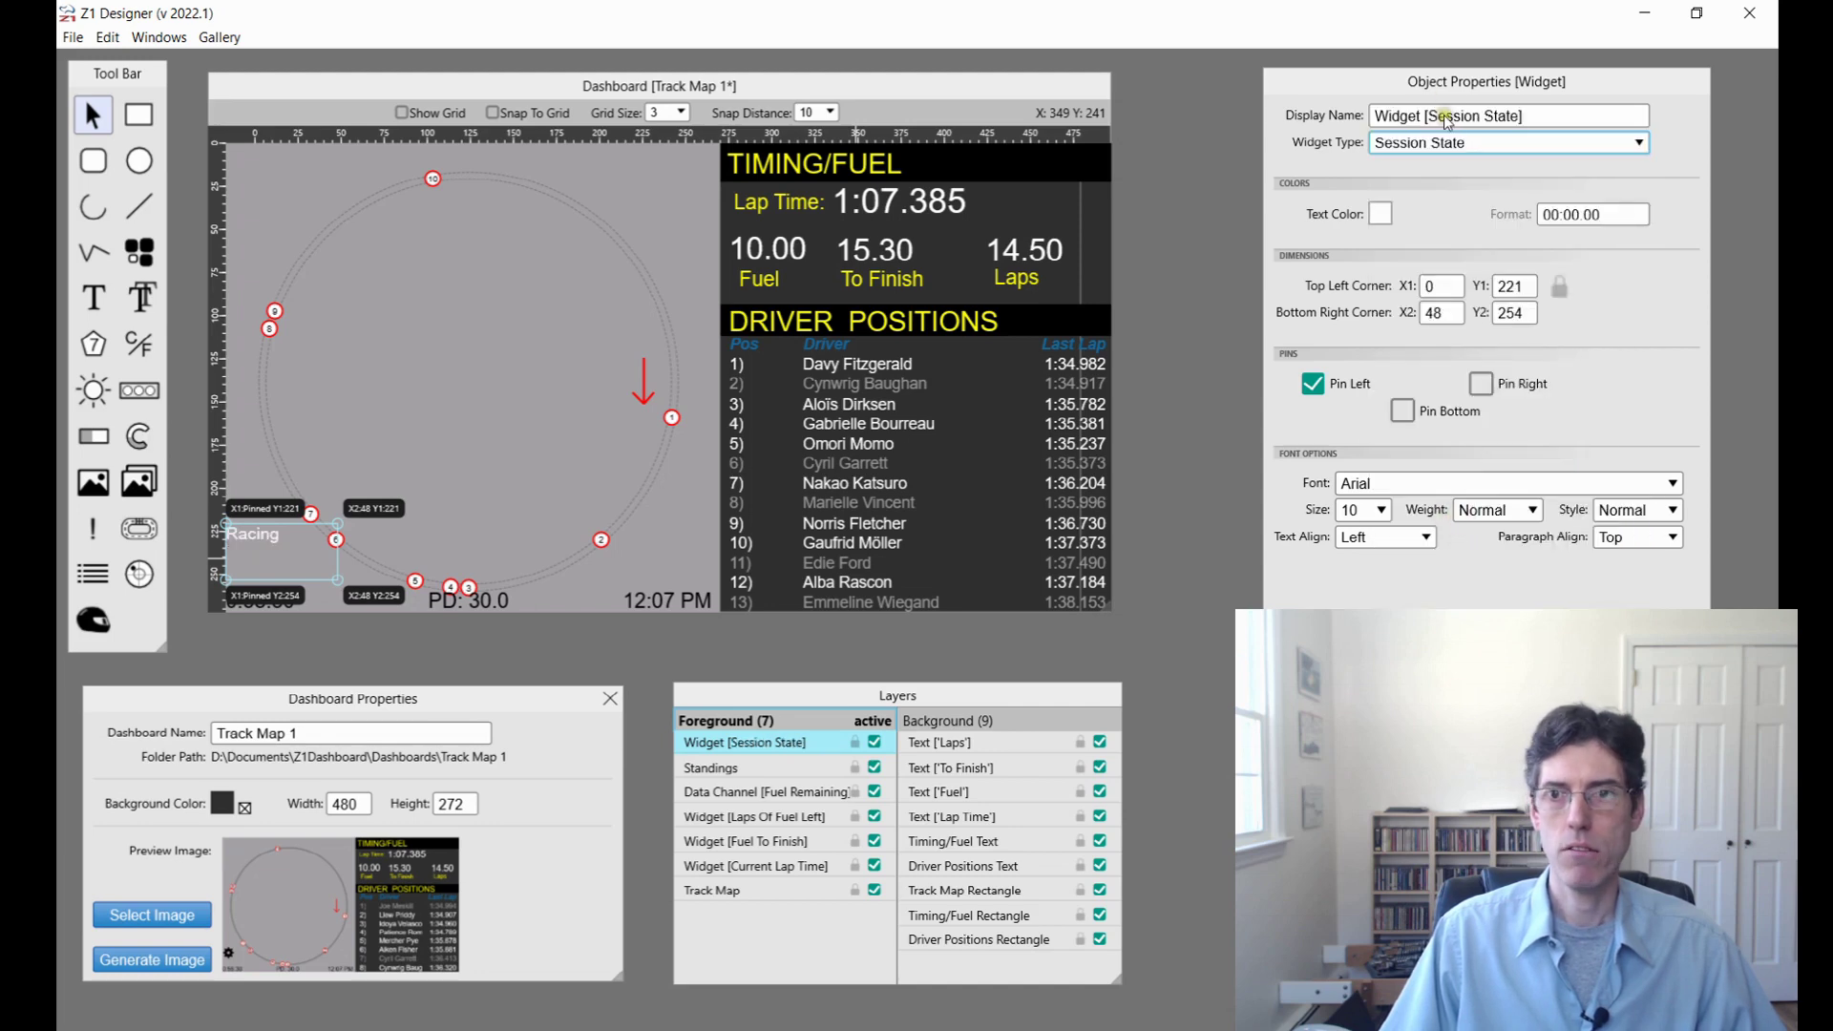
{"action": "left_click", "coordinate": [1449, 144]}
{"action": "left_click", "coordinate": [1419, 552]}
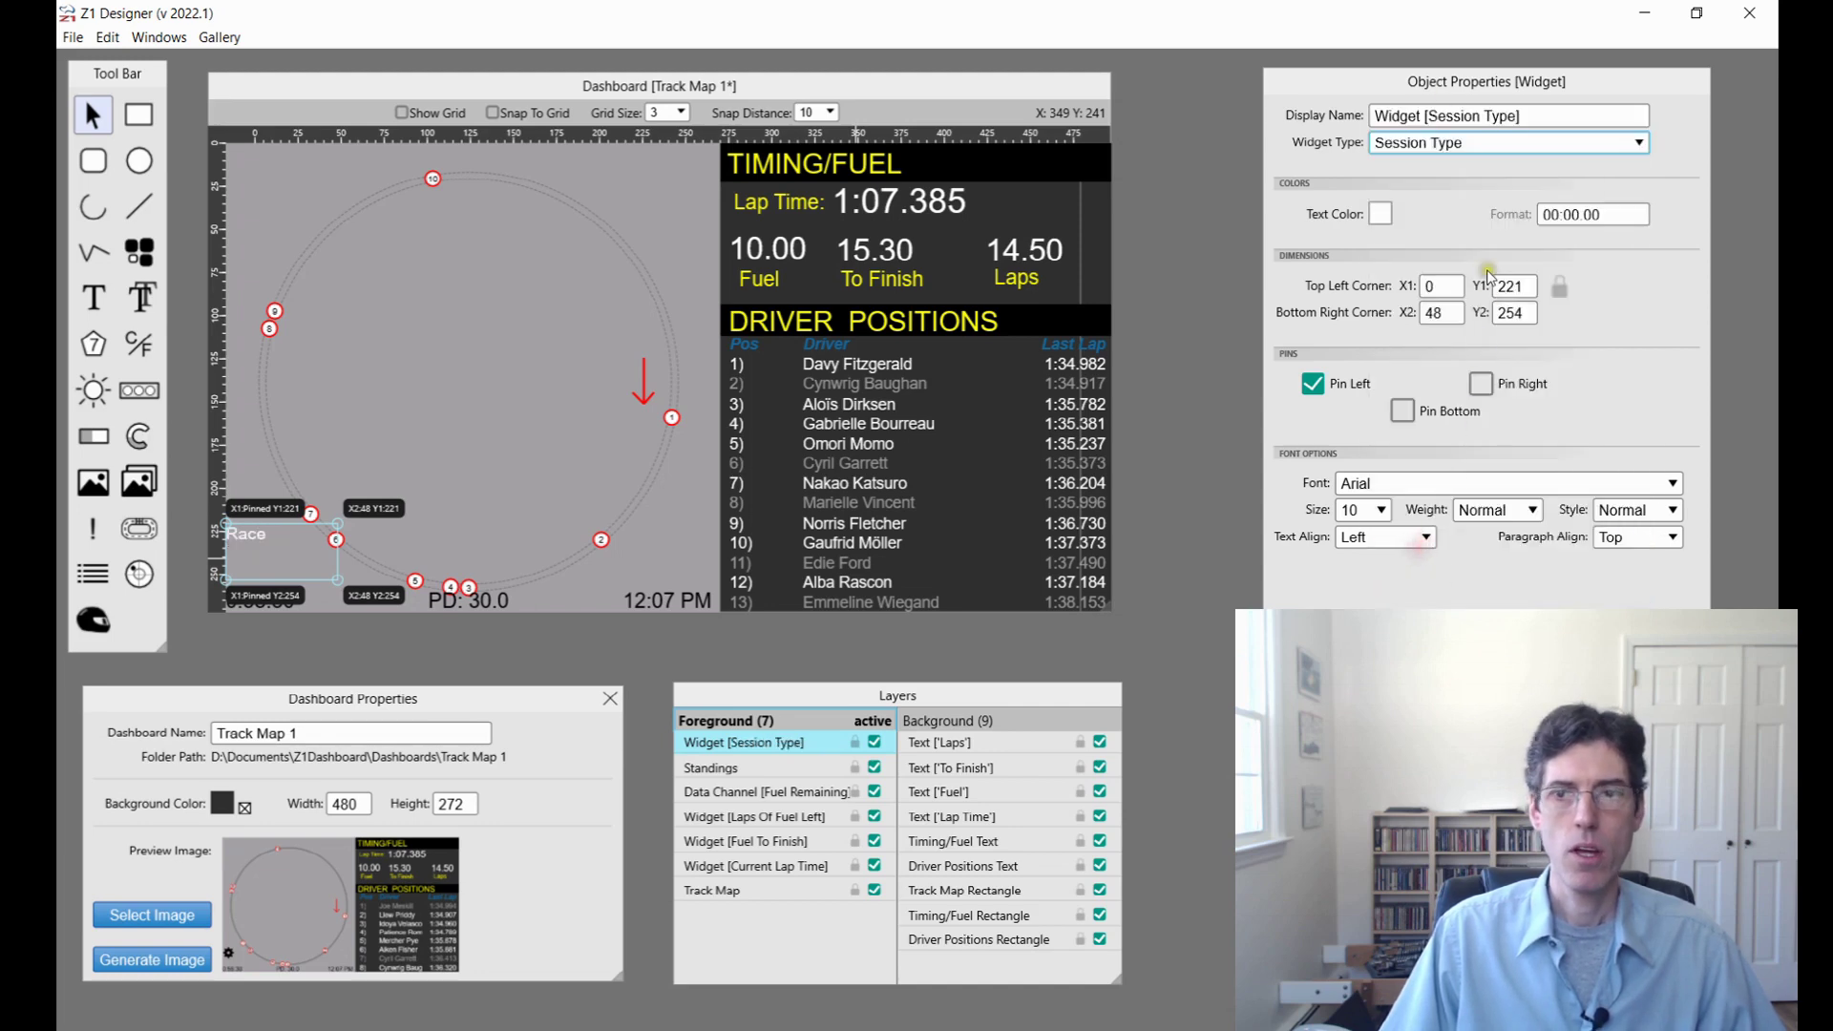
{"action": "left_click", "coordinate": [1478, 143]}
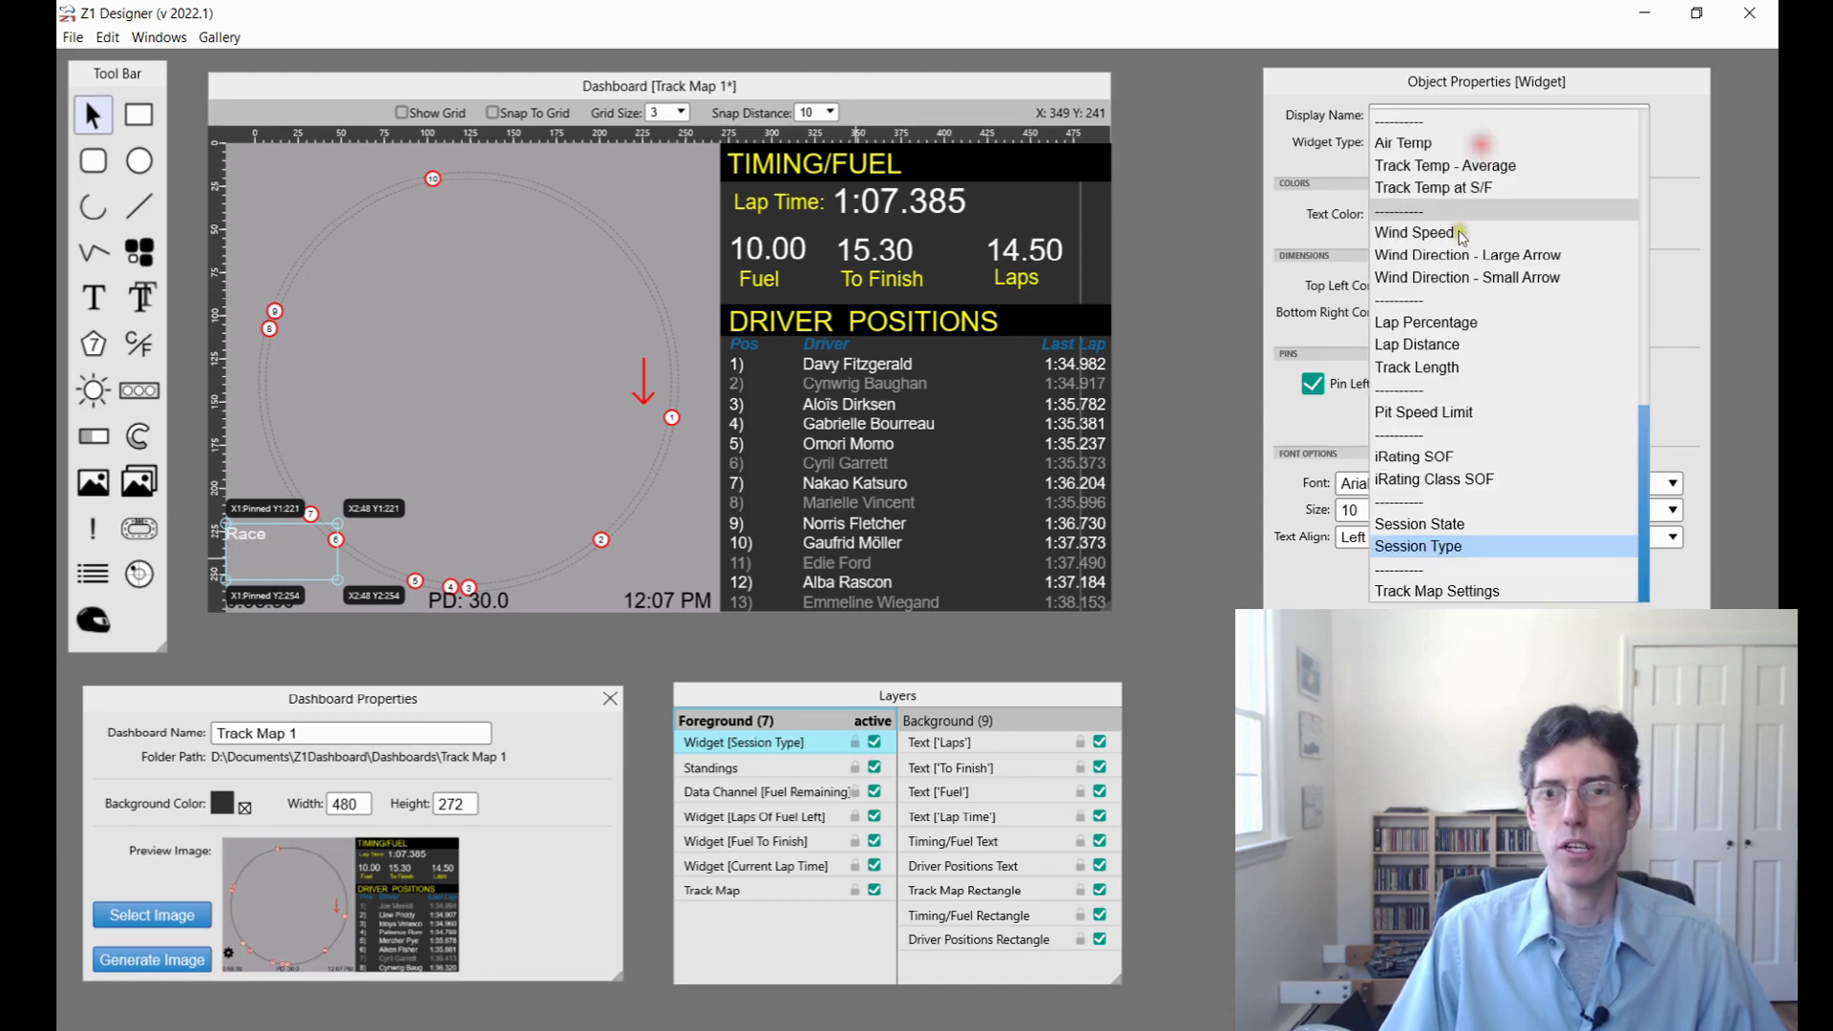
{"action": "left_click", "coordinate": [1437, 521]}
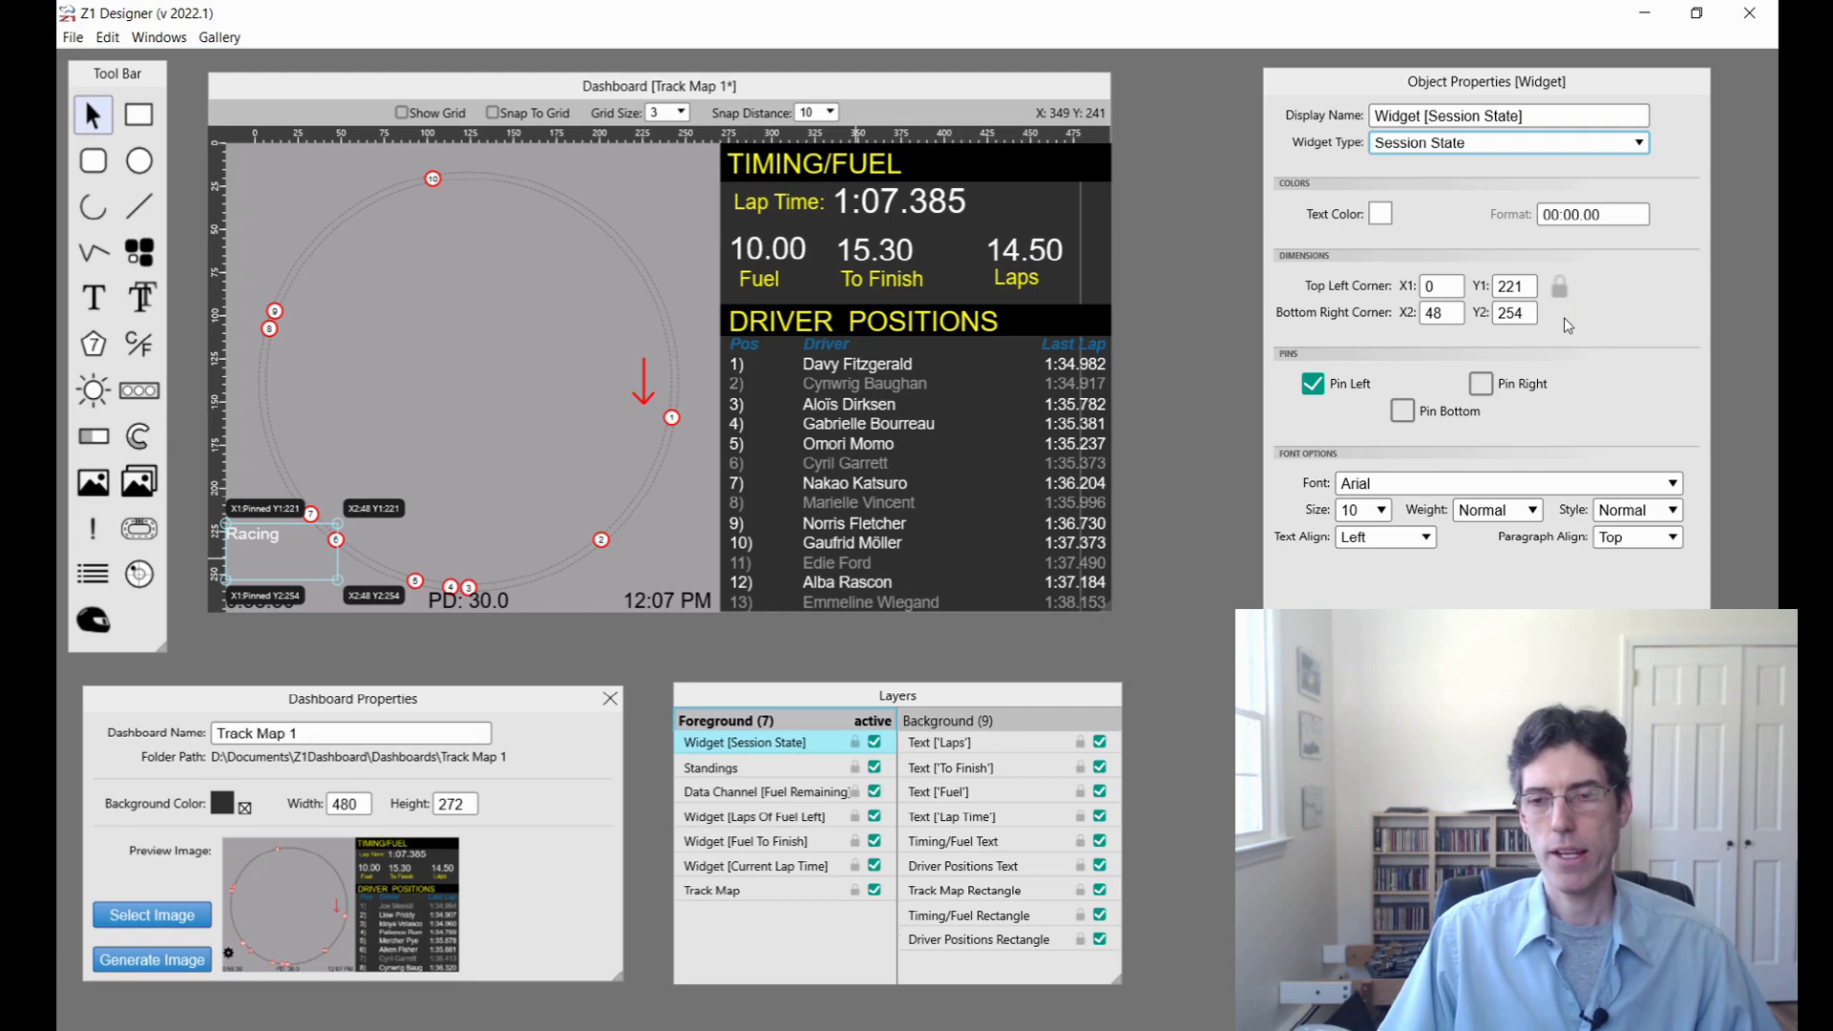
{"action": "left_click", "coordinate": [1492, 139]}
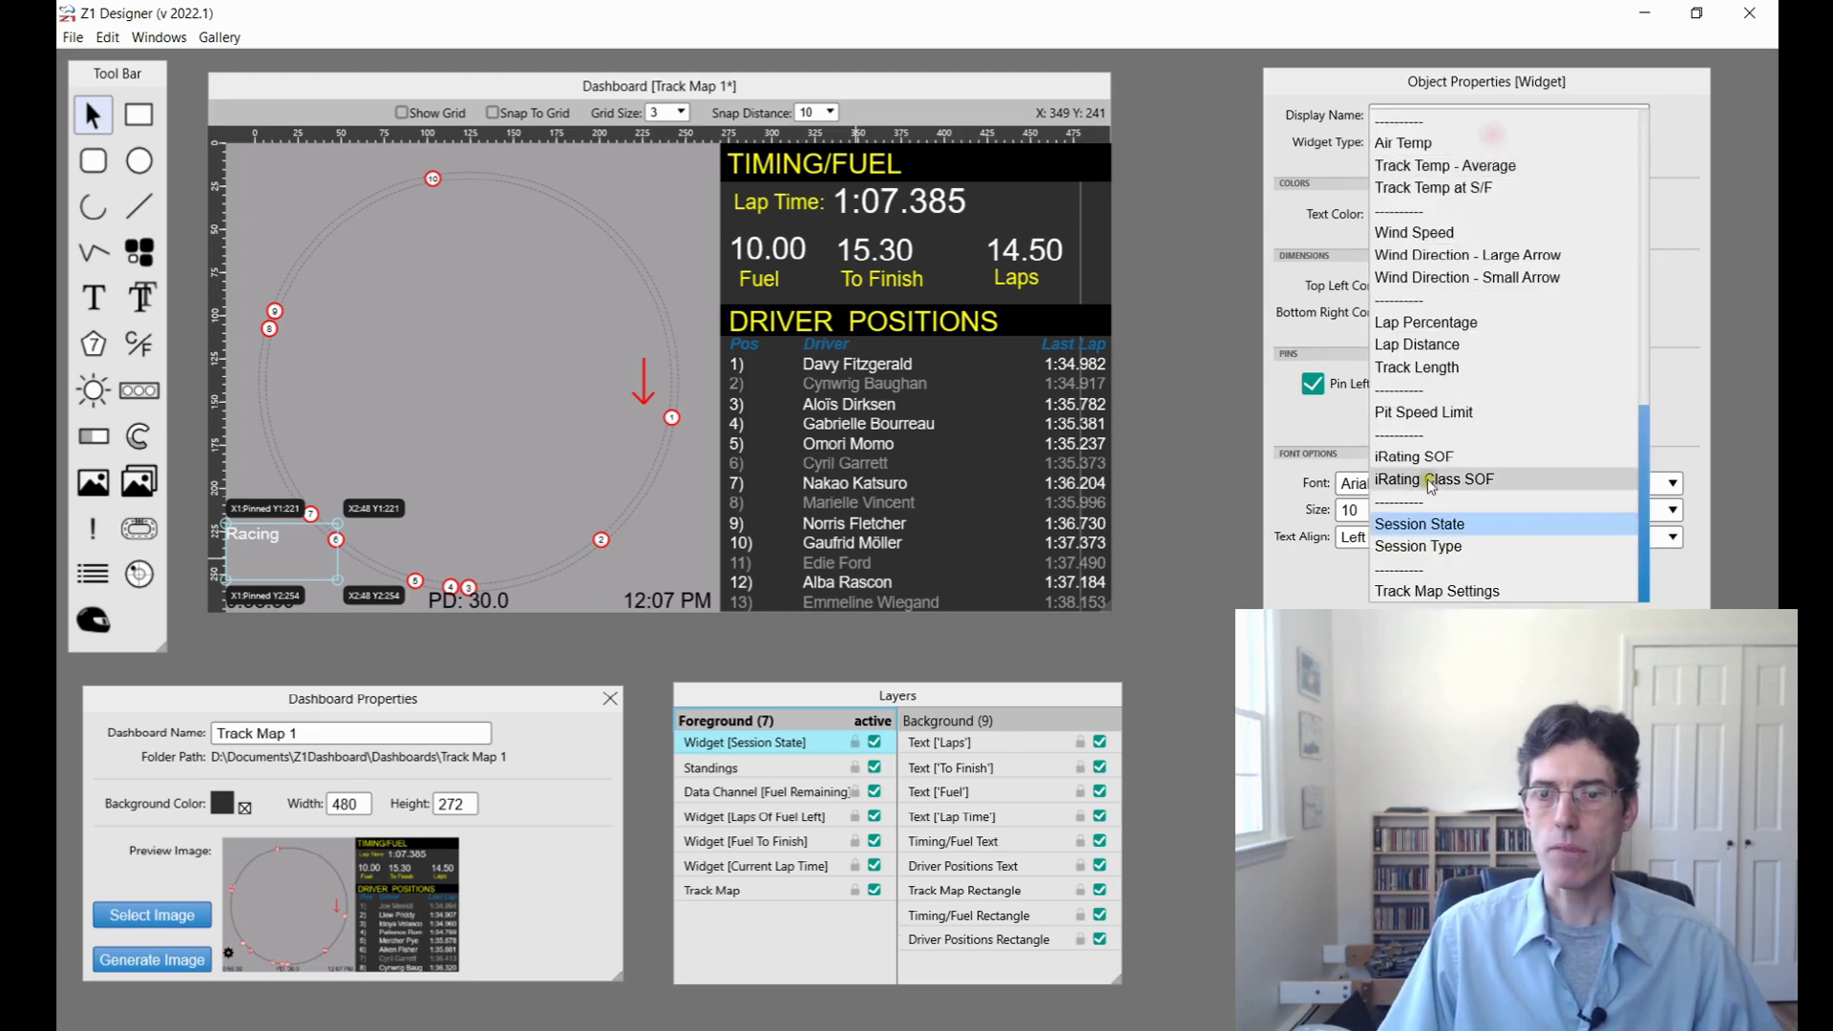
{"action": "left_click", "coordinate": [1419, 546]}
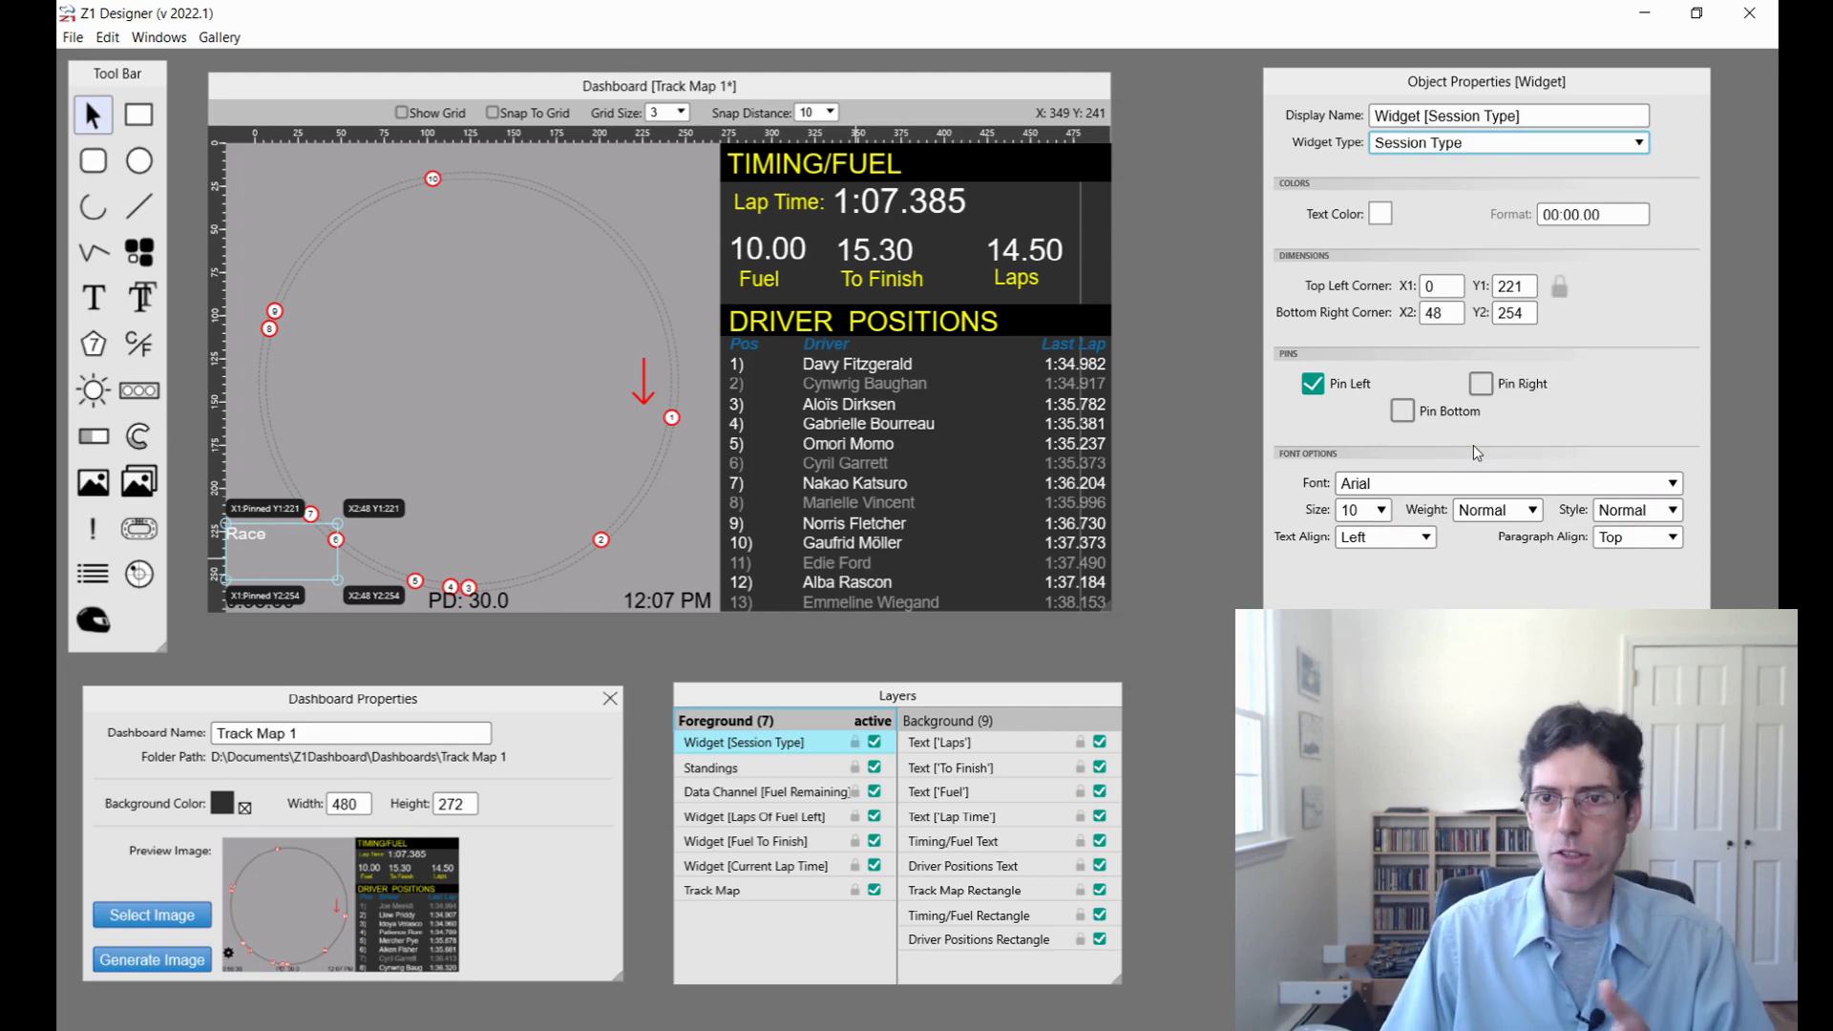
Step: Try Position After Stop as the type of the session widget on the track map dashboard
{"action": "left_click", "coordinate": [1598, 283]}
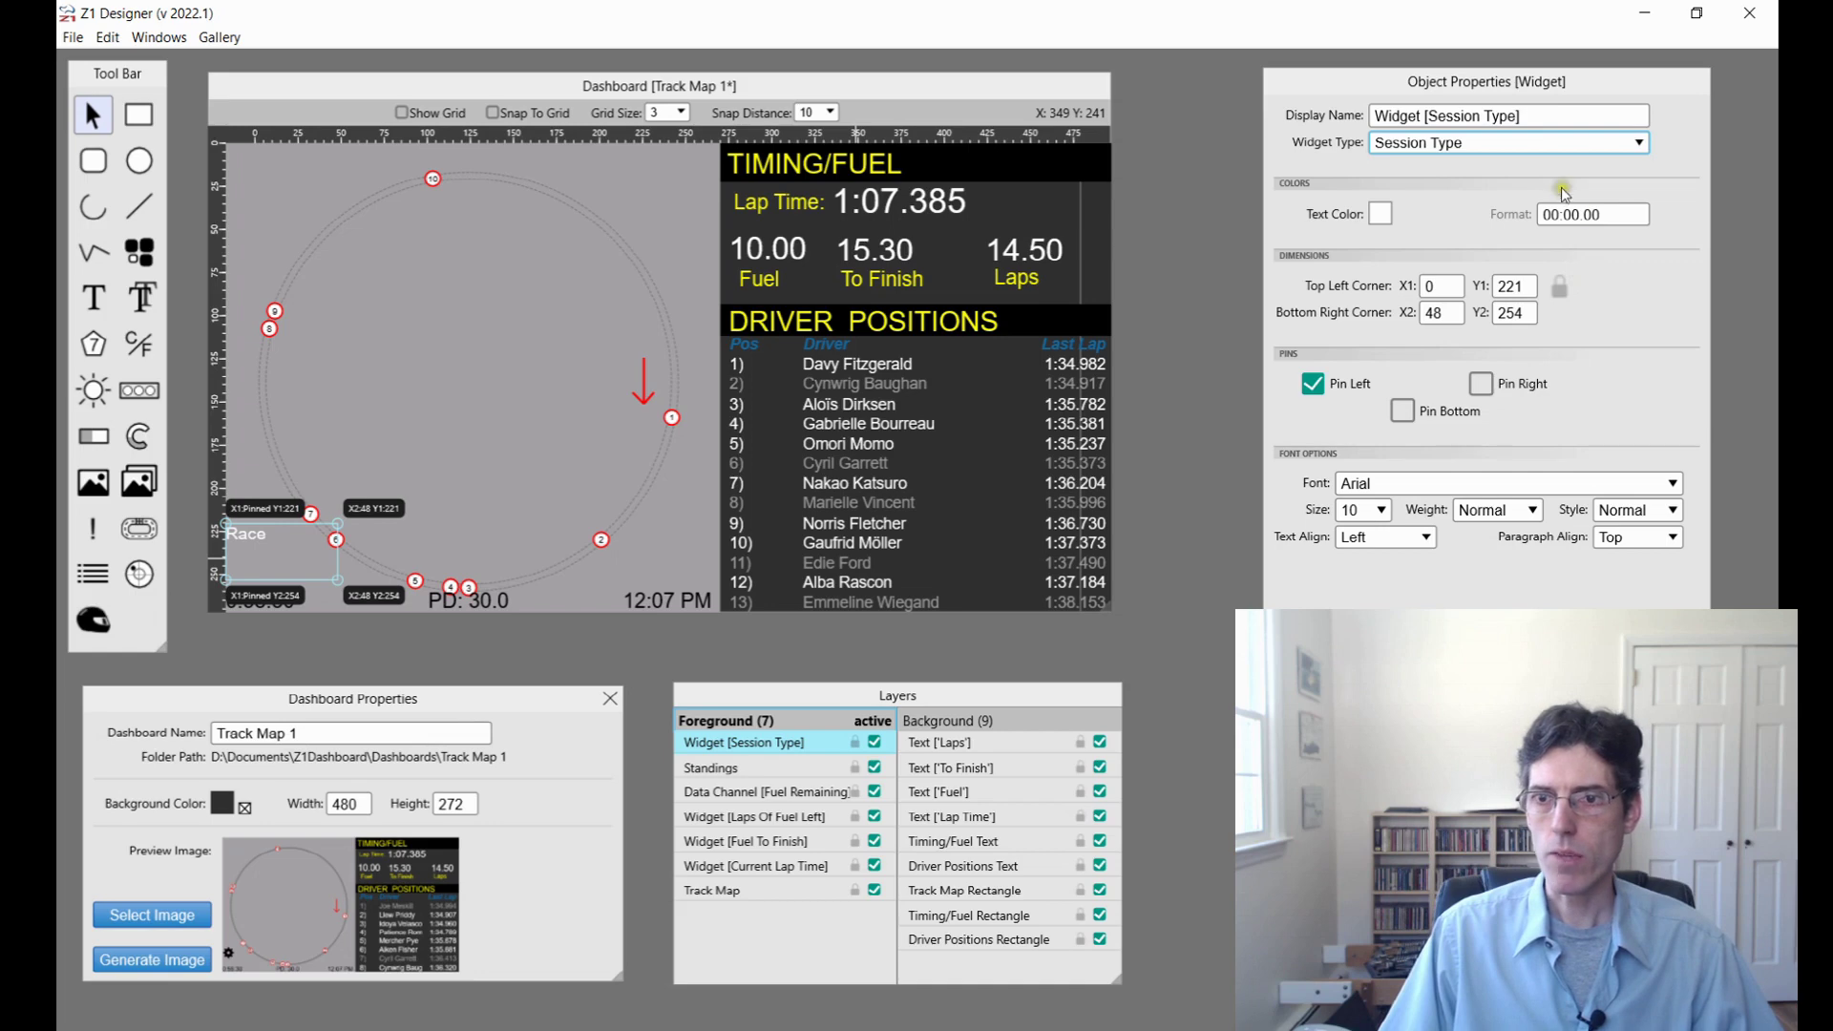
{"action": "left_click", "coordinate": [1537, 145]}
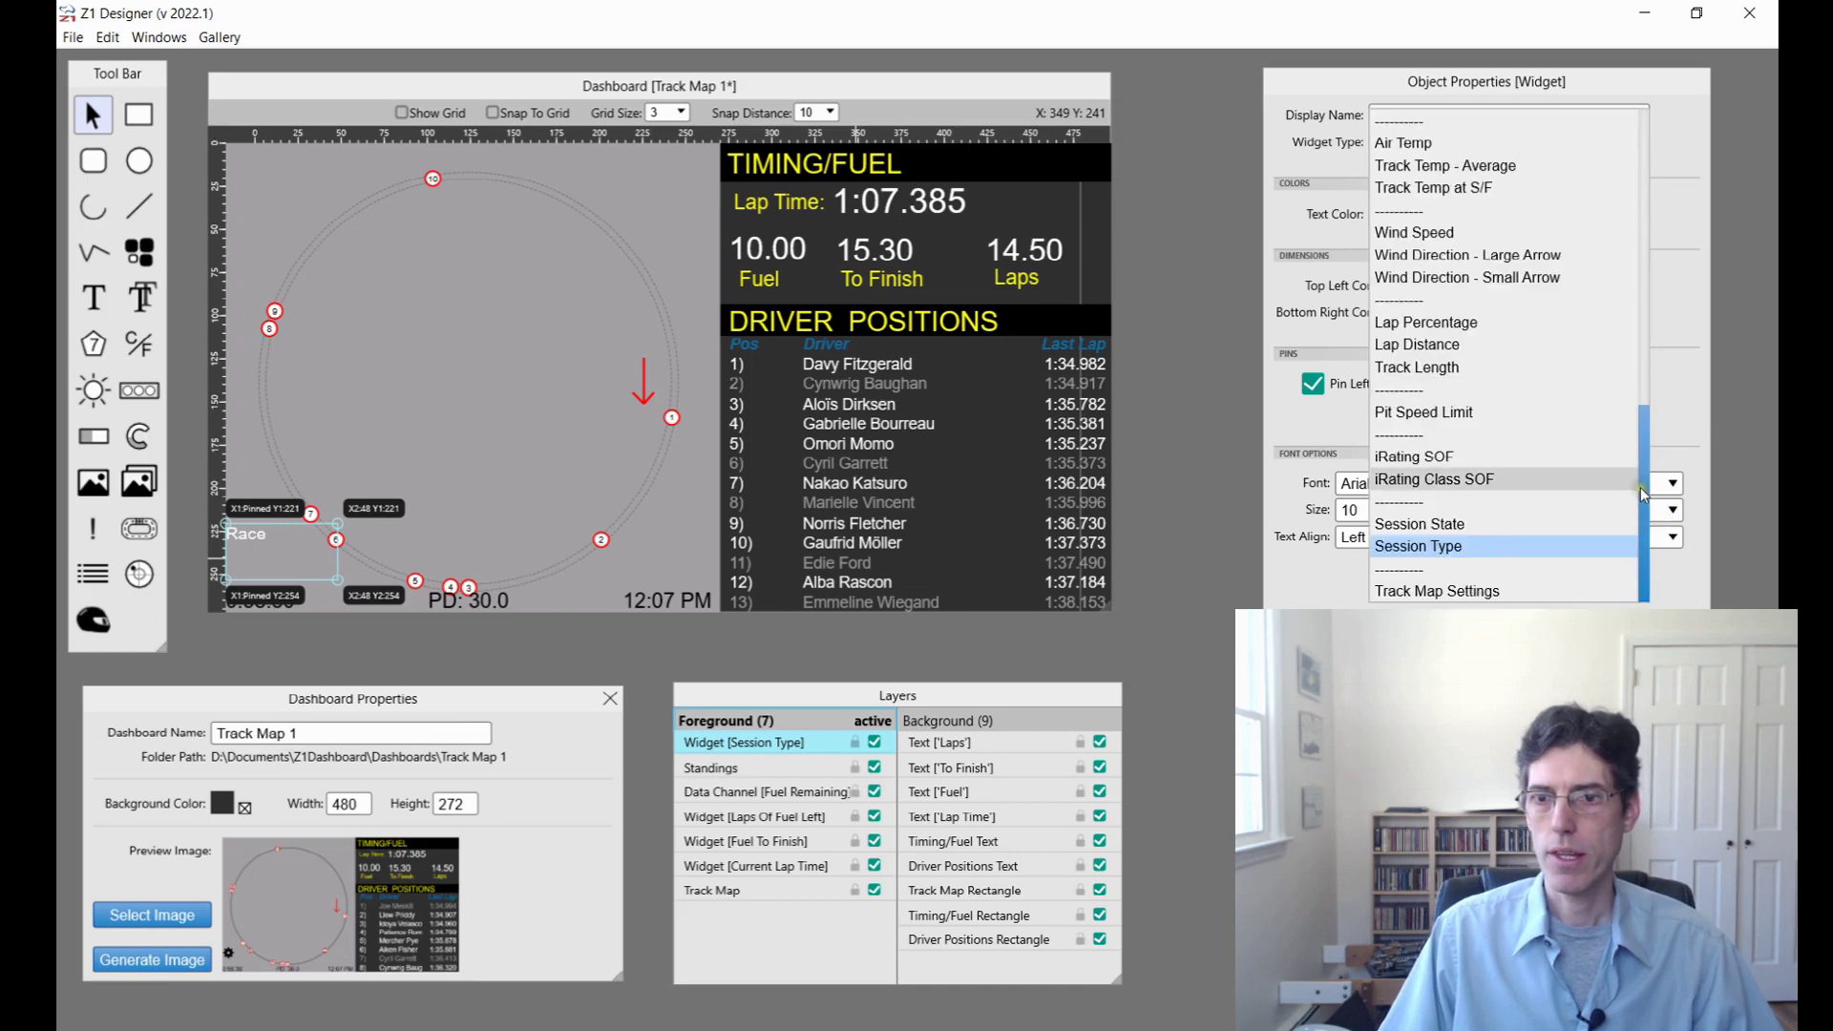
{"action": "left_click_drag", "start_coordinate": [1643, 485], "coordinate": [1624, 196]}
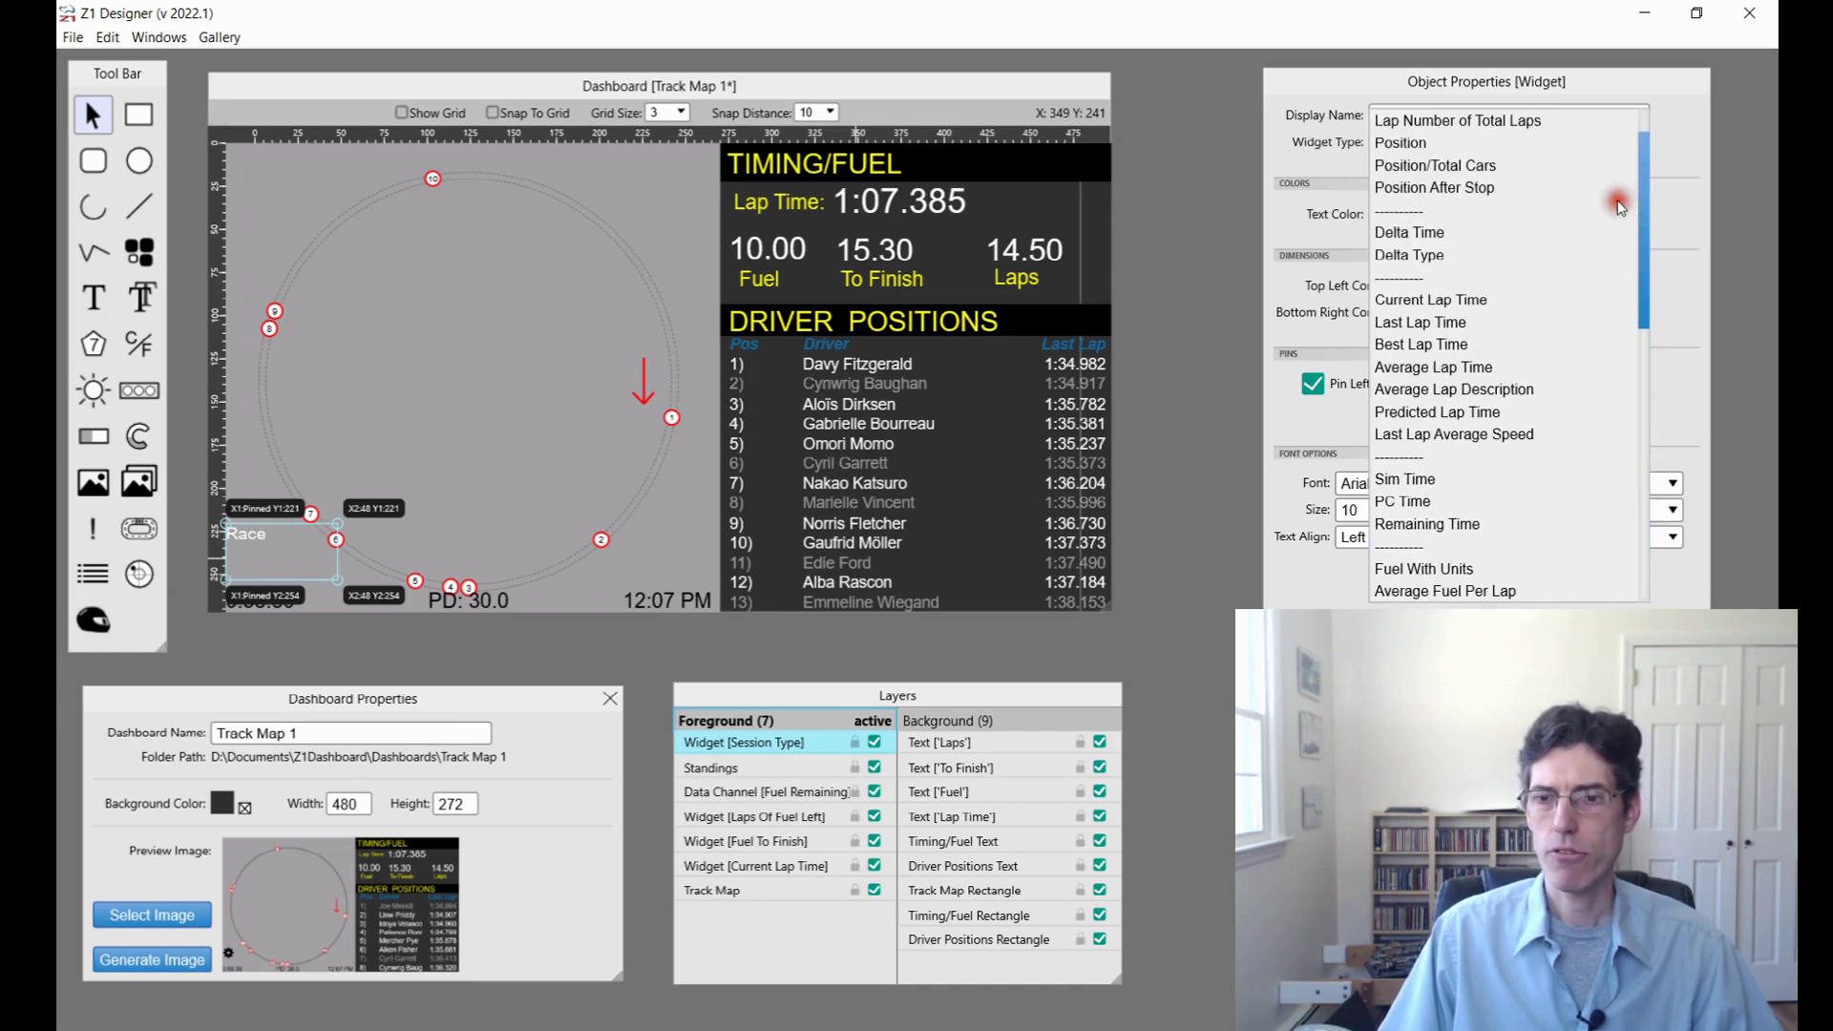
{"action": "scroll", "coordinate": [1532, 258], "scroll_direction": "up", "scroll_amount": 1}
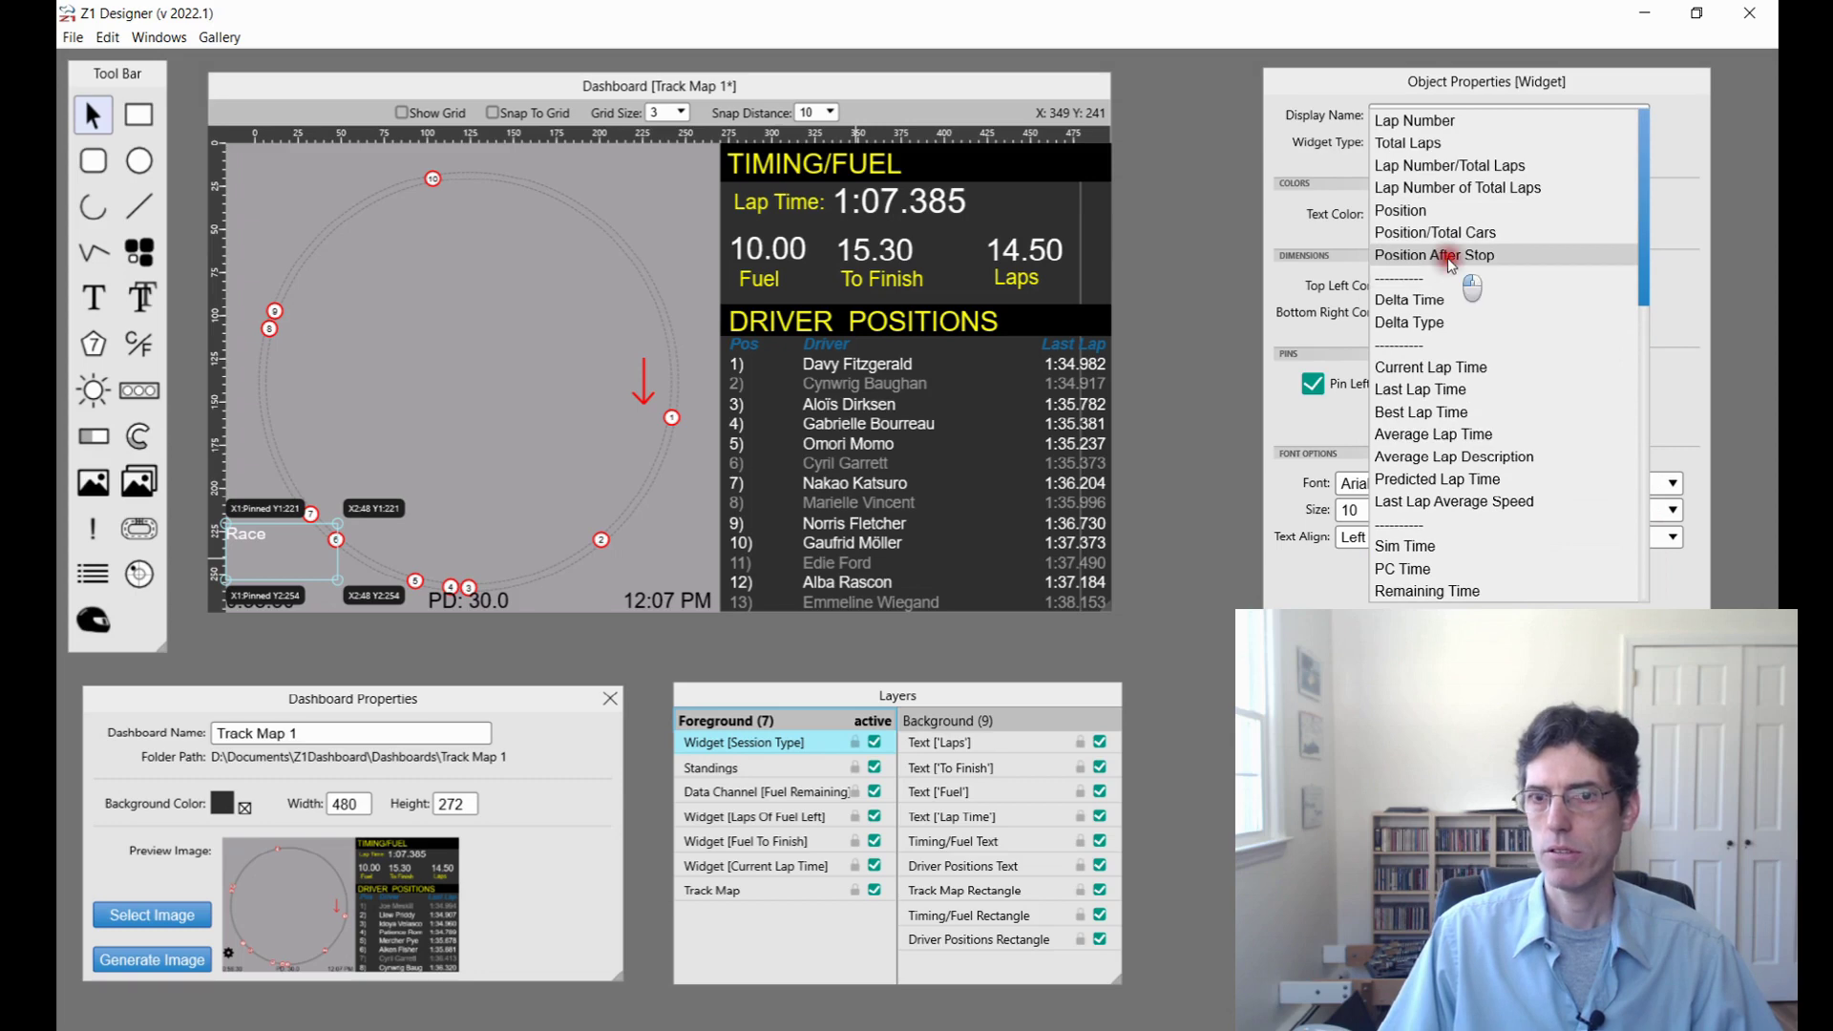
{"action": "left_click", "coordinate": [1447, 255]}
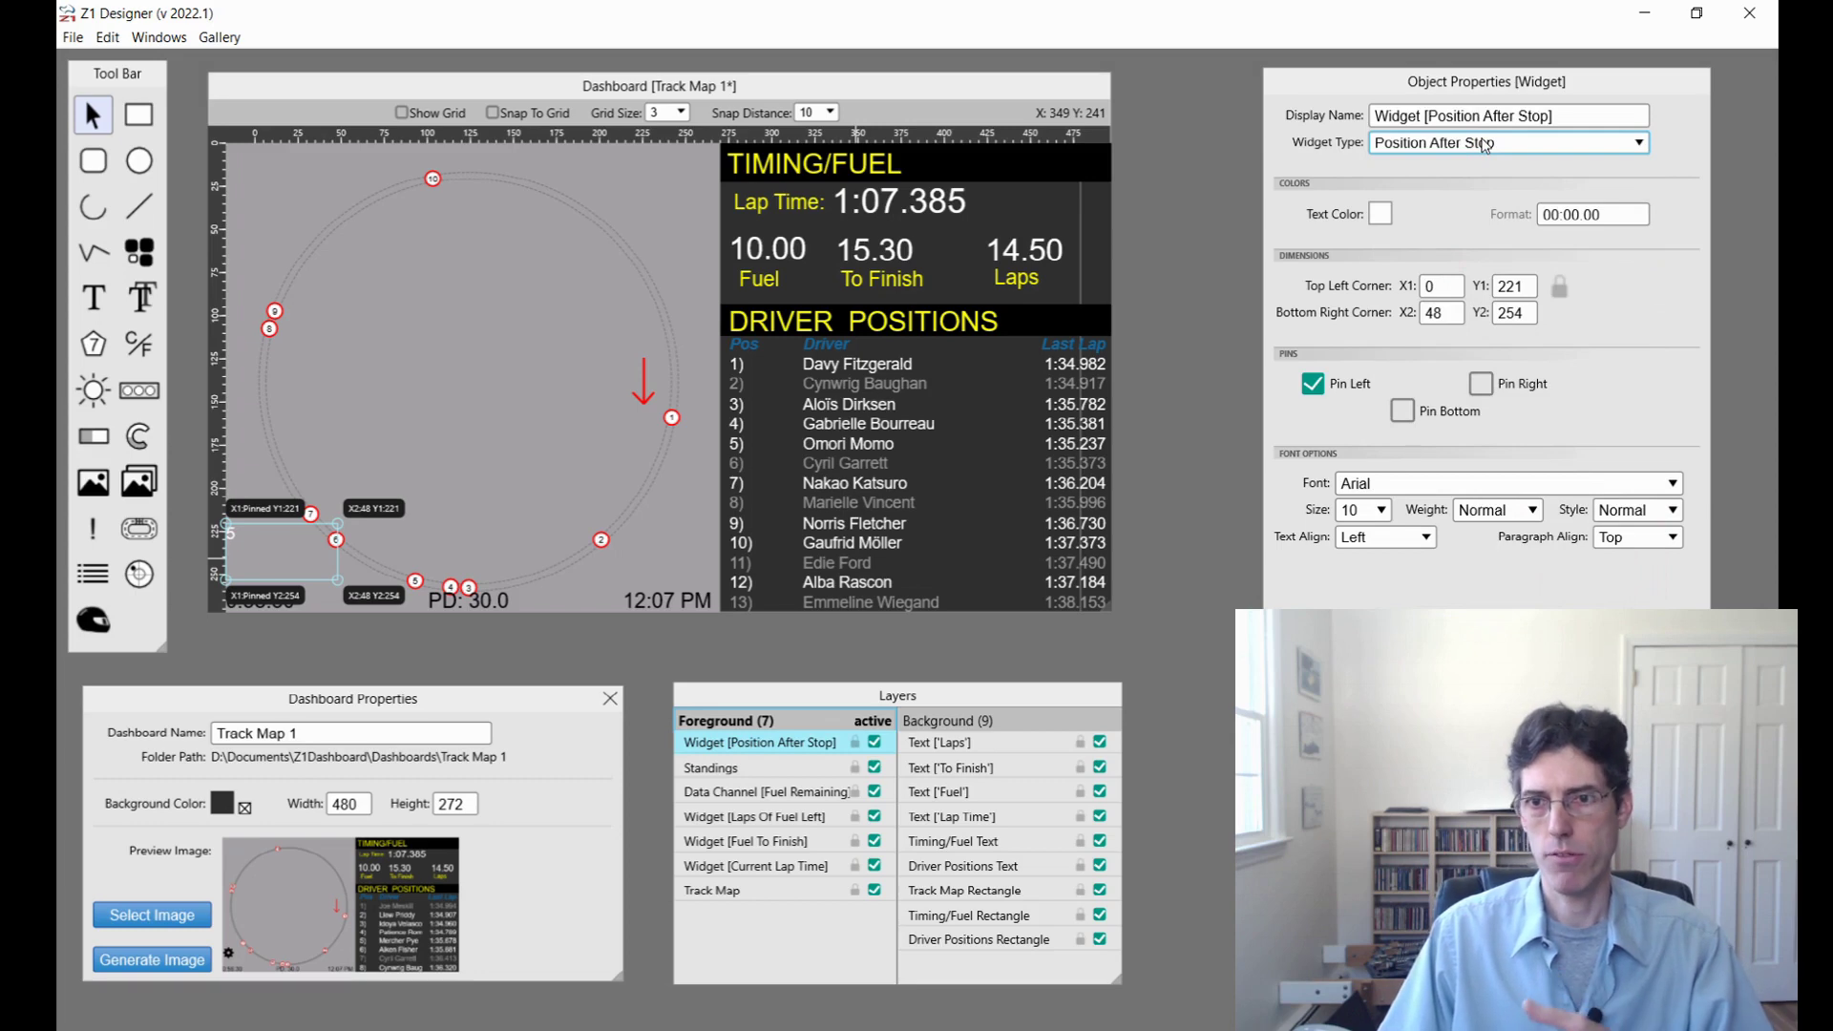
Step: Switch the widget's type to Position and after that to Position/Total Cars
{"action": "left_click", "coordinate": [1486, 145]}
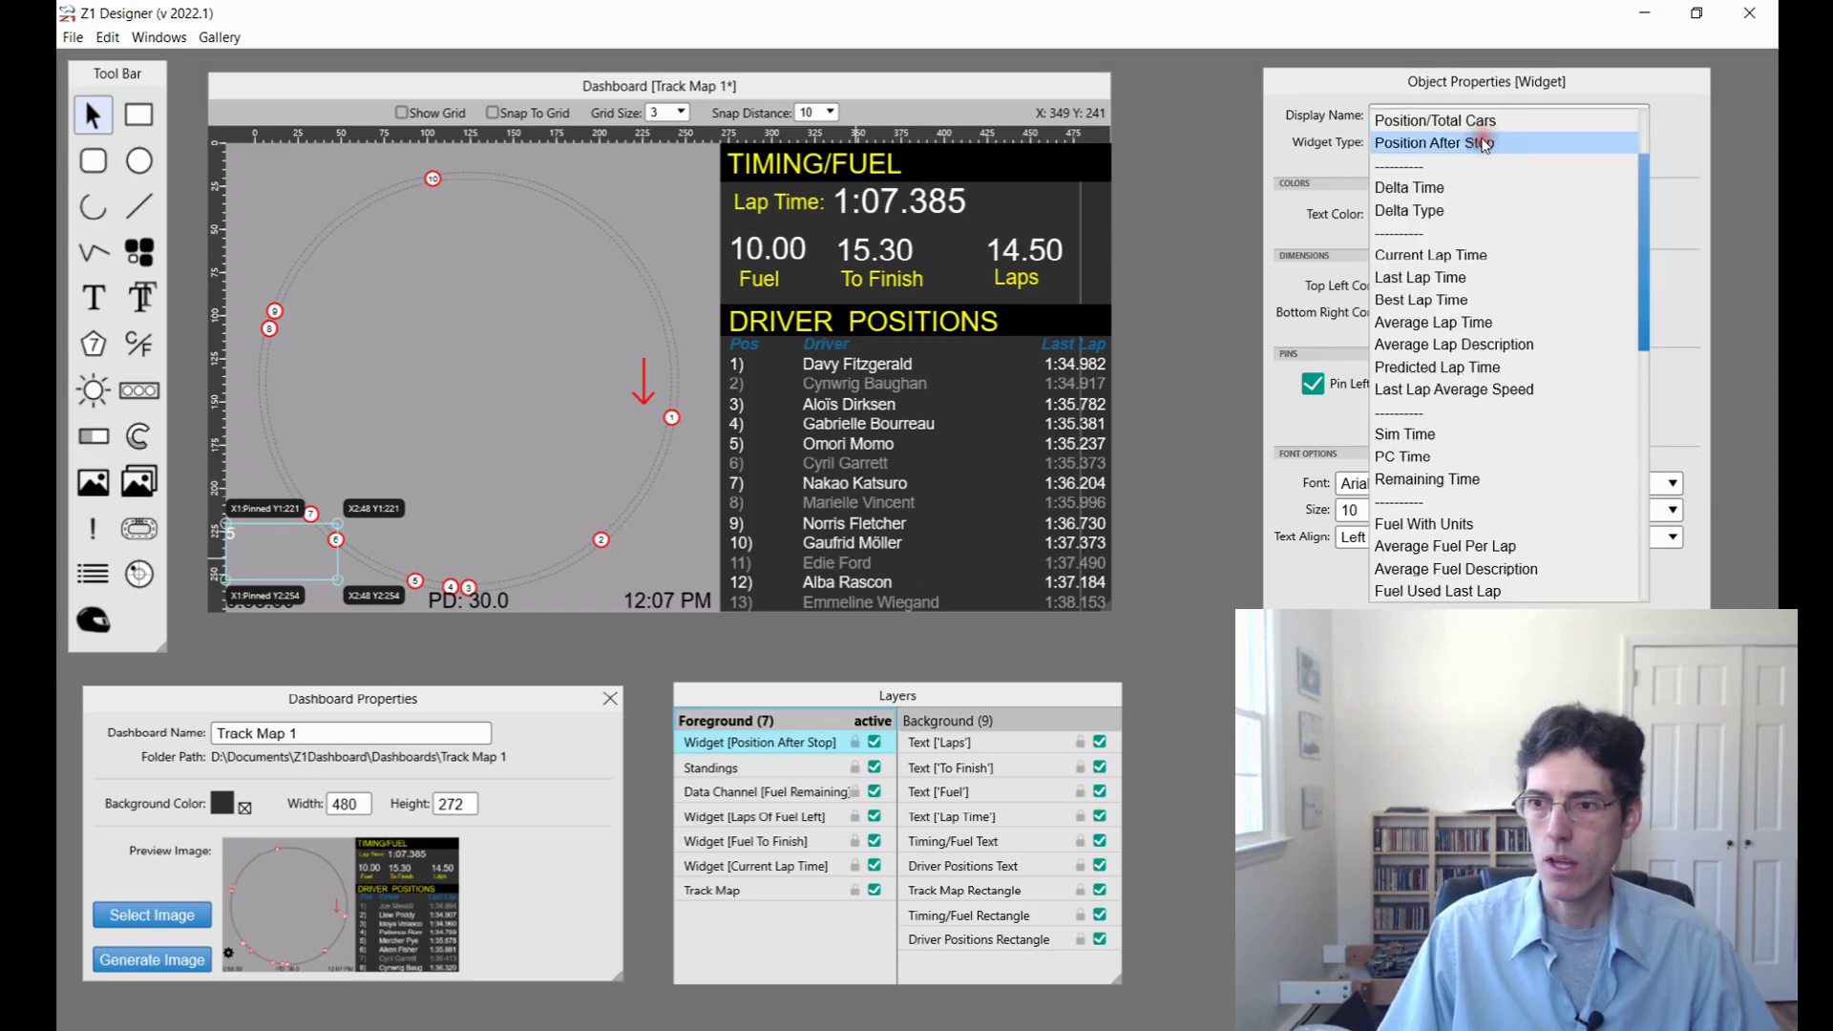
{"action": "scroll", "coordinate": [1489, 276], "scroll_direction": "up", "scroll_amount": 2}
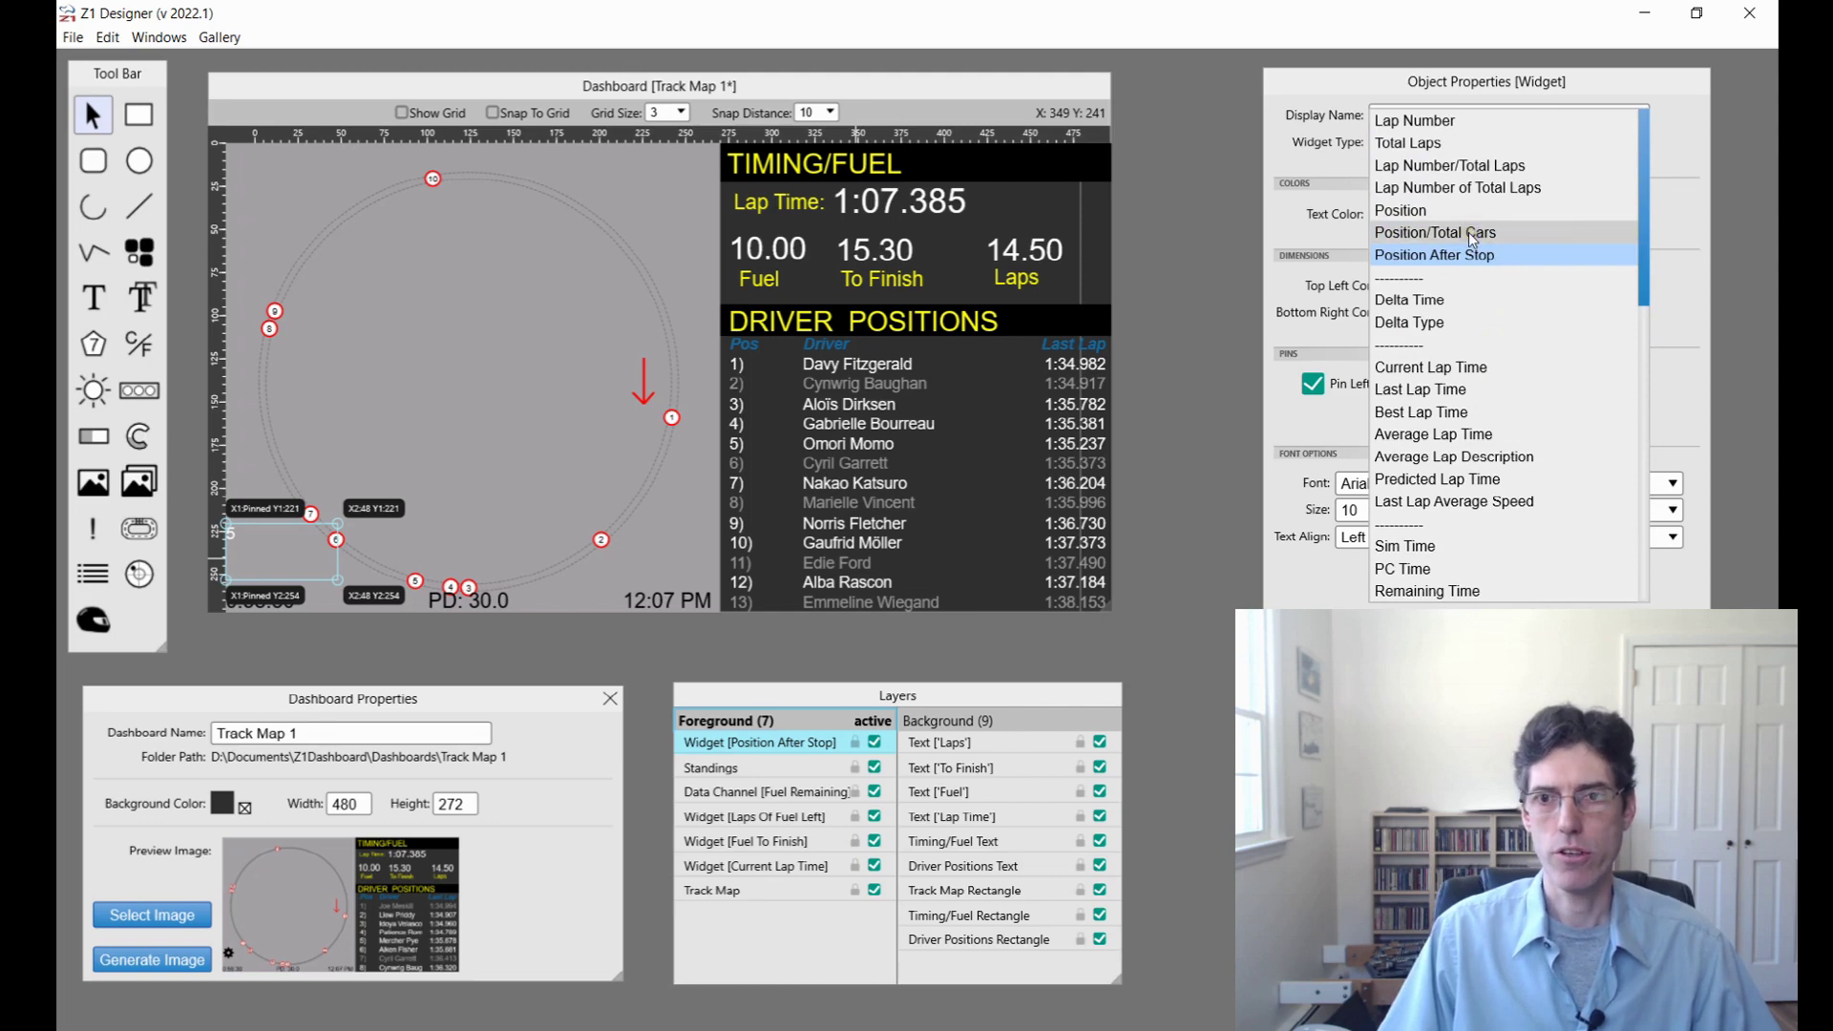
{"action": "left_click", "coordinate": [1419, 211]}
{"action": "left_click", "coordinate": [1452, 141]}
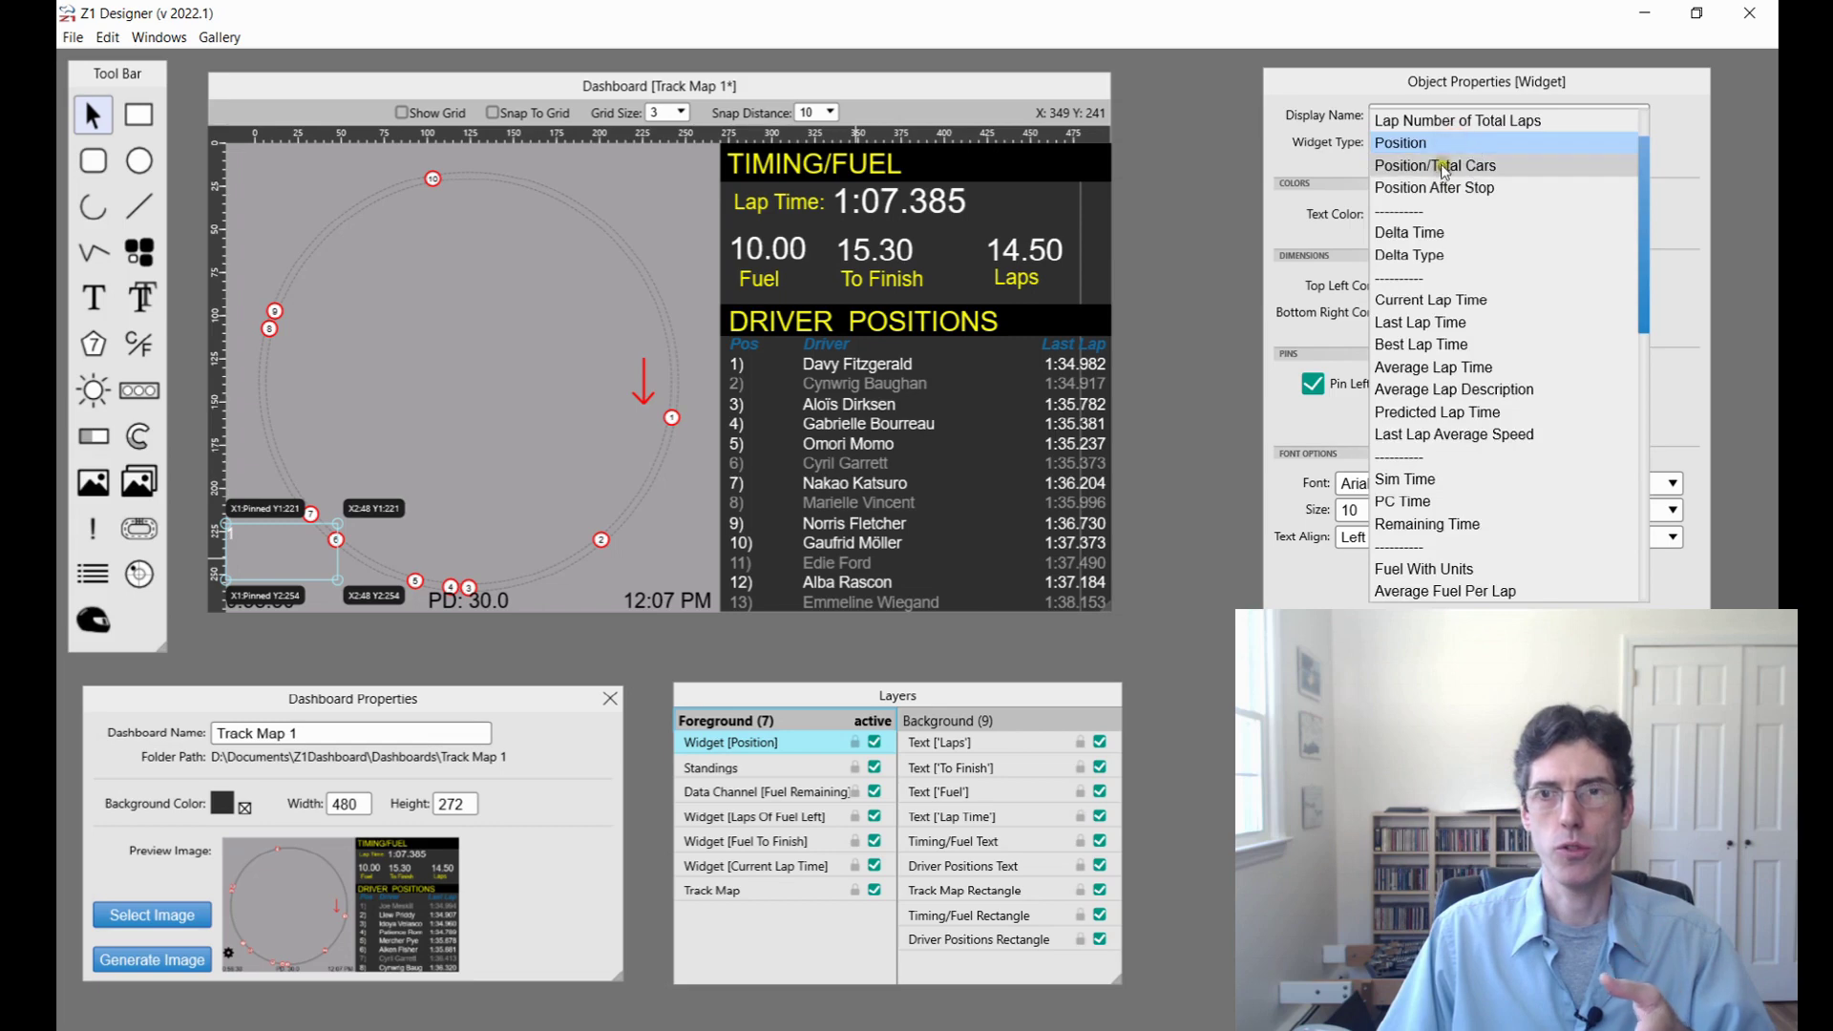
{"action": "left_click", "coordinate": [1446, 167]}
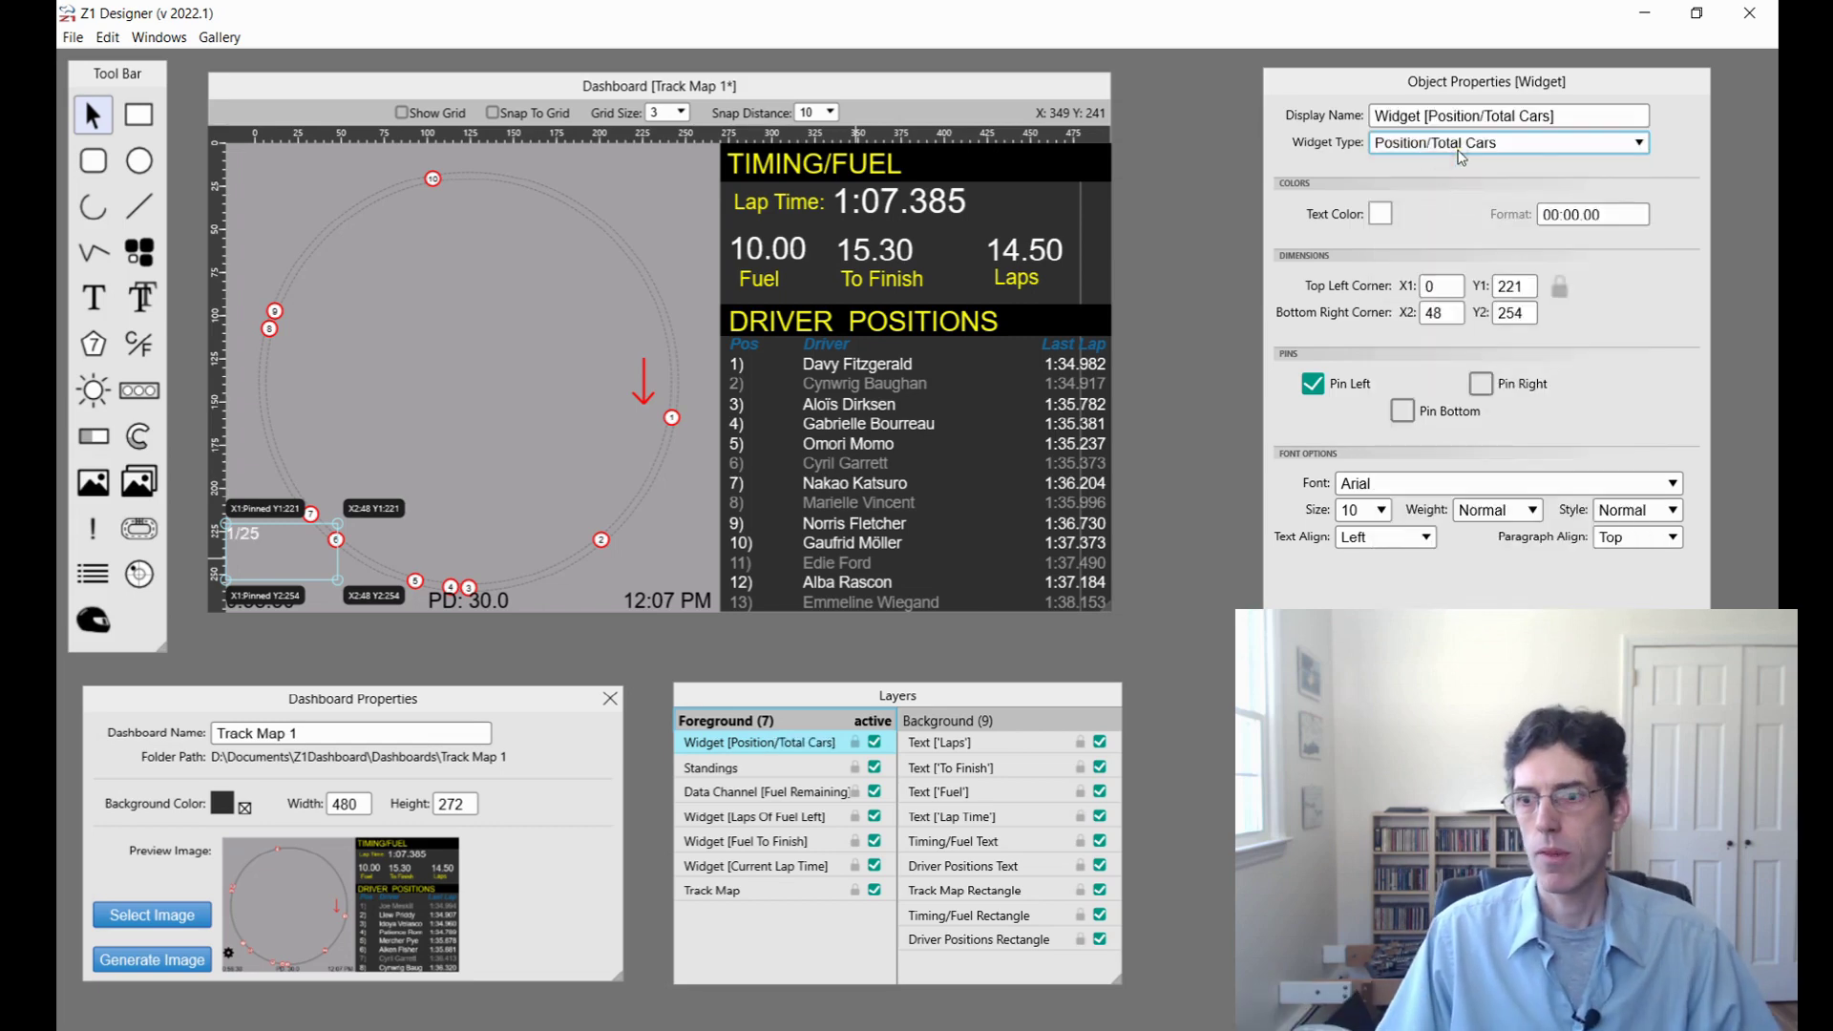
Step: Try Total Laps and Lap Number/Total Laps as the widget's type, then choose Lap Number of Total Laps
{"action": "left_click", "coordinate": [1486, 145]}
{"action": "scroll", "coordinate": [1499, 143], "scroll_direction": "up", "scroll_amount": 1}
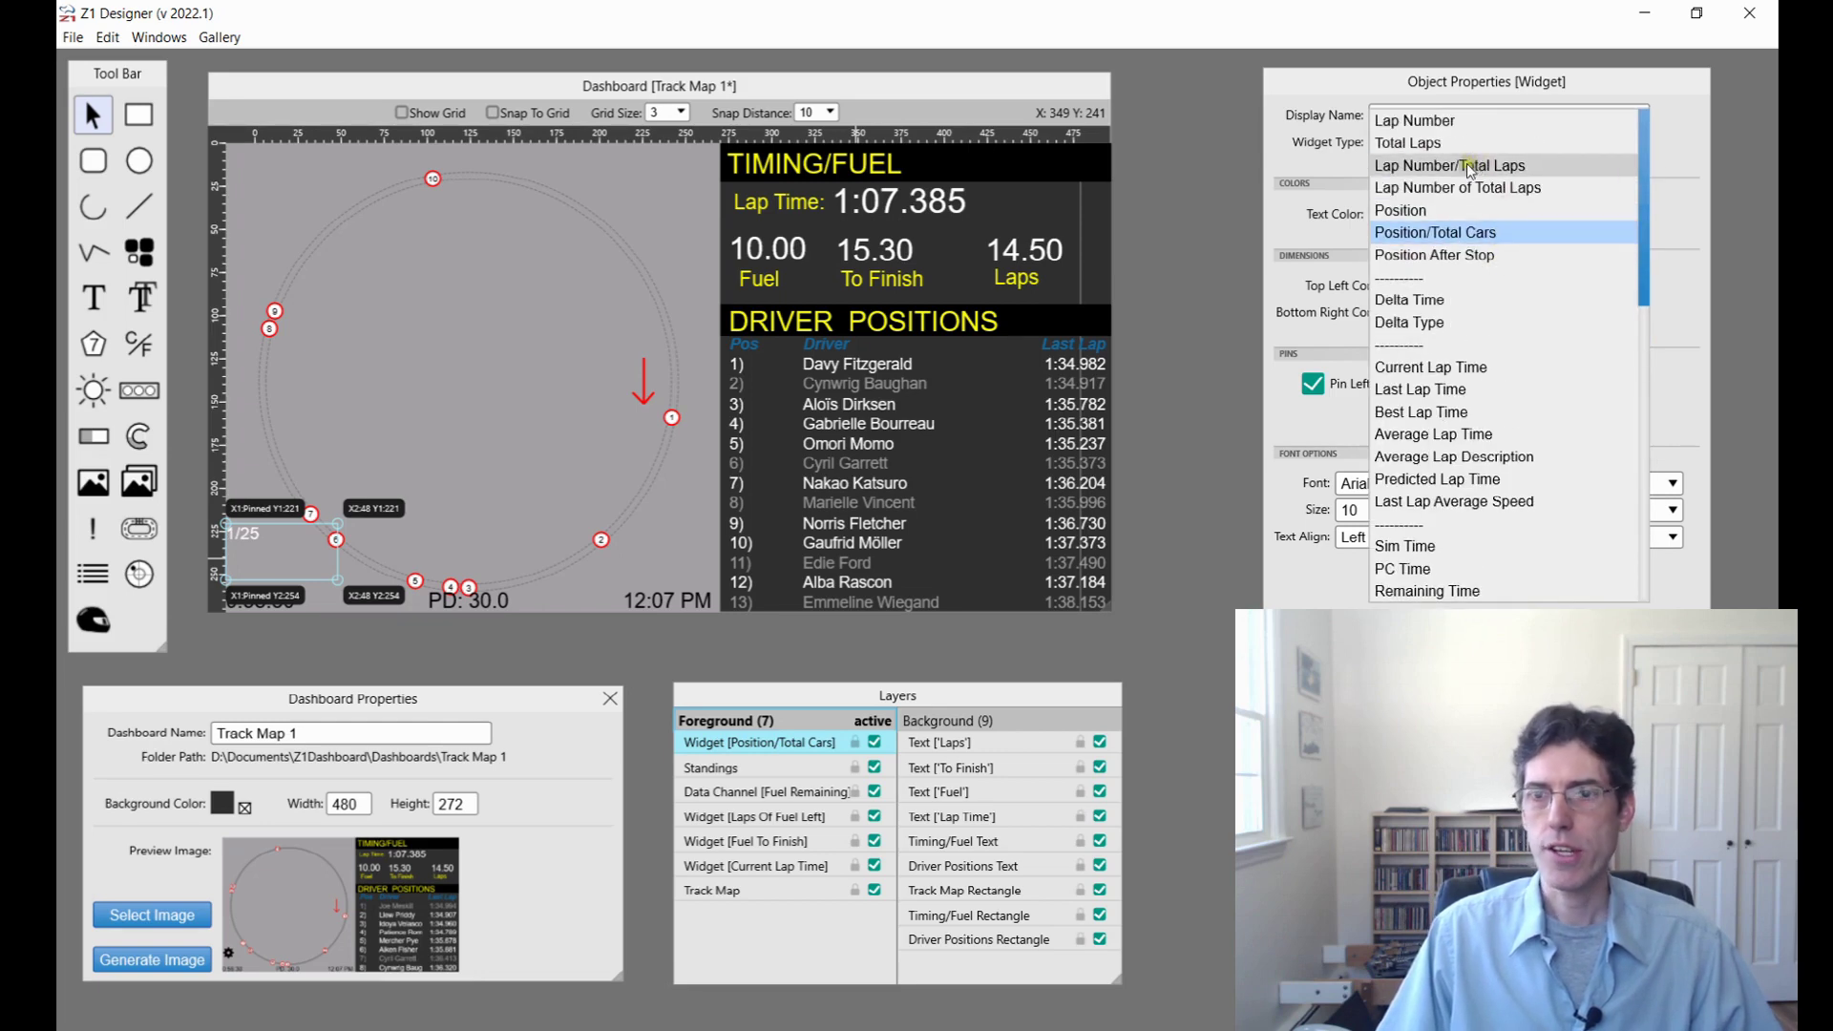
{"action": "left_click", "coordinate": [1446, 144]}
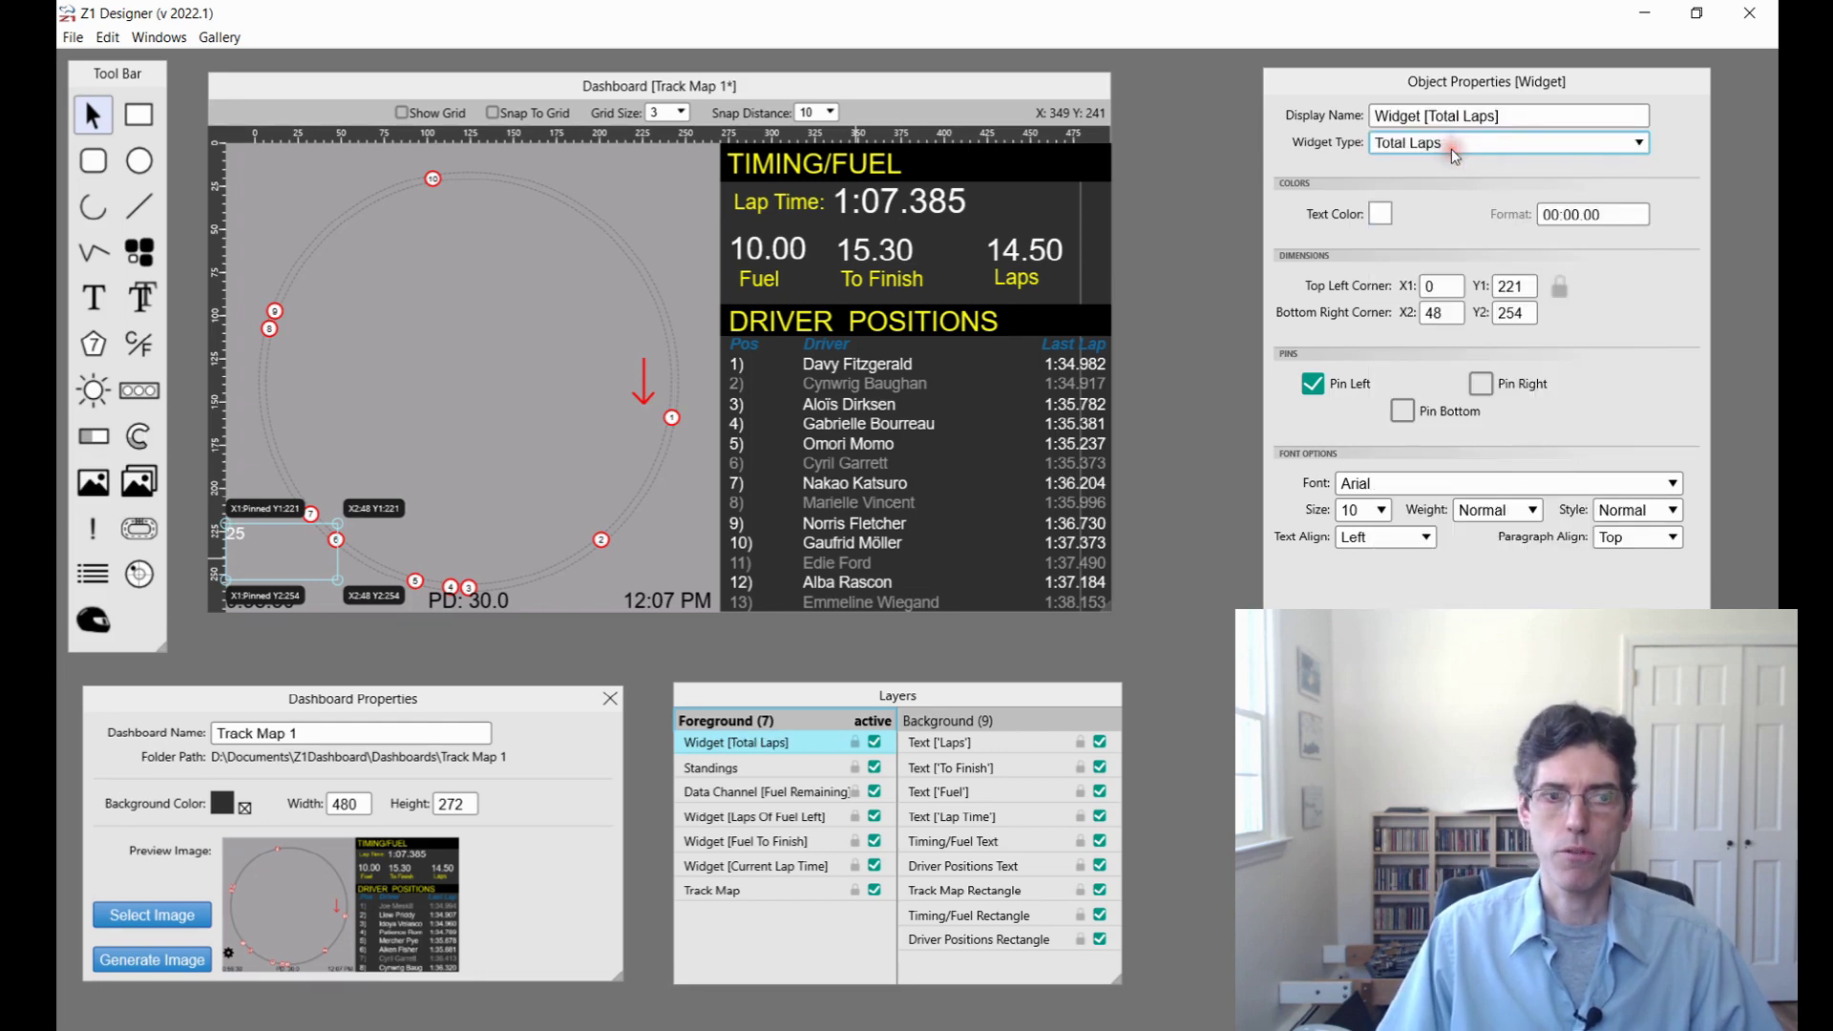
{"action": "left_click", "coordinate": [1451, 145]}
{"action": "left_click", "coordinate": [1457, 165]}
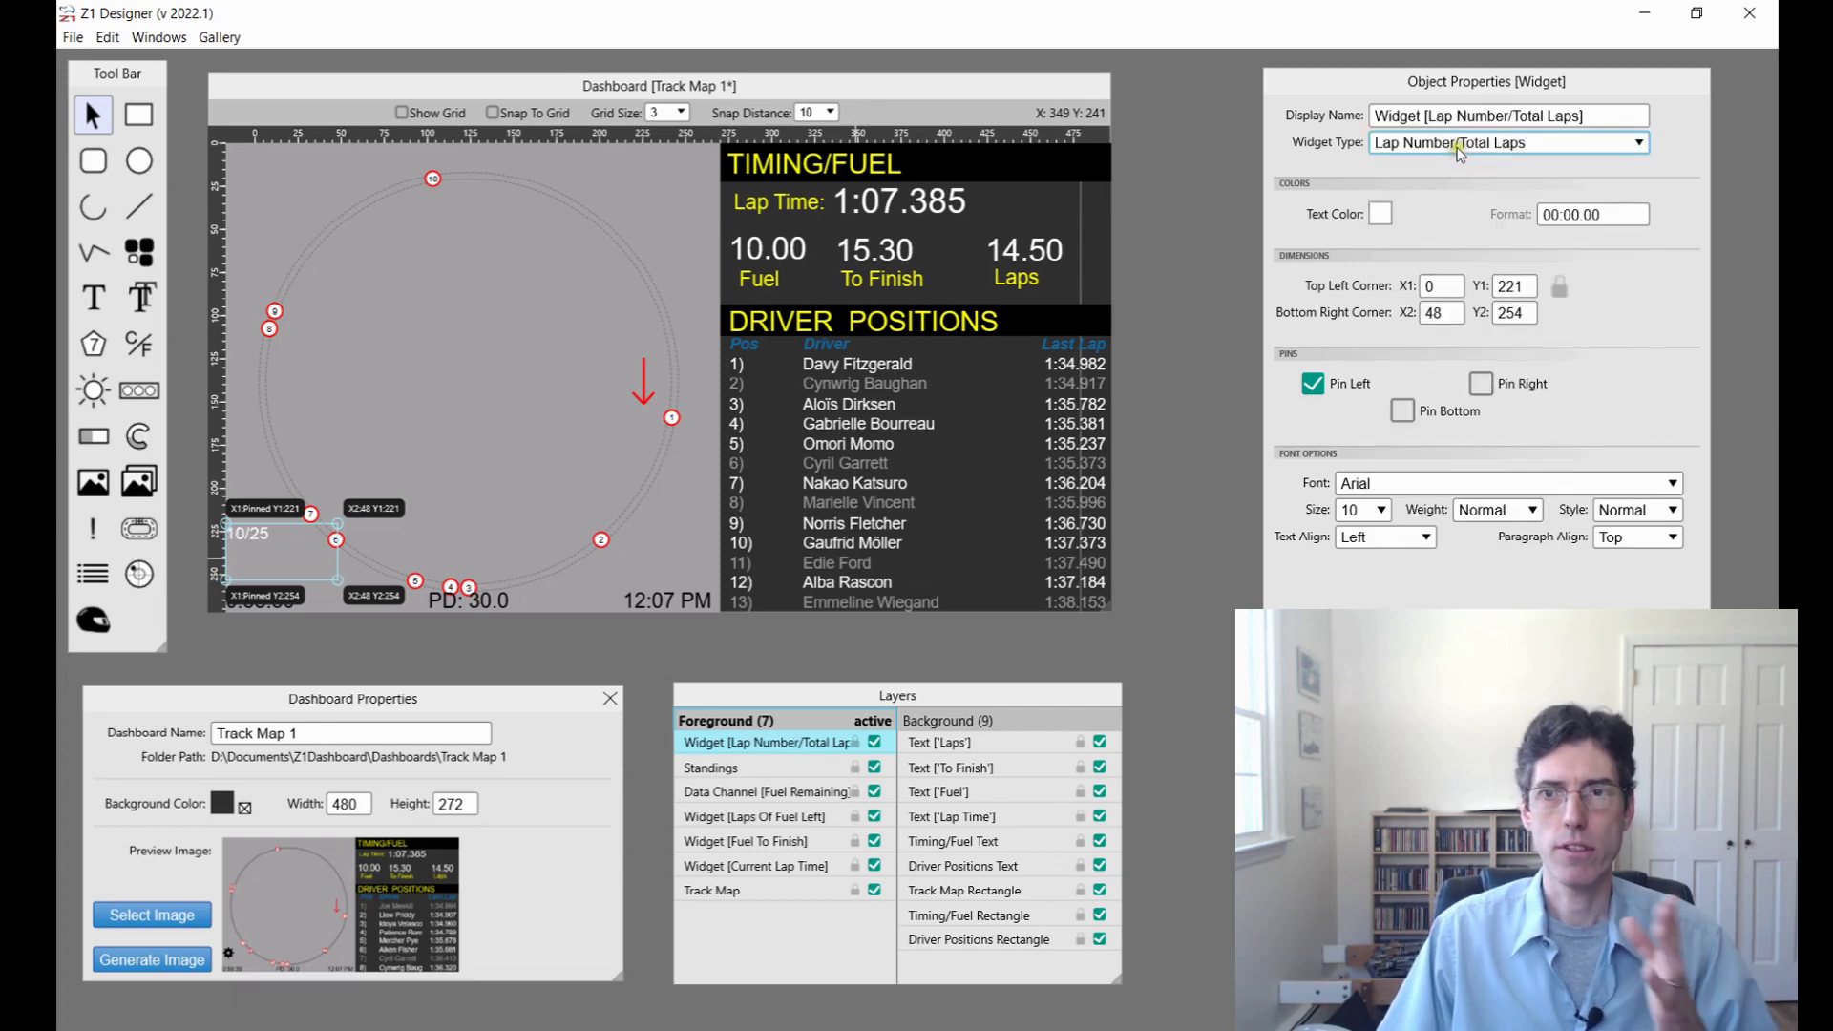
{"action": "left_click", "coordinate": [1463, 150]}
{"action": "left_click", "coordinate": [1457, 165]}
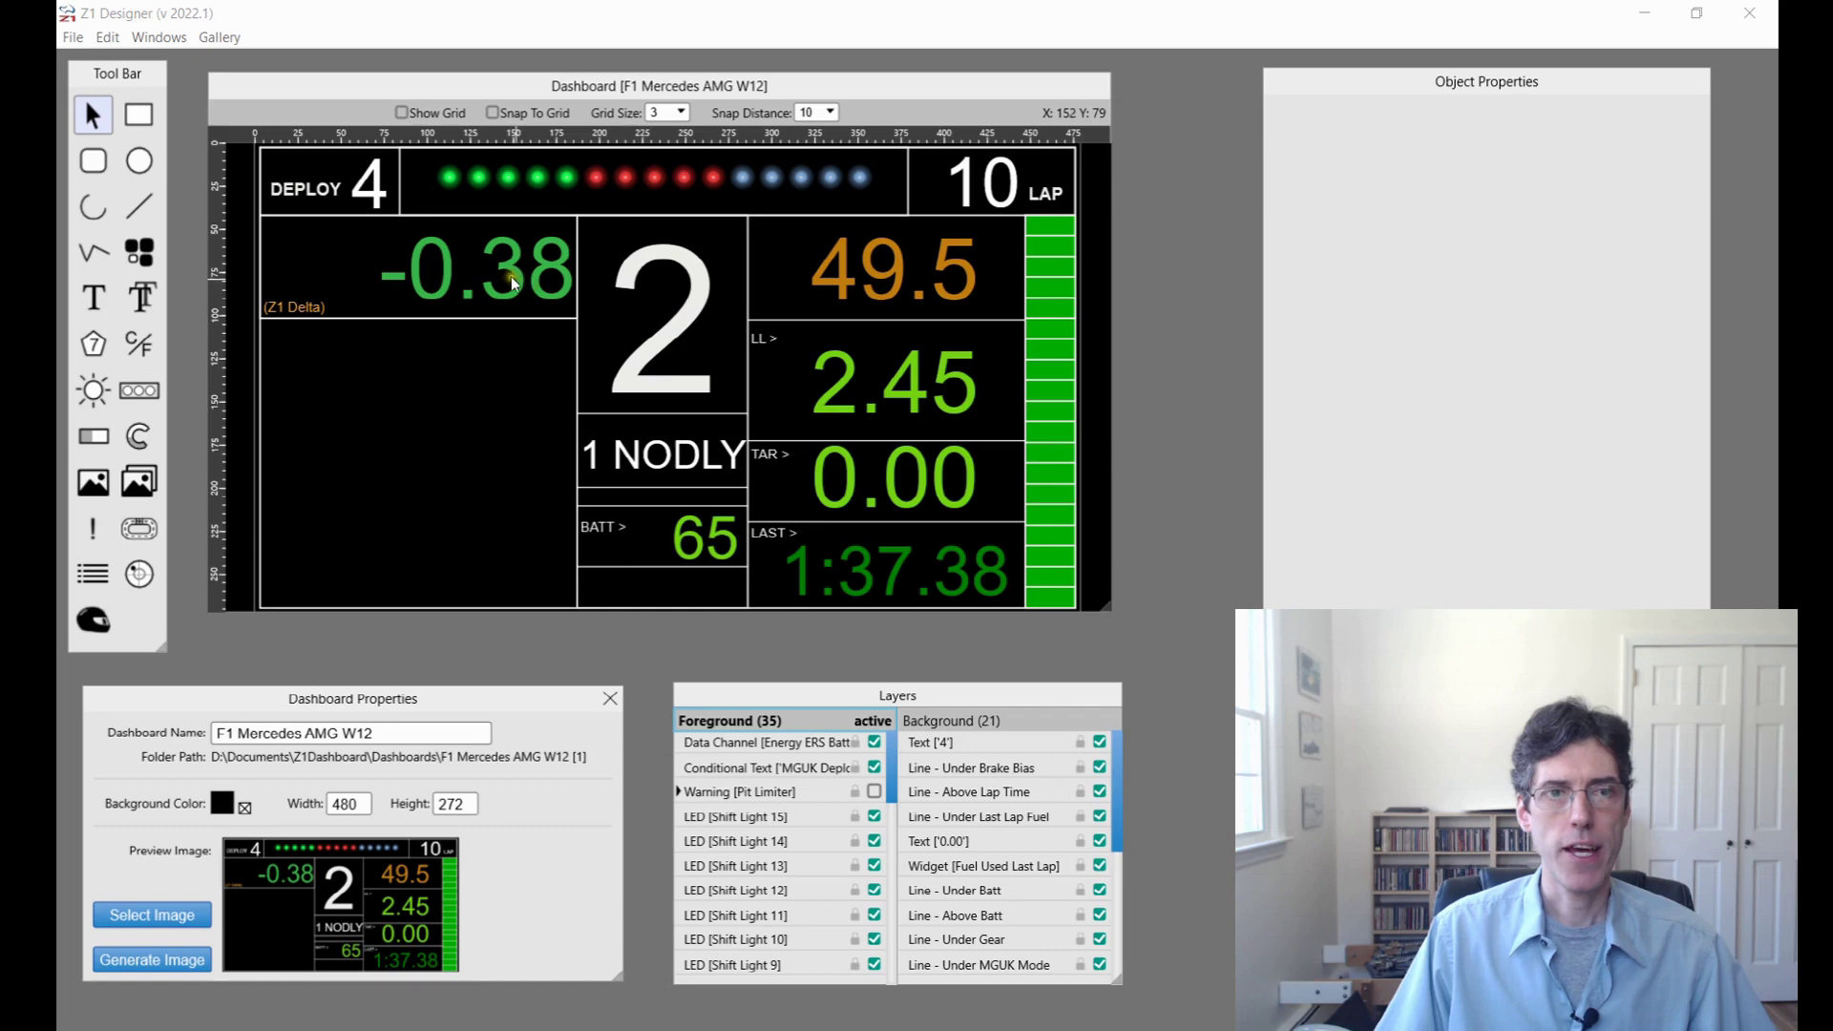
Step: Select the brake bias readout on the F1 dashboard and examine the available data channels, including the DRS, ERS, MGUK, incident count and joker lap channels
{"action": "left_click", "coordinate": [869, 272]}
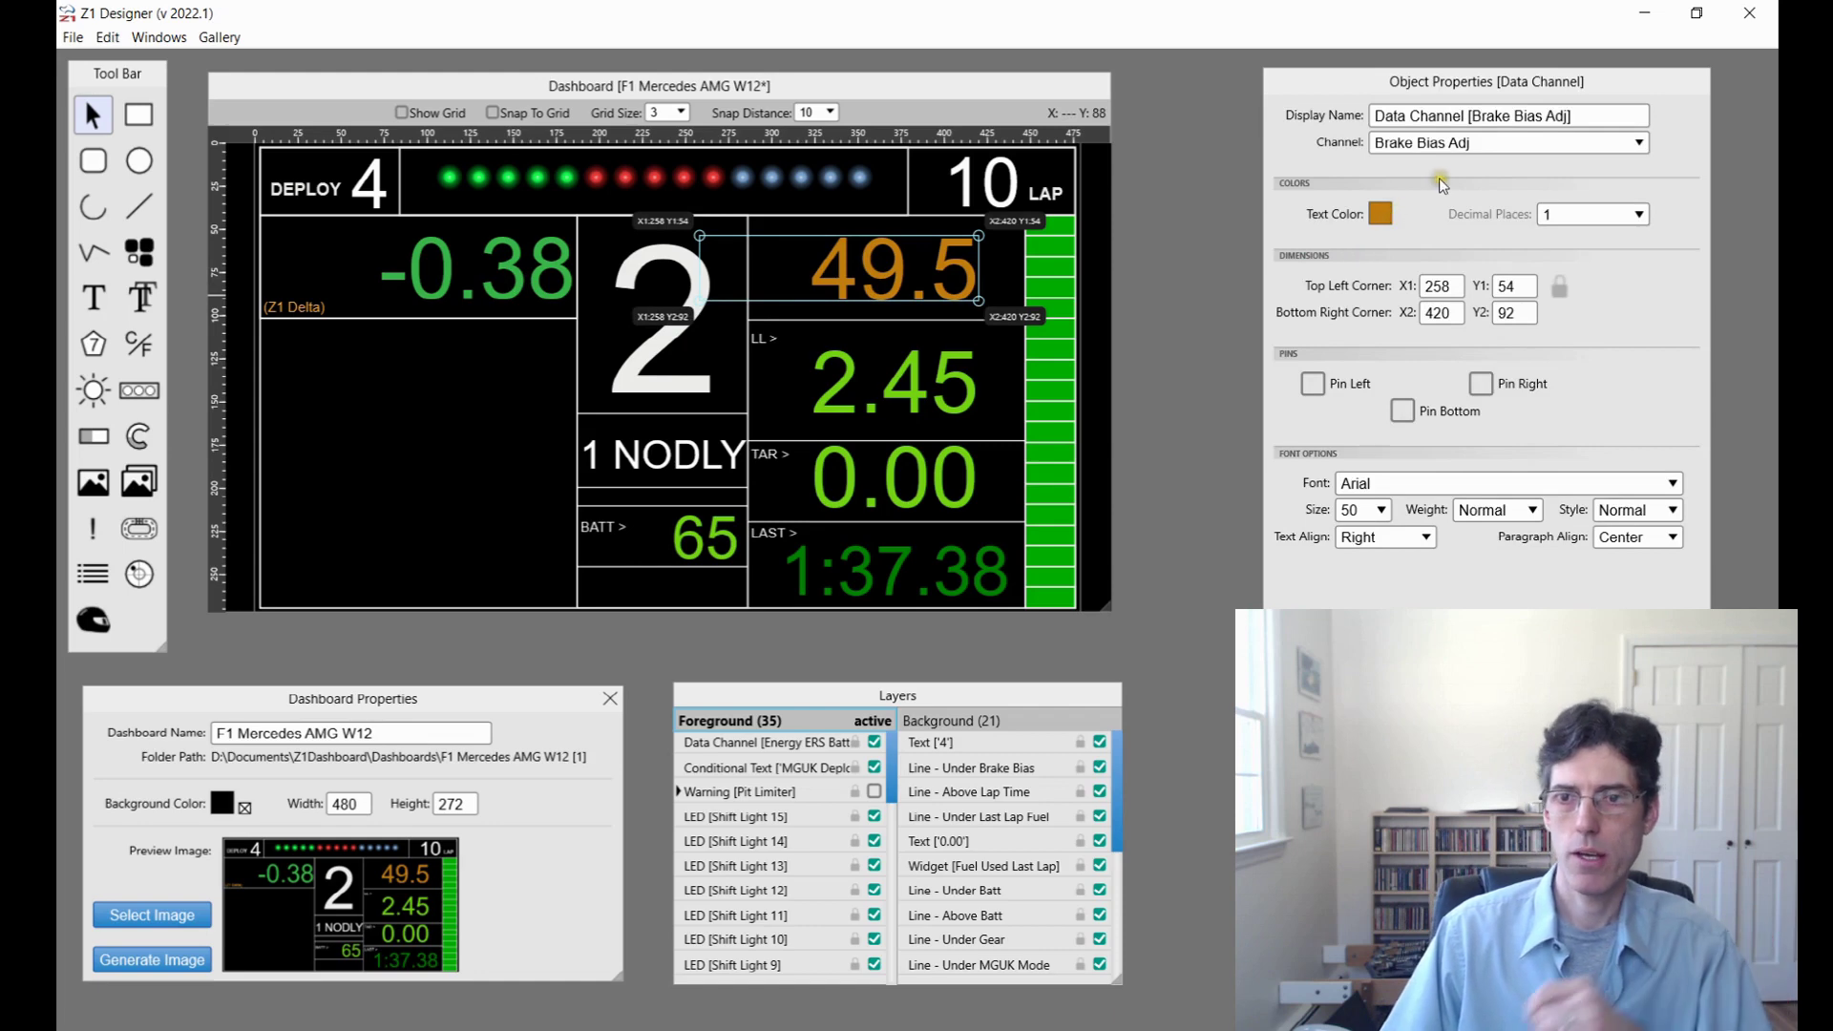
{"action": "left_click", "coordinate": [1540, 145]}
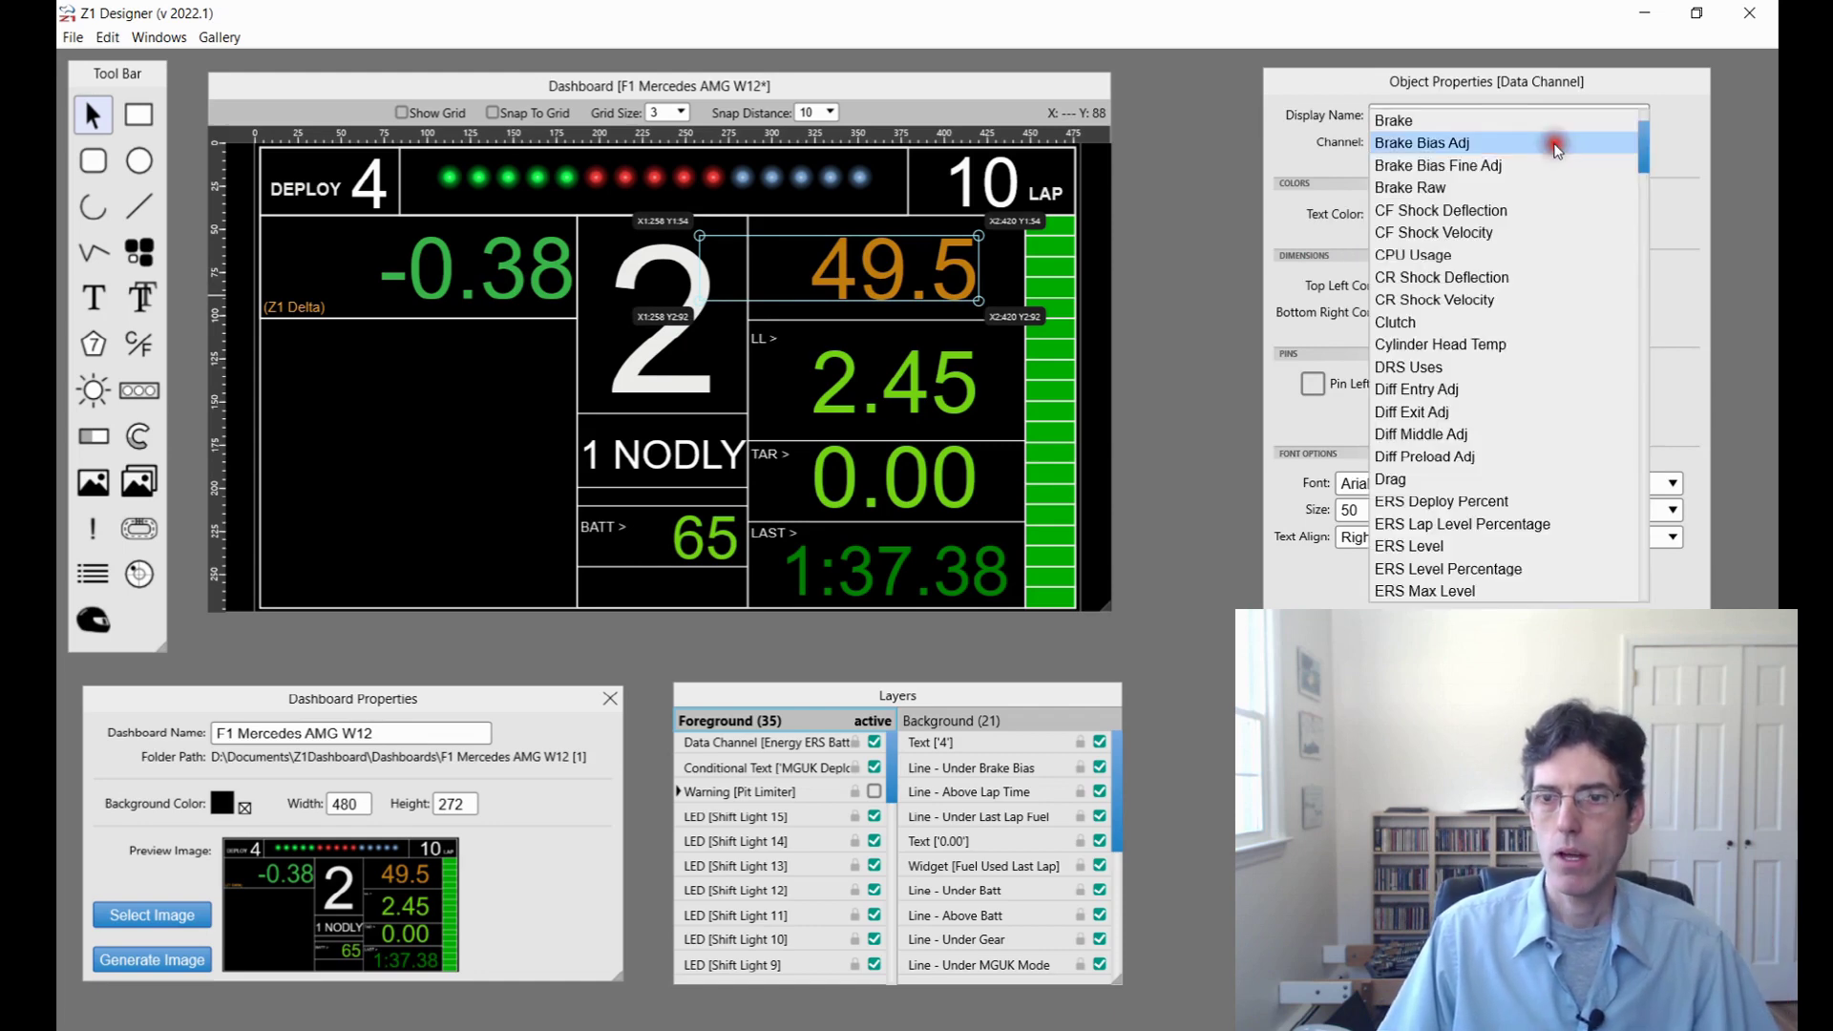
{"action": "scroll", "coordinate": [1442, 238], "scroll_direction": "down", "scroll_amount": 3}
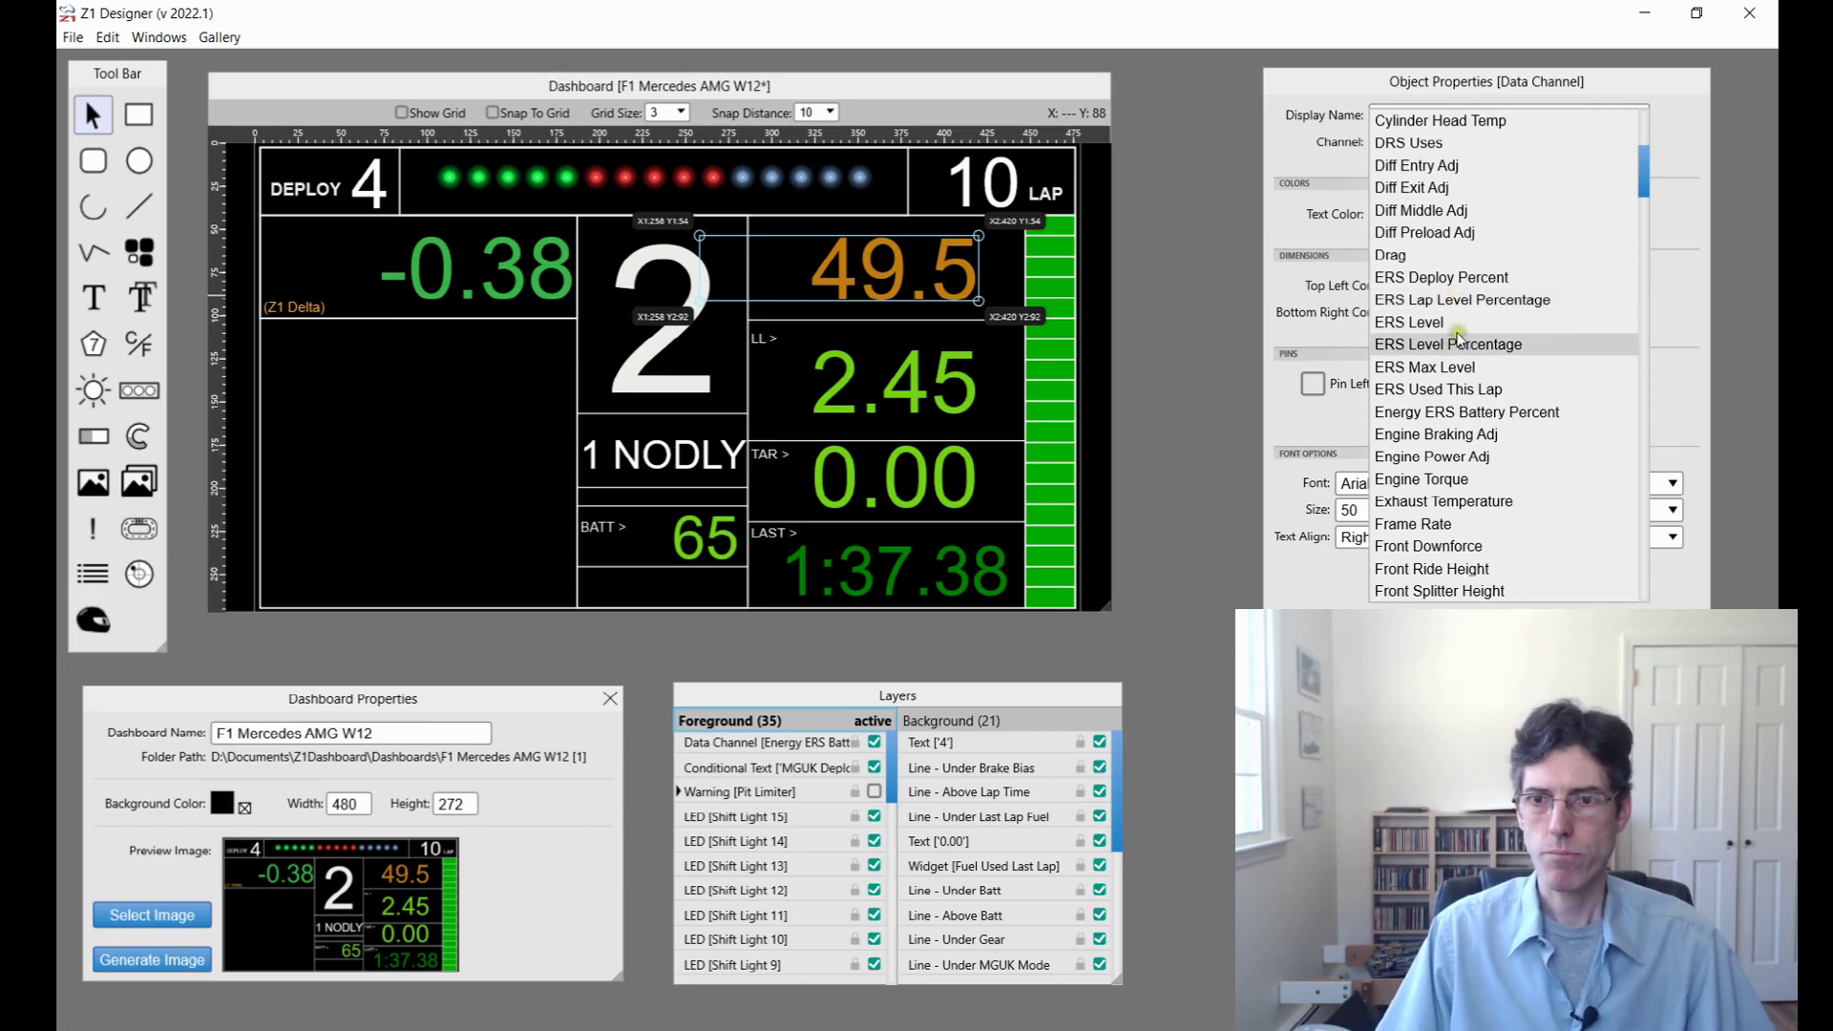
{"action": "scroll", "coordinate": [1458, 334], "scroll_direction": "up", "scroll_amount": 1}
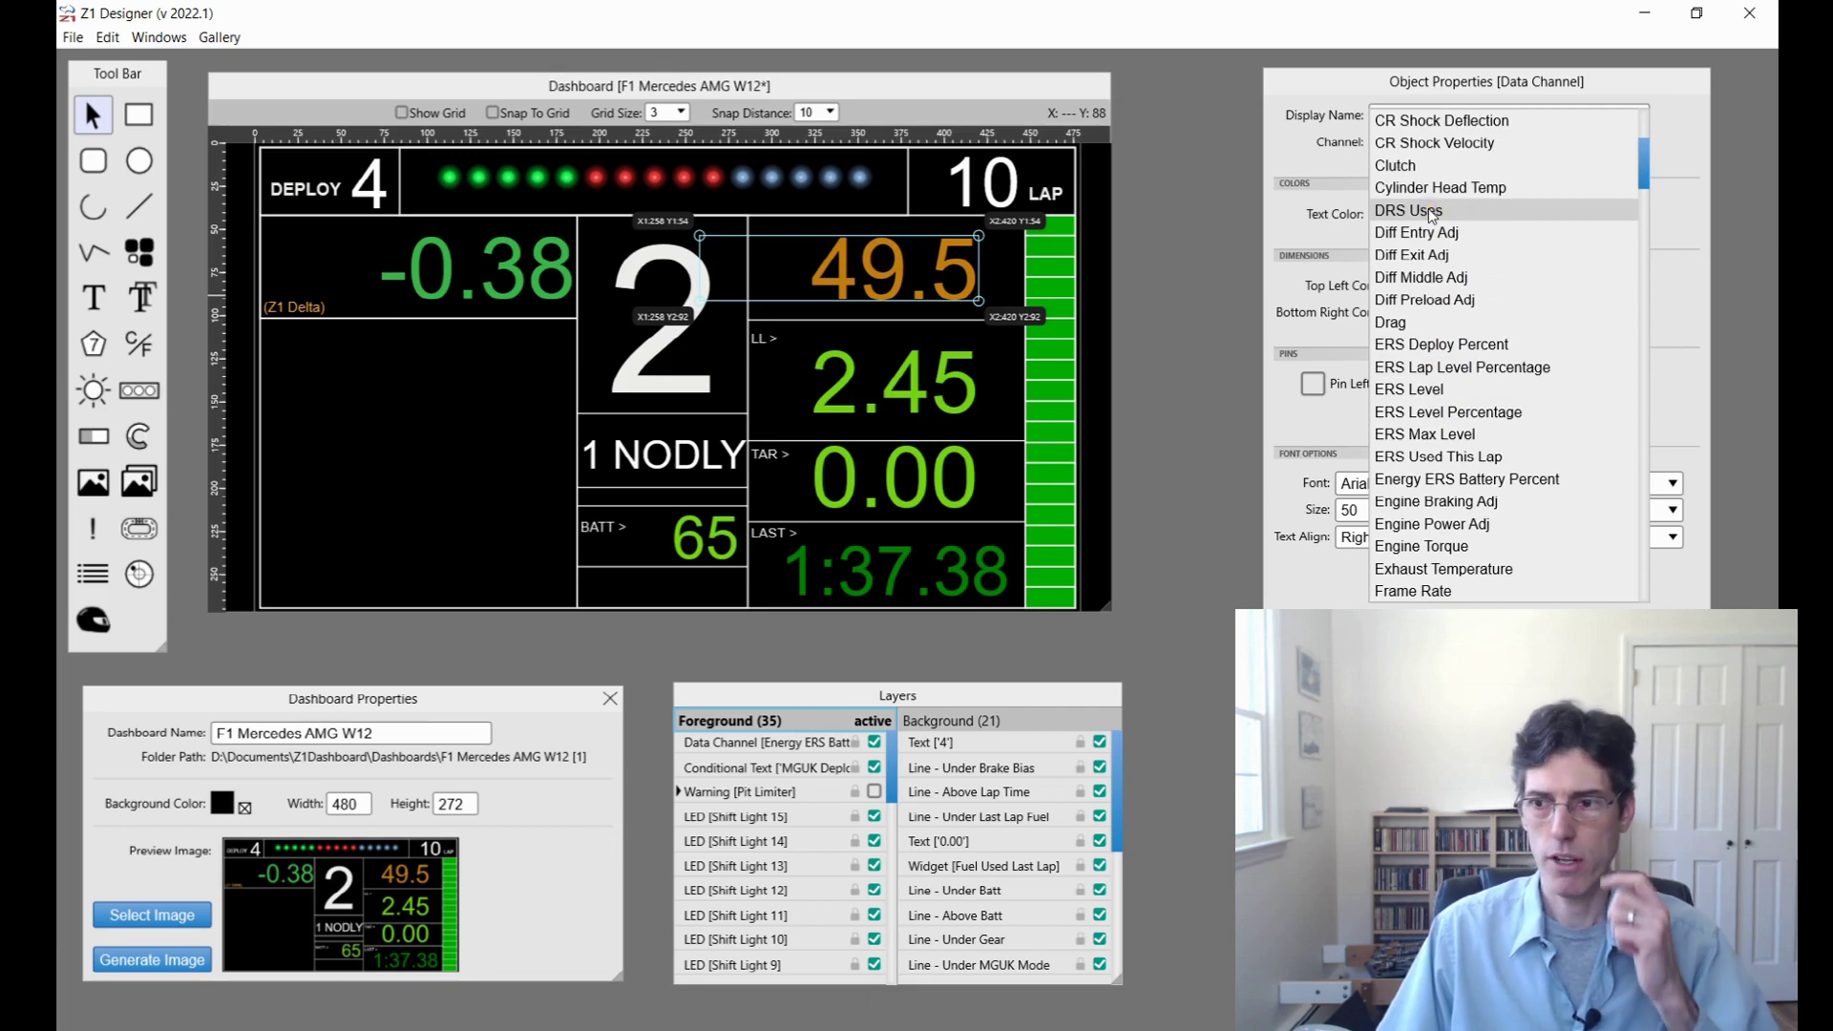
{"action": "scroll", "coordinate": [1443, 225], "scroll_direction": "up", "scroll_amount": 3}
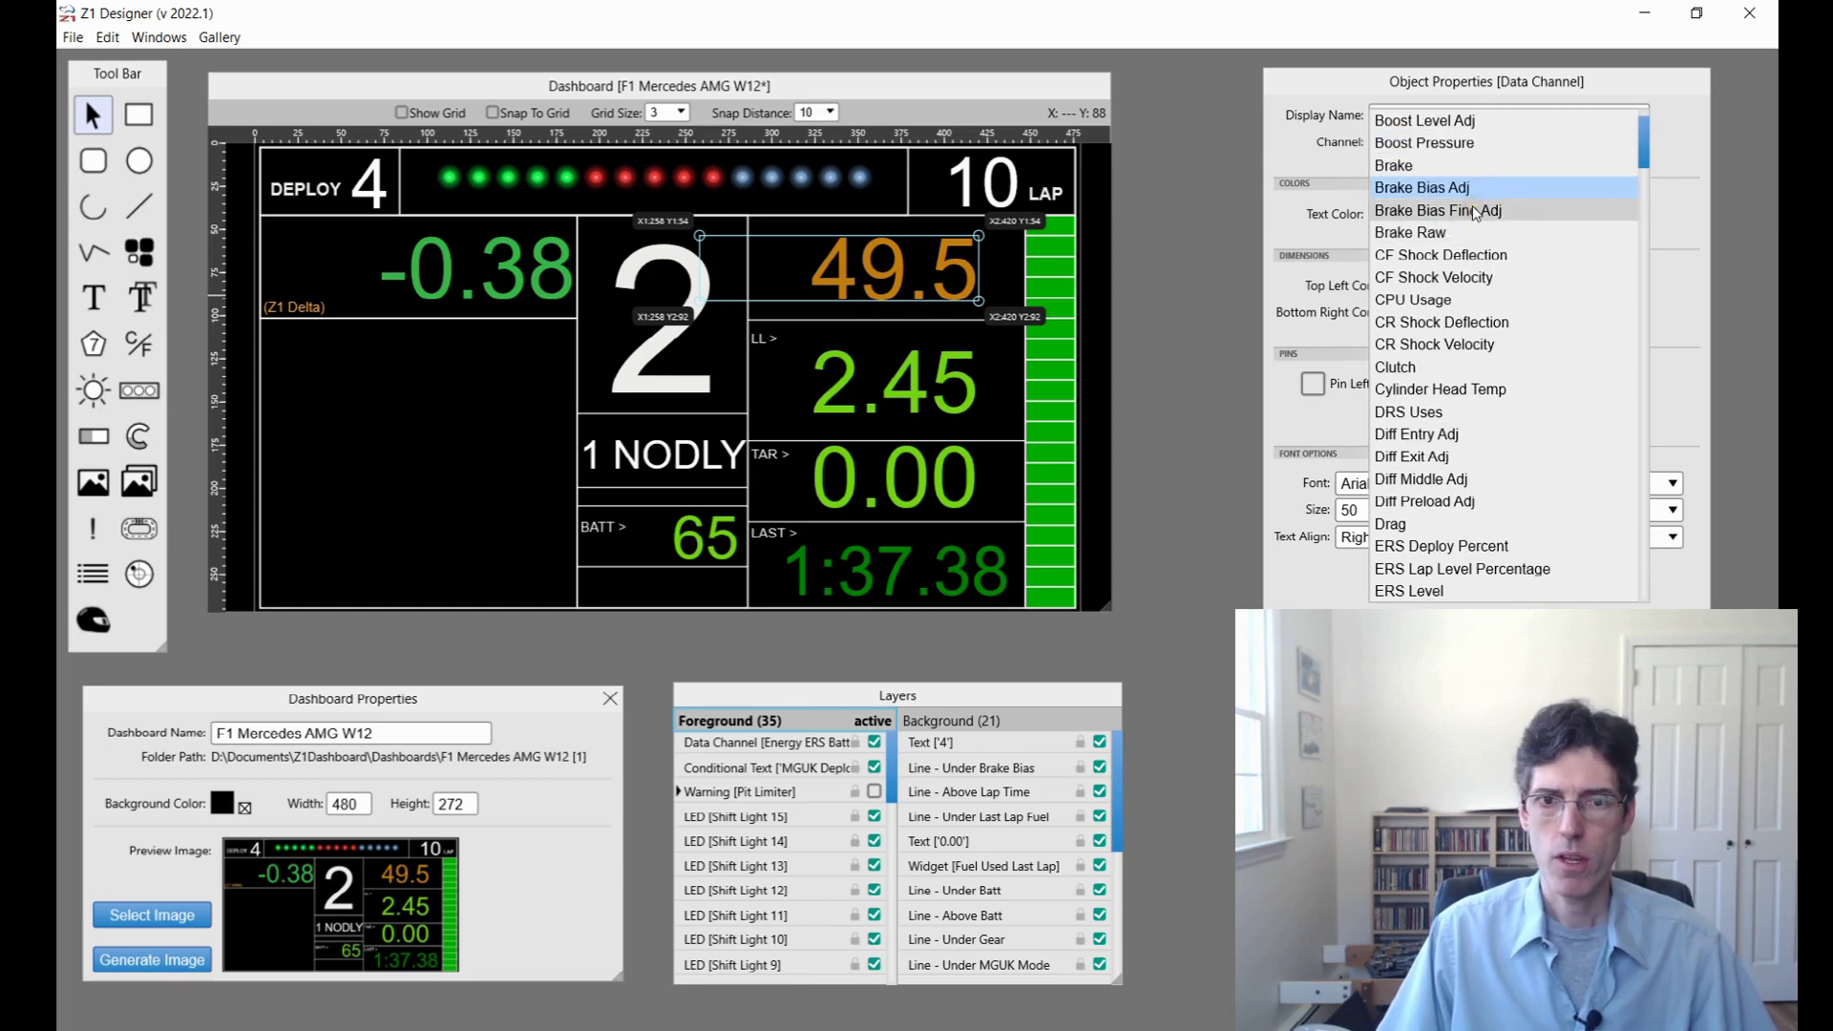
{"action": "left_click_drag", "start_coordinate": [1643, 141], "coordinate": [1622, 354]}
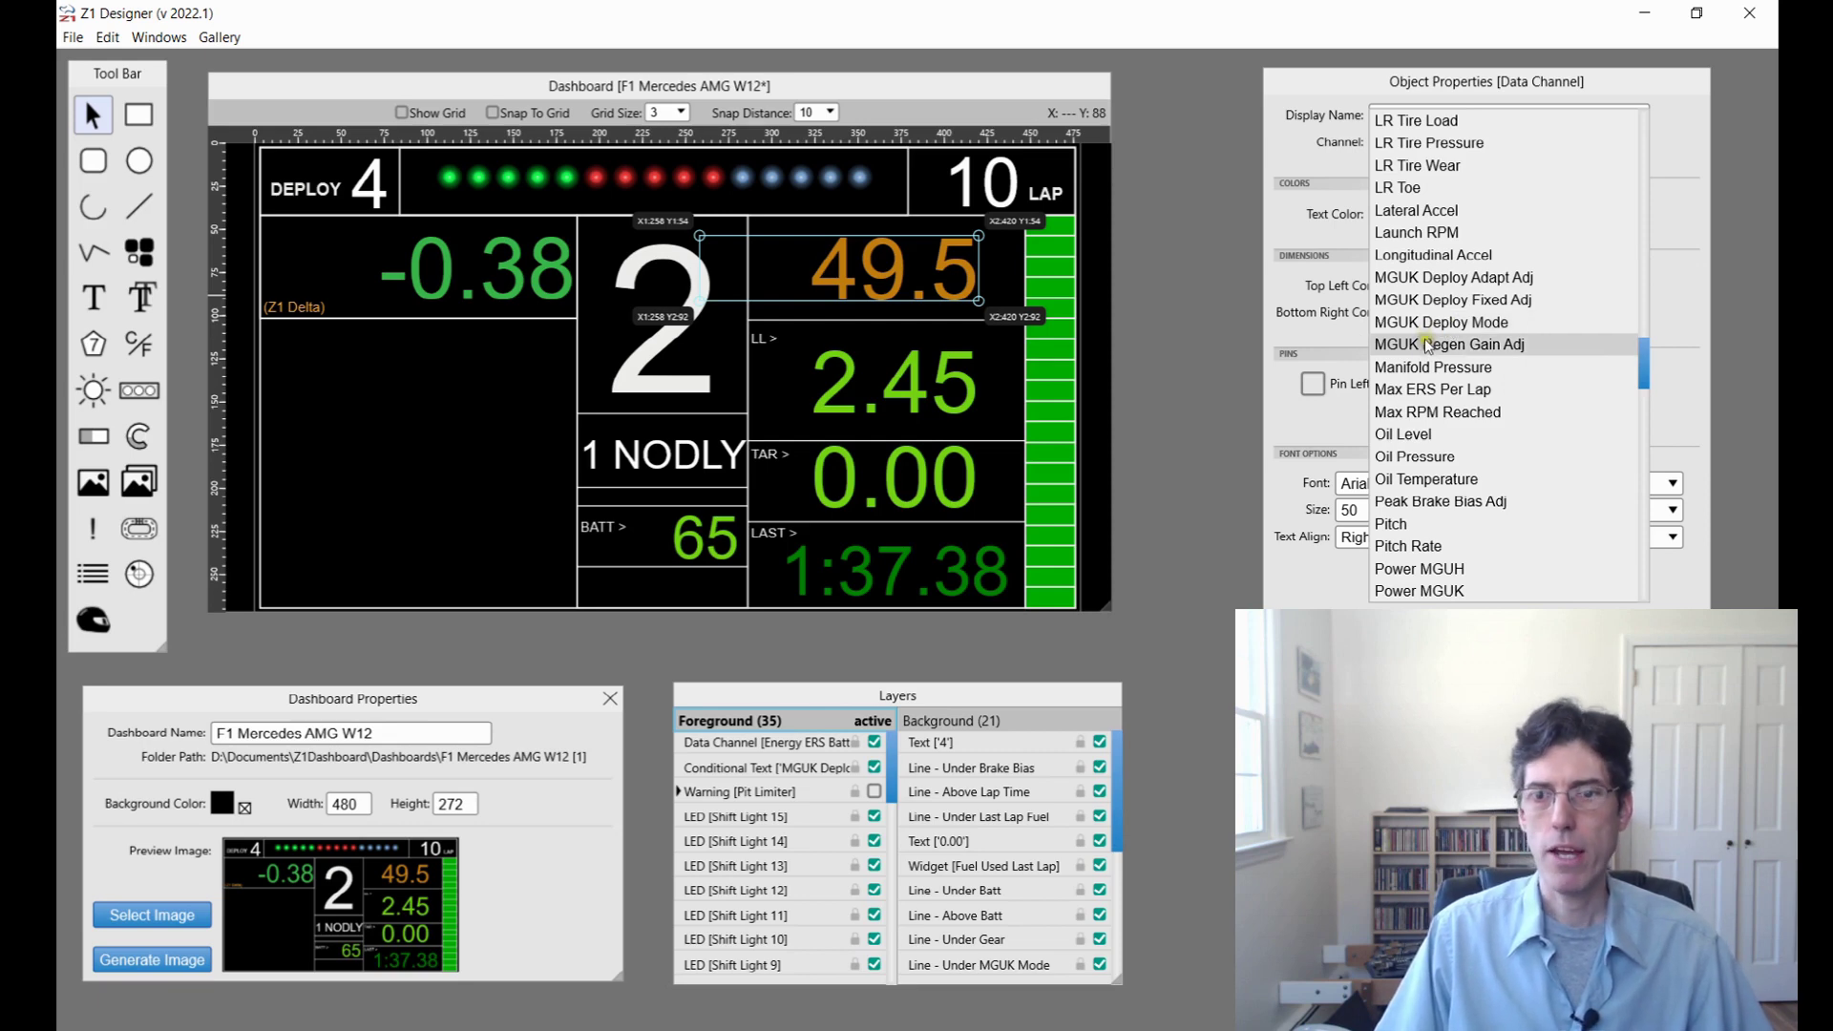
{"action": "left_click_drag", "start_coordinate": [1642, 363], "coordinate": [1636, 210]}
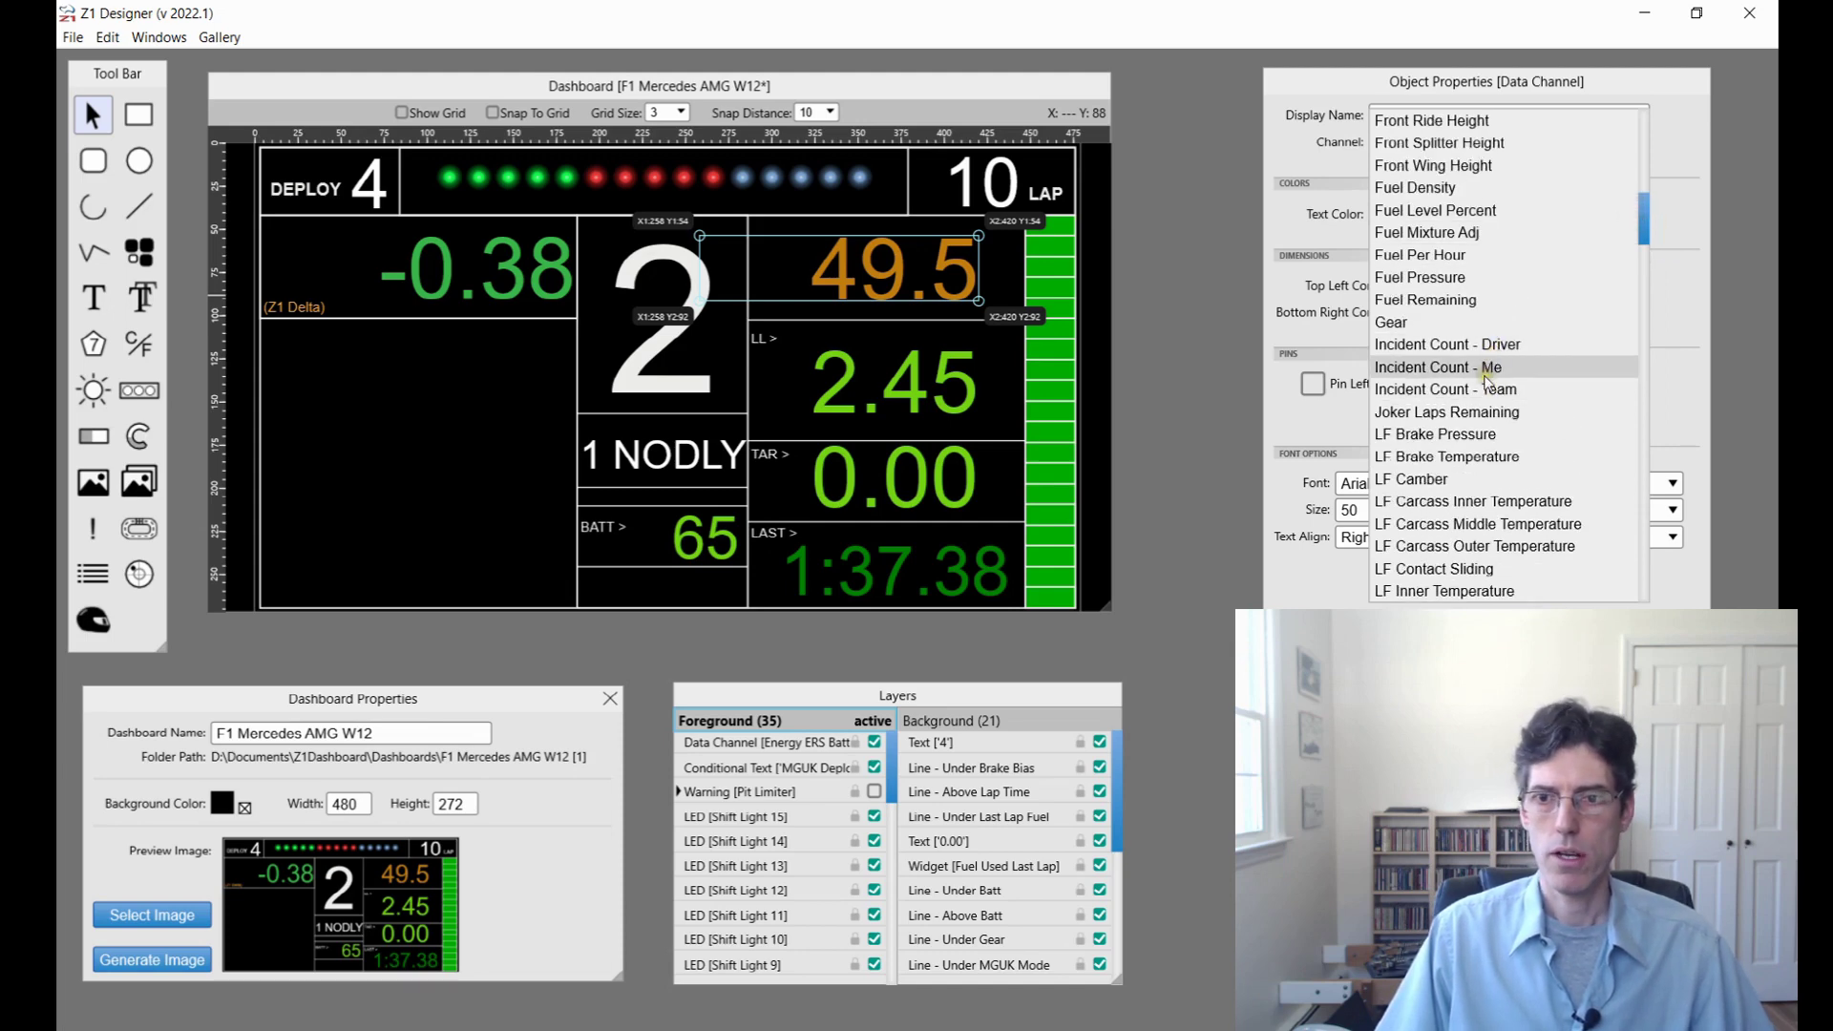
{"action": "scroll", "coordinate": [1478, 367], "scroll_direction": "down", "scroll_amount": 1}
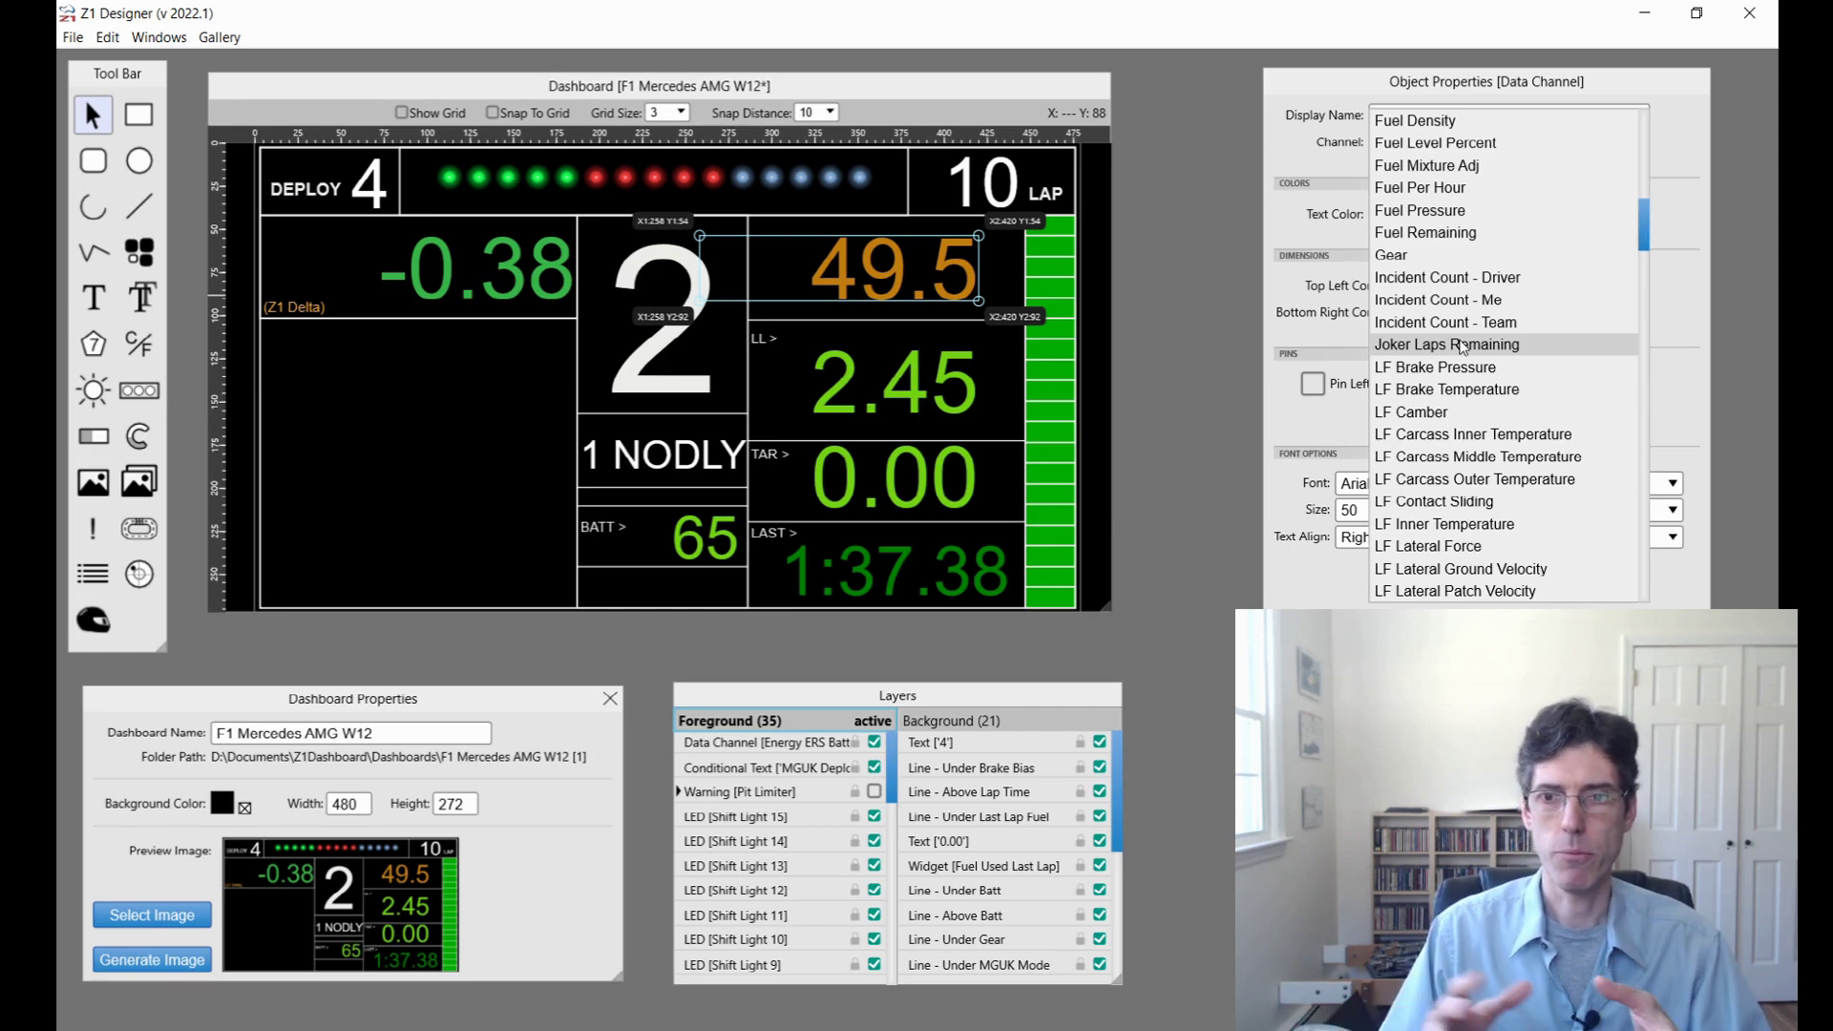
{"action": "left_click", "coordinate": [1462, 346]}
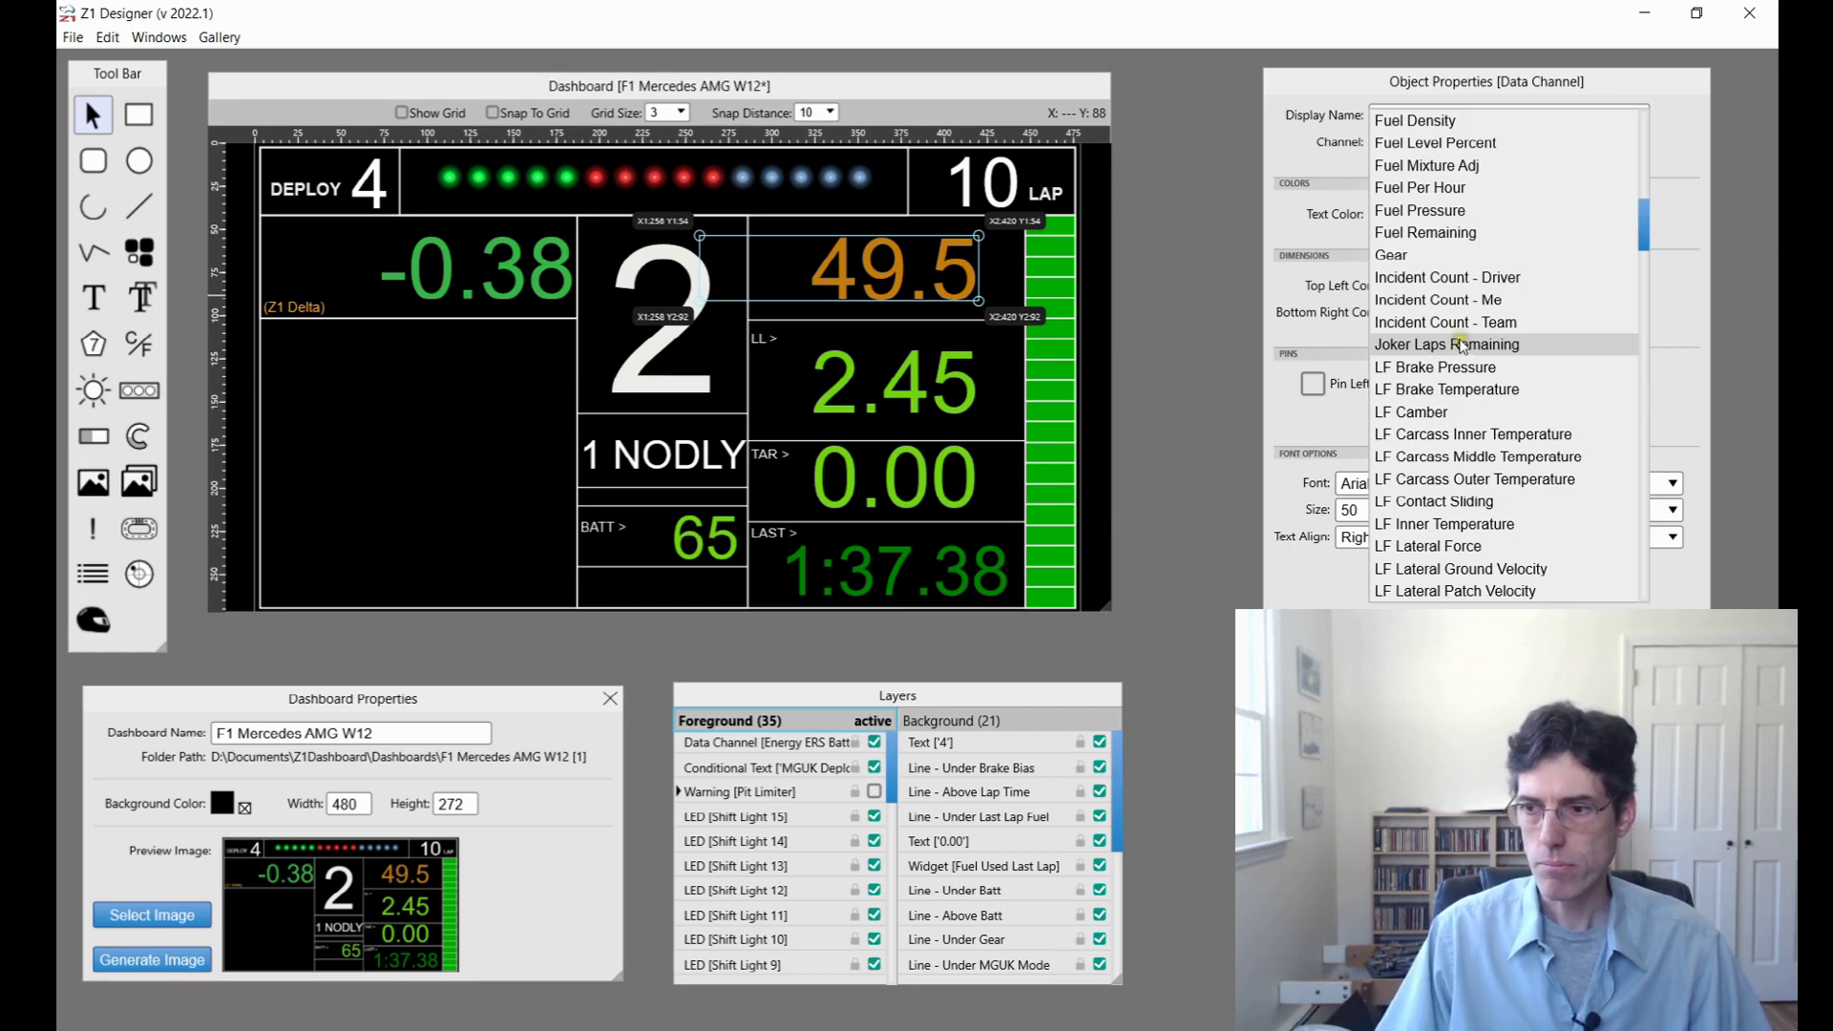
{"action": "scroll", "coordinate": [1484, 361], "scroll_direction": "down", "scroll_amount": 3}
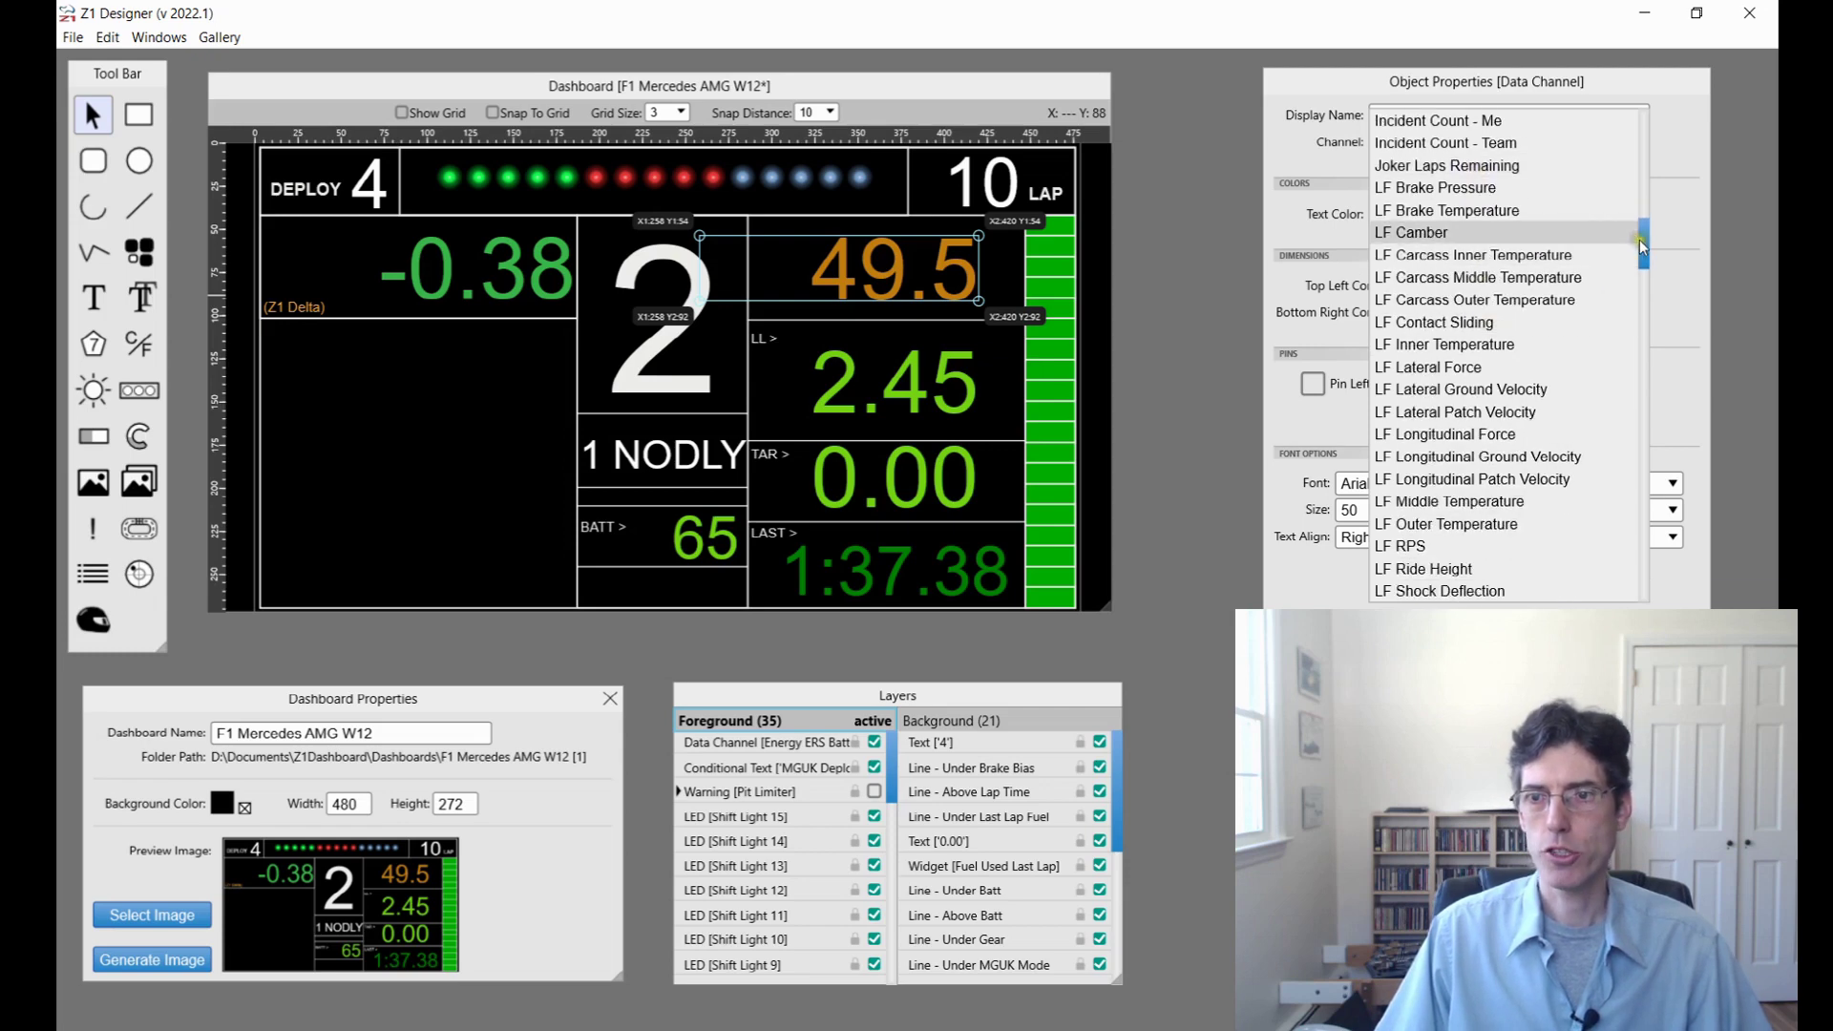
{"action": "left_click_drag", "start_coordinate": [1640, 239], "coordinate": [1640, 380]}
{"action": "left_click", "coordinate": [1456, 474]}
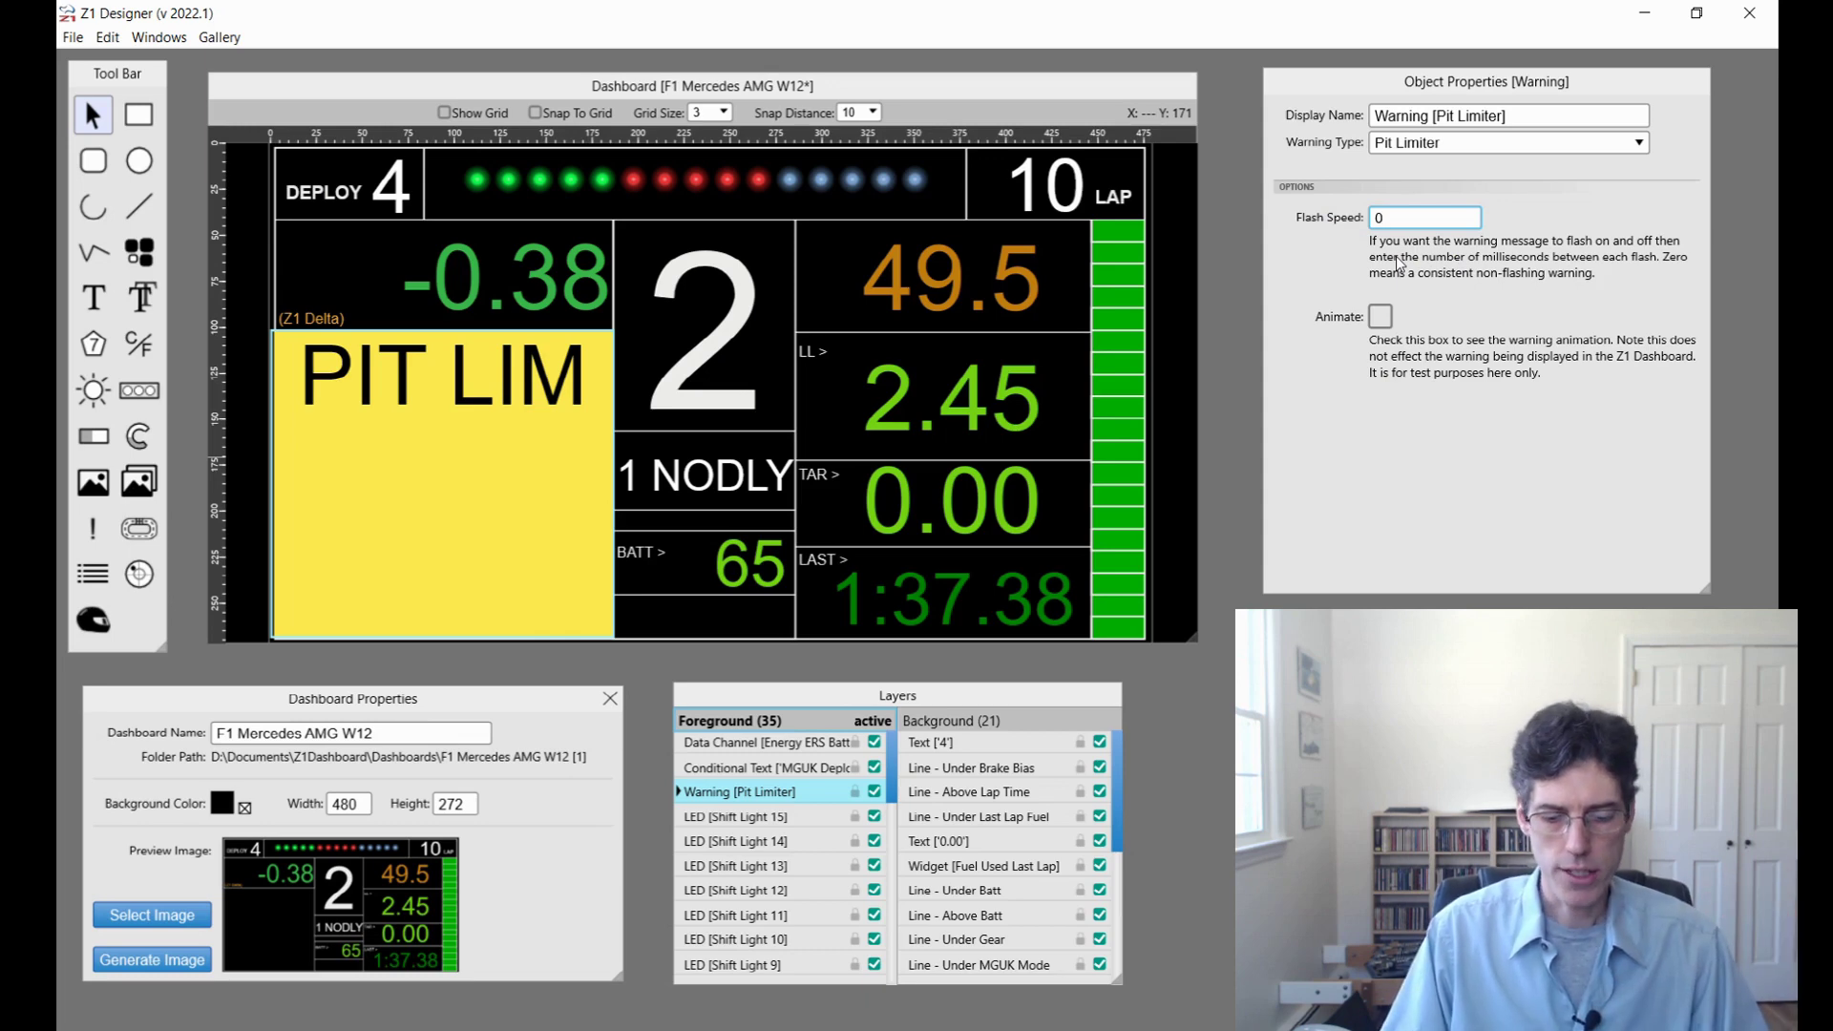
Step: Set the Pit Limiter warning's flash speed to 500 milliseconds, preview the flashing with Animate, and turn the preview off again
{"action": "key", "text": "BackSpace"}
{"action": "type", "text": "500"}
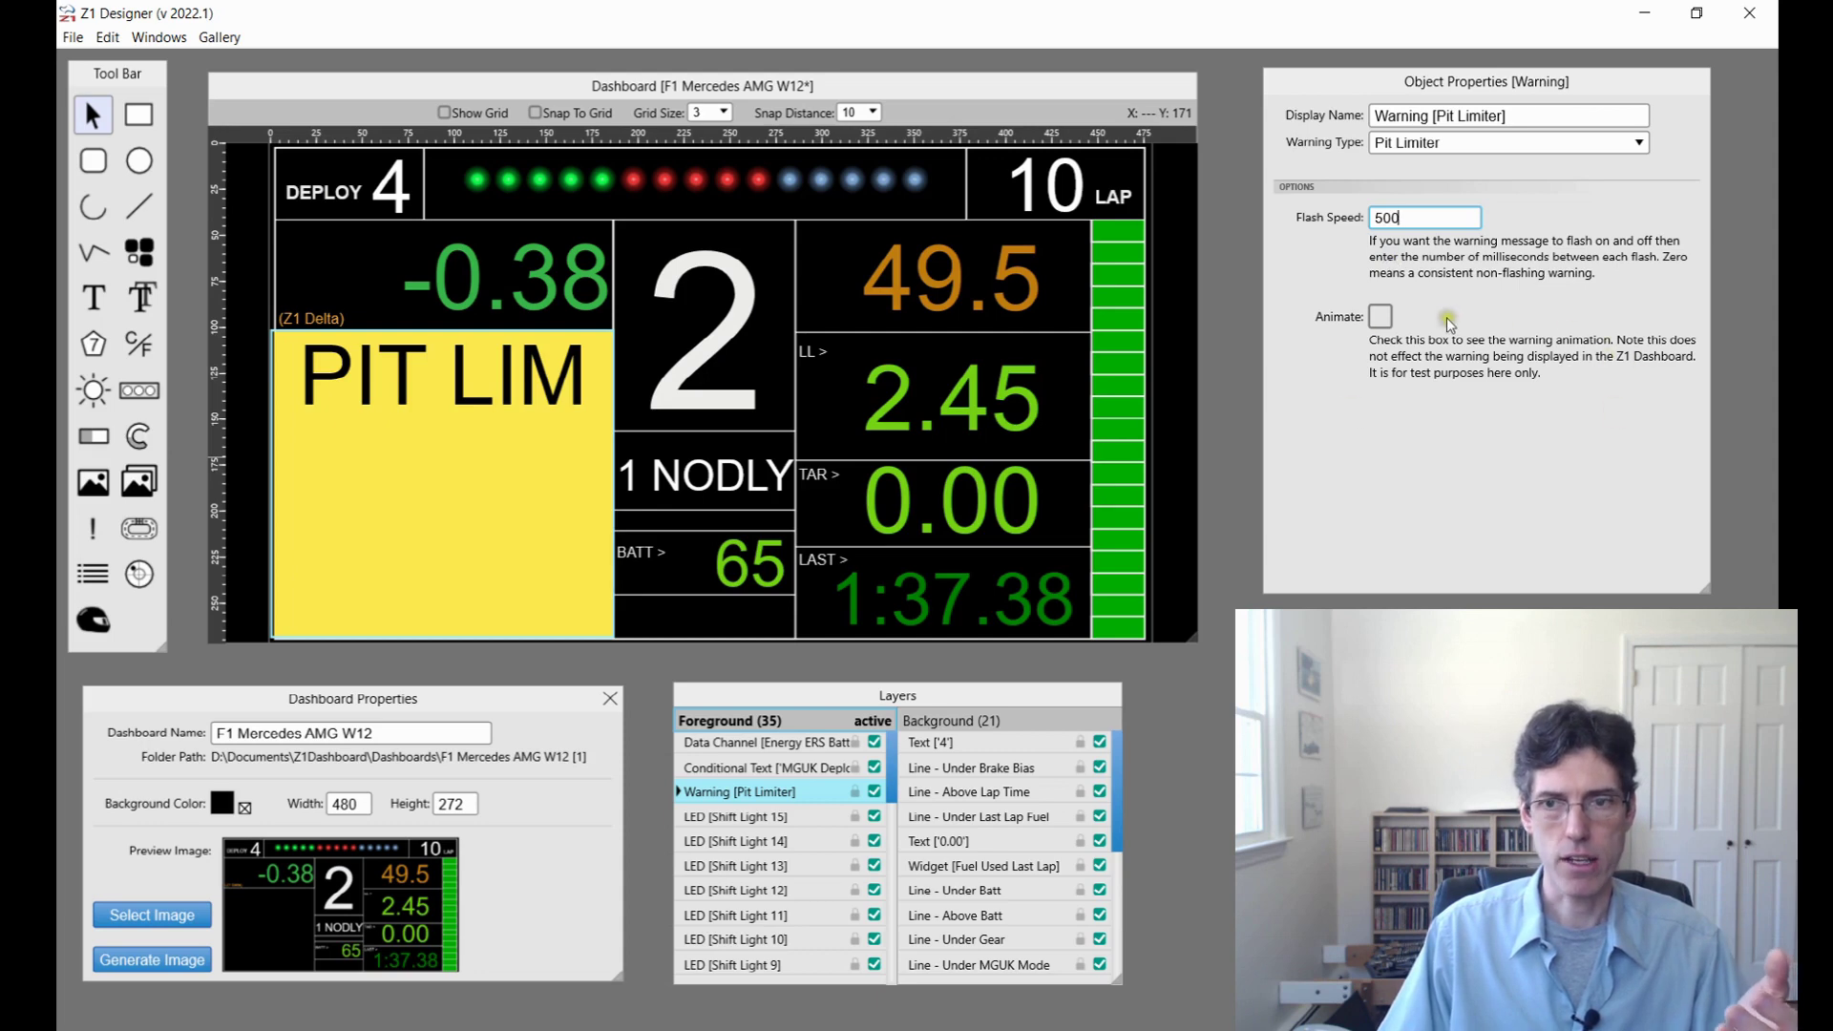
{"action": "left_click", "coordinate": [1378, 316]}
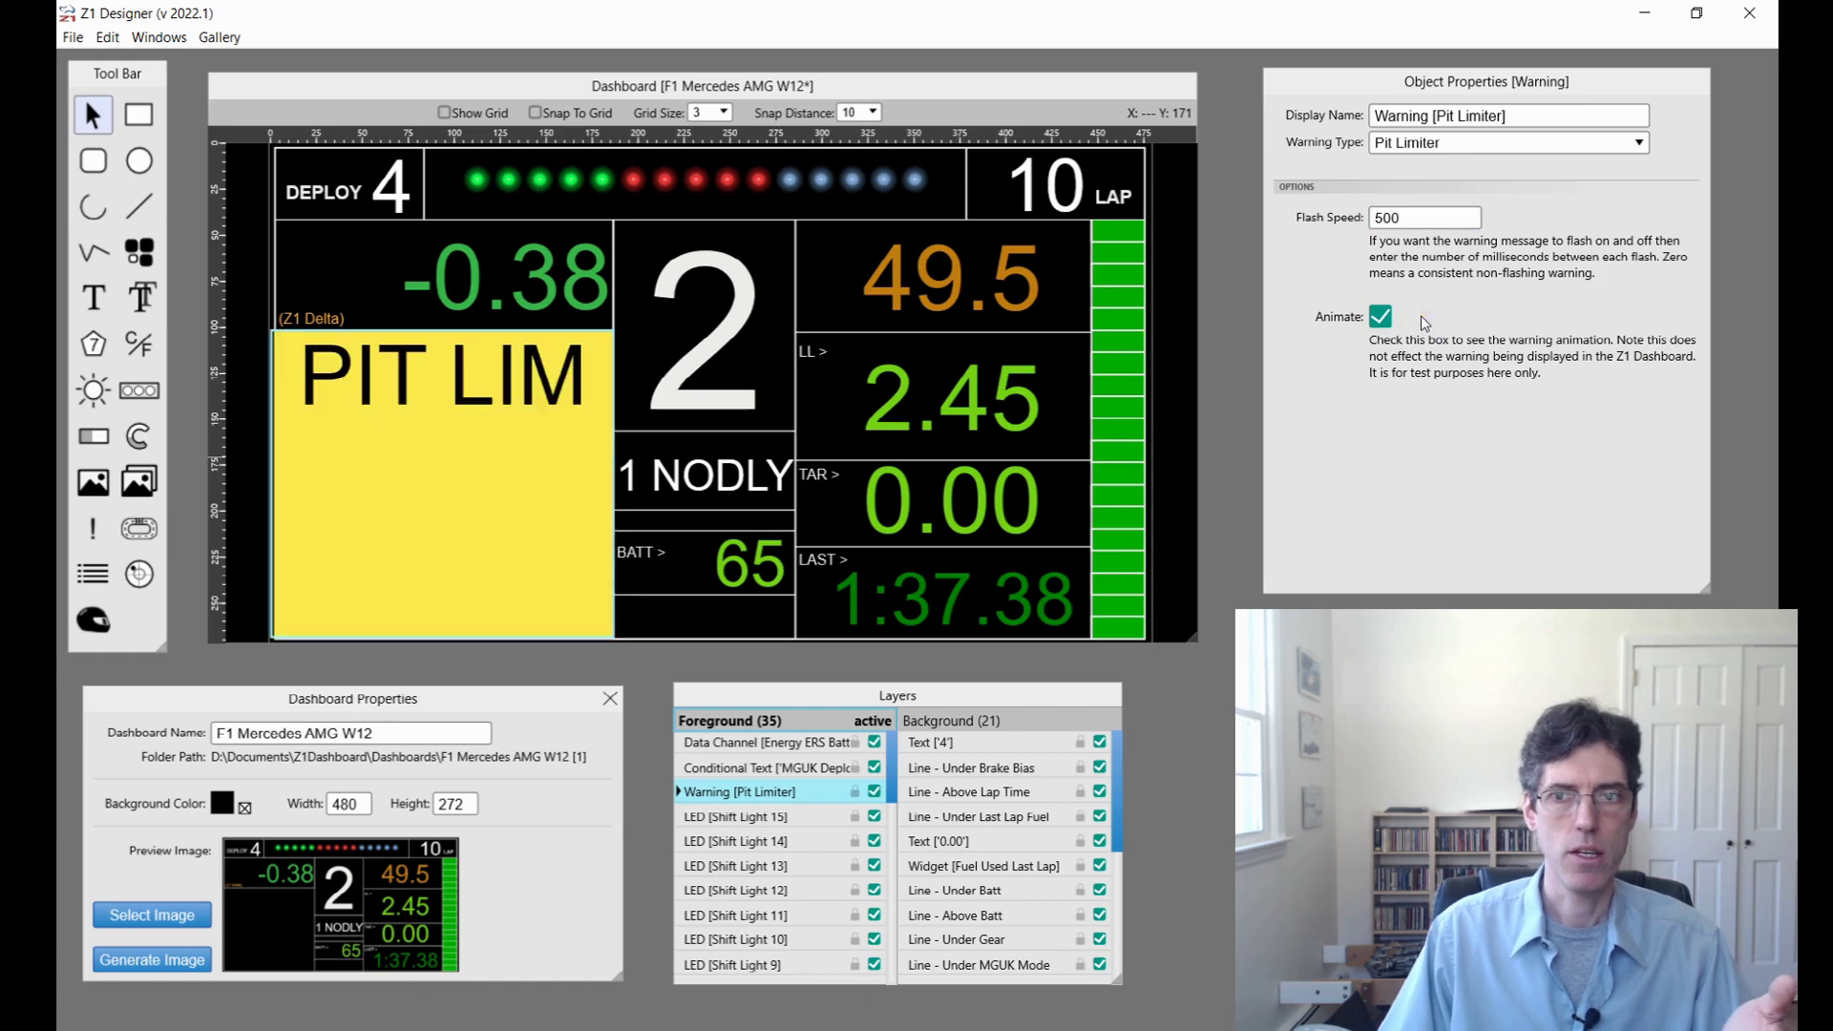
{"action": "left_click", "coordinate": [1436, 219]}
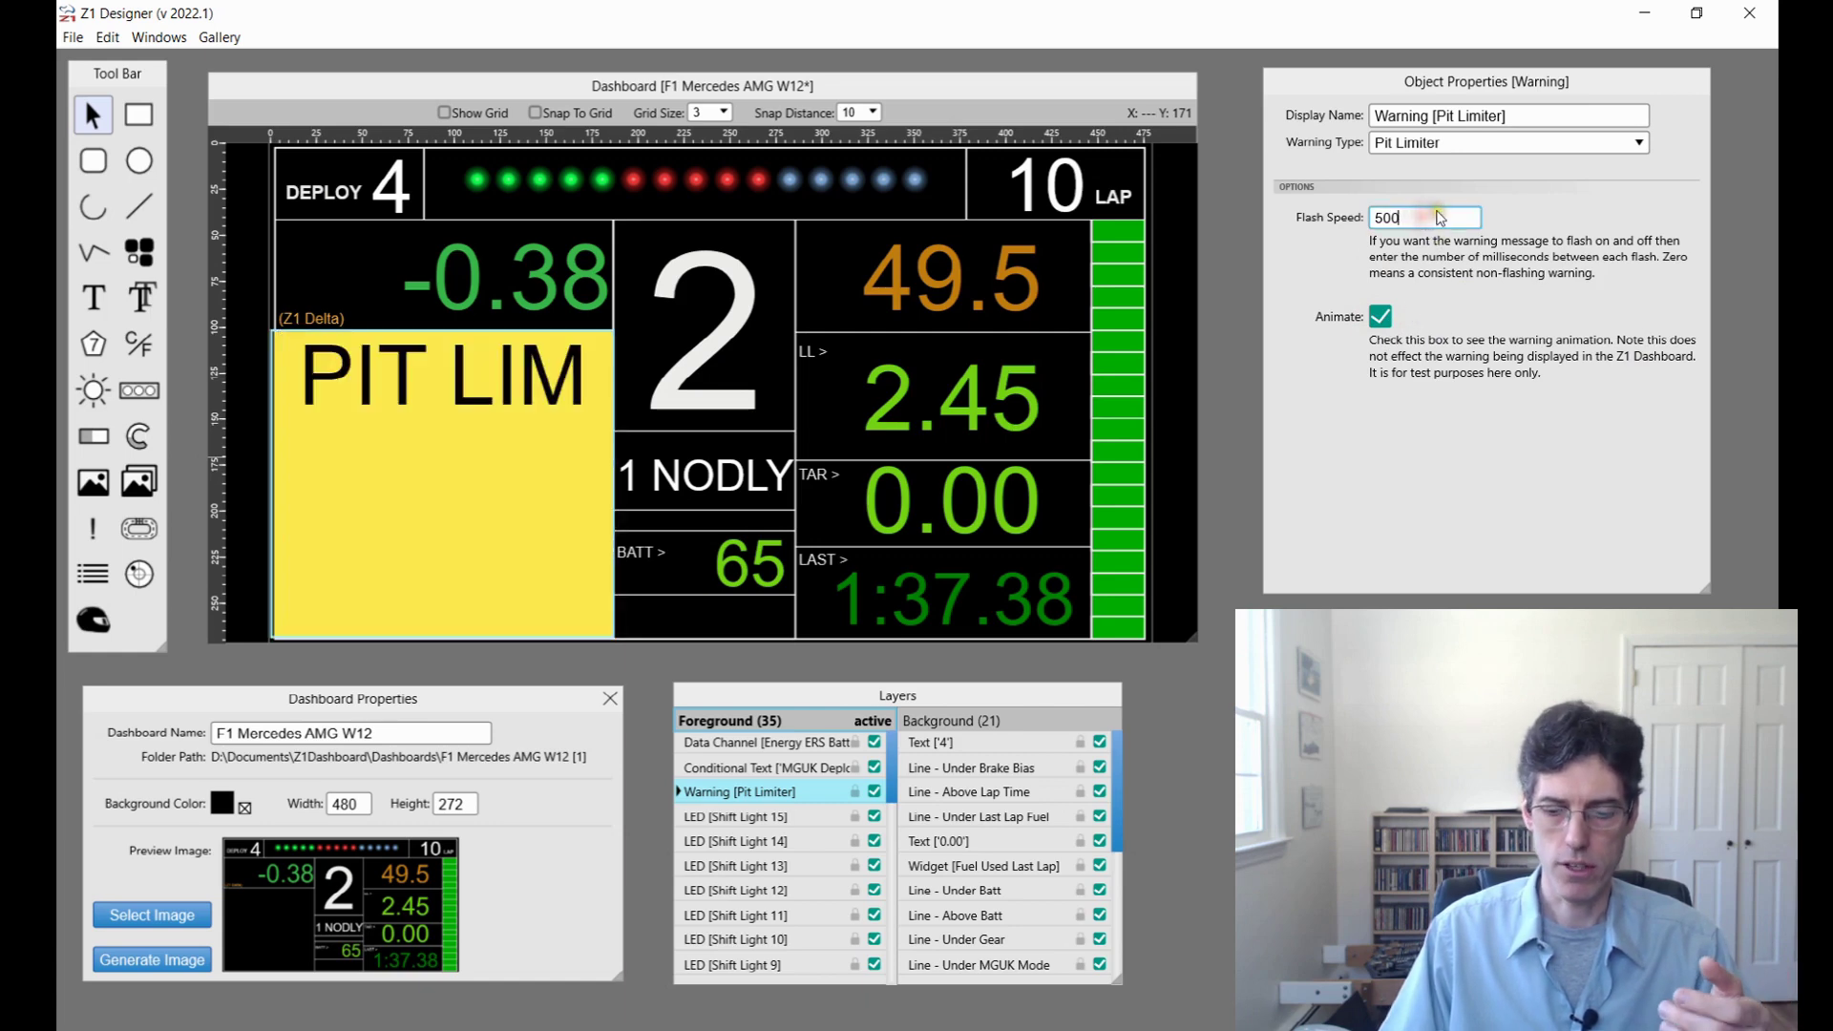
{"action": "key", "text": "BackSpace"}
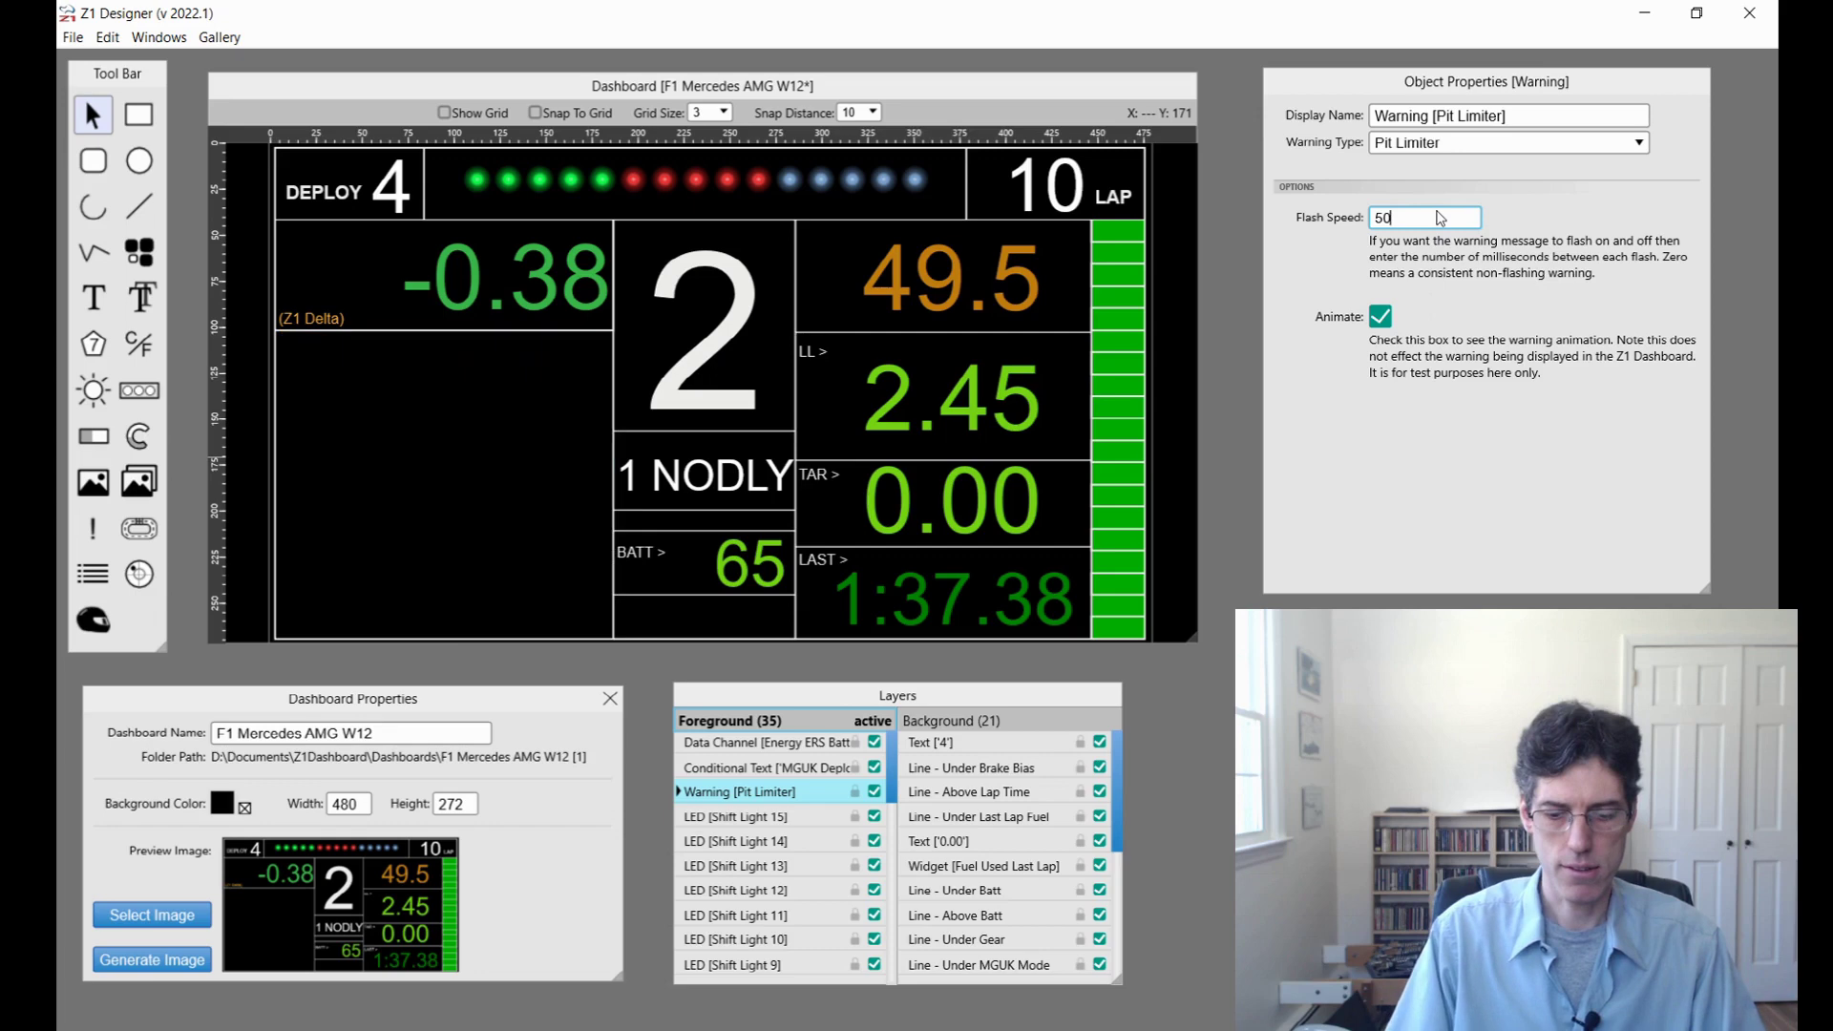
{"action": "type", "text": "0"}
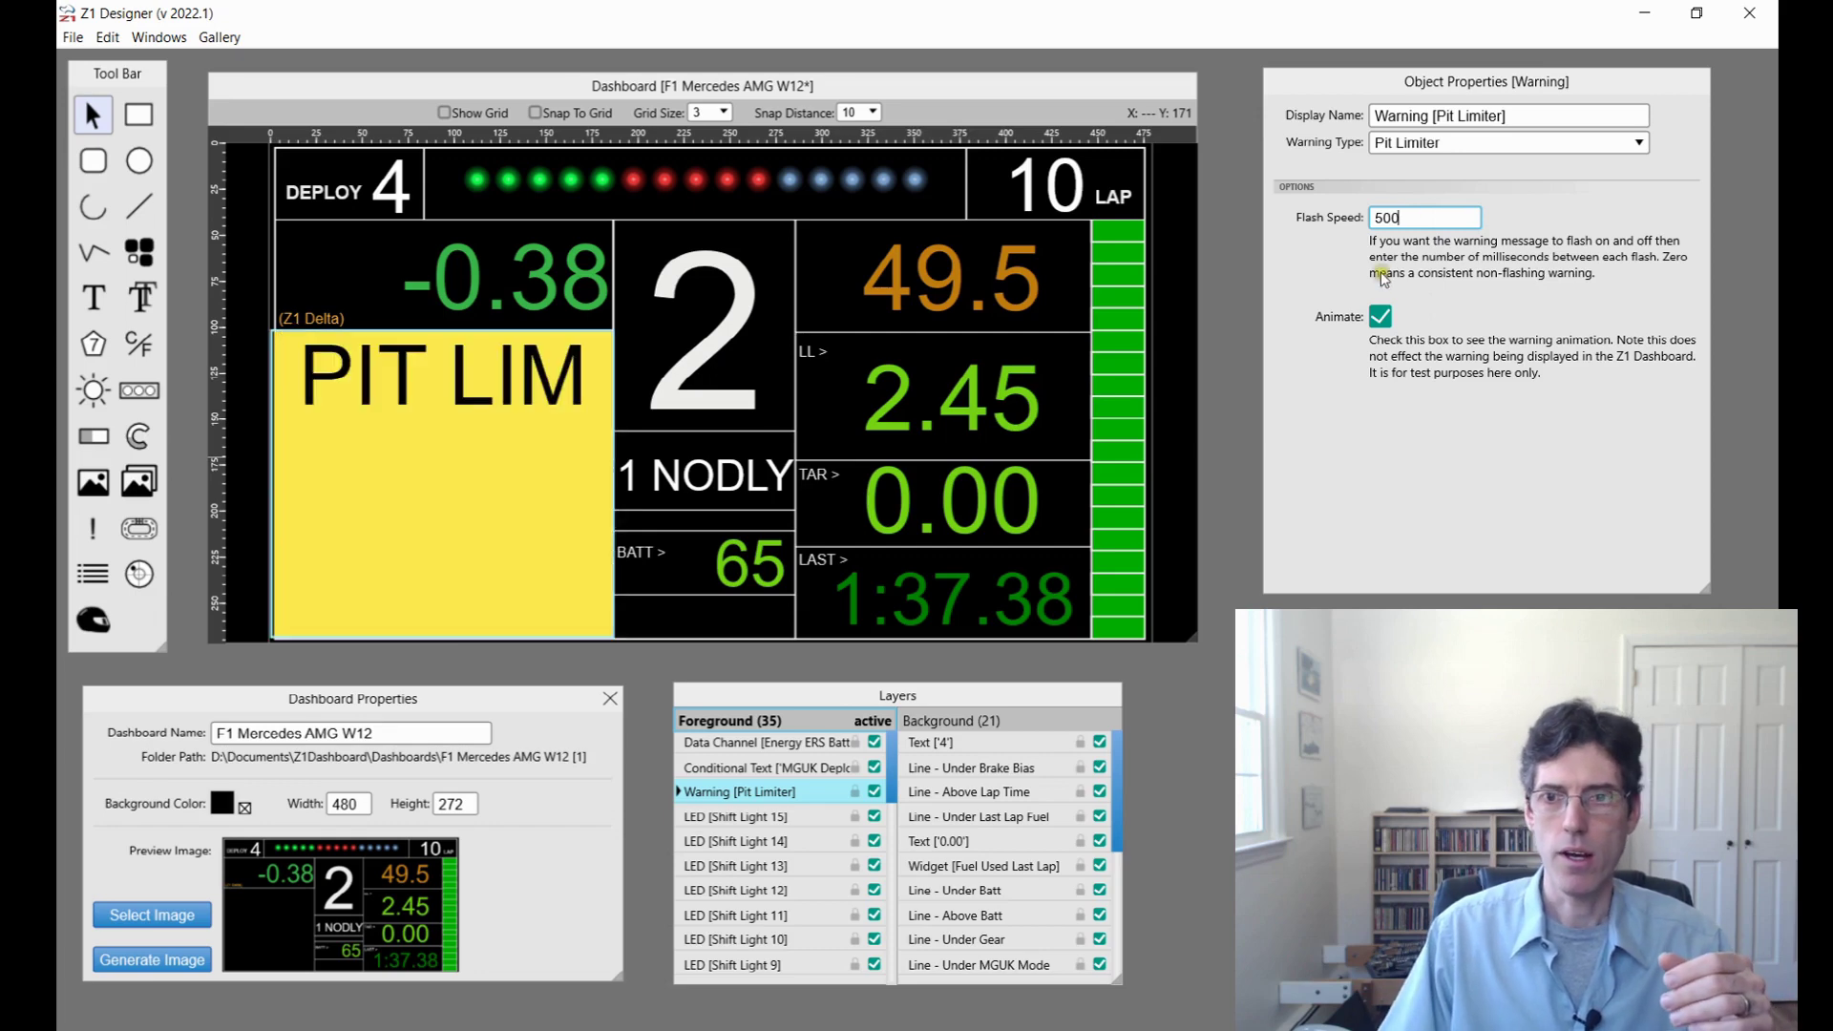
{"action": "left_click", "coordinate": [1381, 316]}
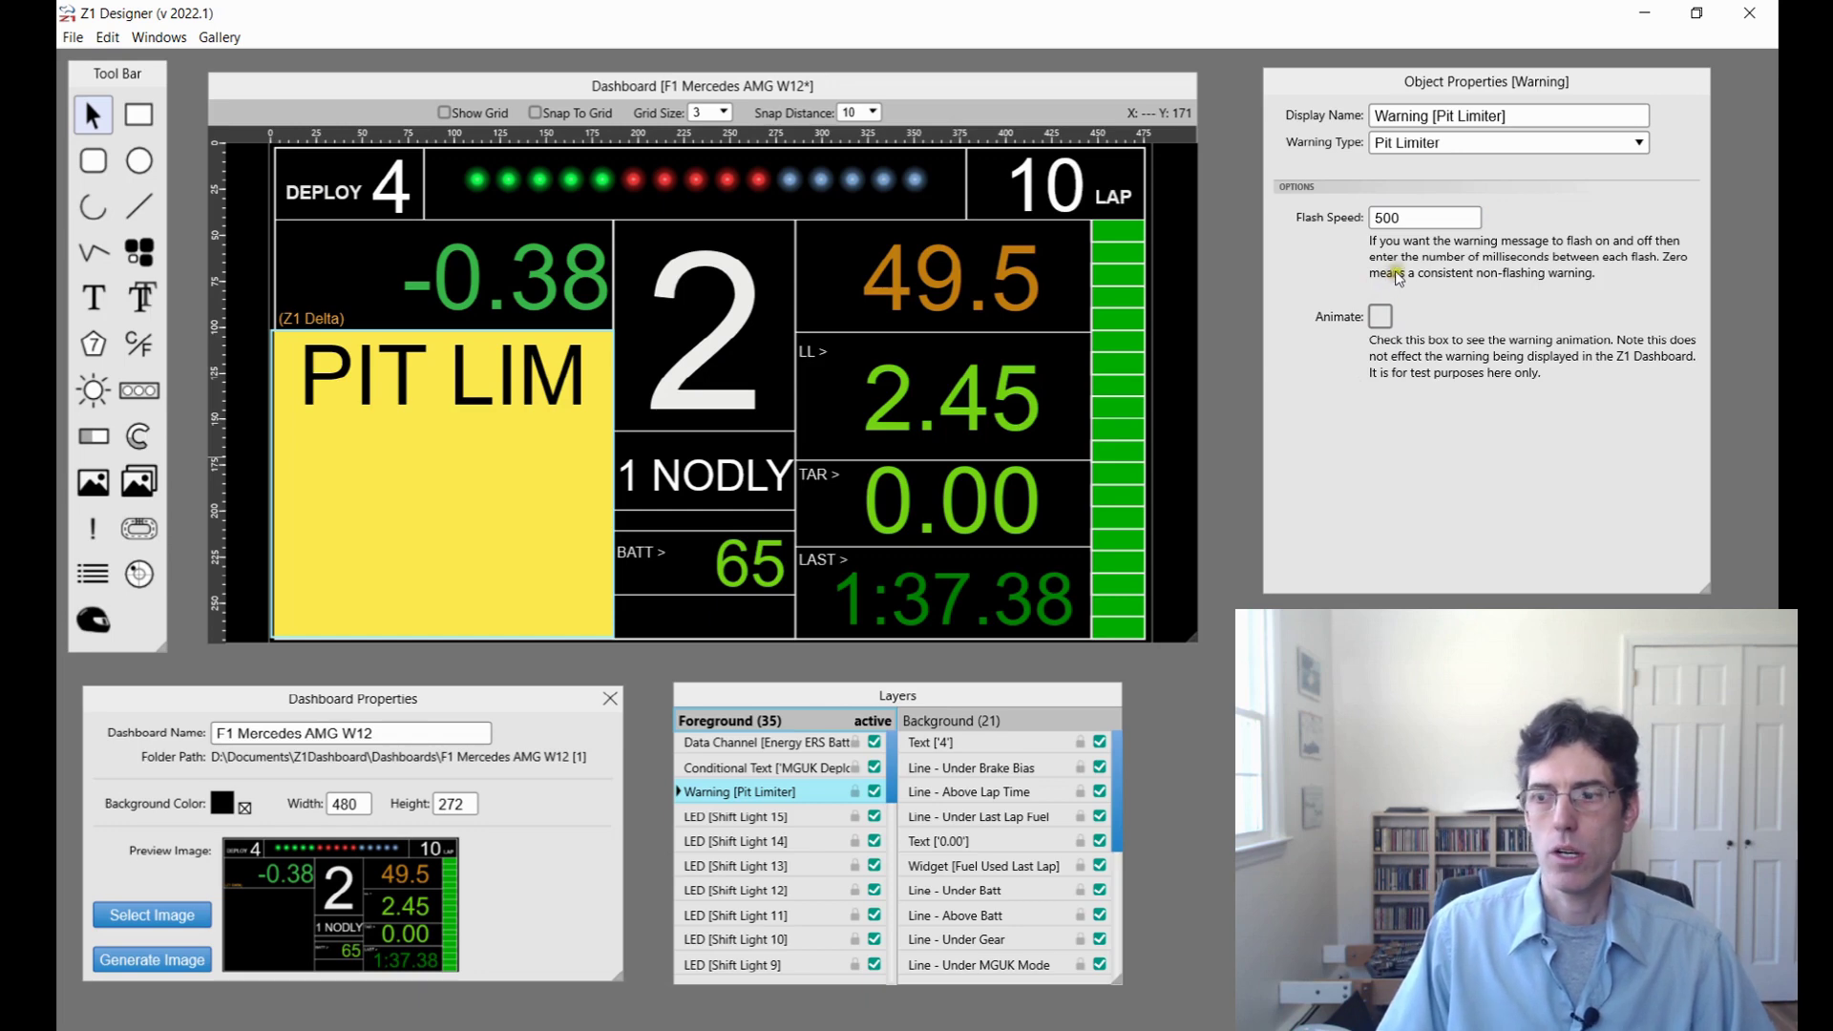
Step: Examine the warning types available for the Pit Limiter warning, including the flag, DRS, P2P and car proximity options
{"action": "left_click", "coordinate": [1478, 146]}
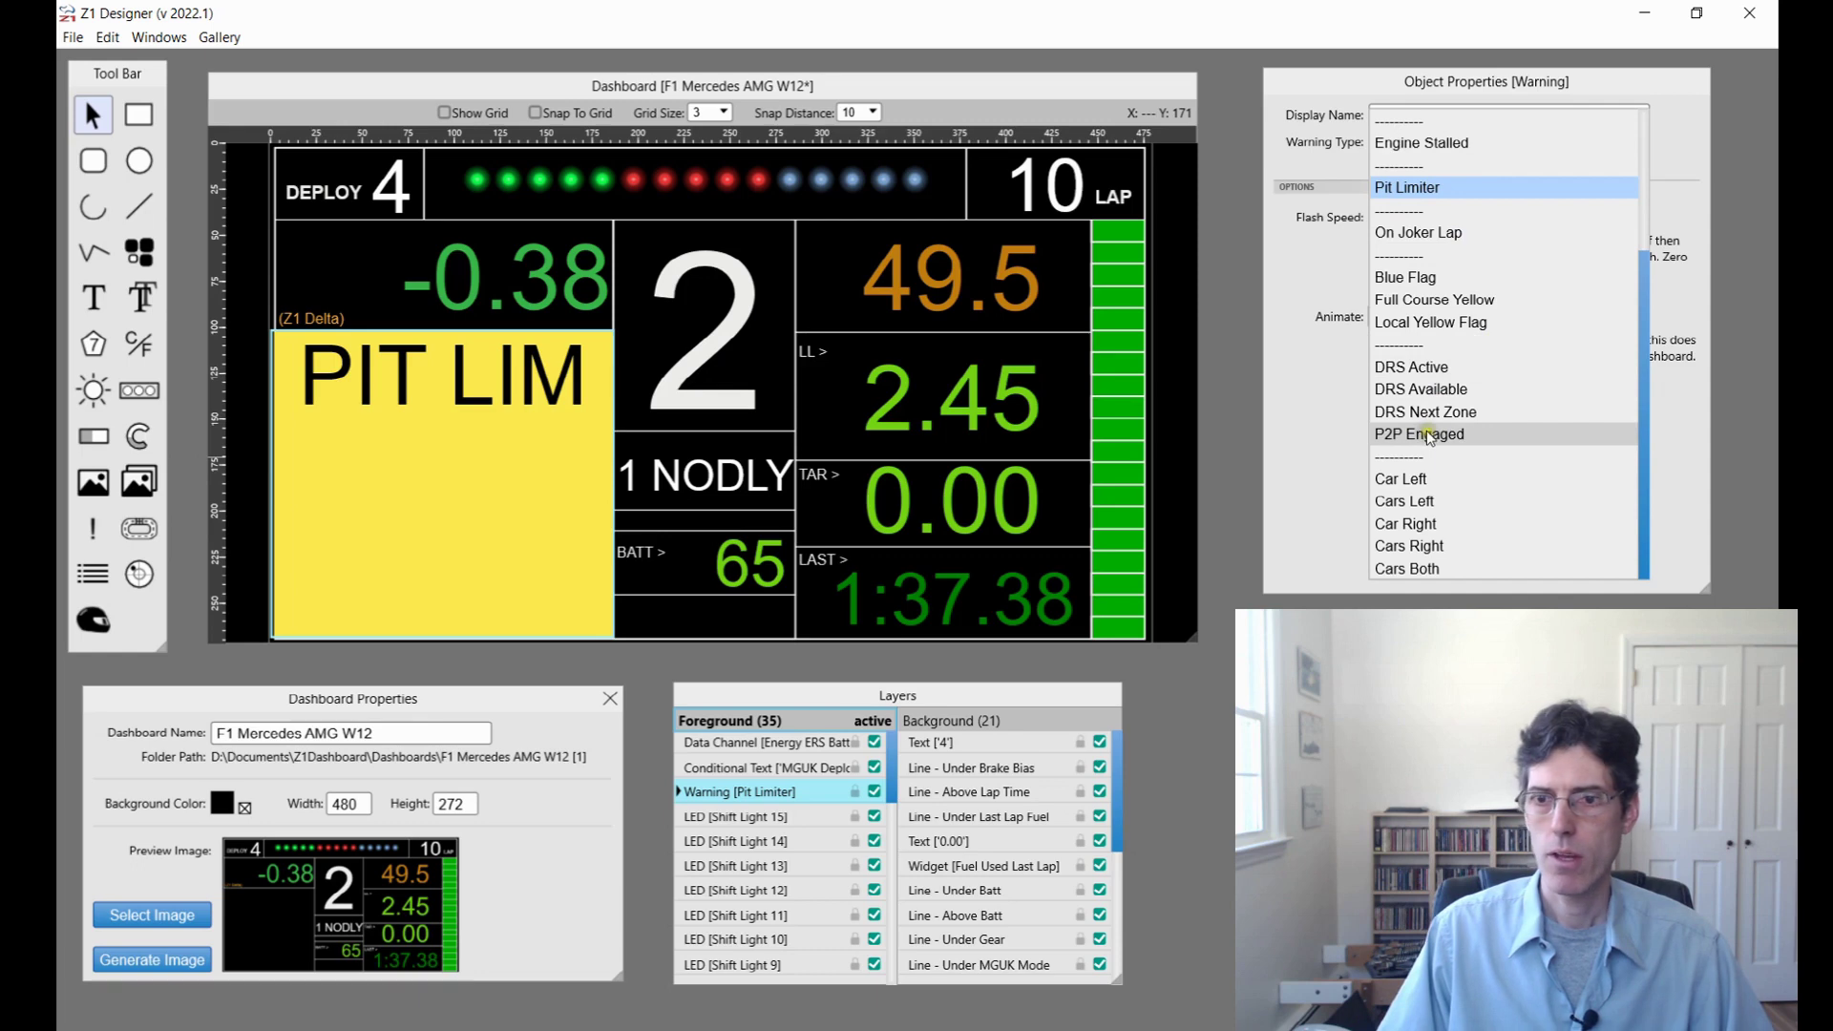
{"action": "scroll", "coordinate": [1451, 410], "scroll_direction": "up", "scroll_amount": 3}
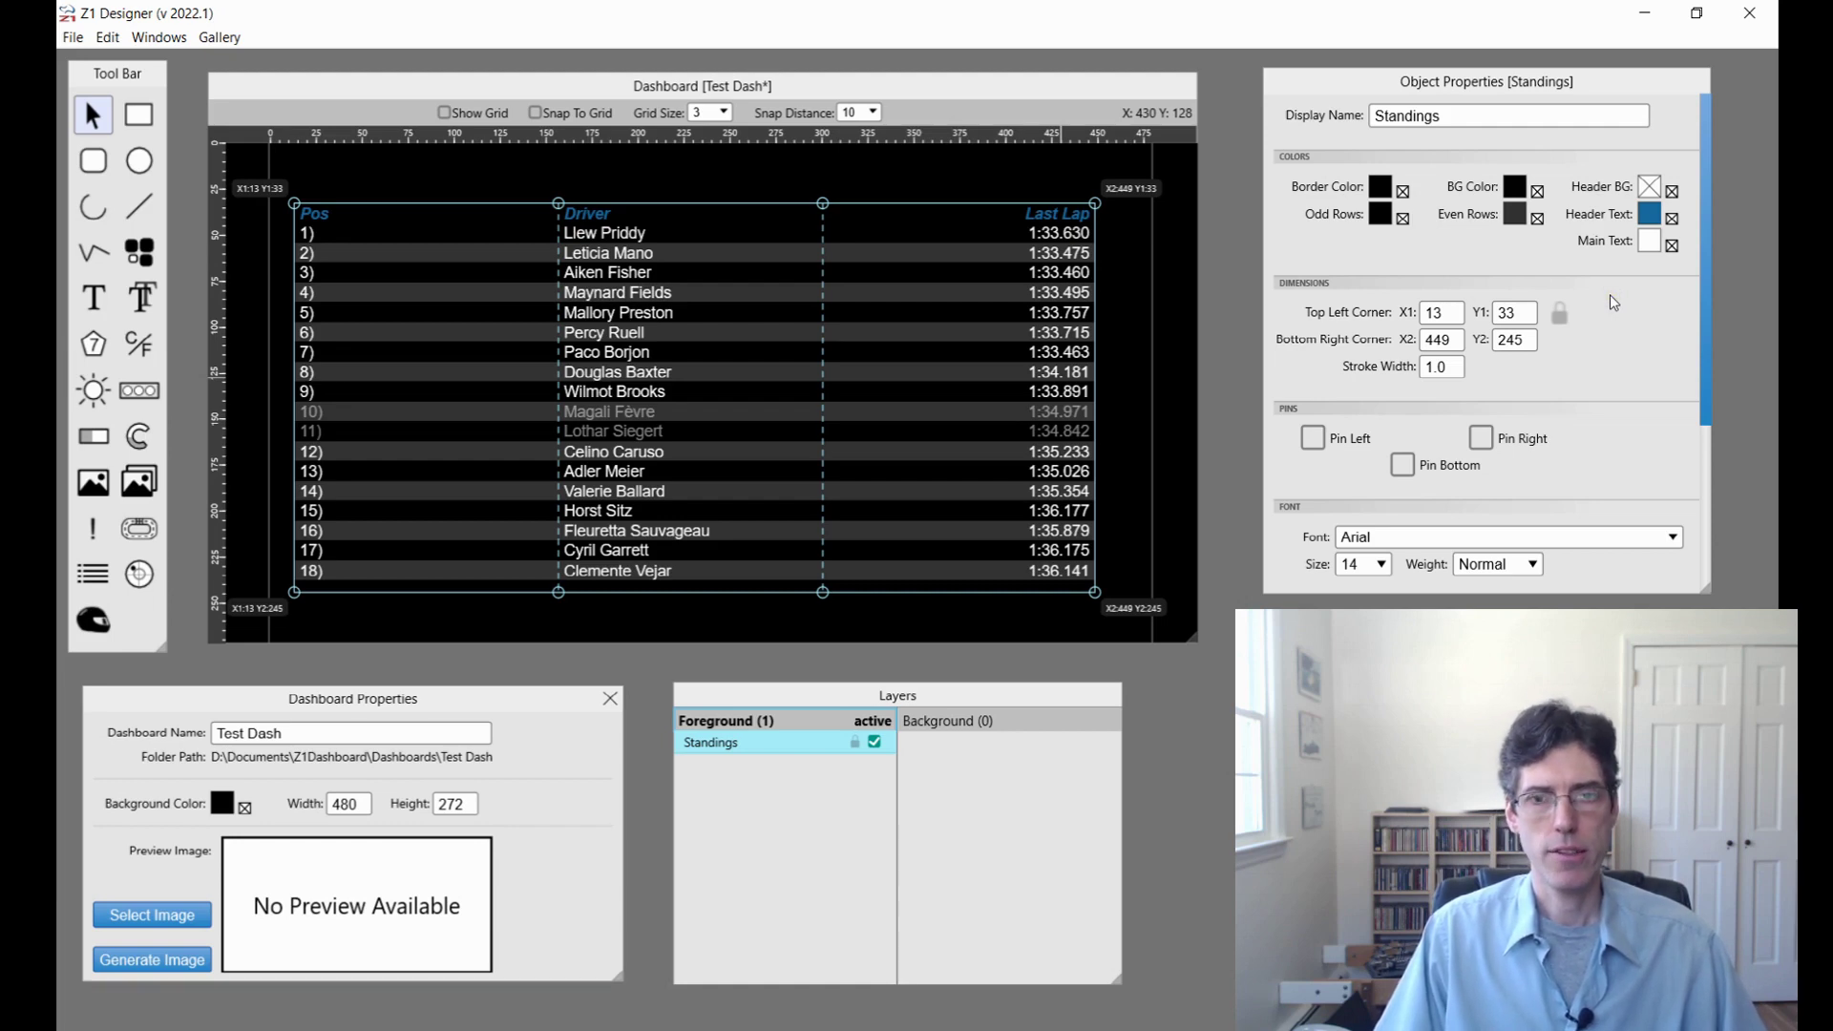
Step: Set the Standings header background to the bright red standard color (239, 41, 41)
{"action": "left_click", "coordinate": [1600, 292]}
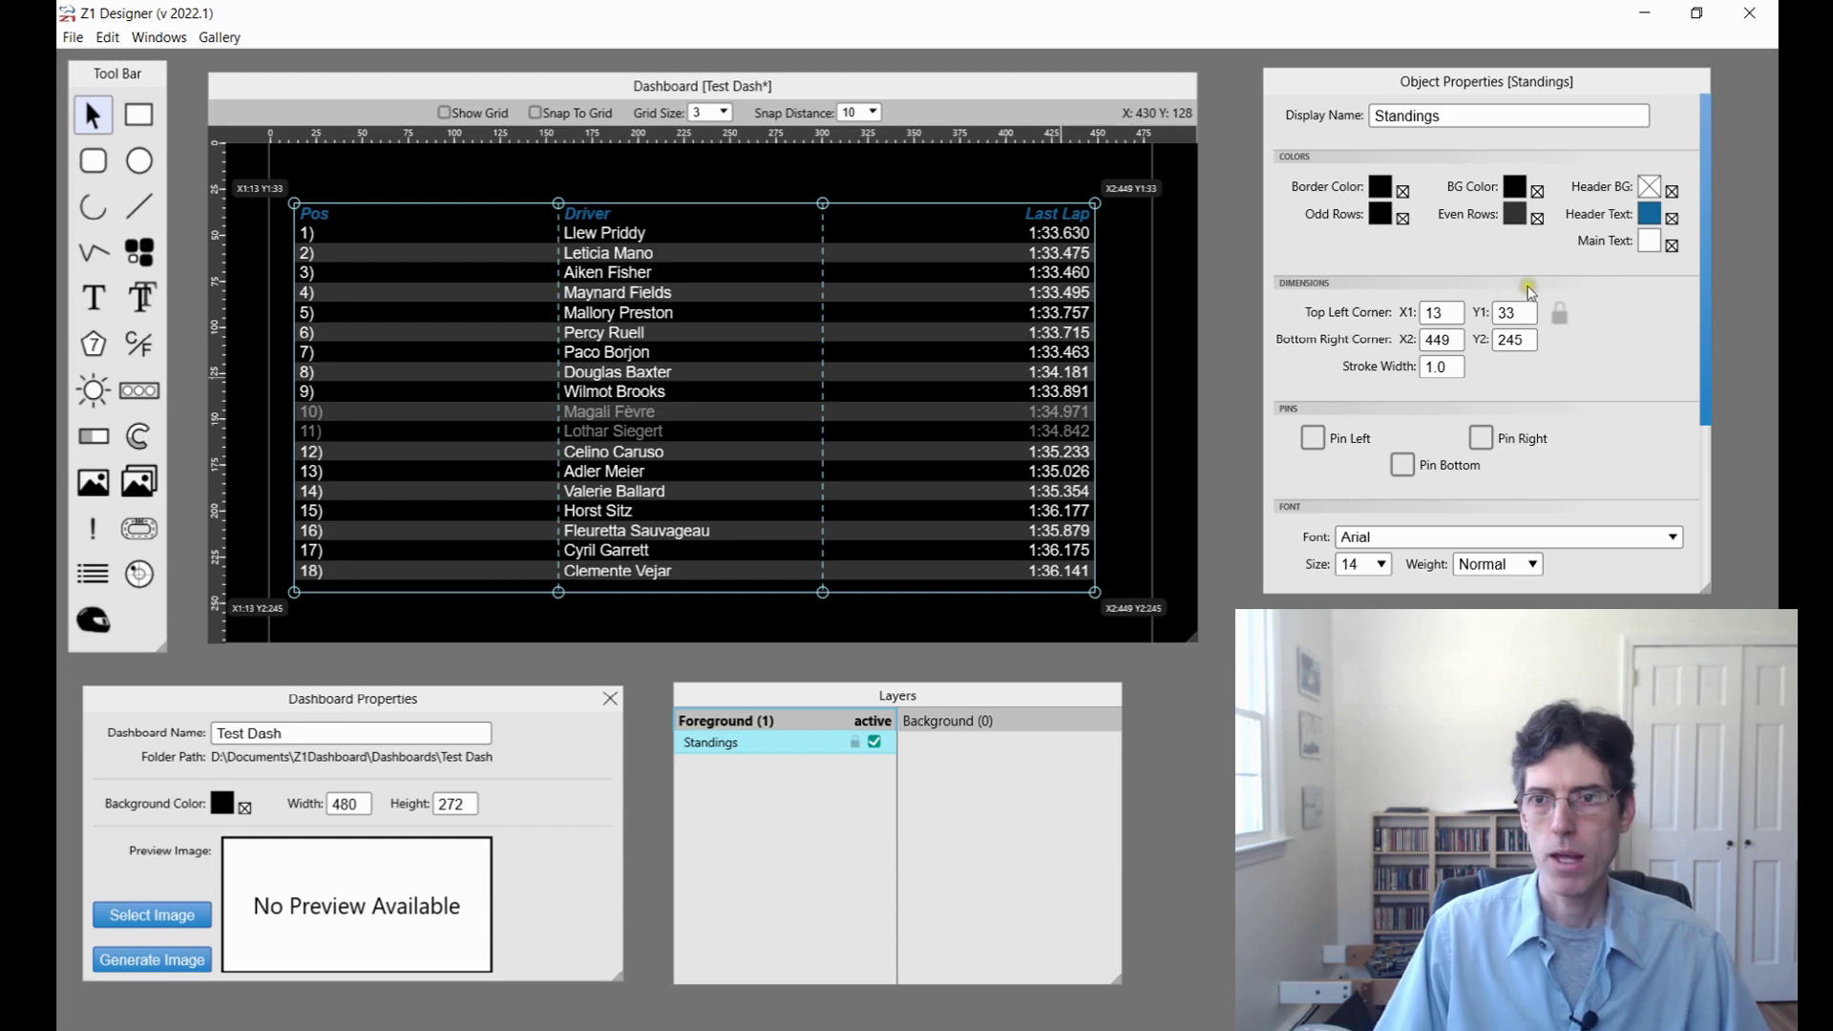
{"action": "left_click", "coordinate": [1647, 187]}
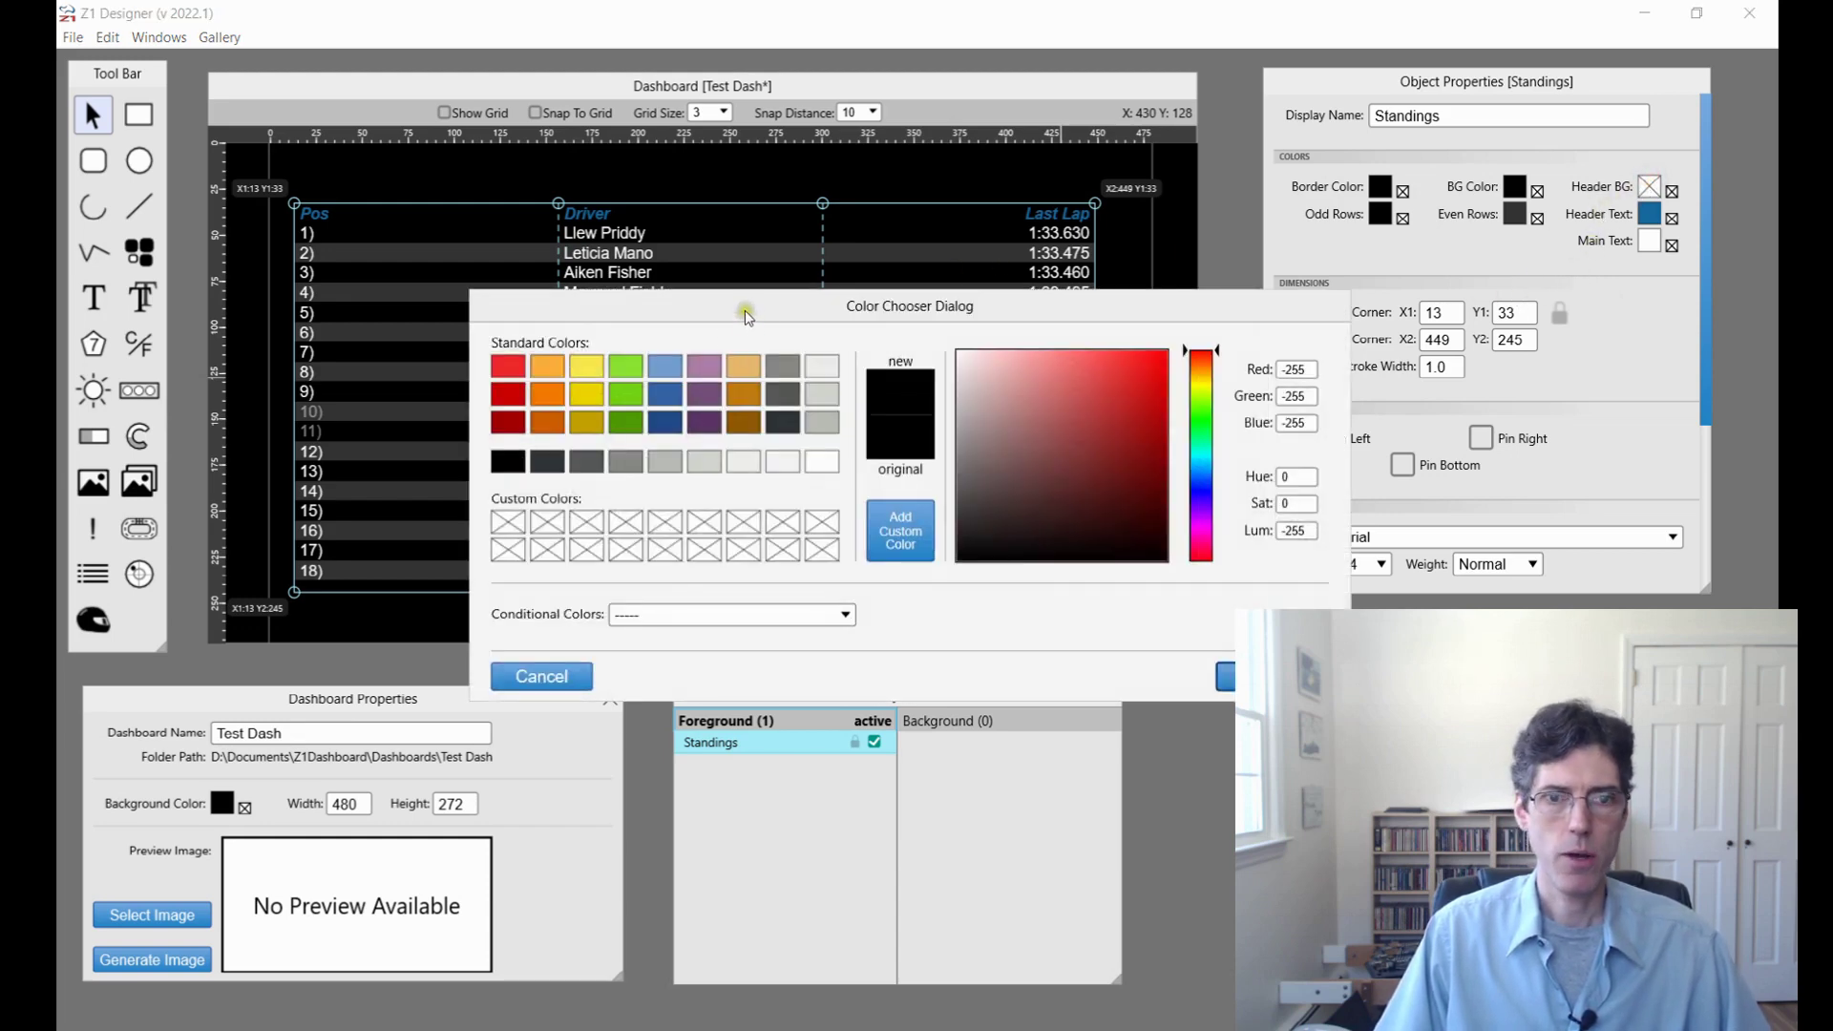
{"action": "left_click", "coordinate": [508, 367]}
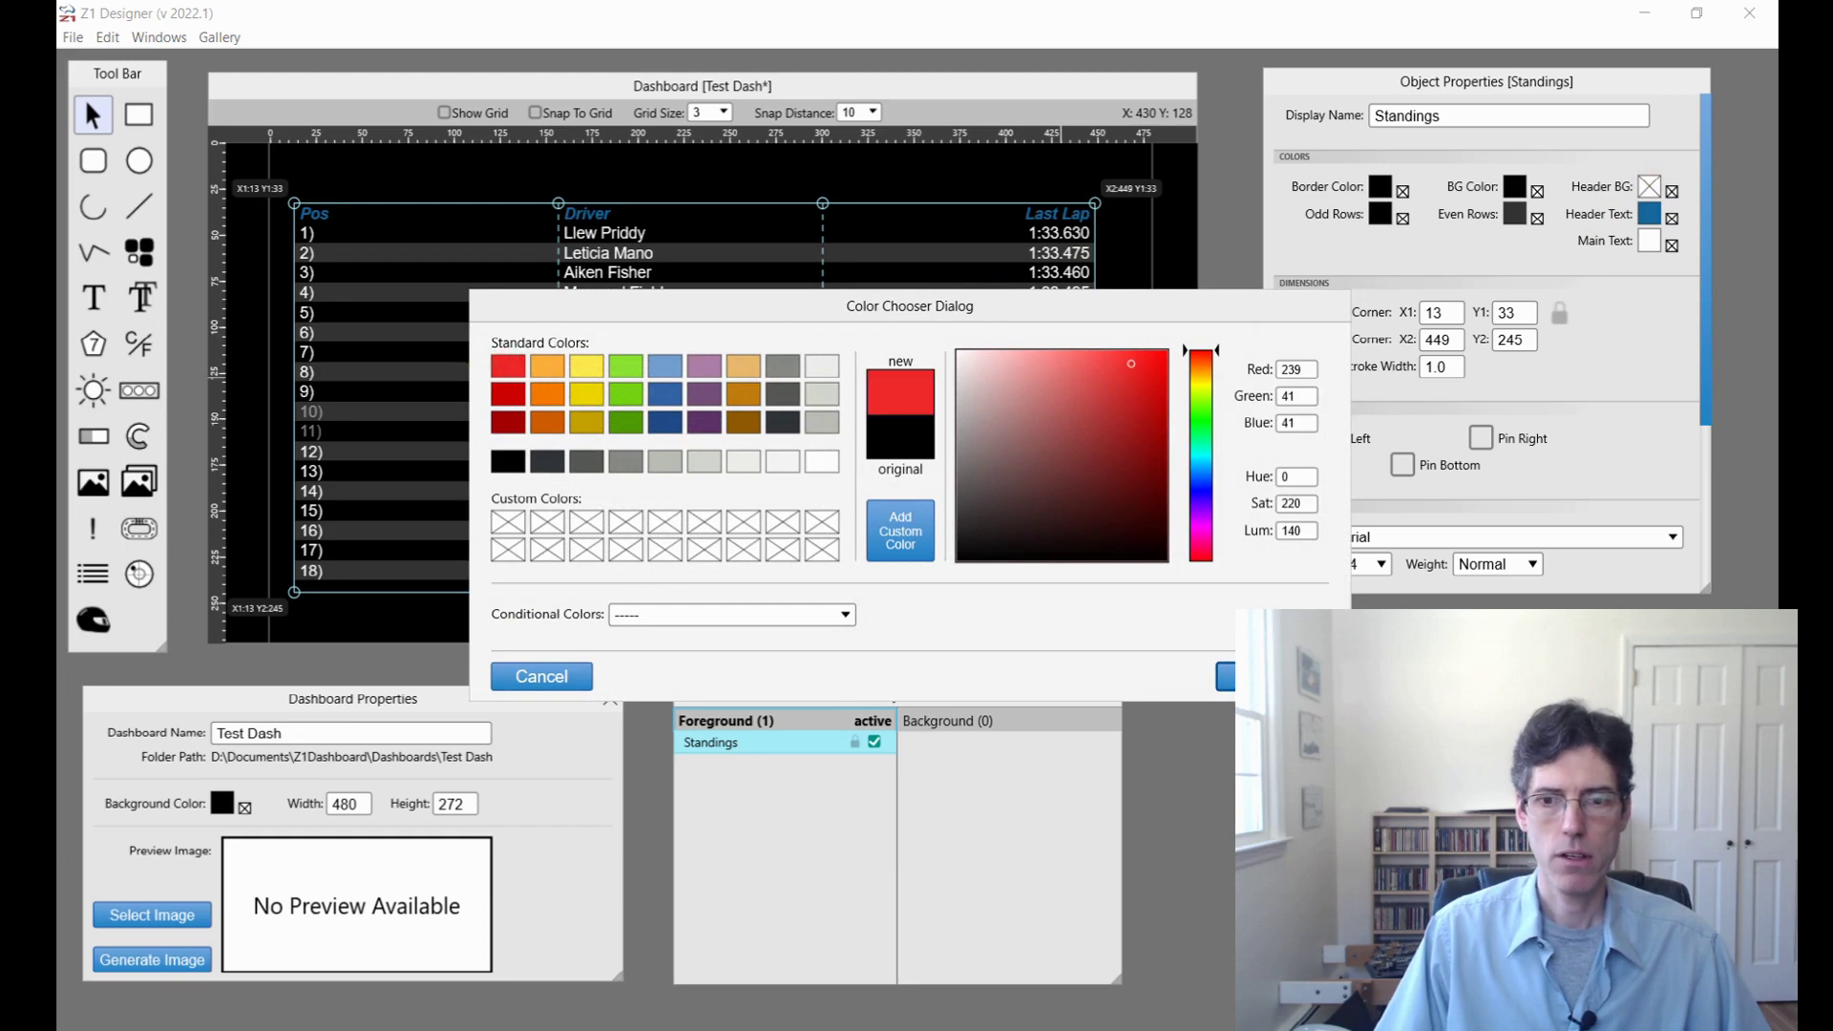
{"action": "left_click", "coordinate": [1225, 674]}
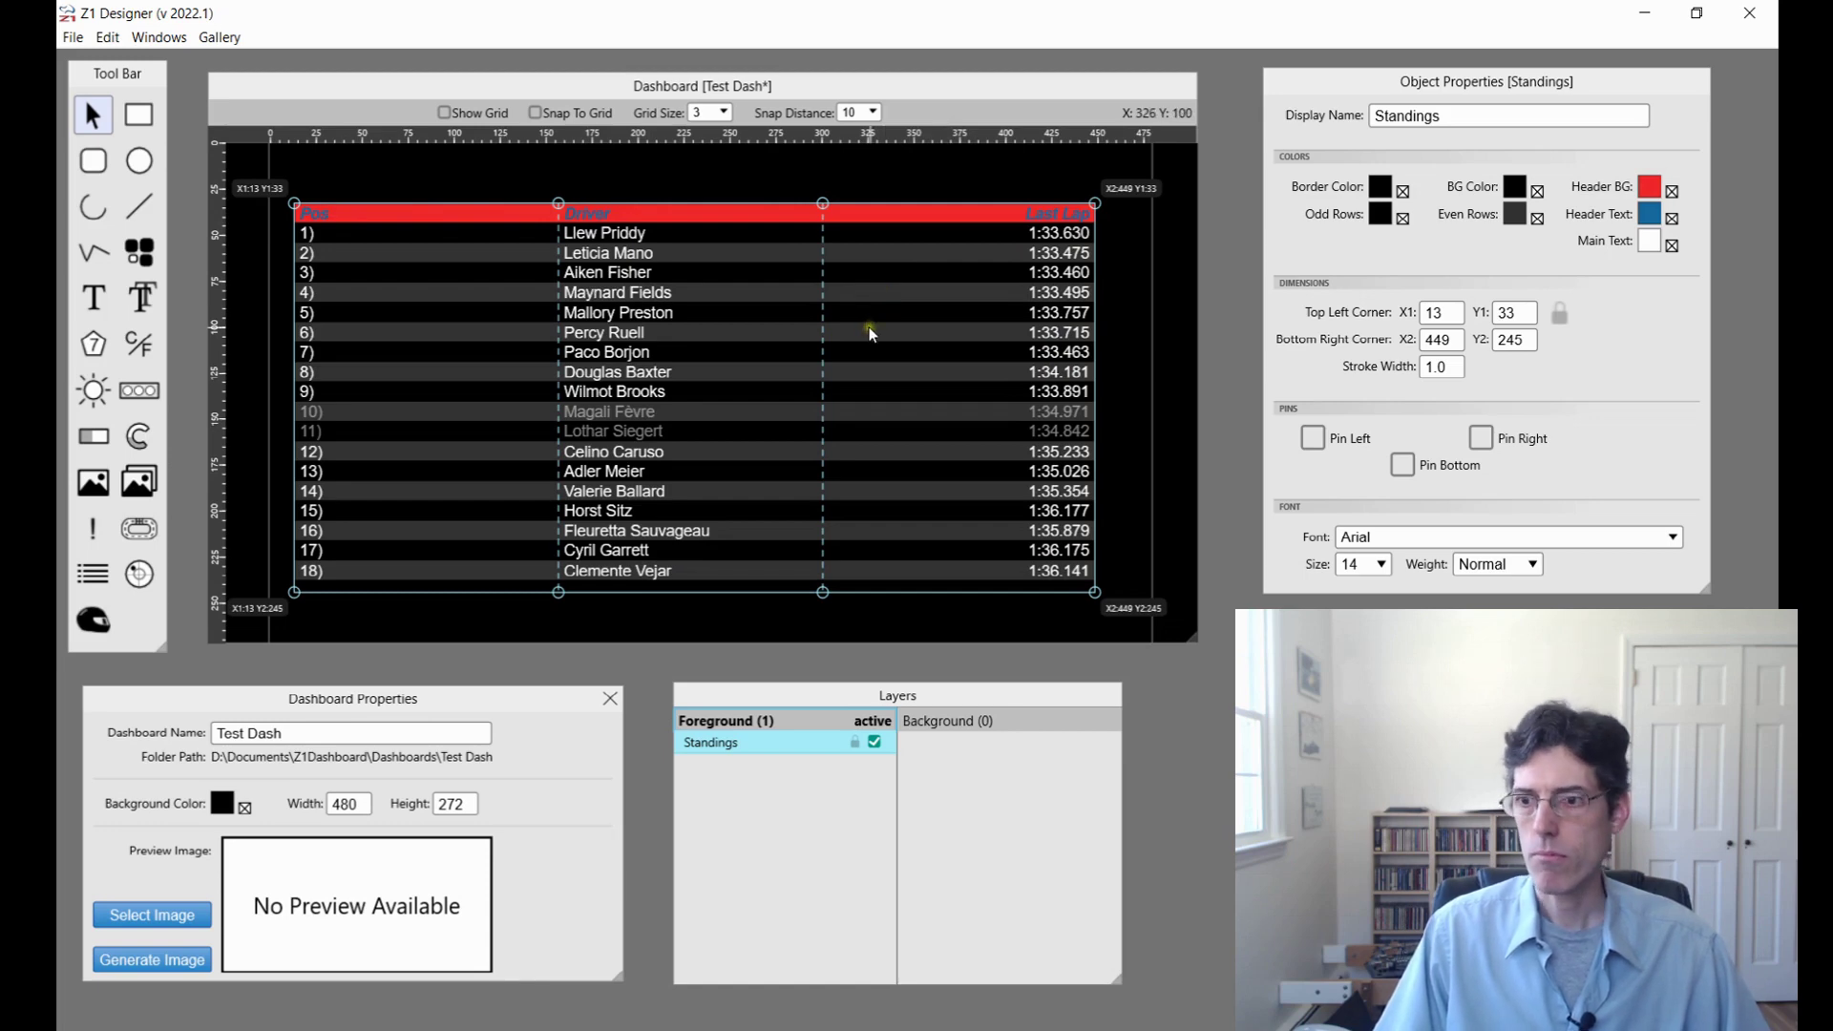
Step: Limit the Standings widget to drivers in your own class with Show Your Class Only
{"action": "scroll", "coordinate": [1388, 351], "scroll_direction": "down", "scroll_amount": 3}
{"action": "scroll", "coordinate": [1389, 351], "scroll_direction": "down", "scroll_amount": 1}
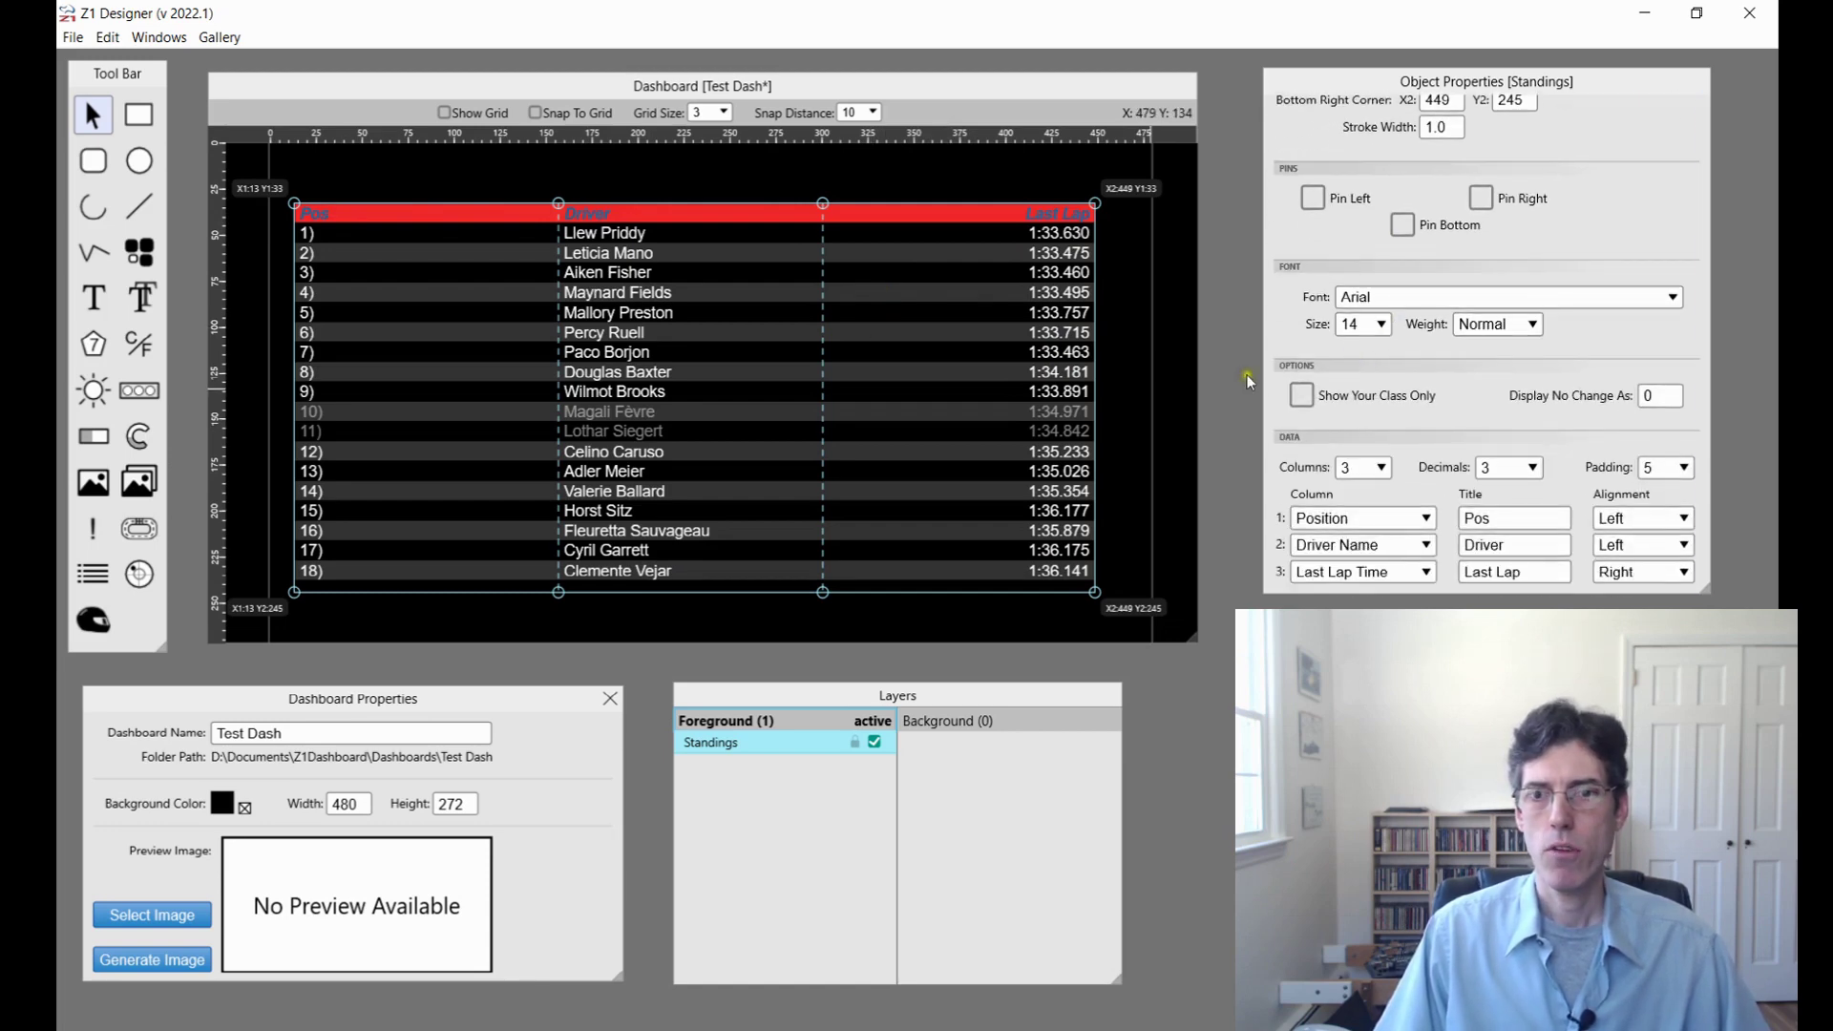
{"action": "left_click", "coordinate": [1301, 397]}
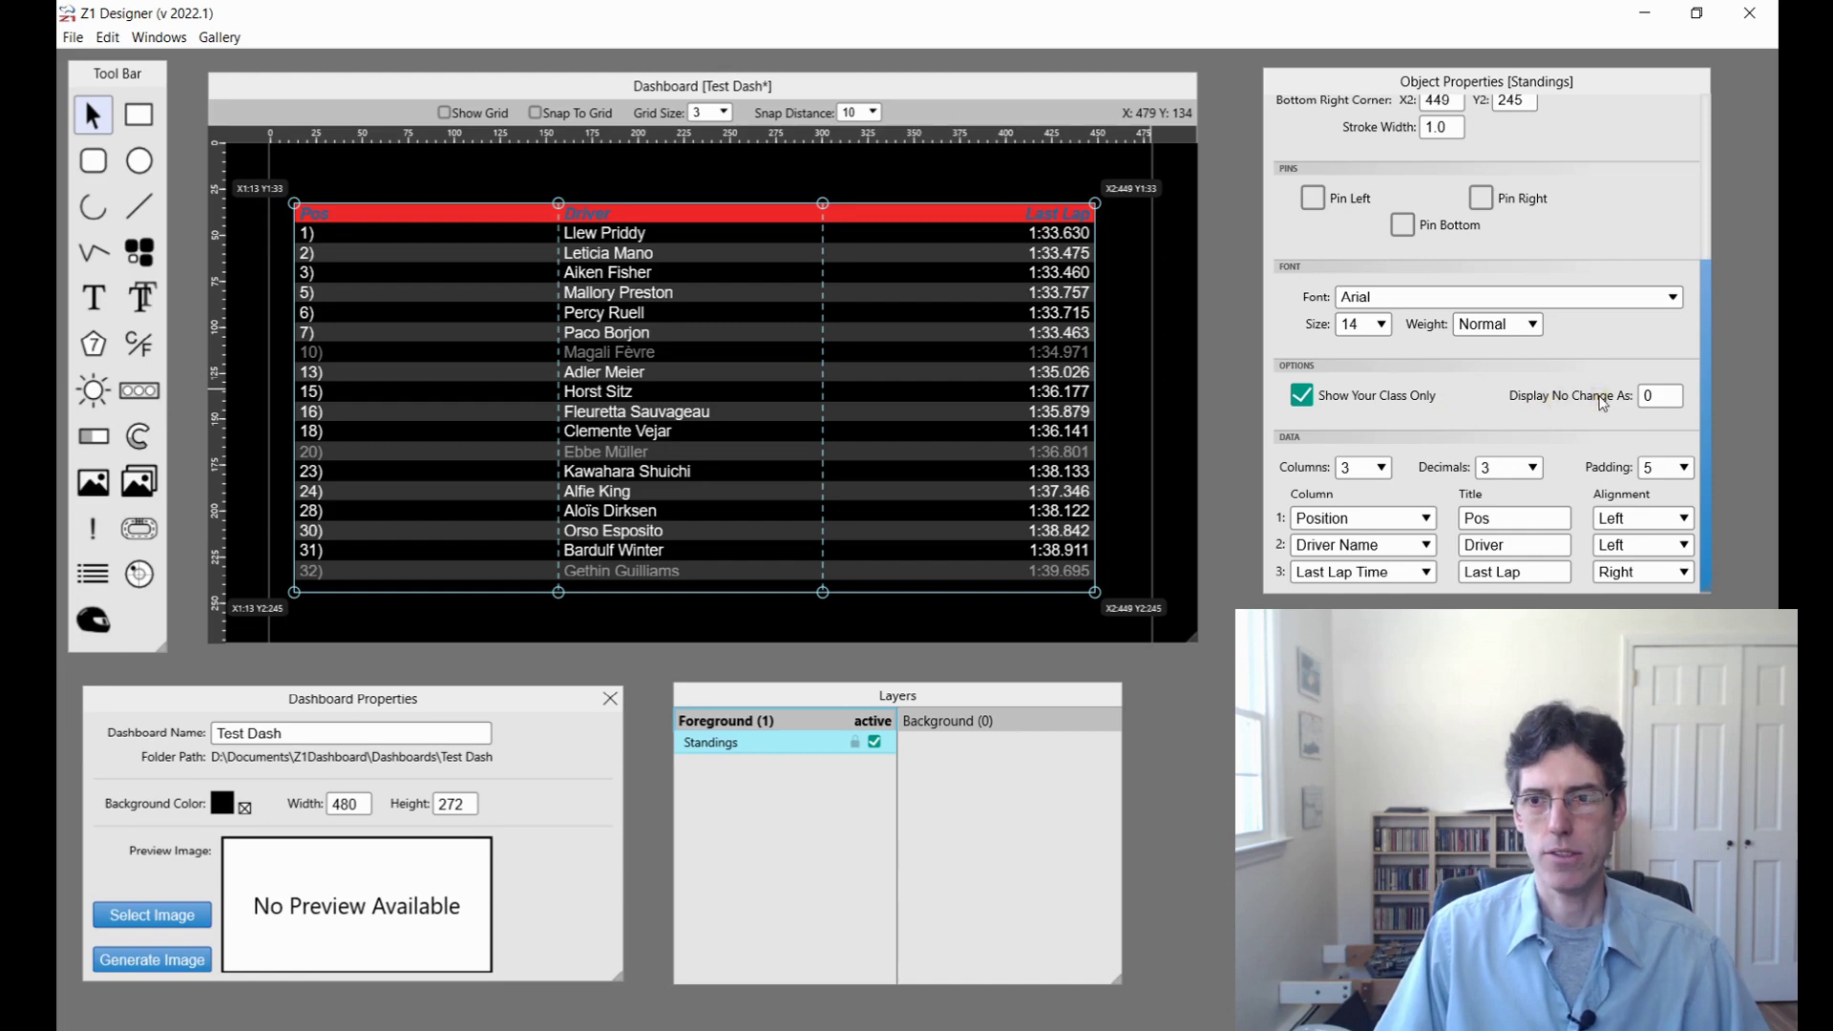
Step: Expand the Standings to four columns, with iRating Change as the fourth column's data and its alignment set to Right
{"action": "left_click", "coordinate": [1365, 467]}
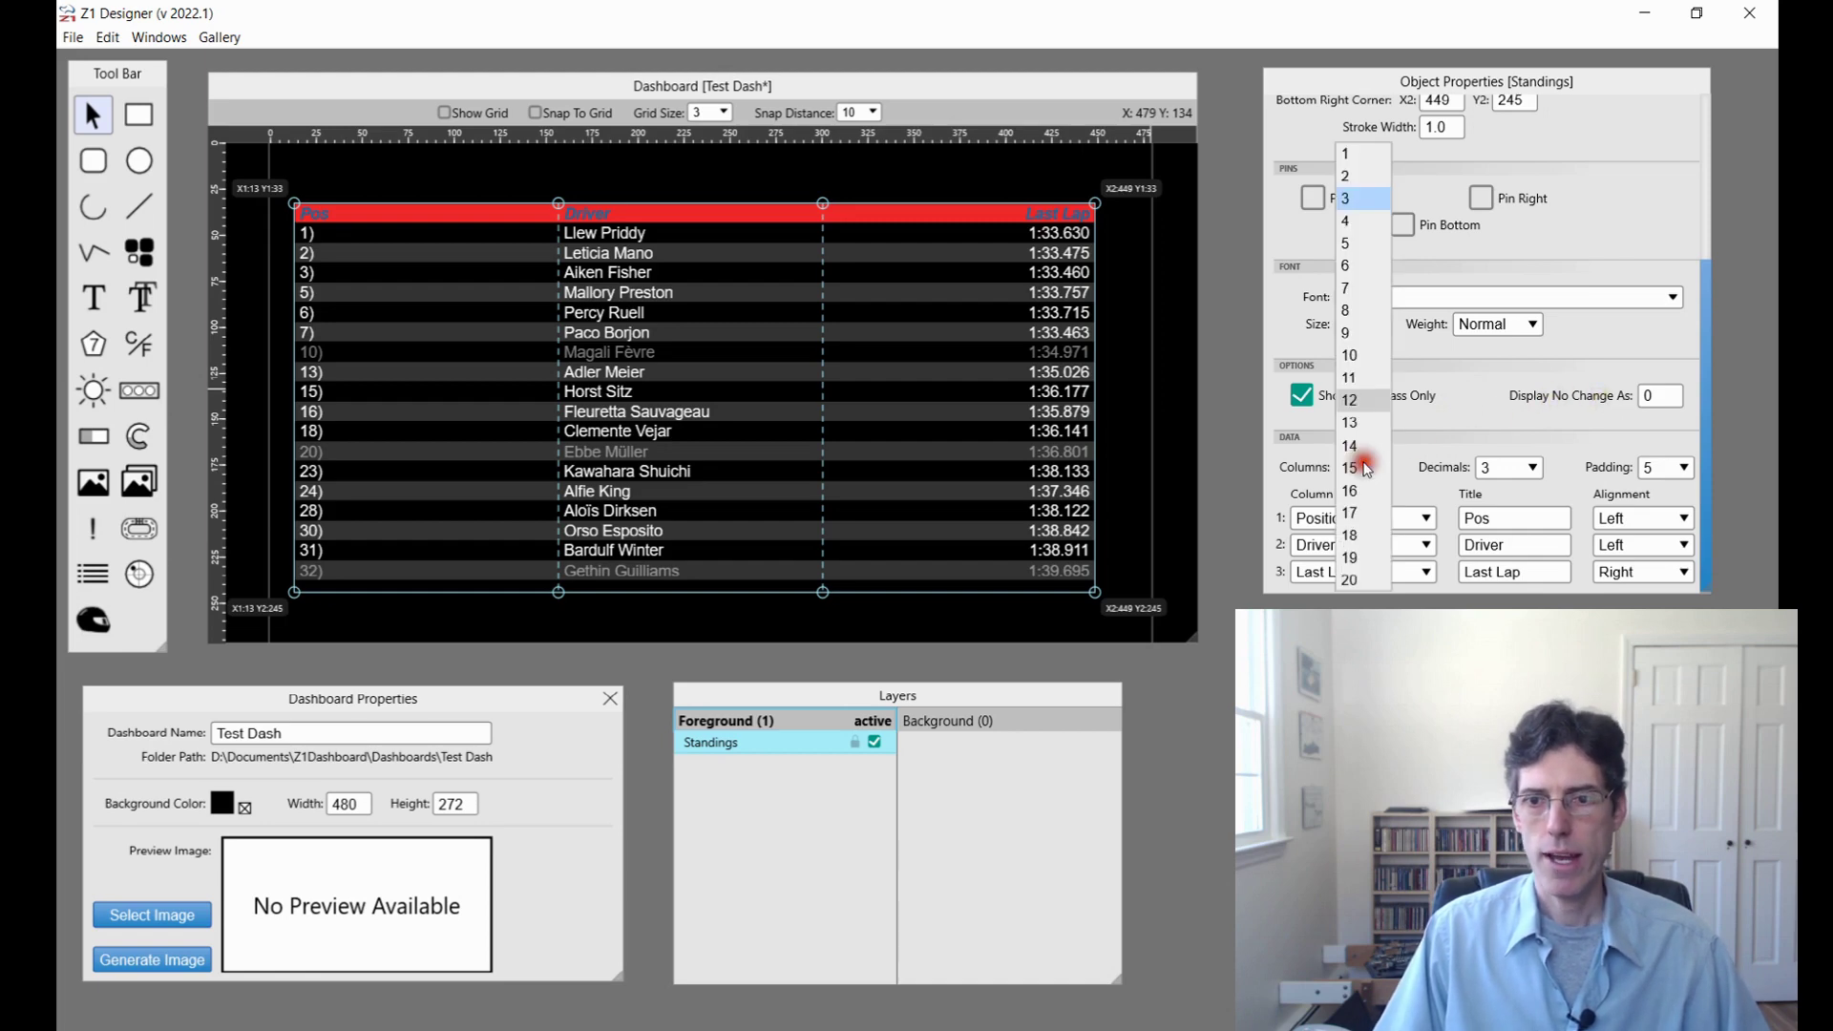
{"action": "left_click", "coordinate": [1346, 225]}
{"action": "scroll", "coordinate": [1400, 418], "scroll_direction": "down", "scroll_amount": 1}
{"action": "left_click", "coordinate": [1350, 580]}
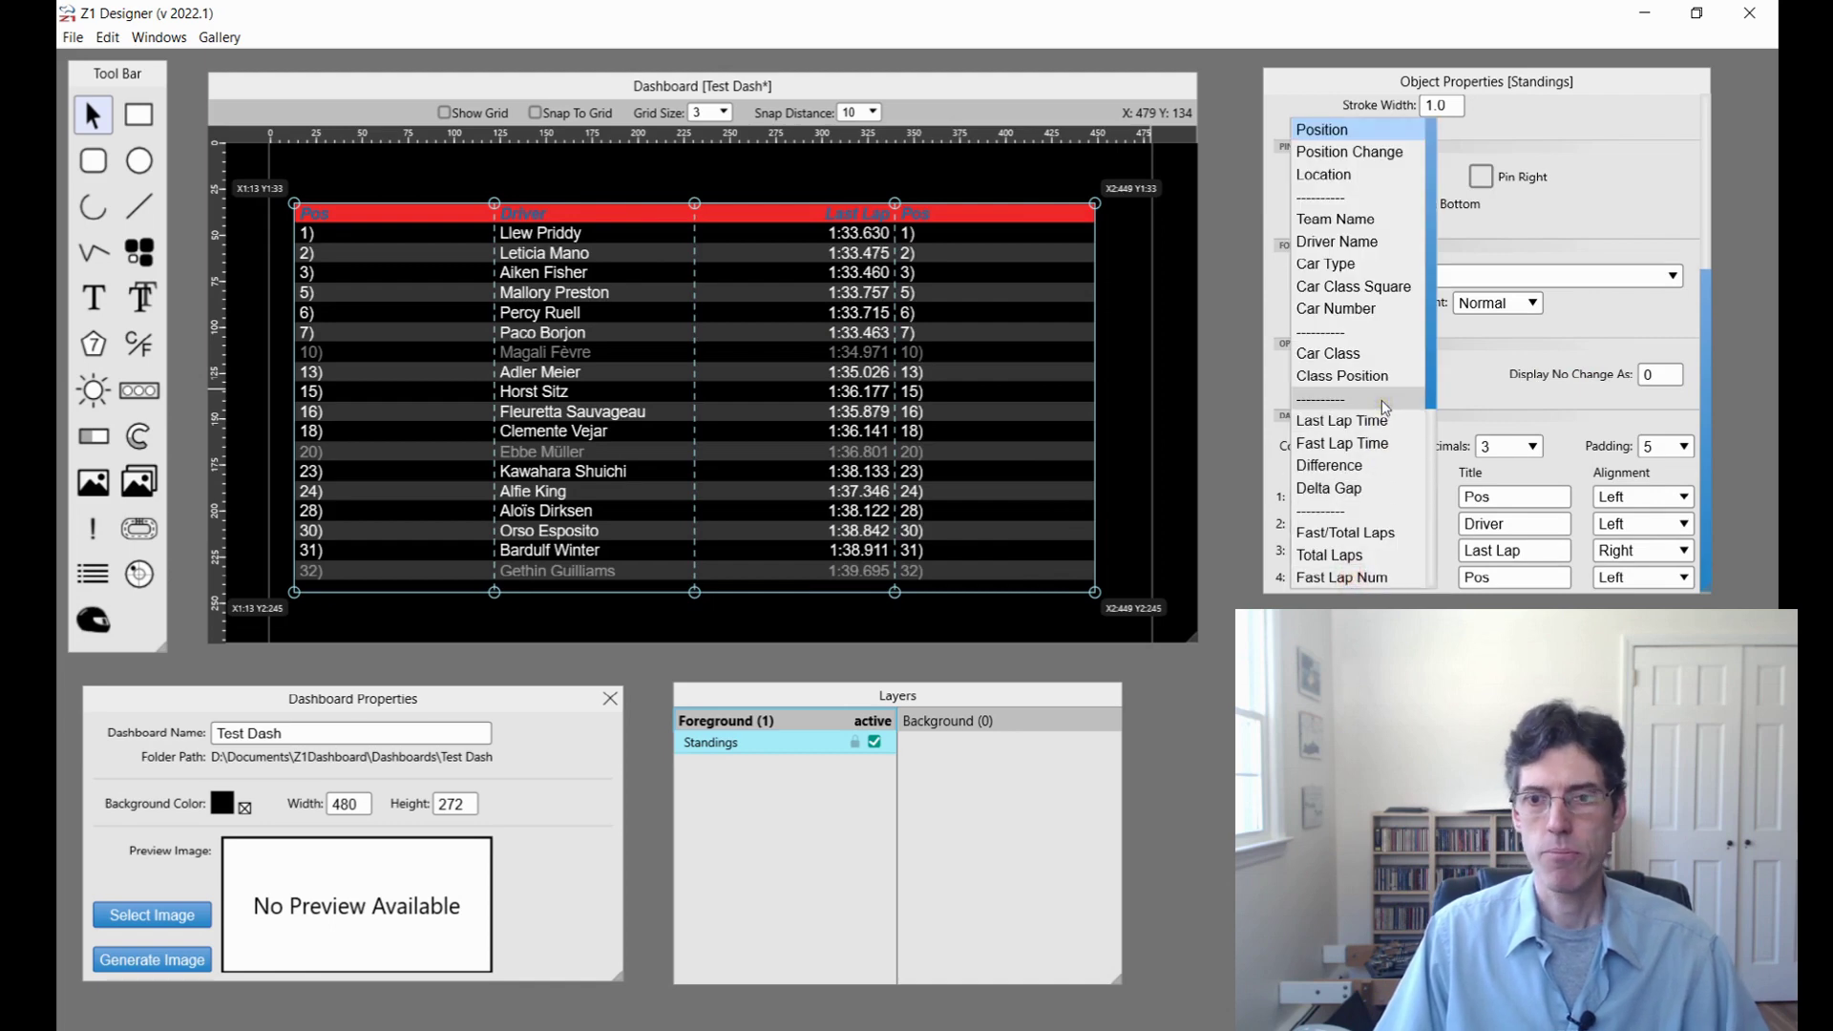
{"action": "scroll", "coordinate": [1382, 400], "scroll_direction": "down", "scroll_amount": 4}
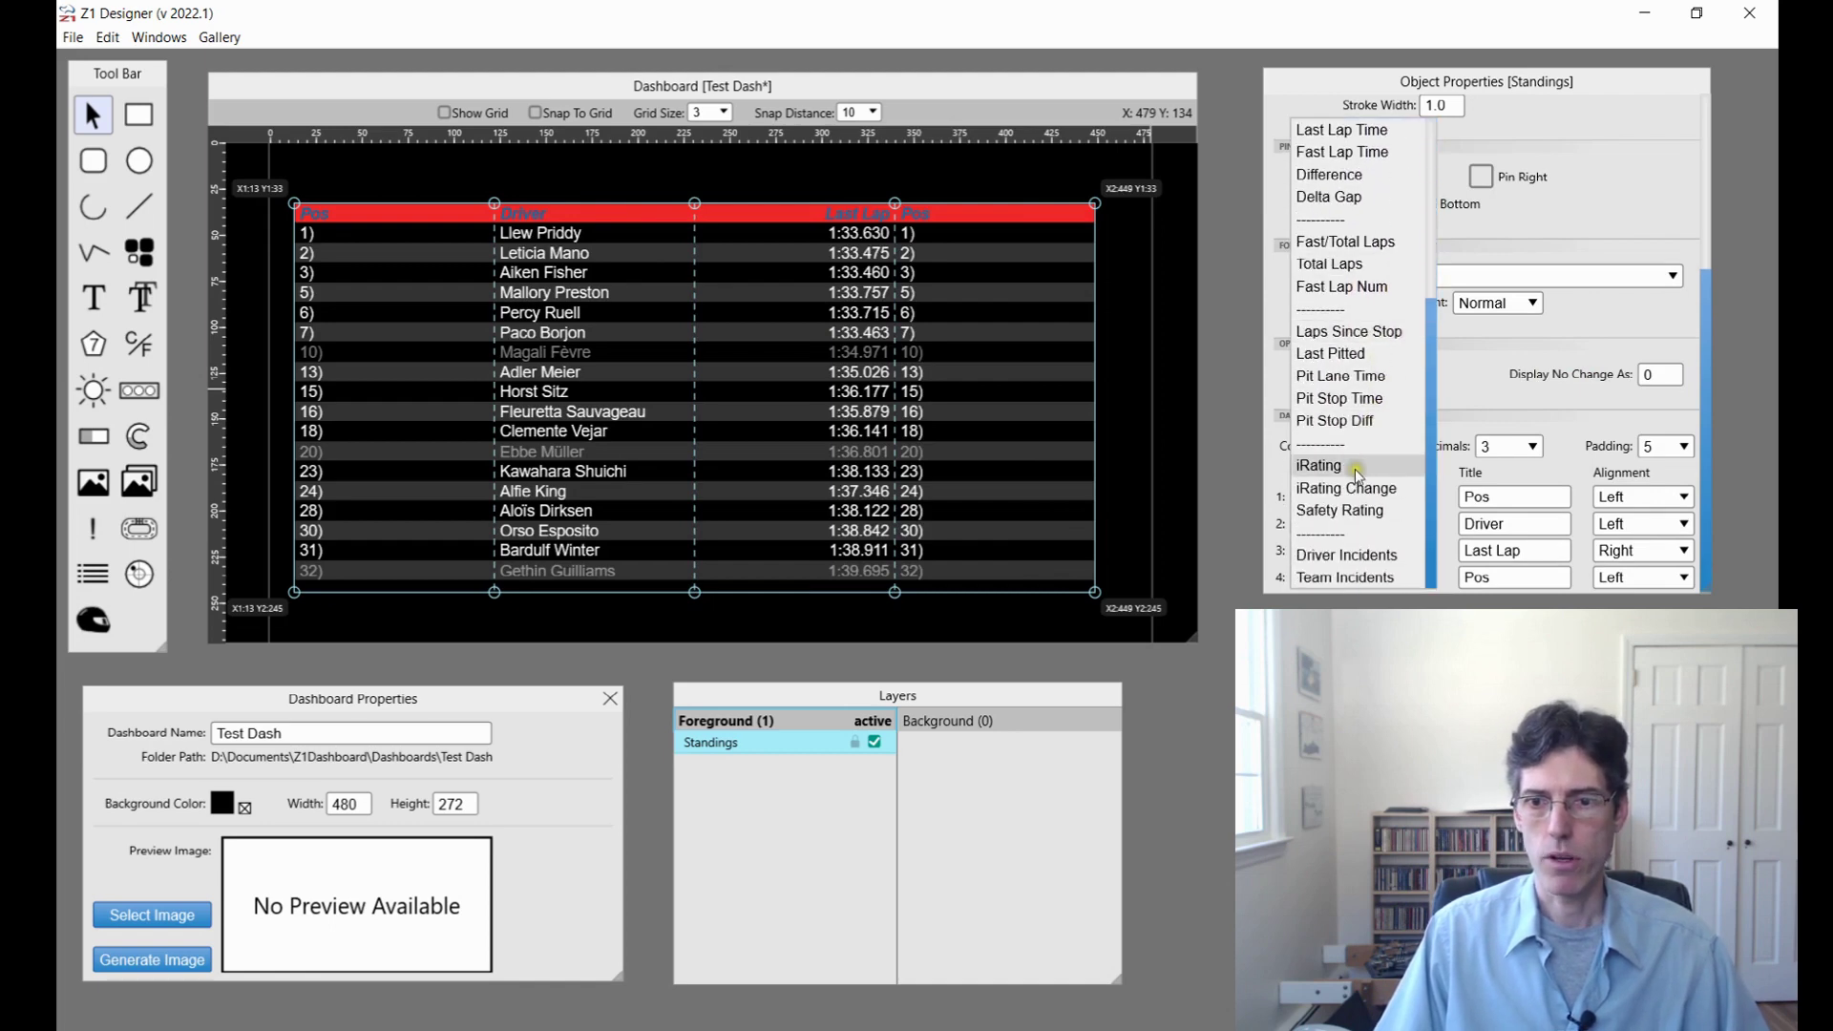
{"action": "left_click", "coordinate": [1353, 486]}
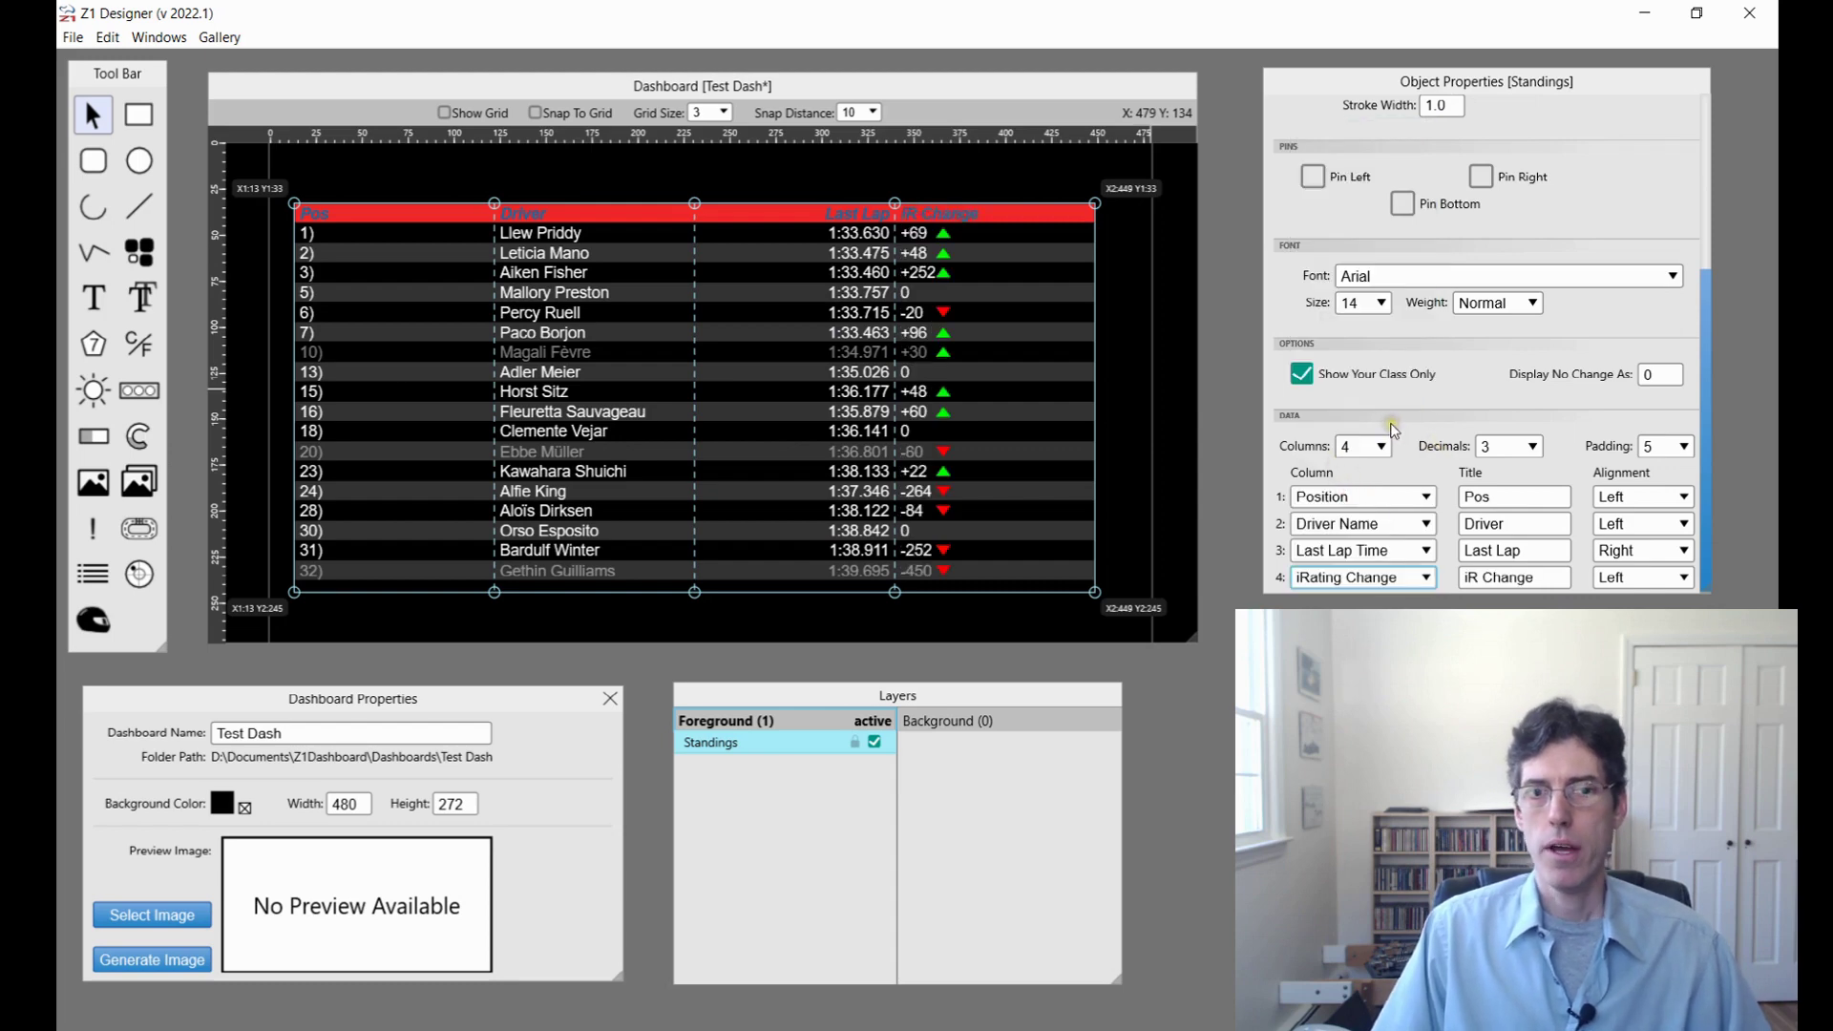
{"action": "left_click", "coordinate": [1622, 577]}
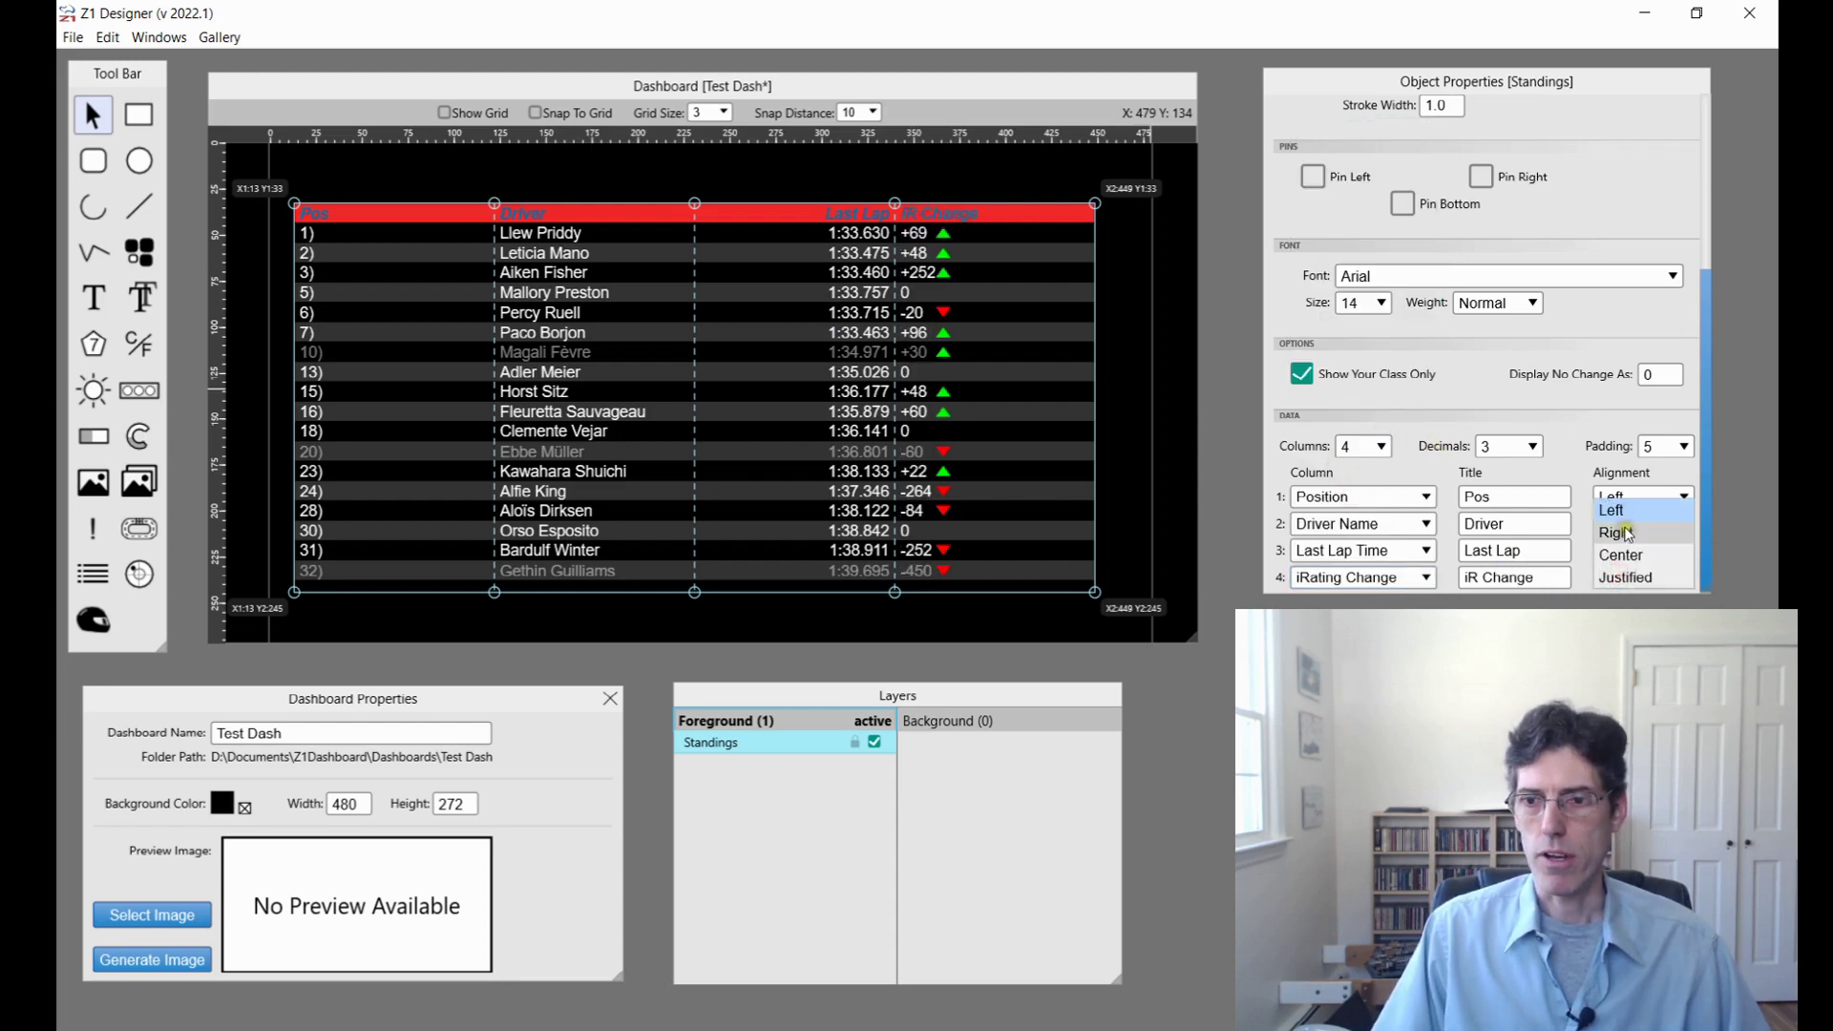
{"action": "left_click", "coordinate": [1623, 532]}
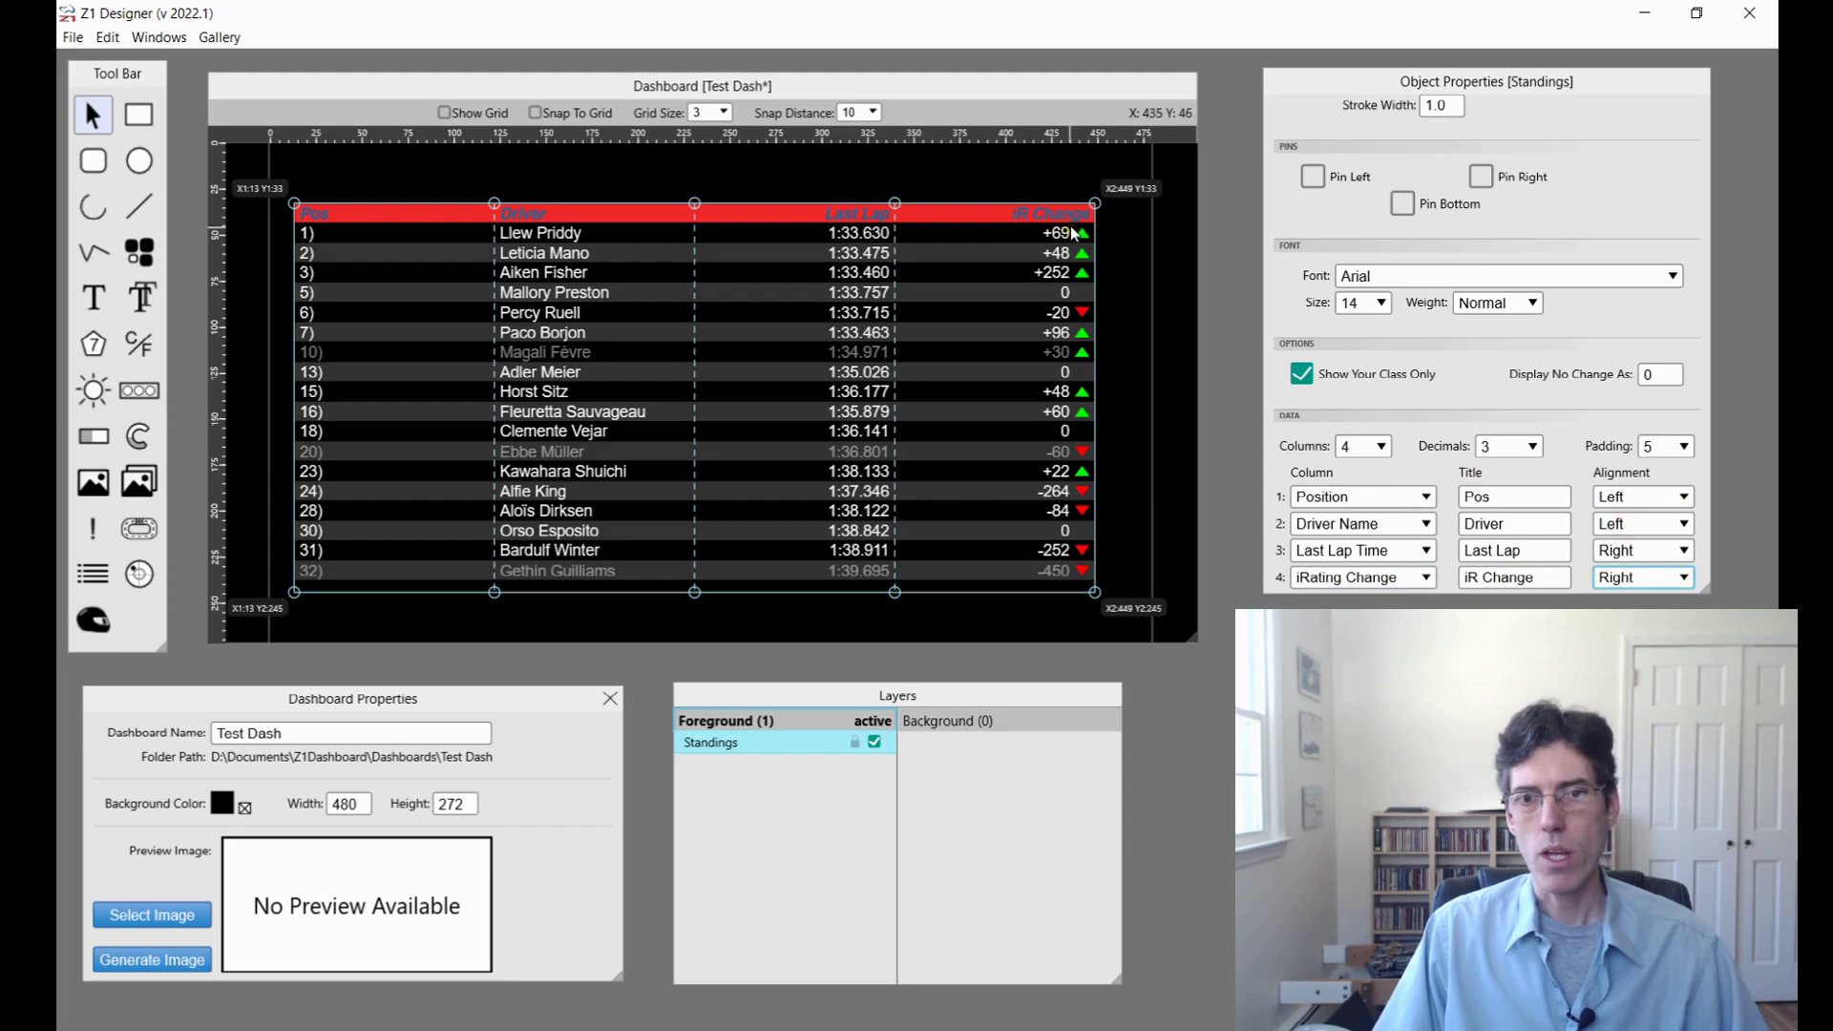
Step: Try a hyphen as the Standings' Display No Change As text, then undo that change
{"action": "double_click", "coordinate": [1651, 373]}
{"action": "type", "text": "-"}
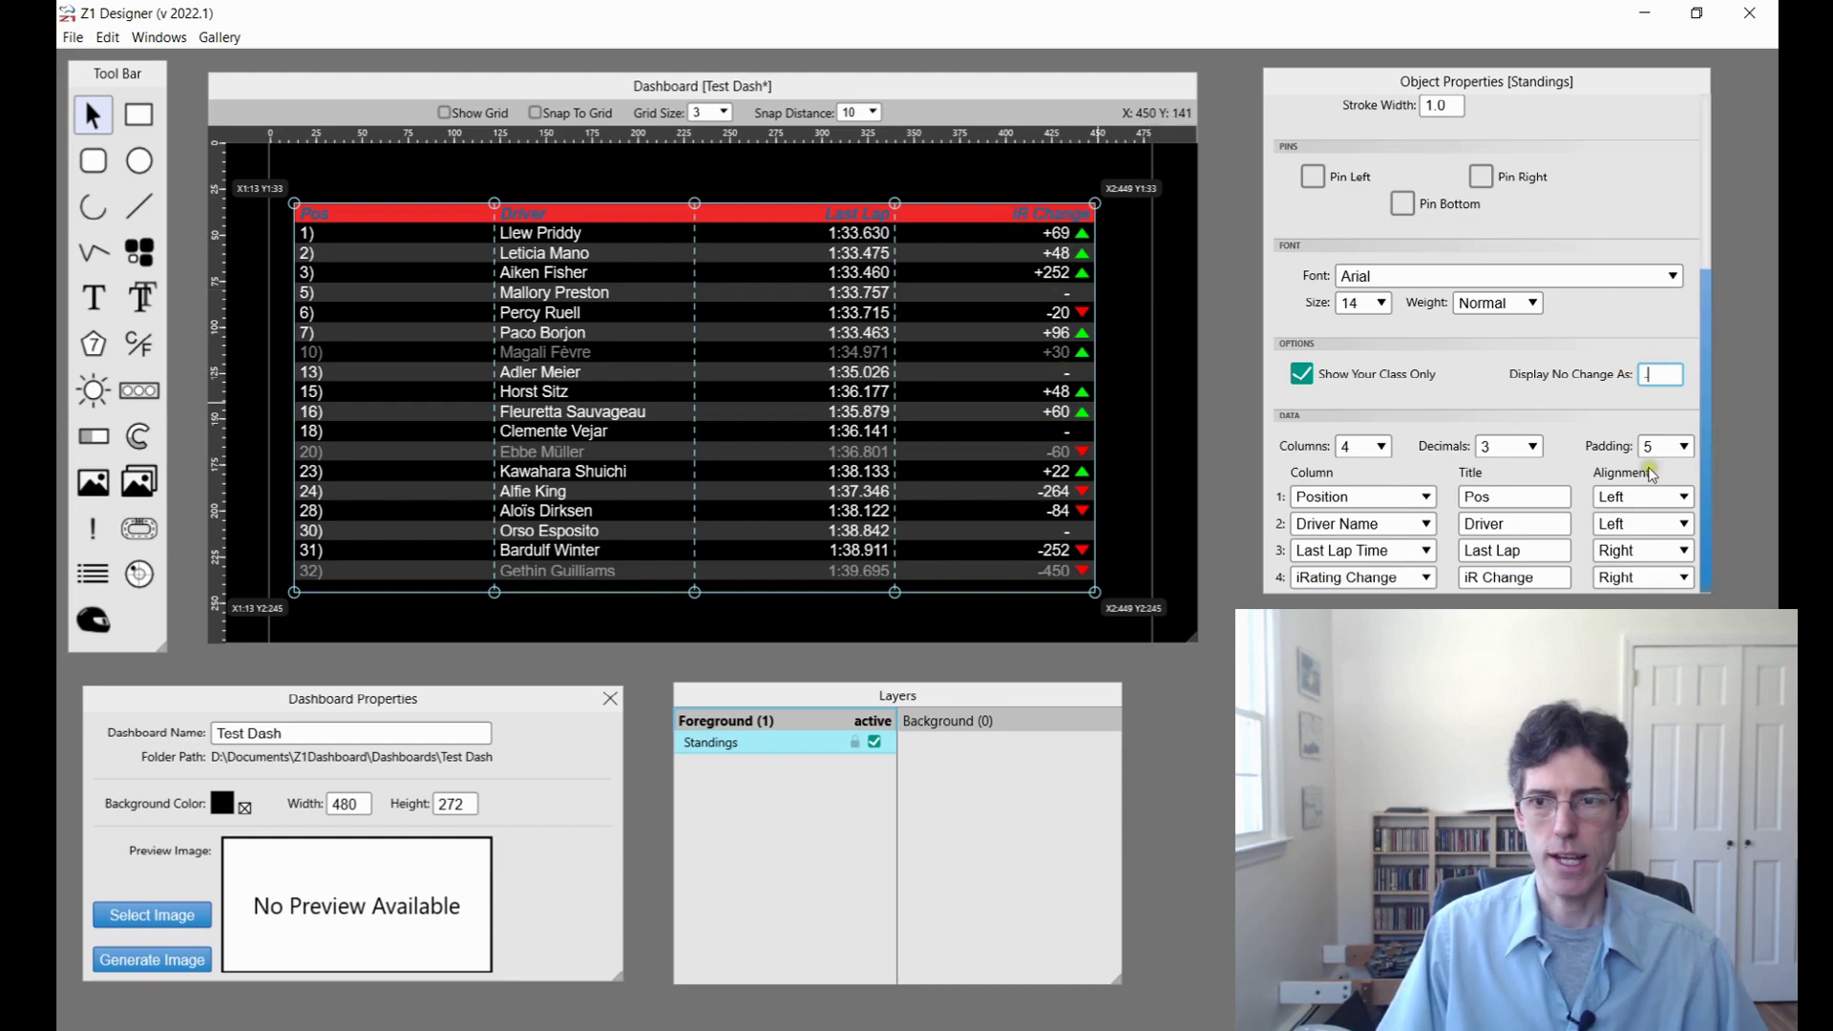
{"action": "key", "text": "ctrl+z"}
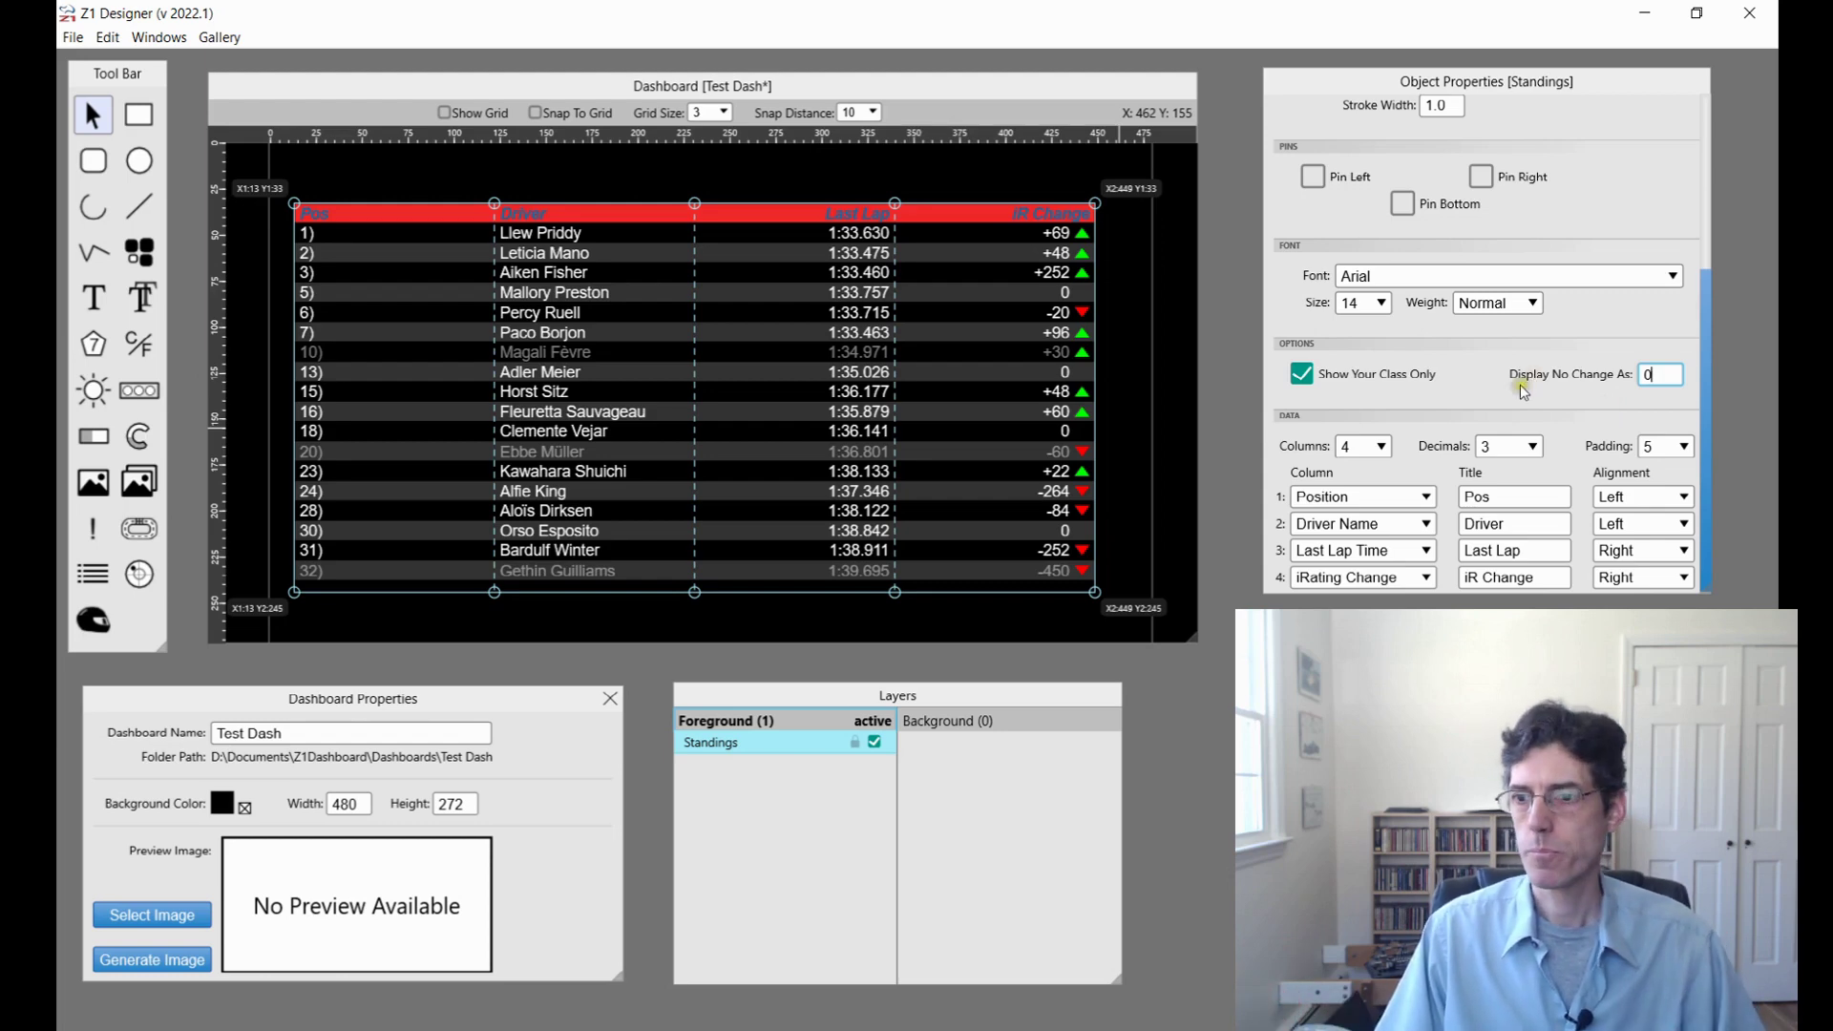
{"action": "left_click", "coordinate": [1473, 376]}
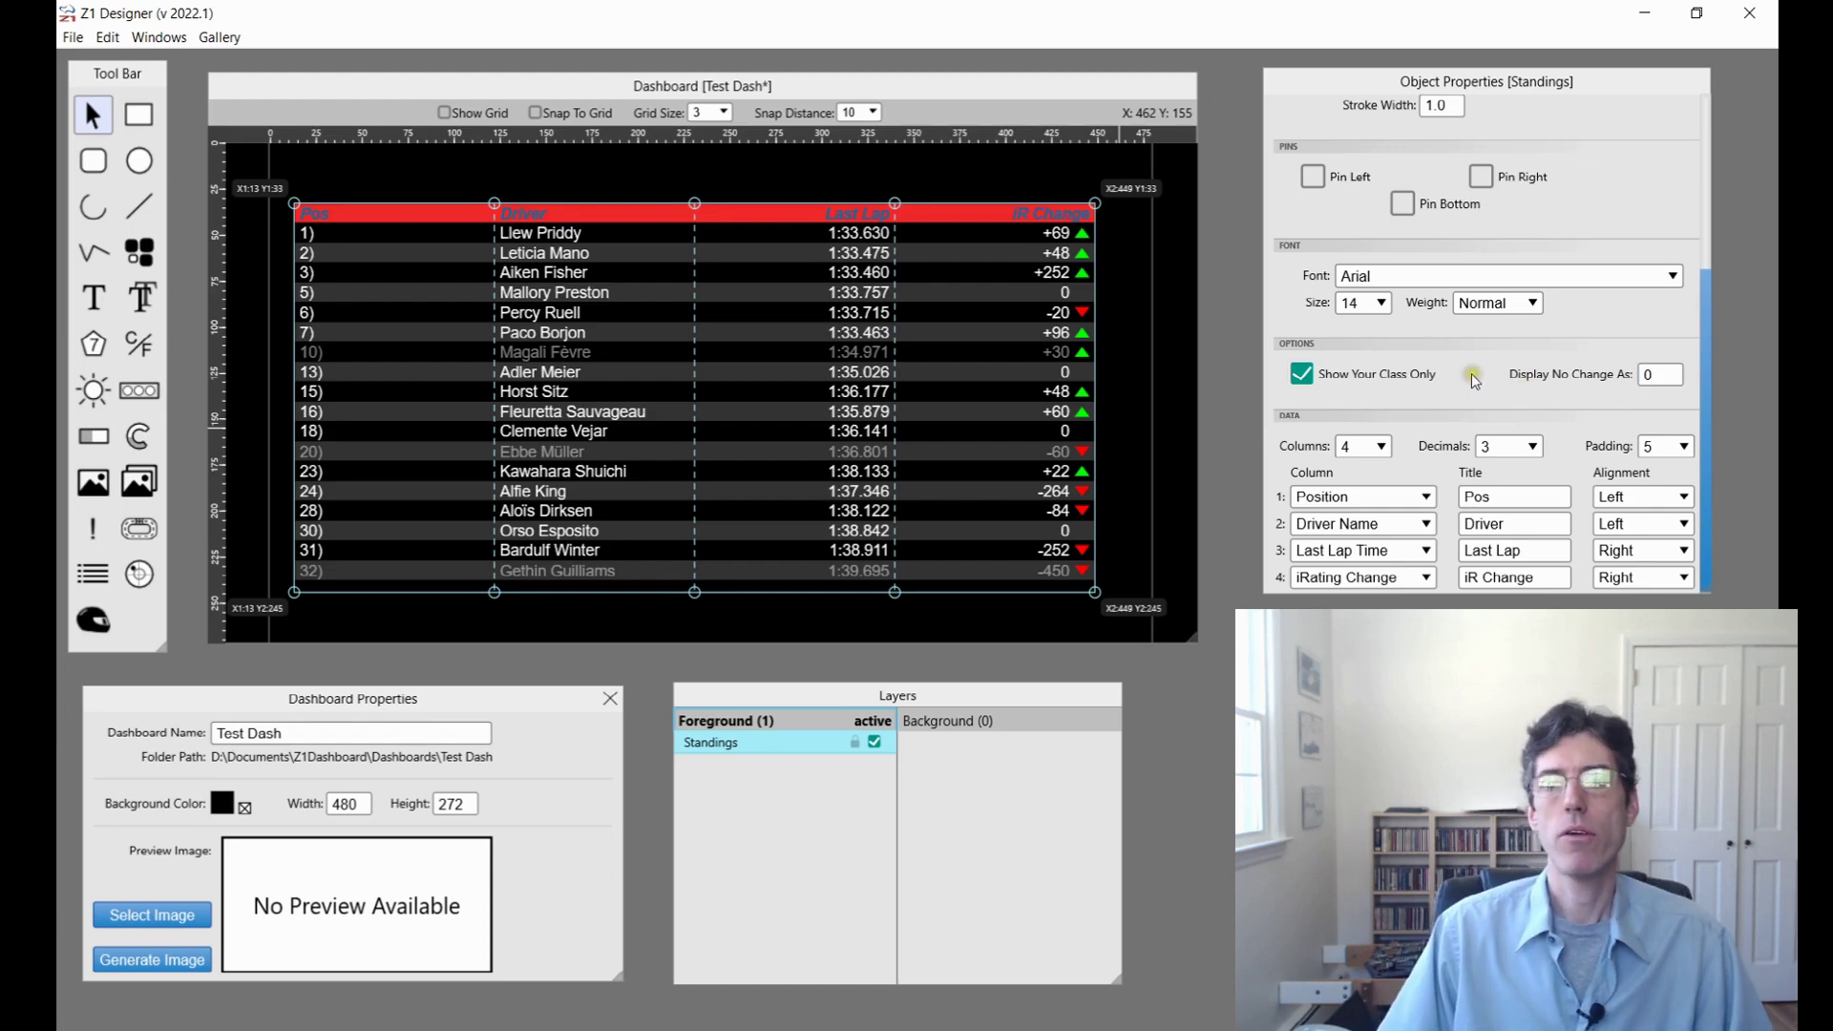
Step: Examine the data types available for the first Standings column, including the lap, pit stop, rating and incident options, without choosing one
{"action": "left_click", "coordinate": [1384, 498]}
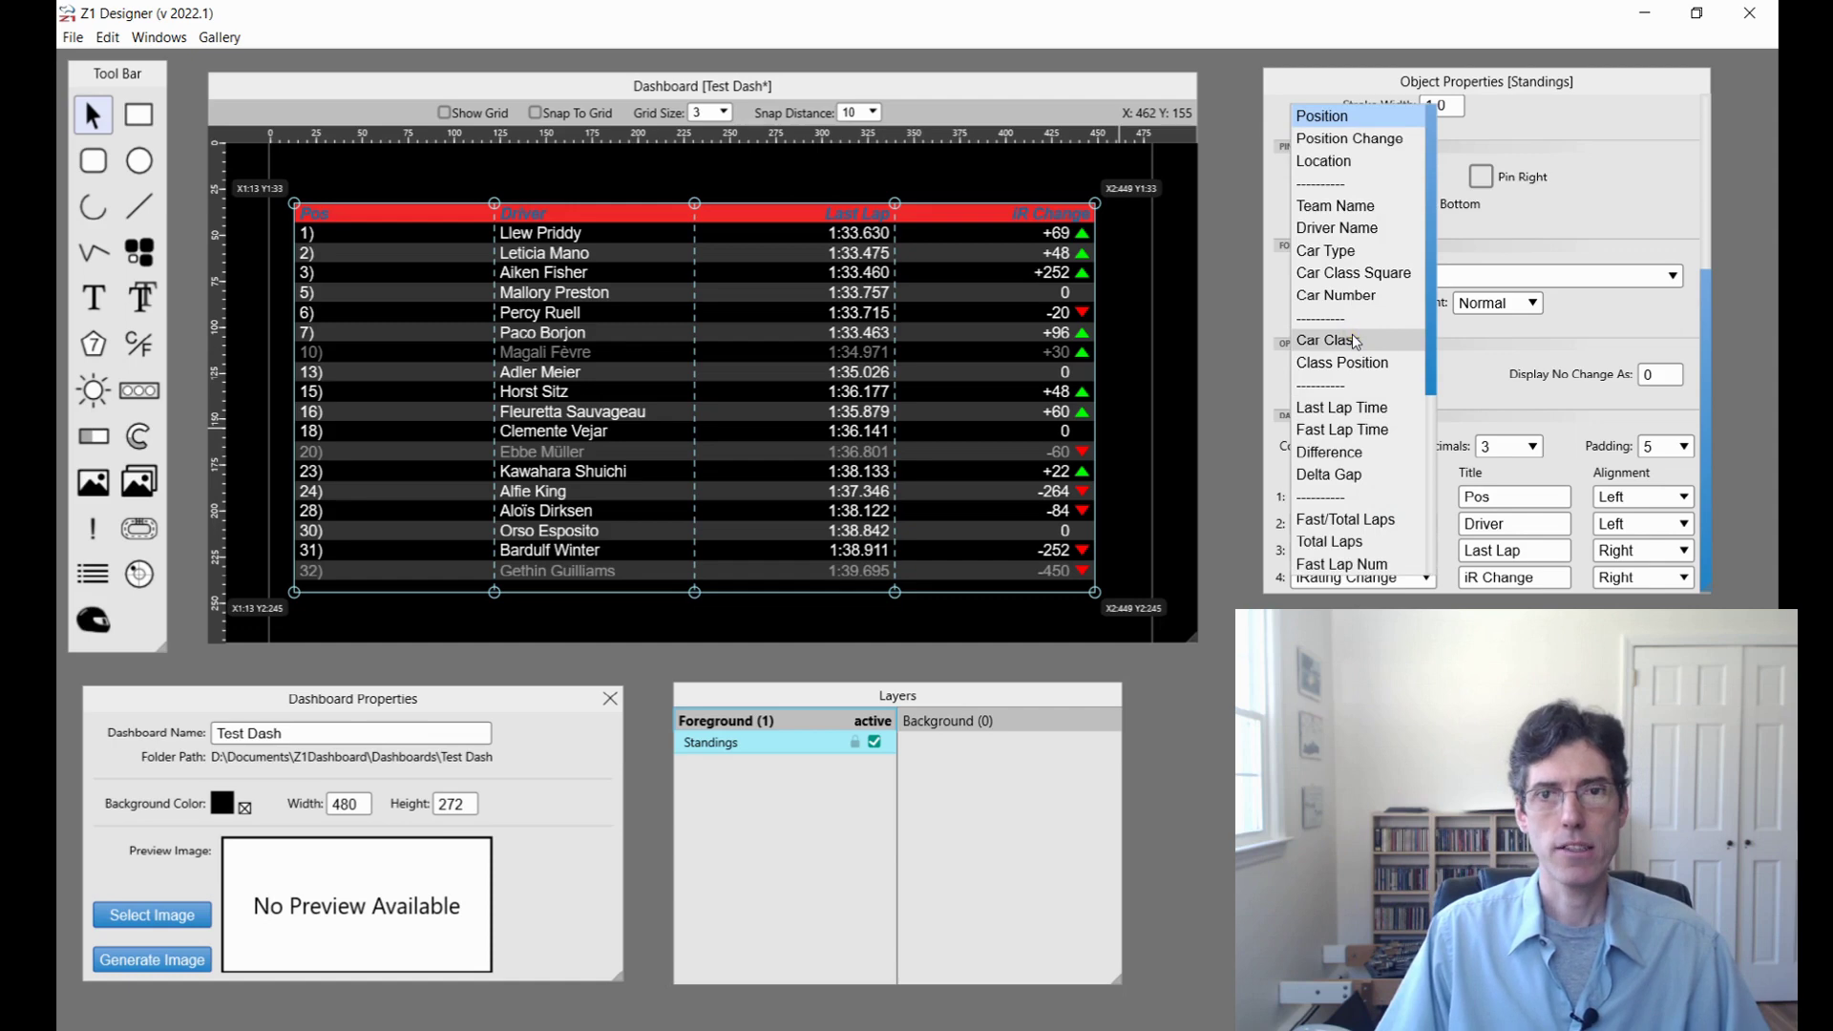
{"action": "scroll", "coordinate": [1368, 377], "scroll_direction": "down", "scroll_amount": 1}
{"action": "scroll", "coordinate": [1368, 377], "scroll_direction": "down", "scroll_amount": 4}
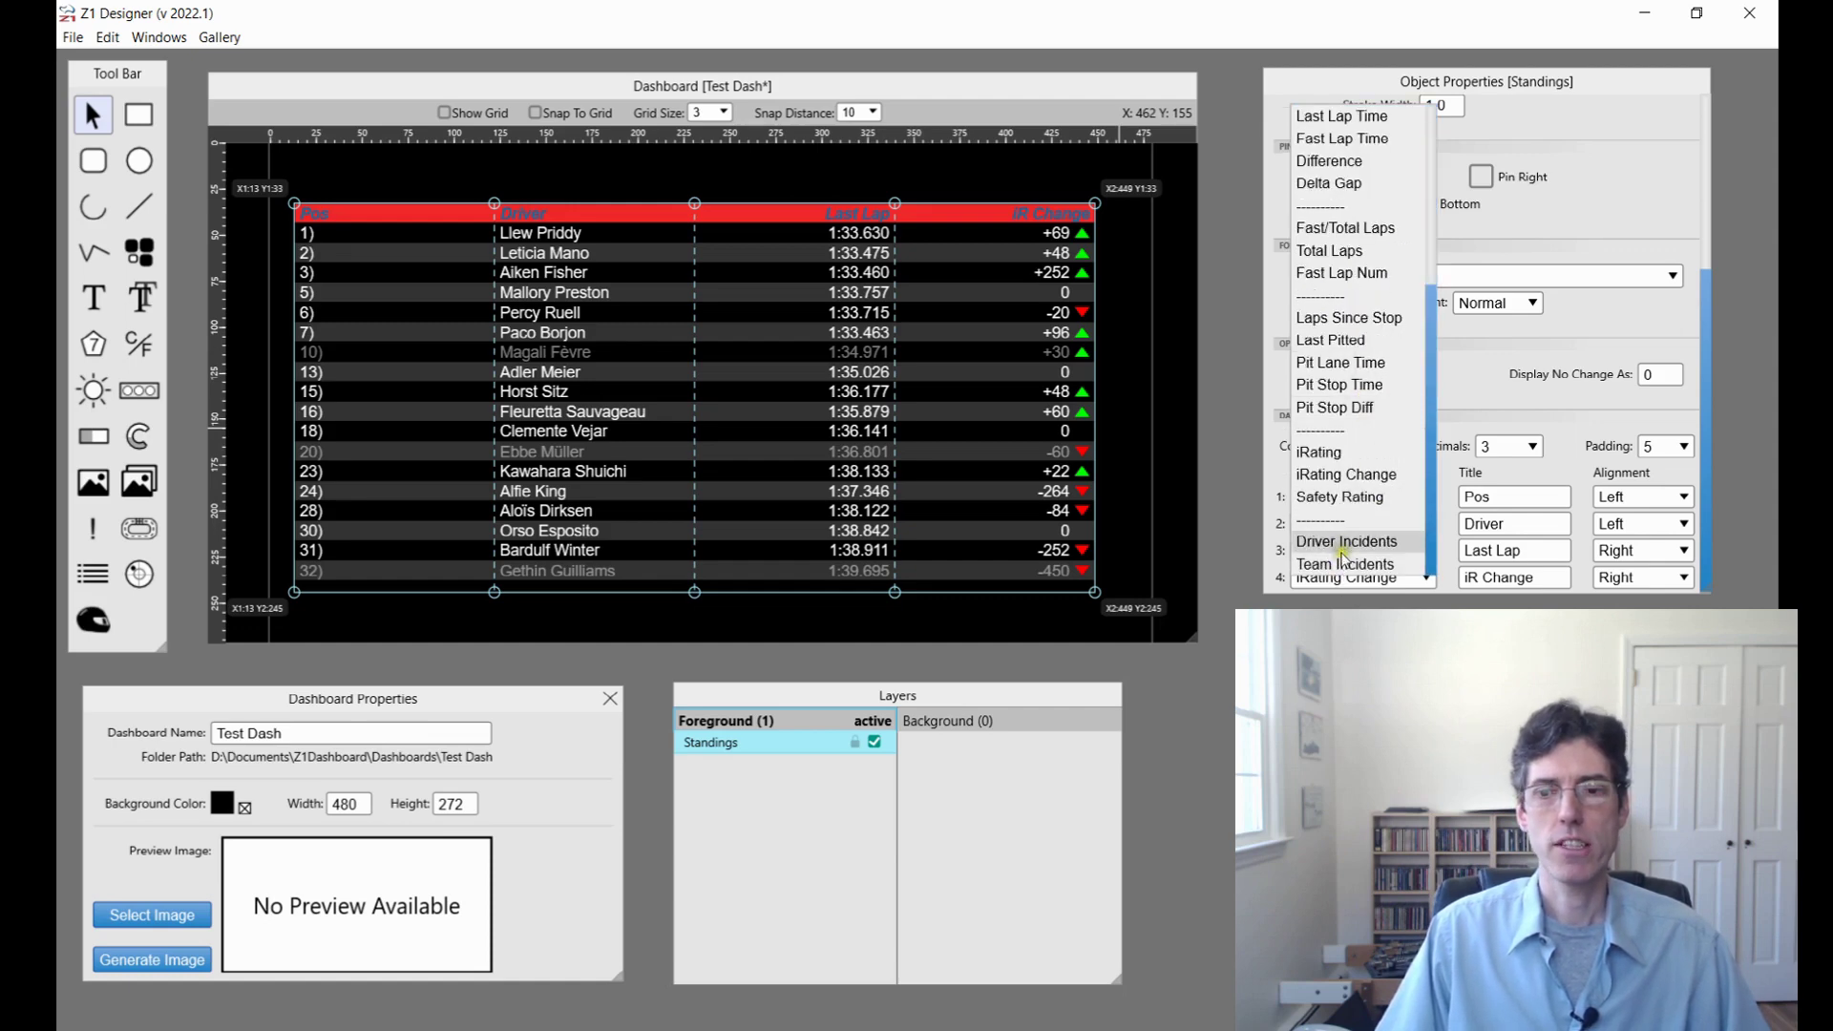
{"action": "left_click", "coordinate": [1497, 350]}
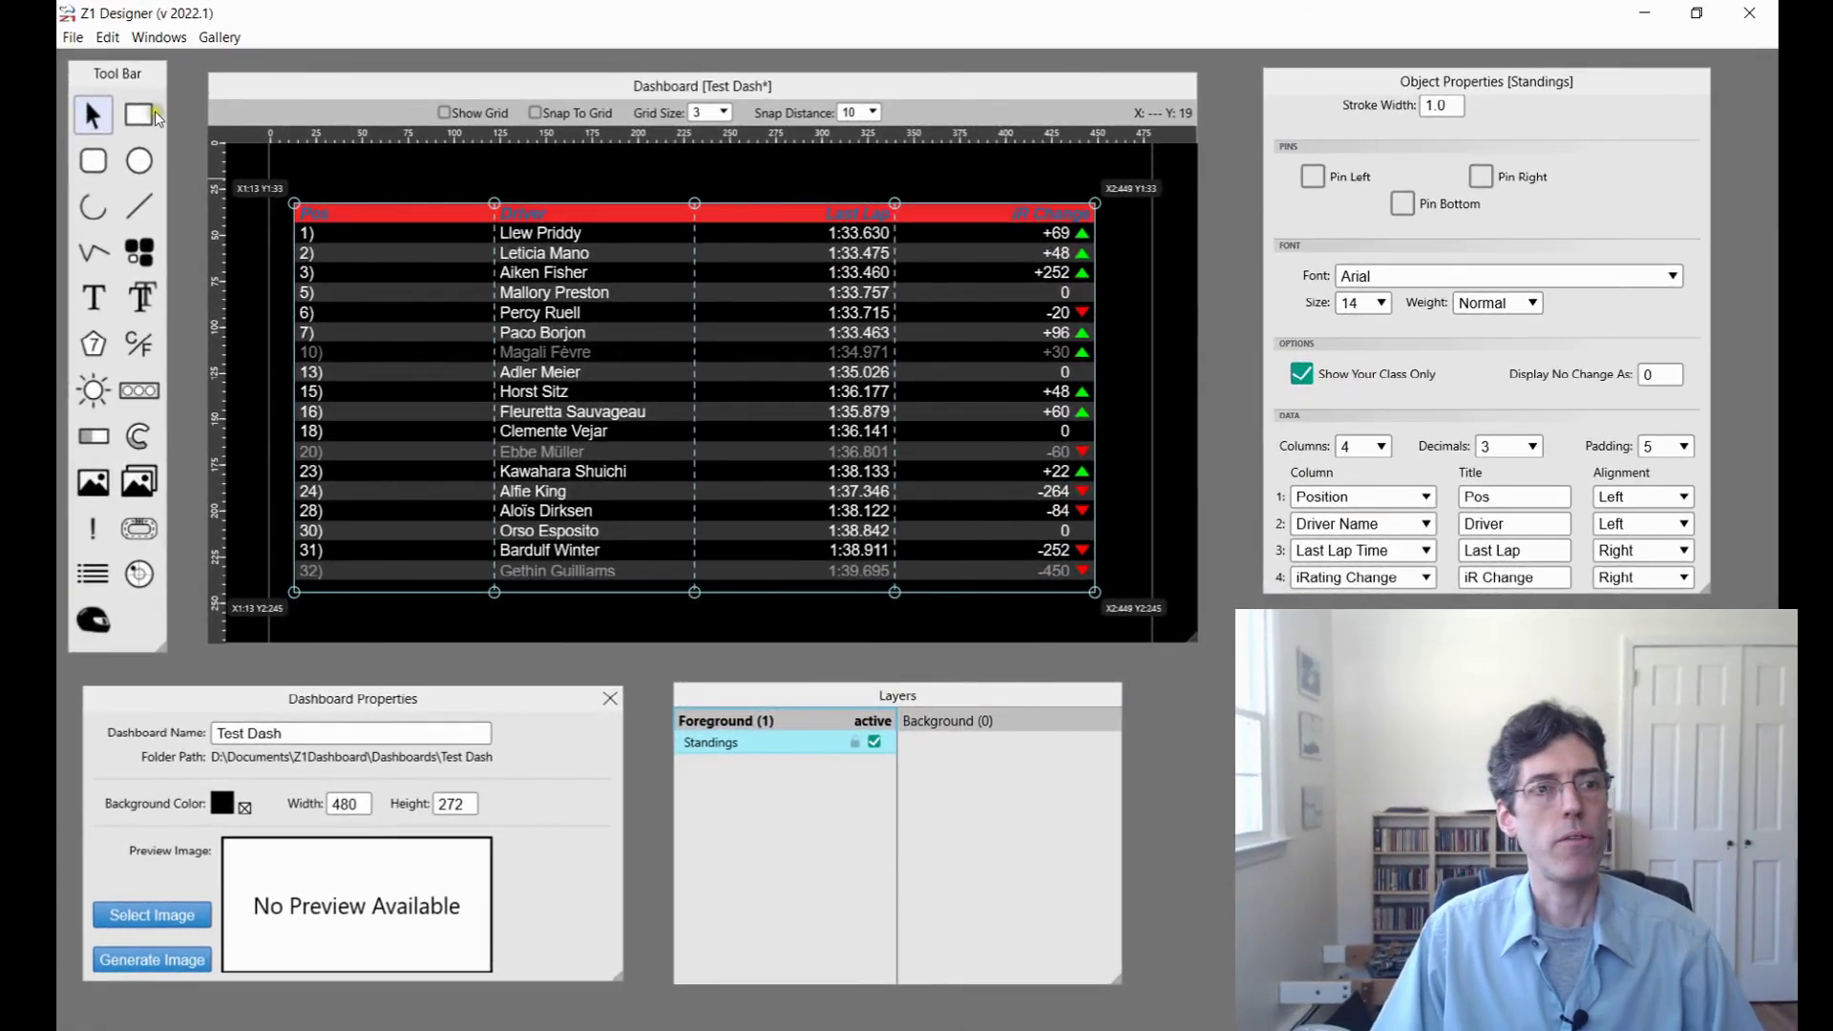
Step: Enable Reopen Dashboard in the general designer settings and review the remaining options, including the coordinate display and Layers Layout
{"action": "left_click", "coordinate": [115, 34]}
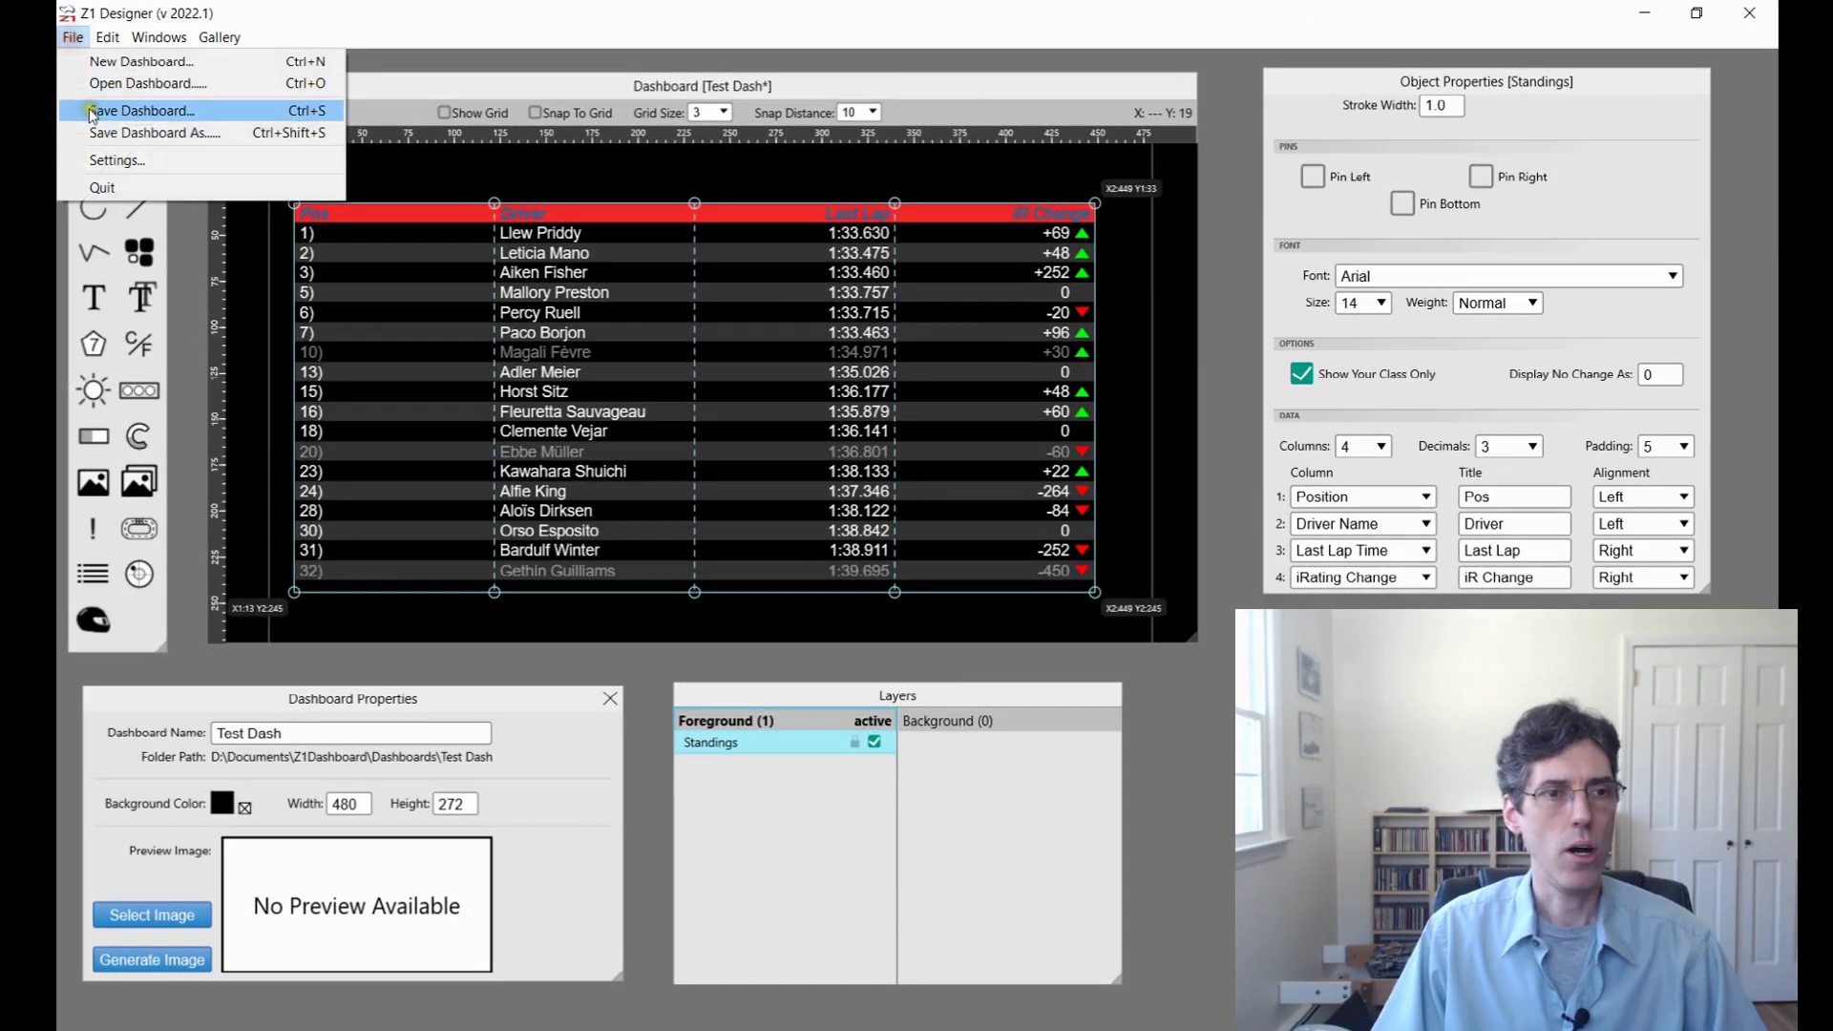
{"action": "left_click", "coordinate": [98, 164]}
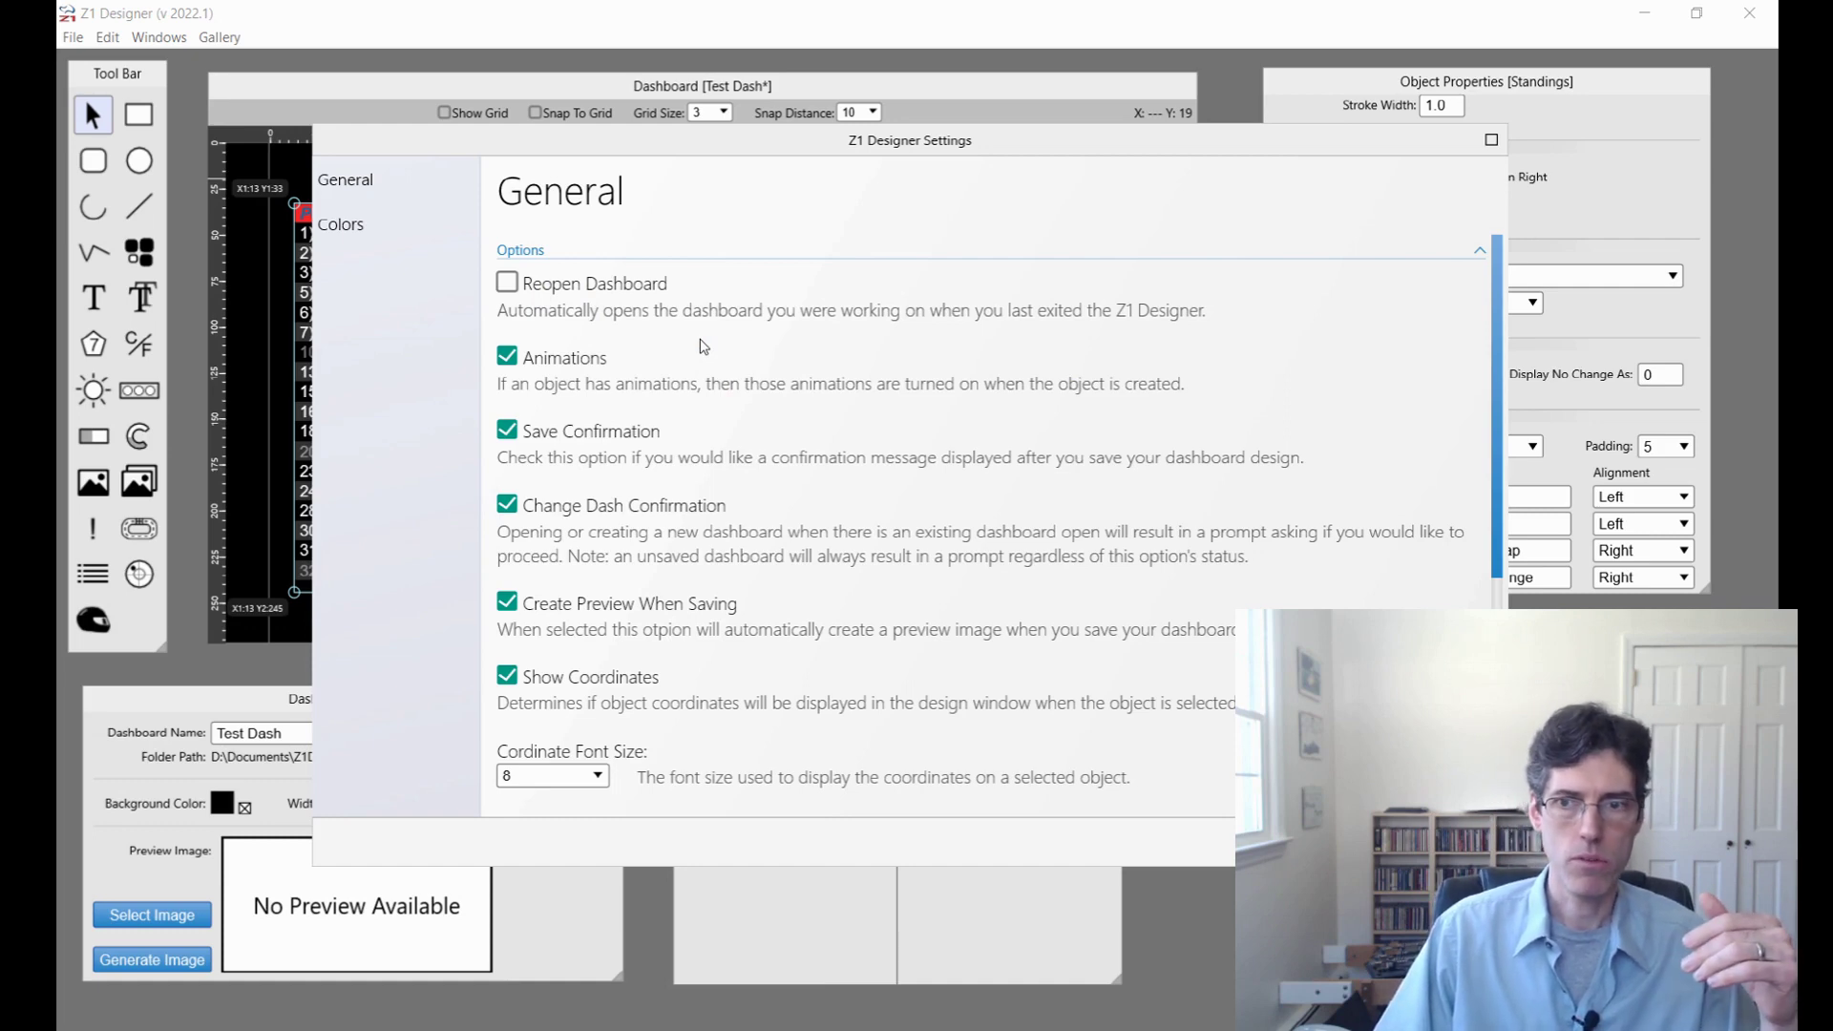
{"action": "left_click", "coordinate": [662, 350]}
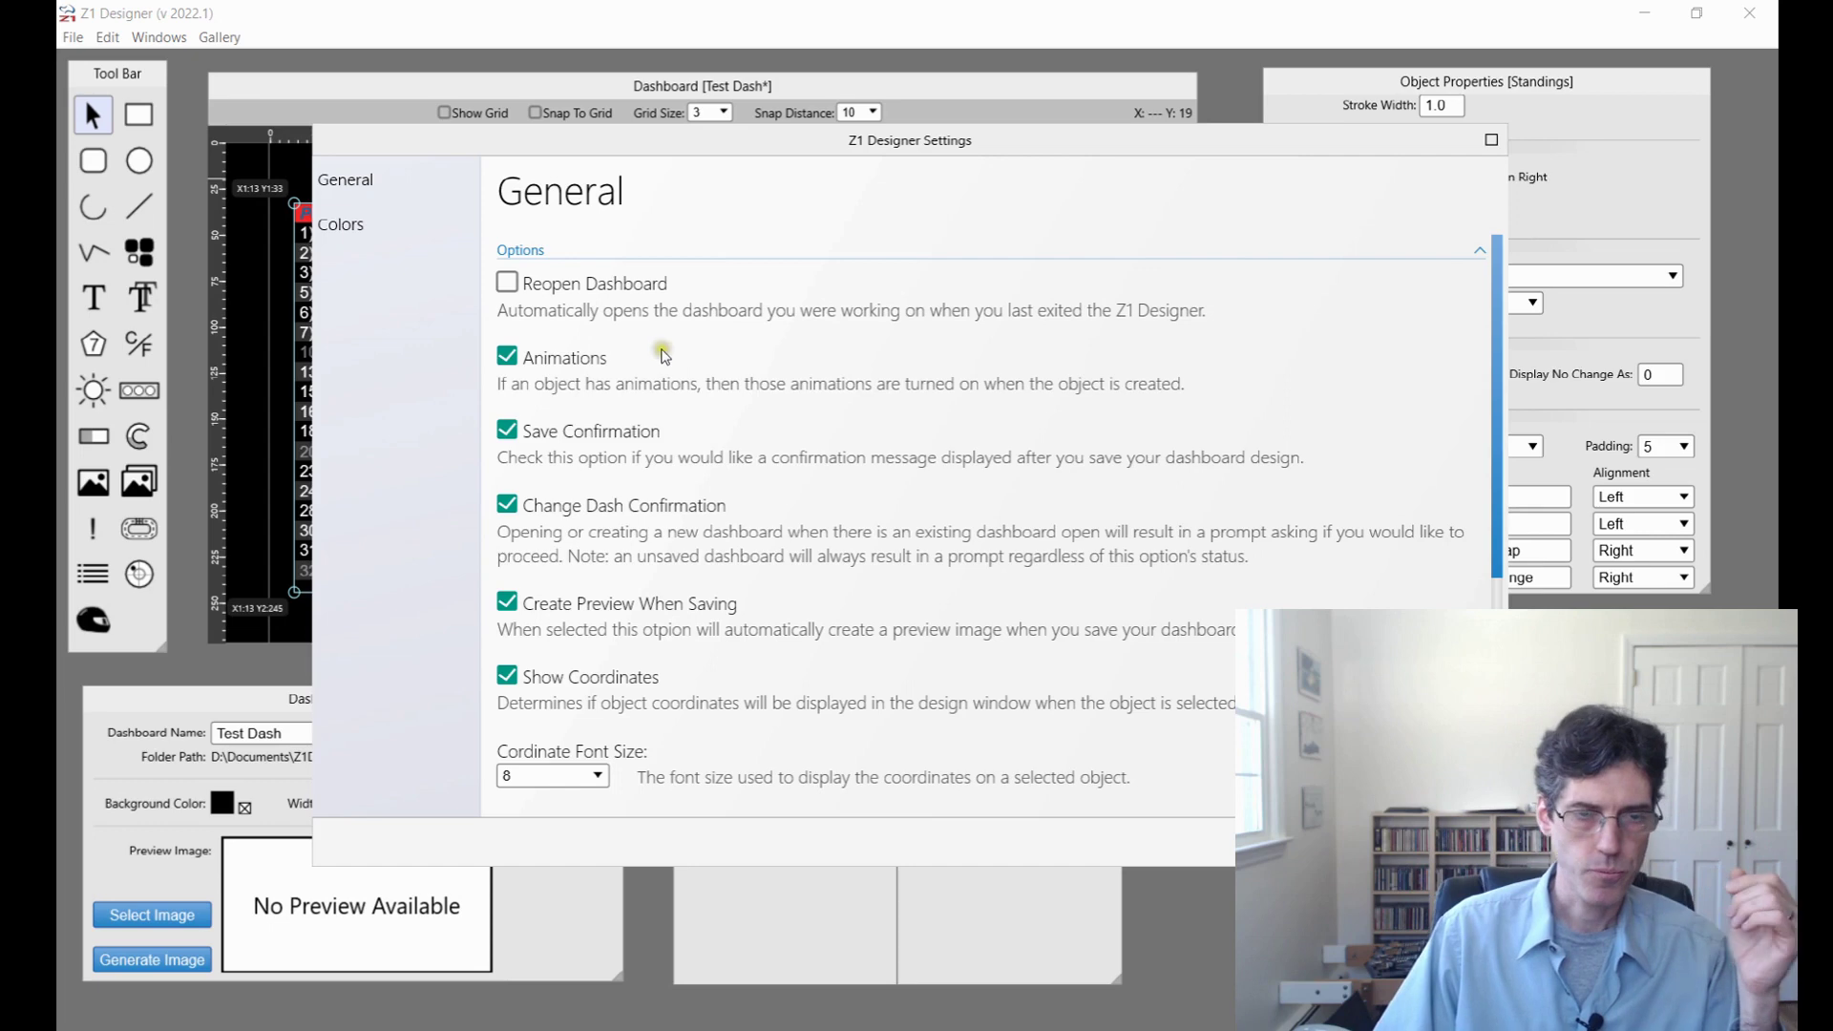
{"action": "left_click", "coordinate": [507, 282]}
{"action": "left_click", "coordinate": [668, 334]}
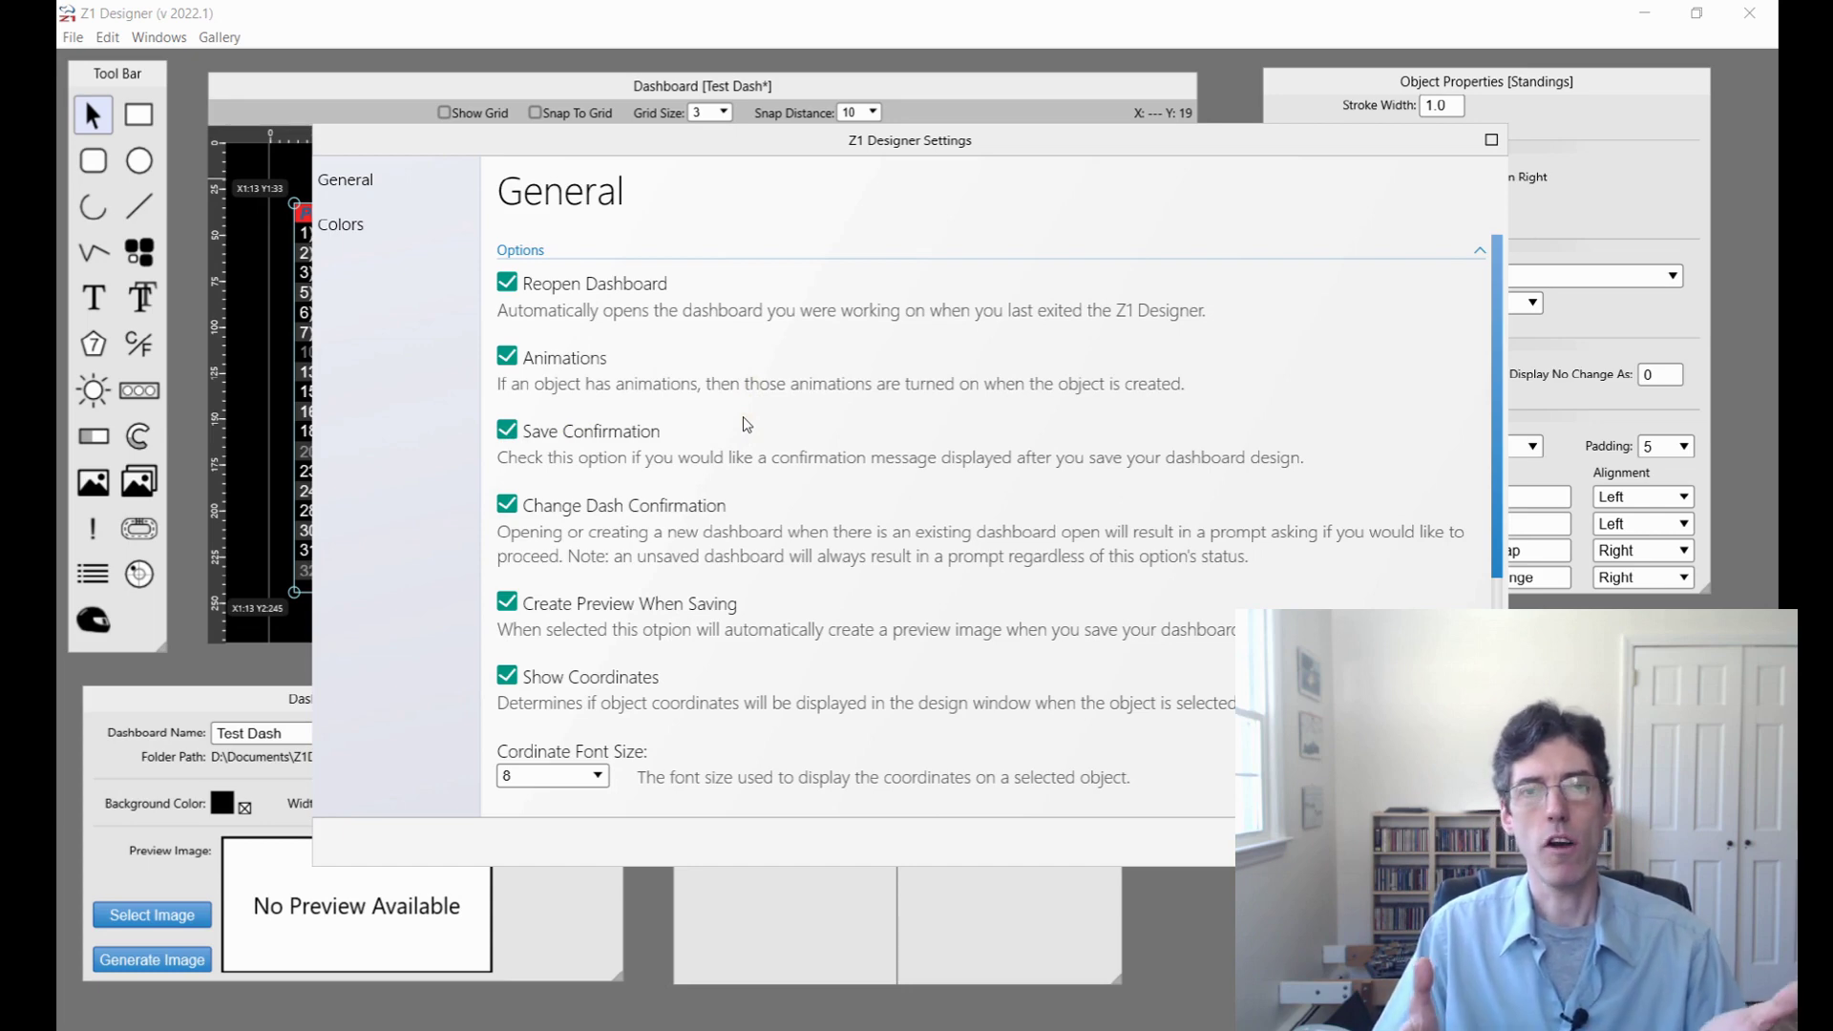
{"action": "scroll", "coordinate": [740, 422], "scroll_direction": "down", "scroll_amount": 2}
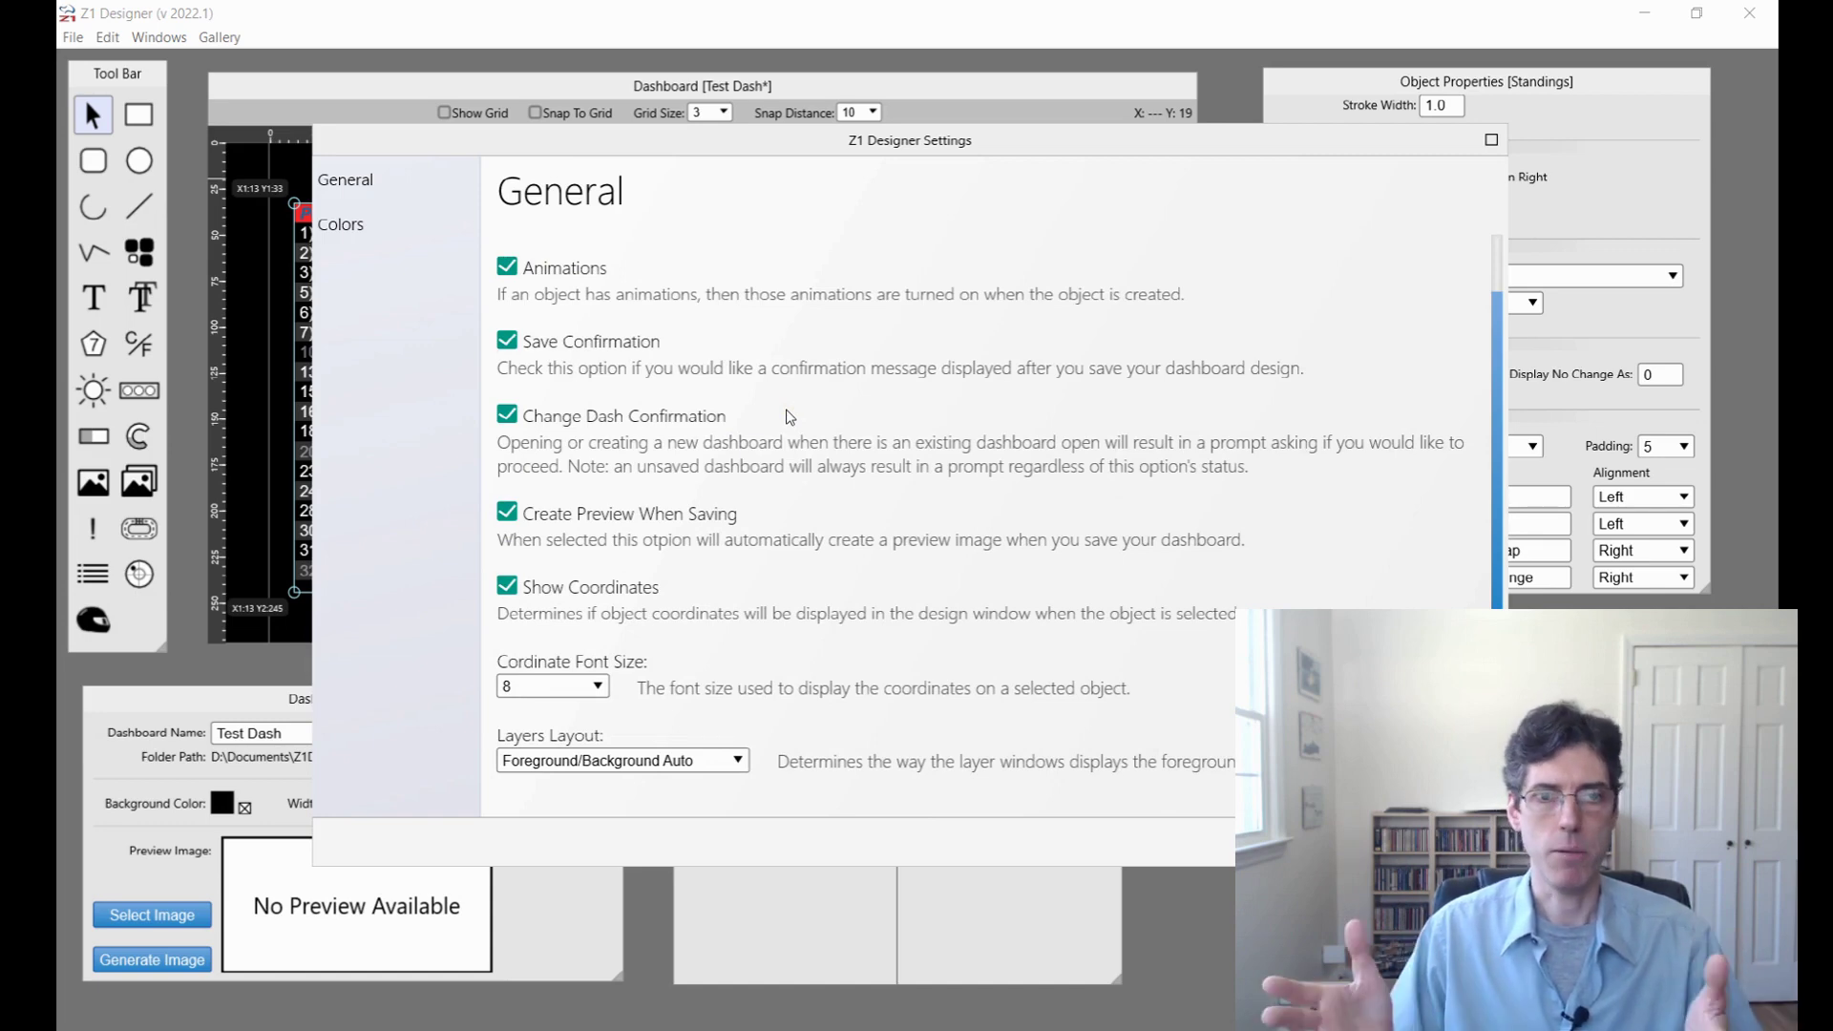
{"action": "scroll", "coordinate": [790, 417], "scroll_direction": "down", "scroll_amount": 1}
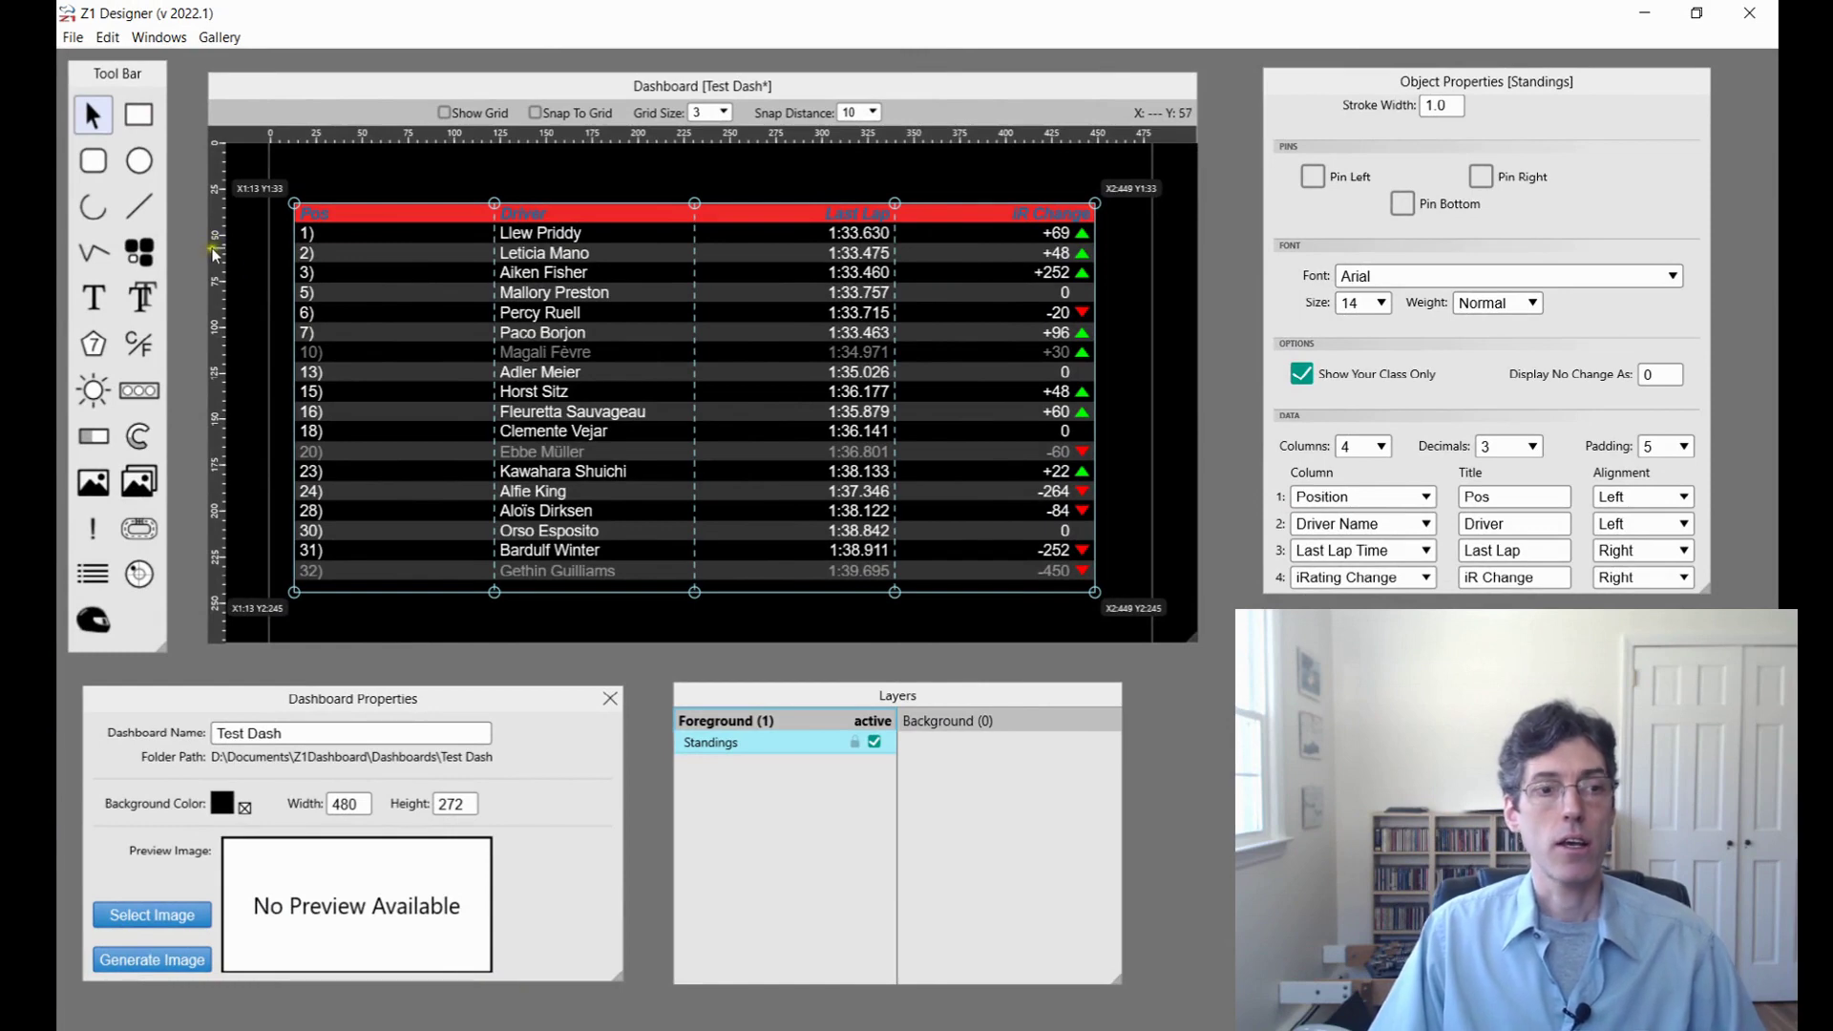
Step: Add a vertical guide at about X 12 and a horizontal guide at Y 250, then align the Standings' lower-left corner with them
{"action": "left_click", "coordinate": [214, 264]}
{"action": "left_click_drag", "start_coordinate": [214, 264], "coordinate": [284, 311]}
{"action": "left_click_drag", "start_coordinate": [506, 136], "coordinate": [512, 617]}
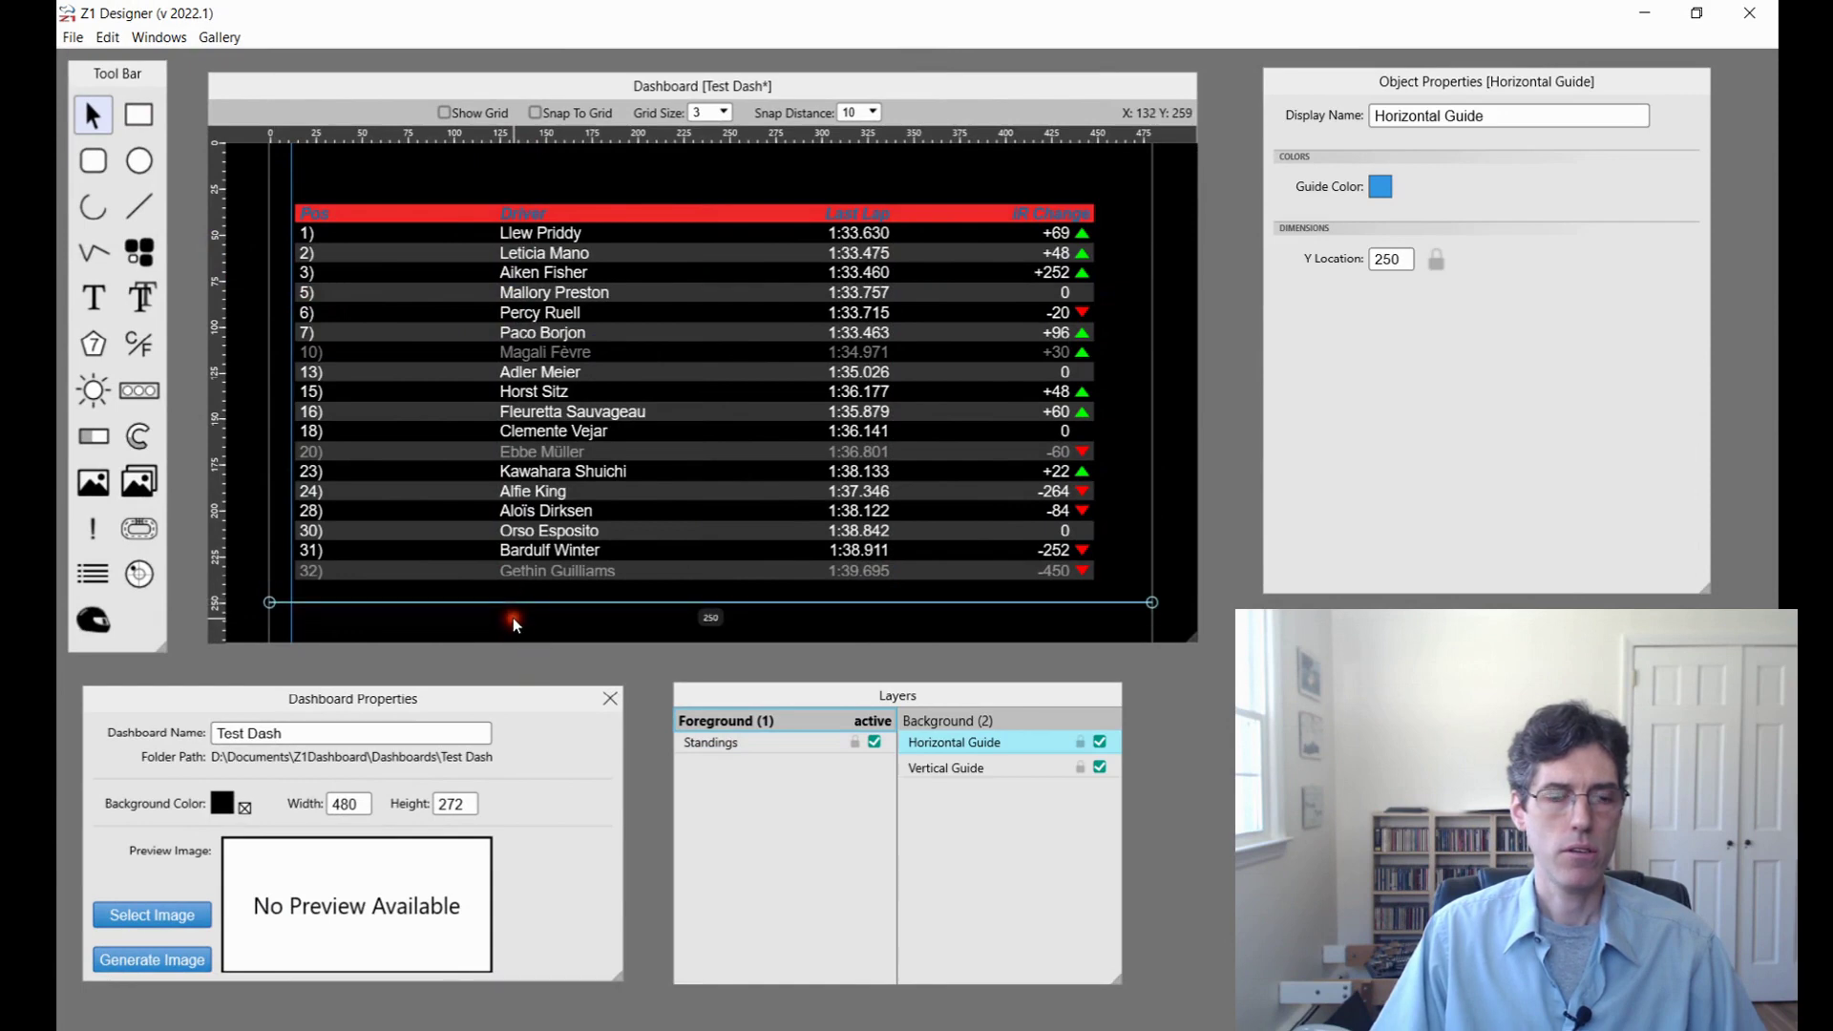
{"action": "mouse_move", "coordinate": [457, 212]}
{"action": "left_mouse_down"}
{"action": "mouse_move", "coordinate": [455, 244]}
{"action": "mouse_move", "coordinate": [443, 223]}
{"action": "left_mouse_up"}
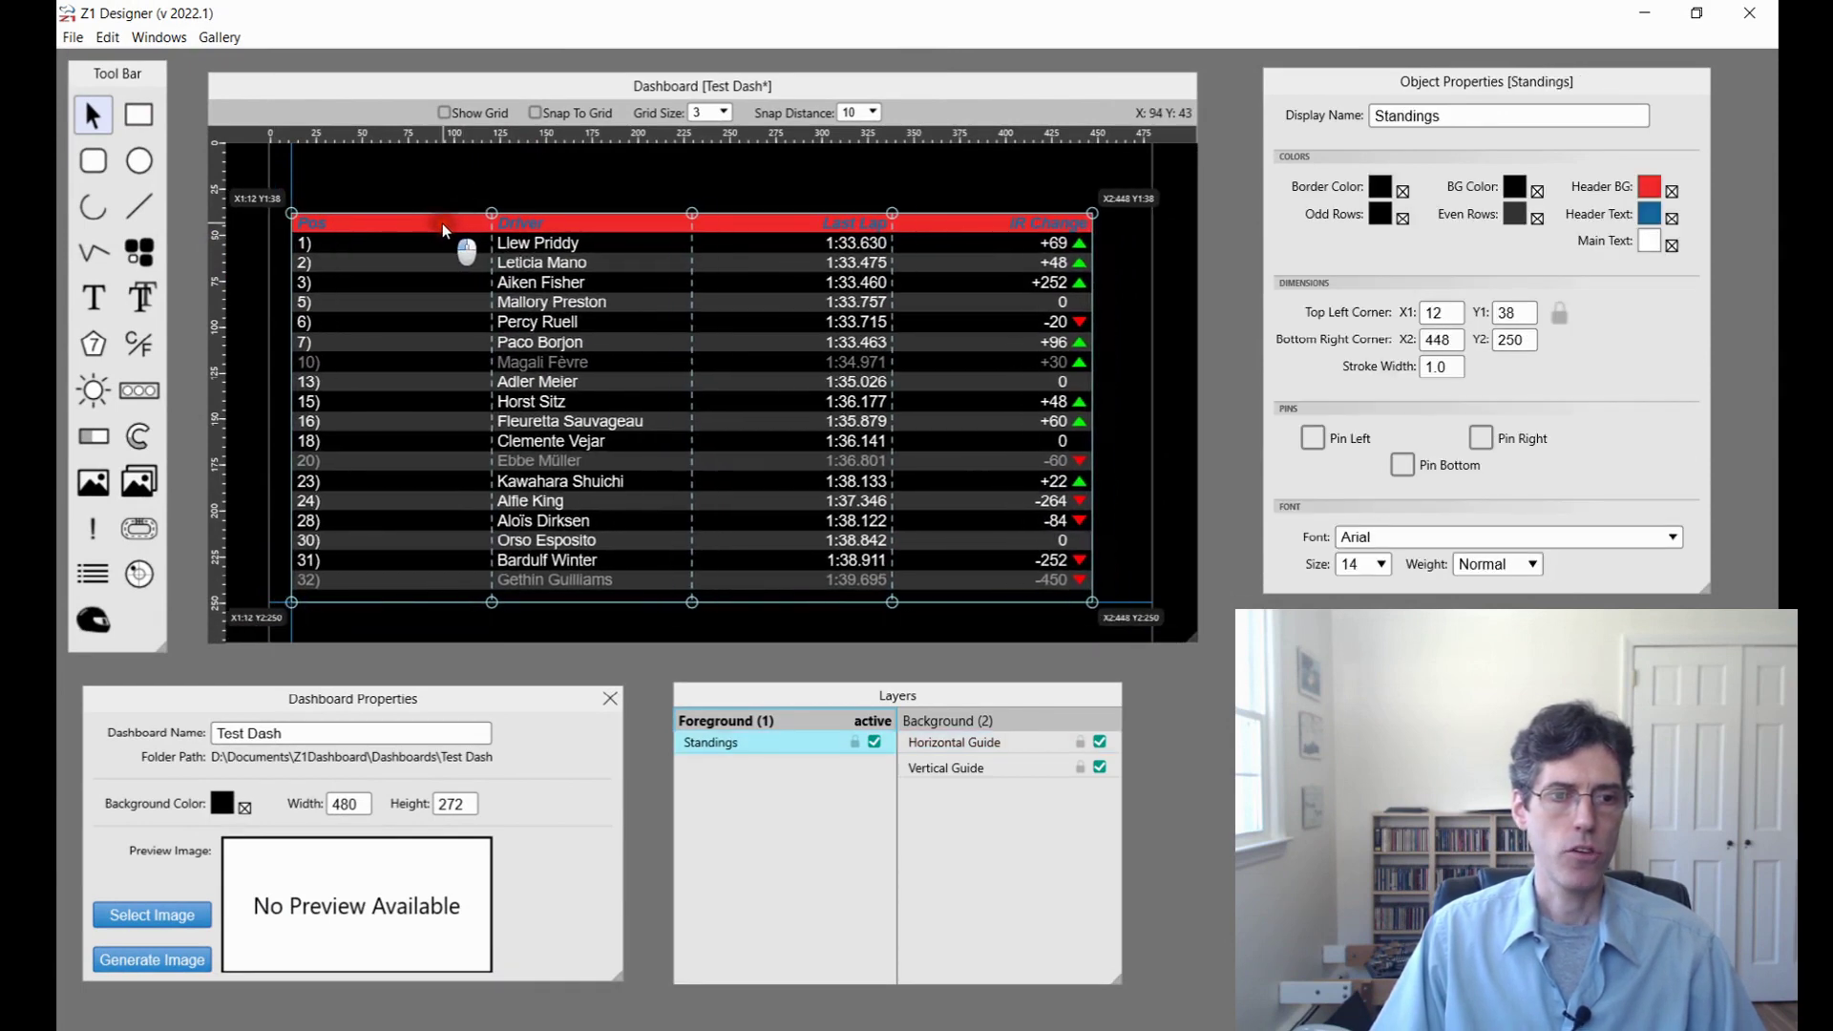
Step: Hide the guides on the dashboard and show them again
{"action": "left_click", "coordinate": [105, 37]}
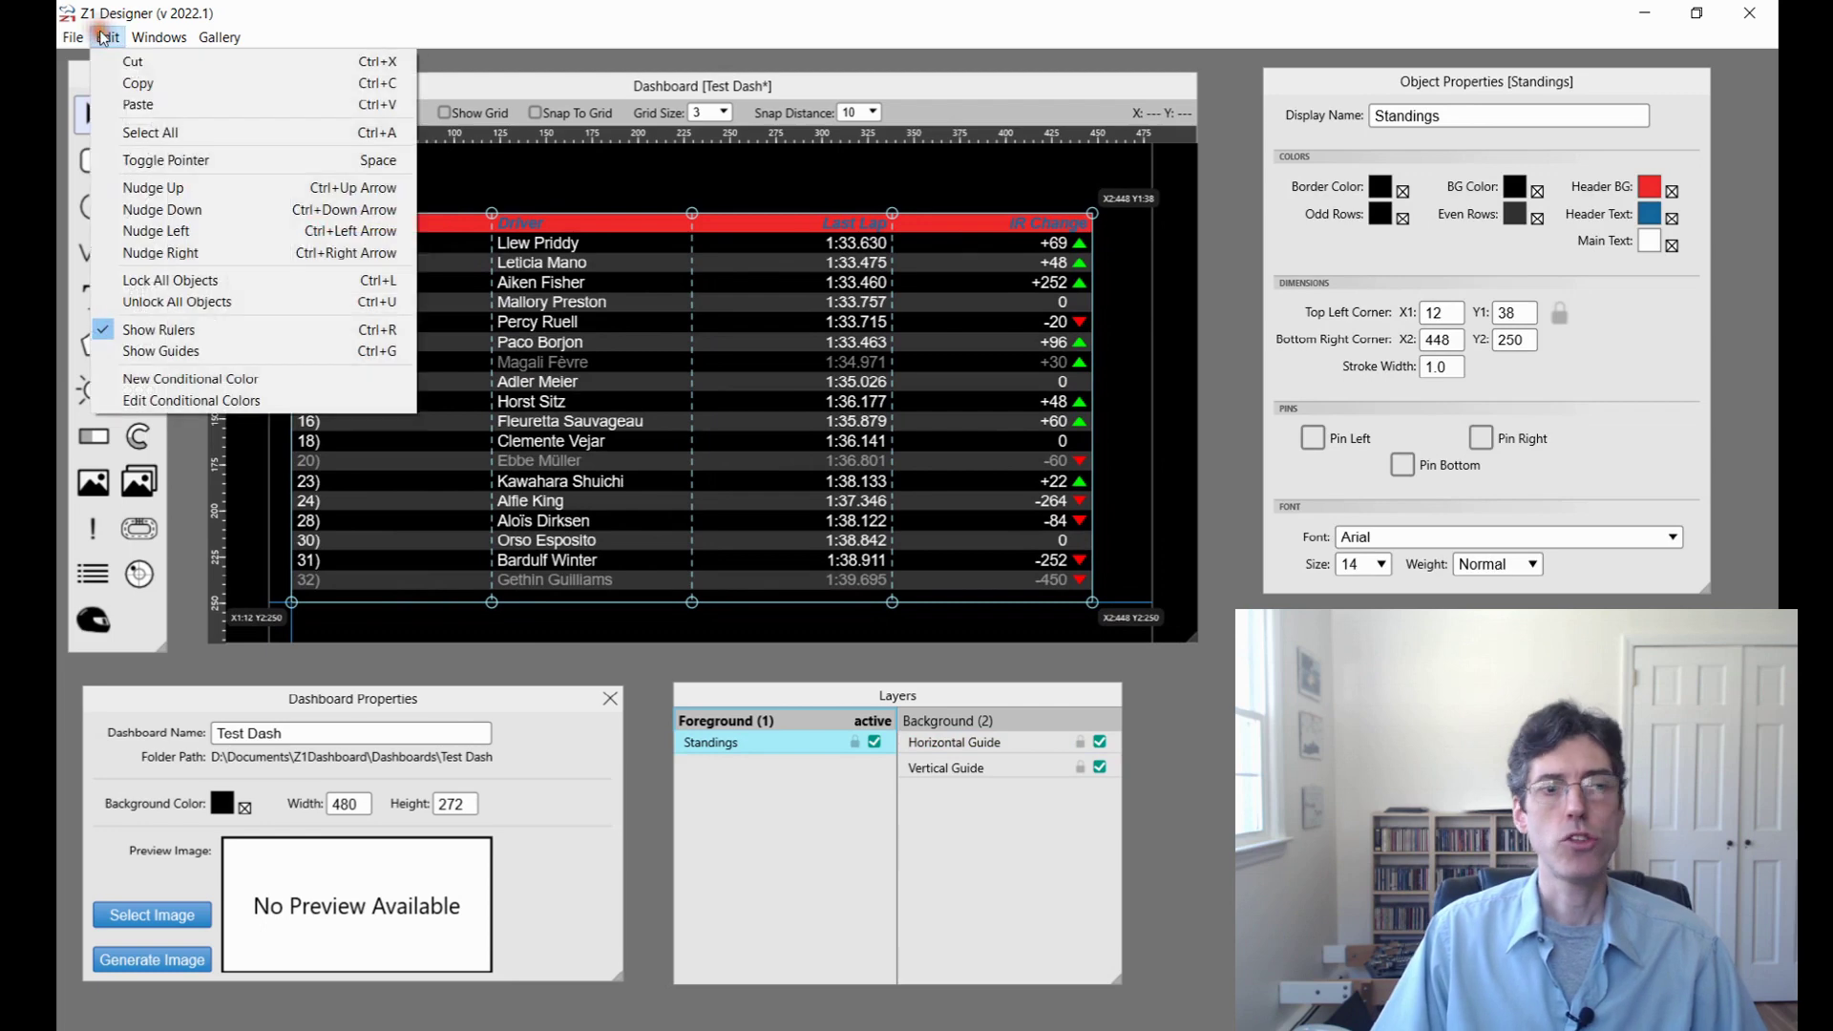
{"action": "left_click", "coordinate": [178, 347]}
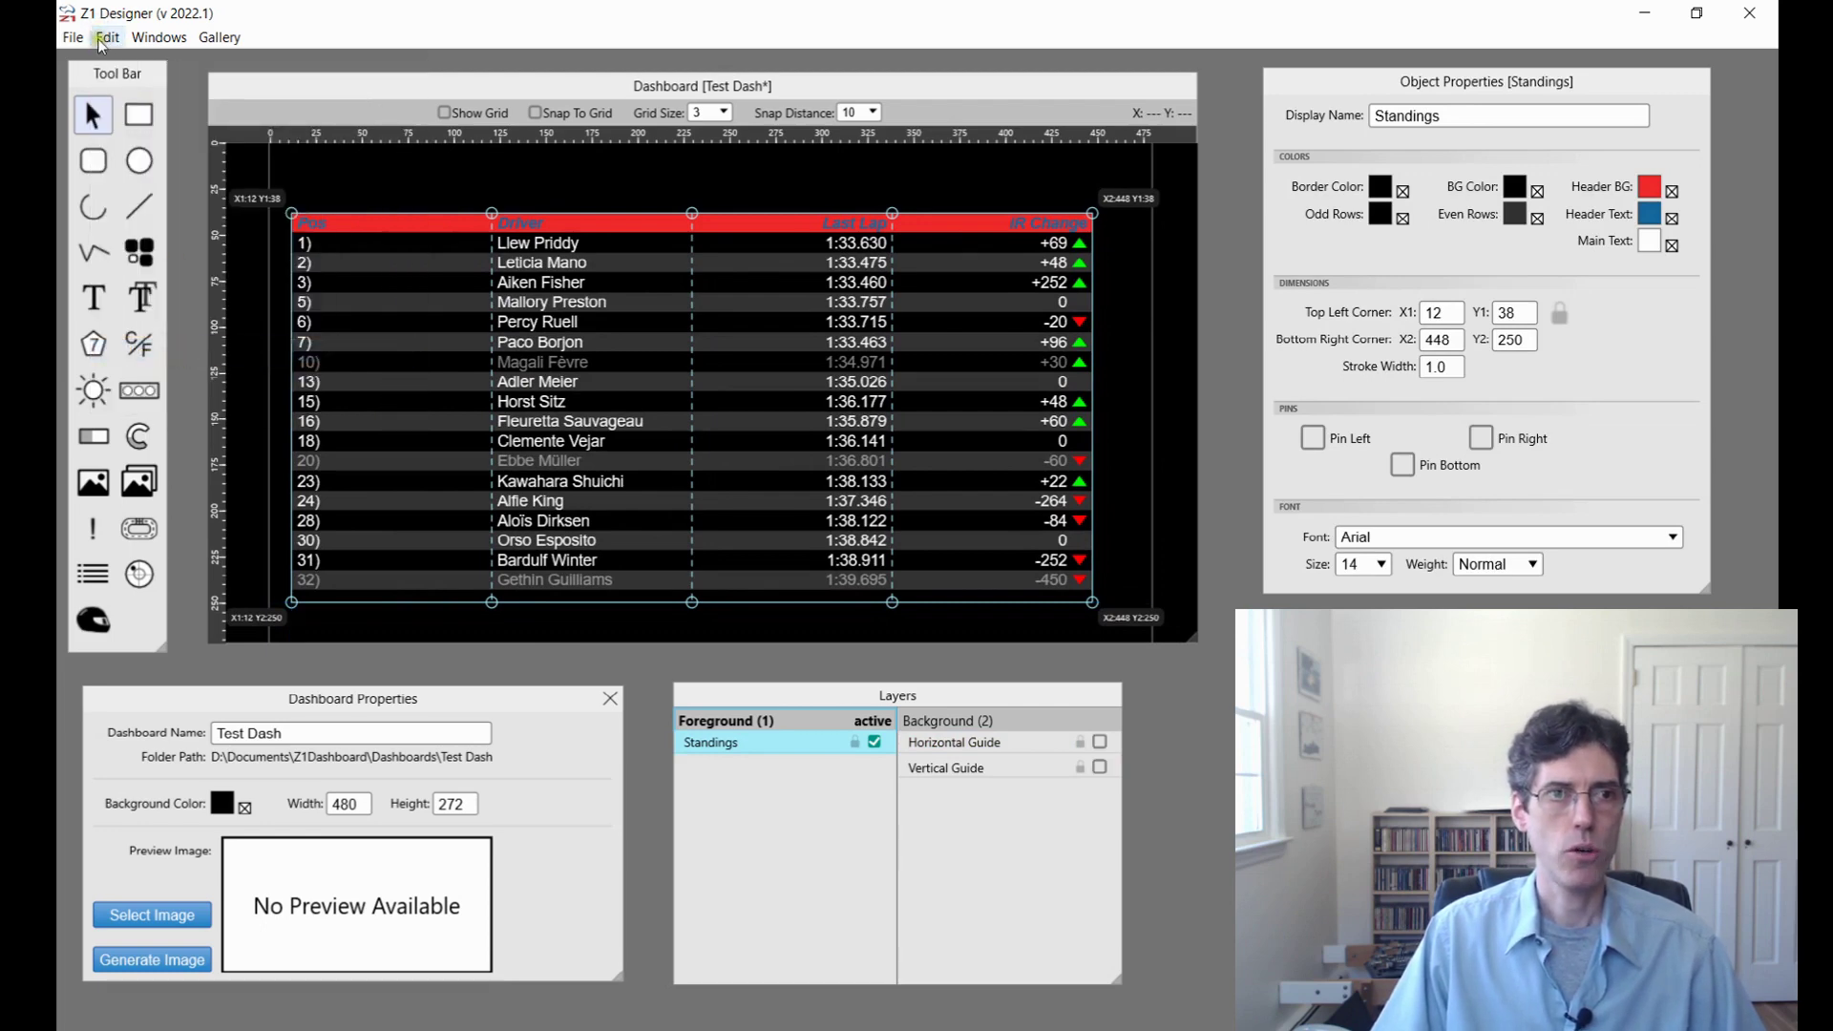
{"action": "left_click", "coordinate": [105, 39]}
{"action": "left_click", "coordinate": [157, 351]}
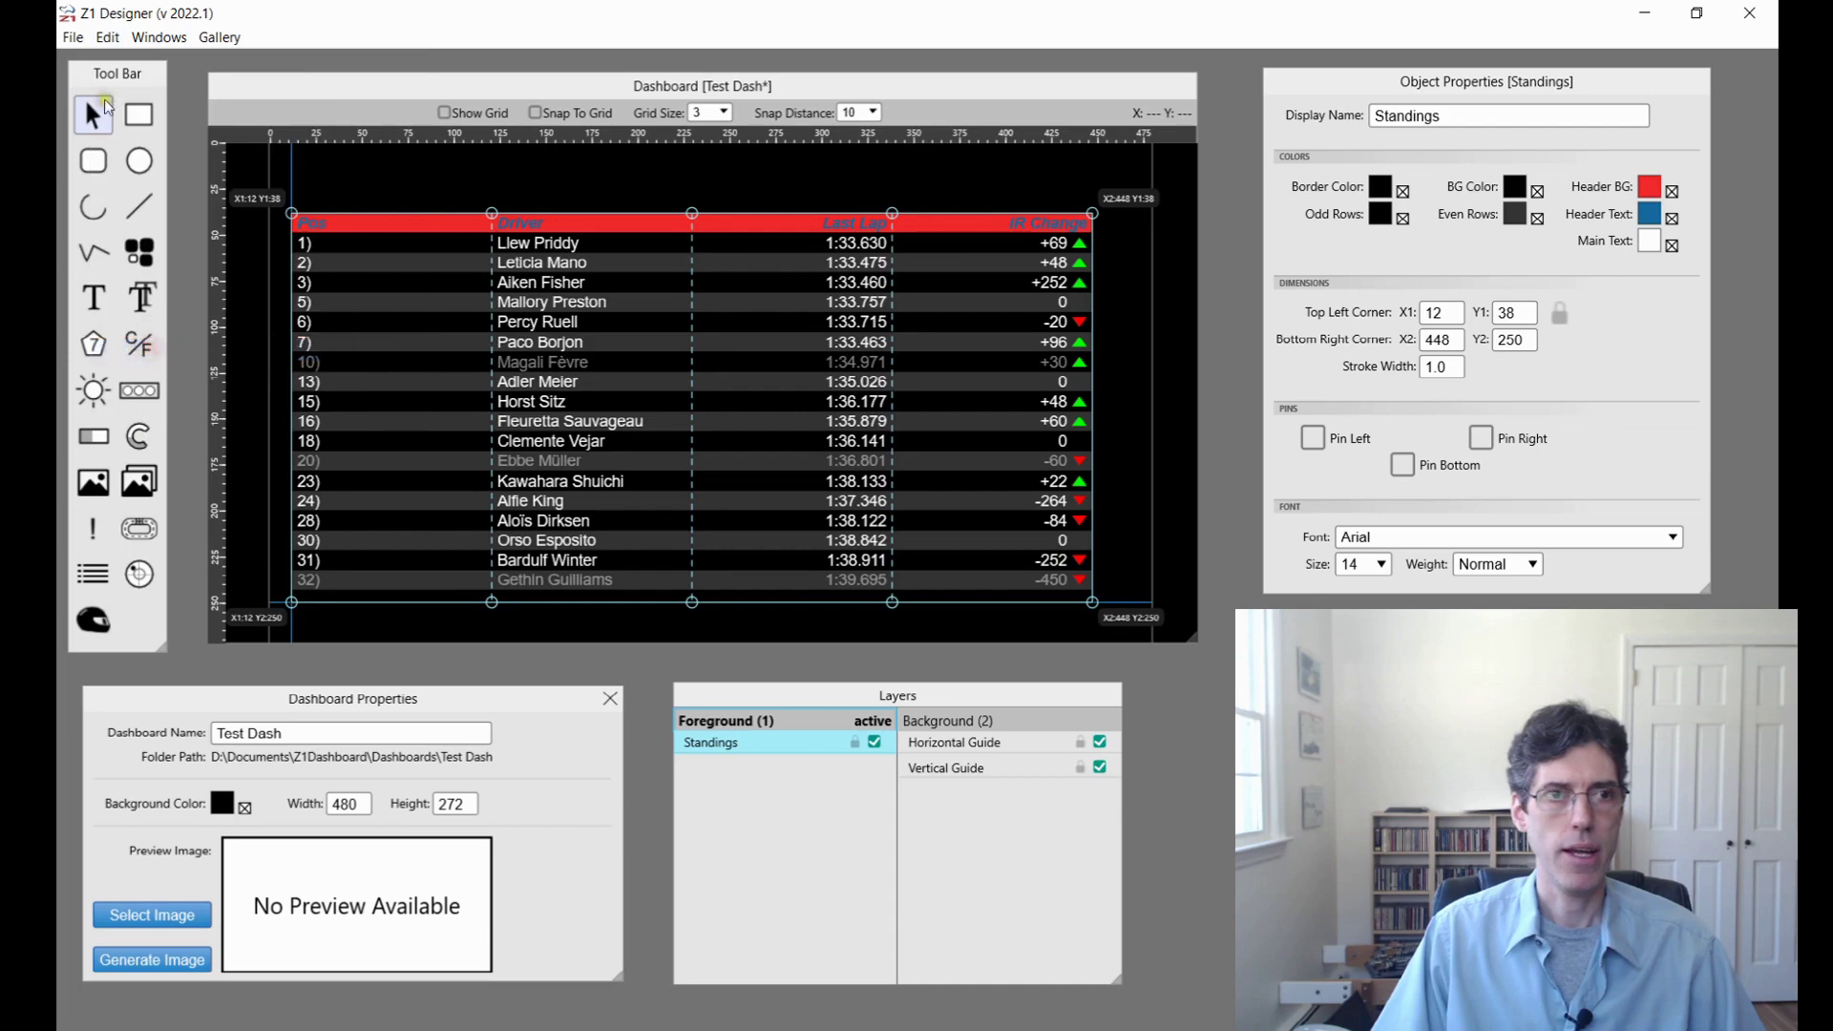